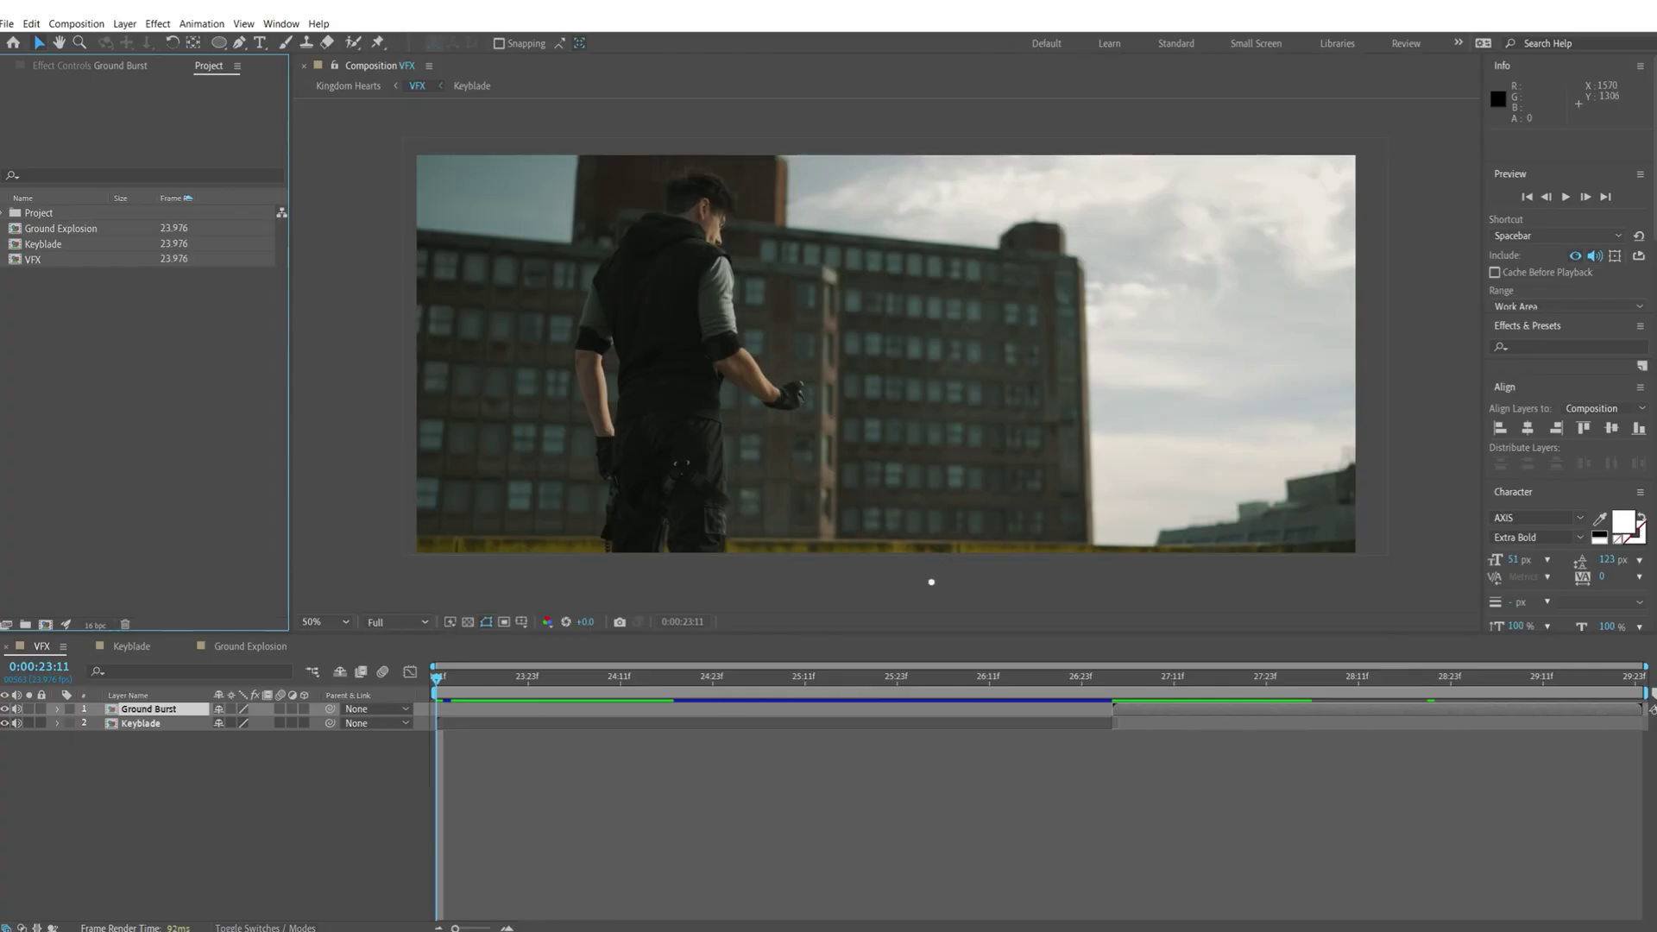
Step: Open the Keyblade composition in the timeline
click(184, 755)
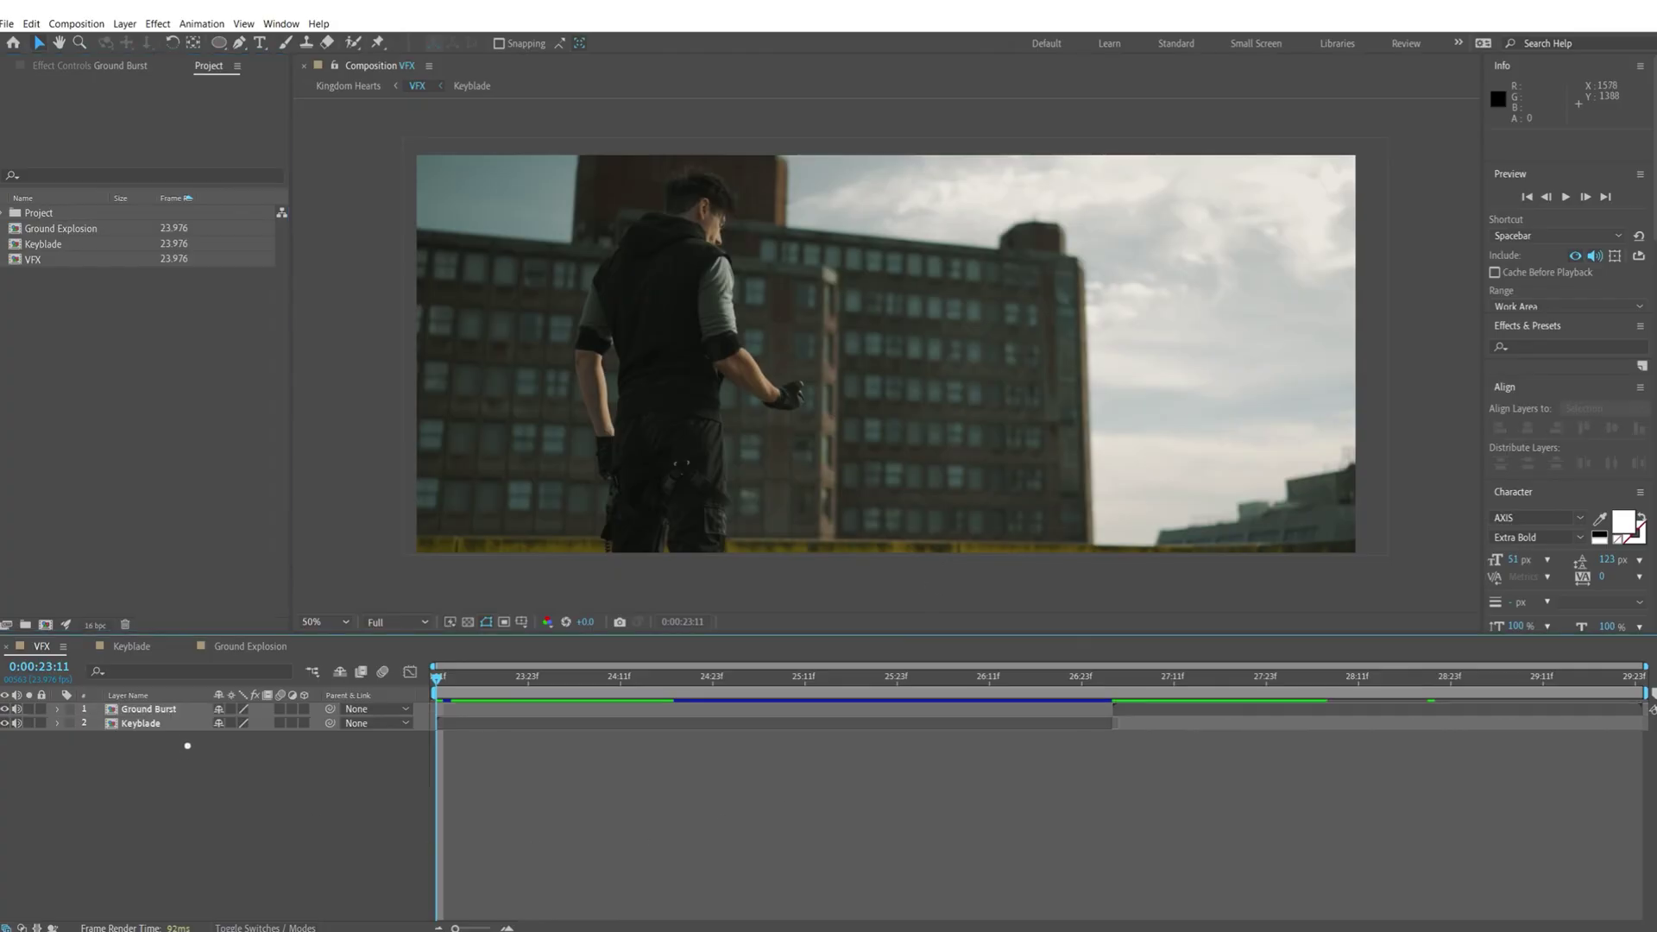
click(173, 728)
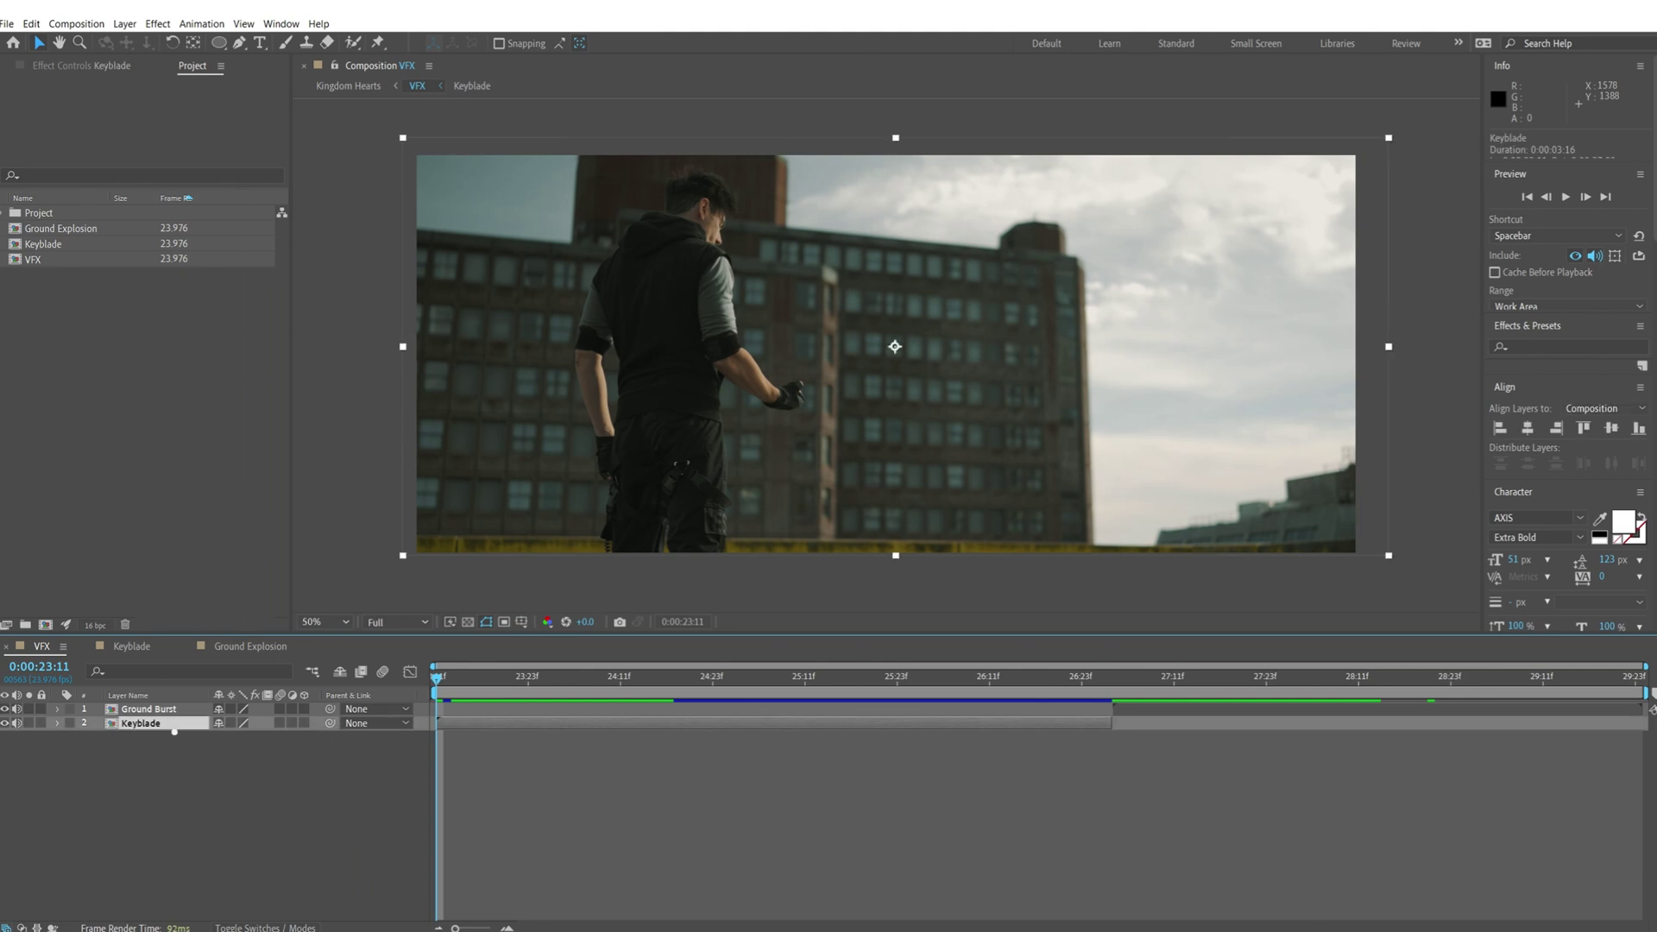
click(183, 710)
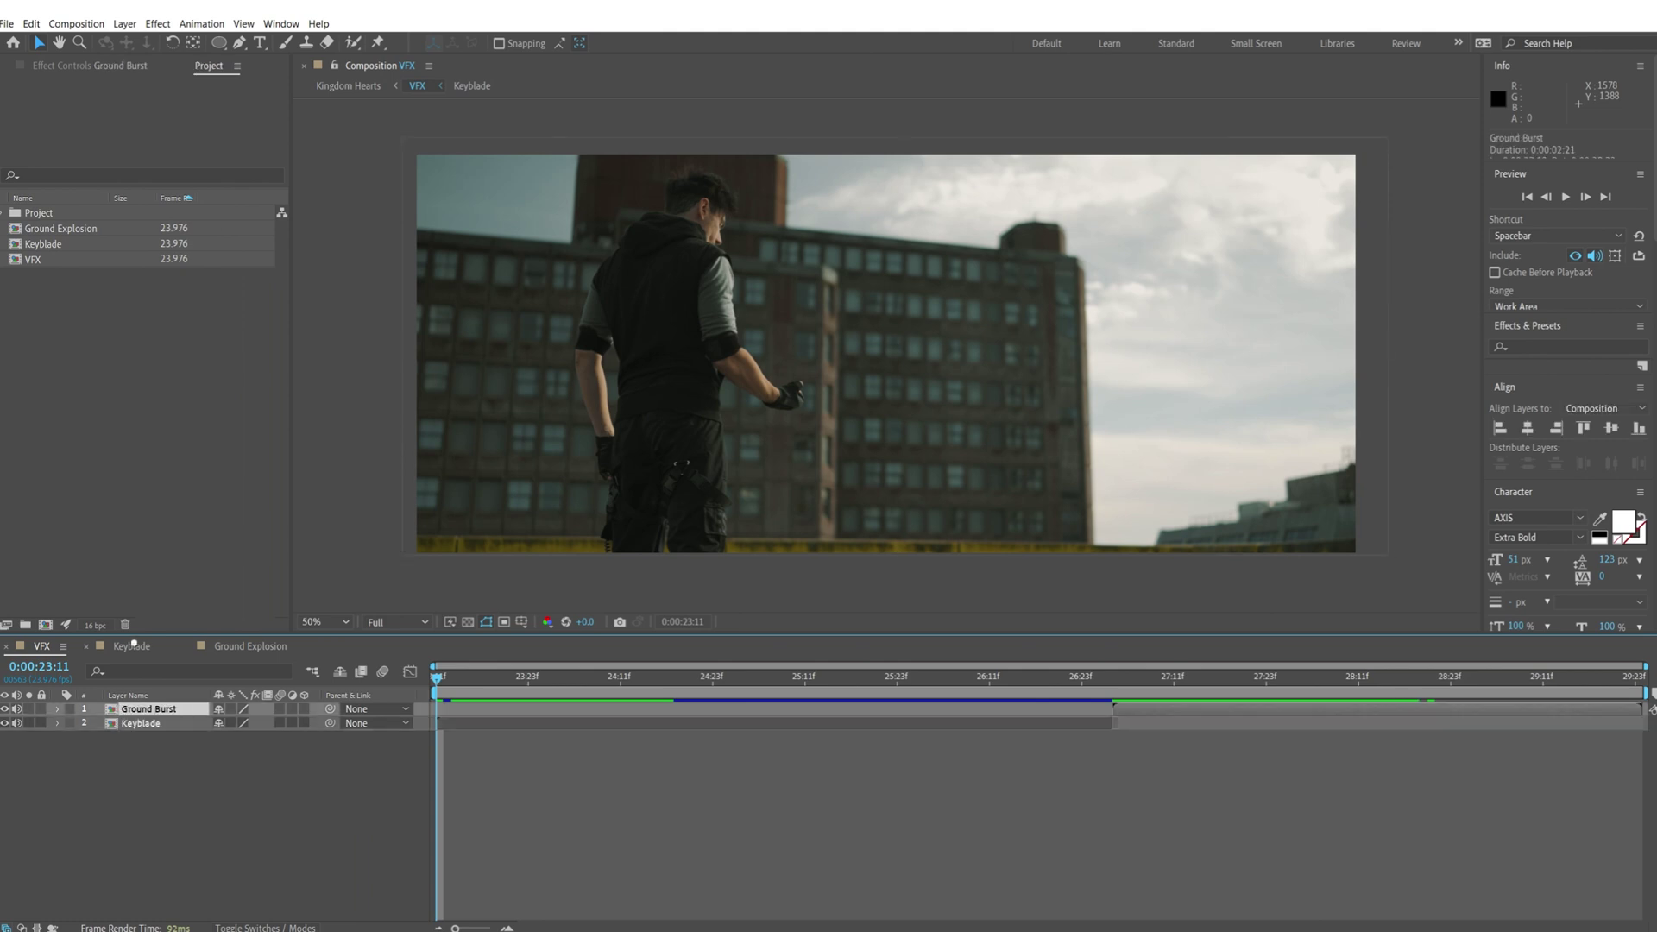
click(142, 646)
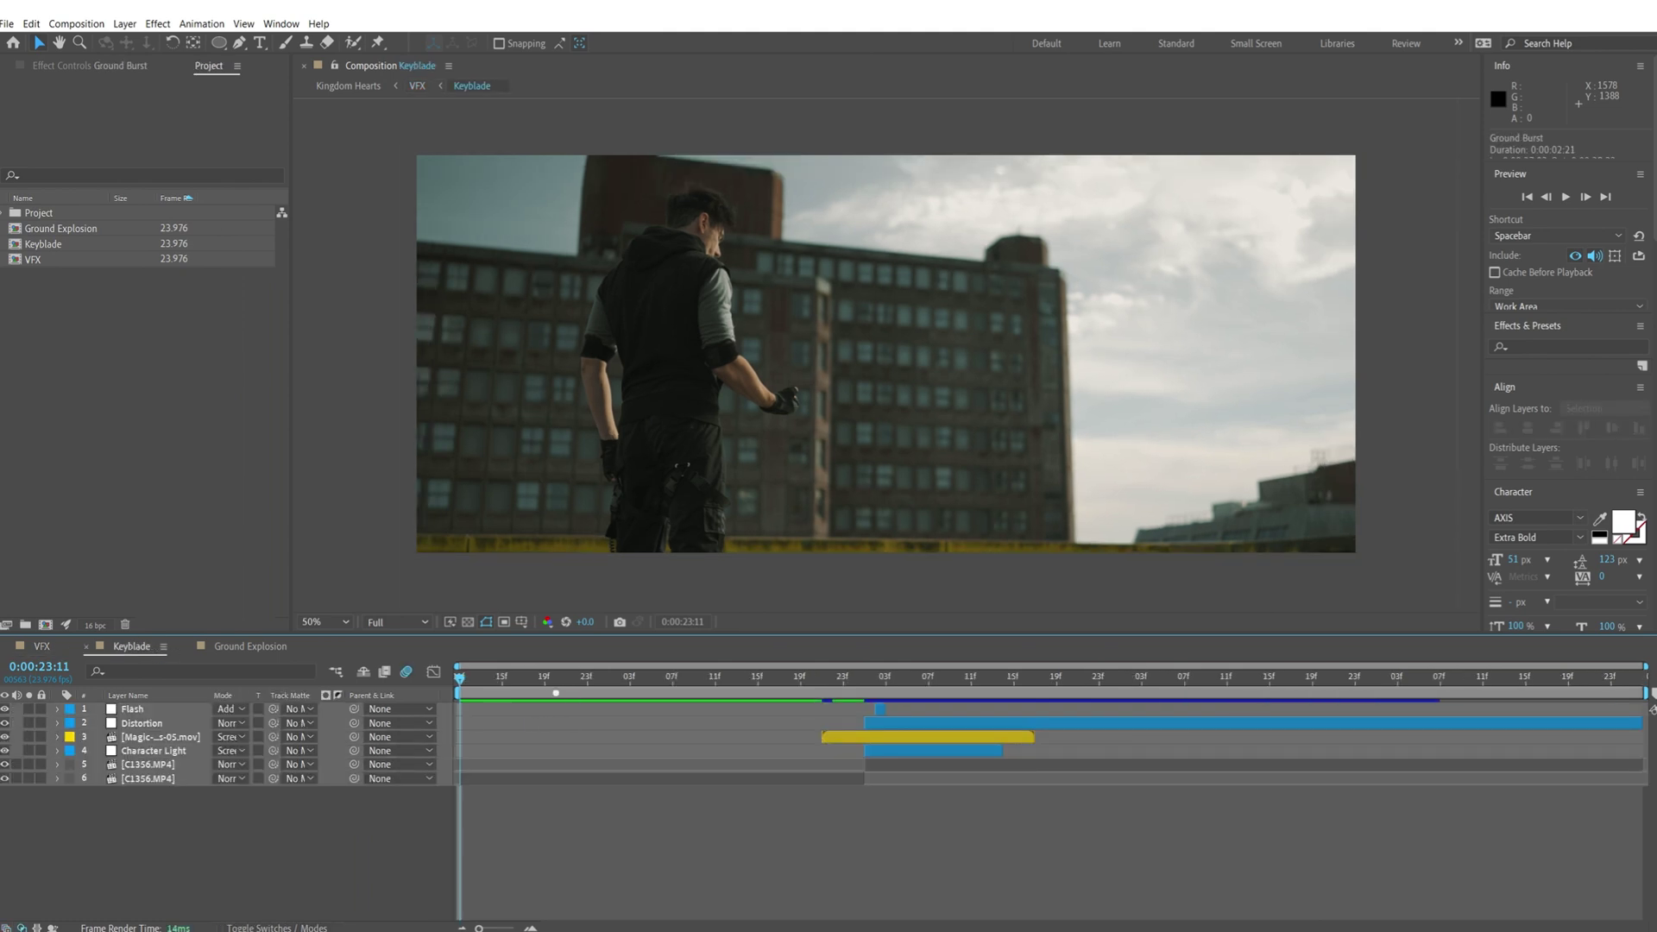
Step: Scrub to the footage cut and compare the frames at 0:00:25:00 and 0:00:25:01
drag(517, 688, 662, 732)
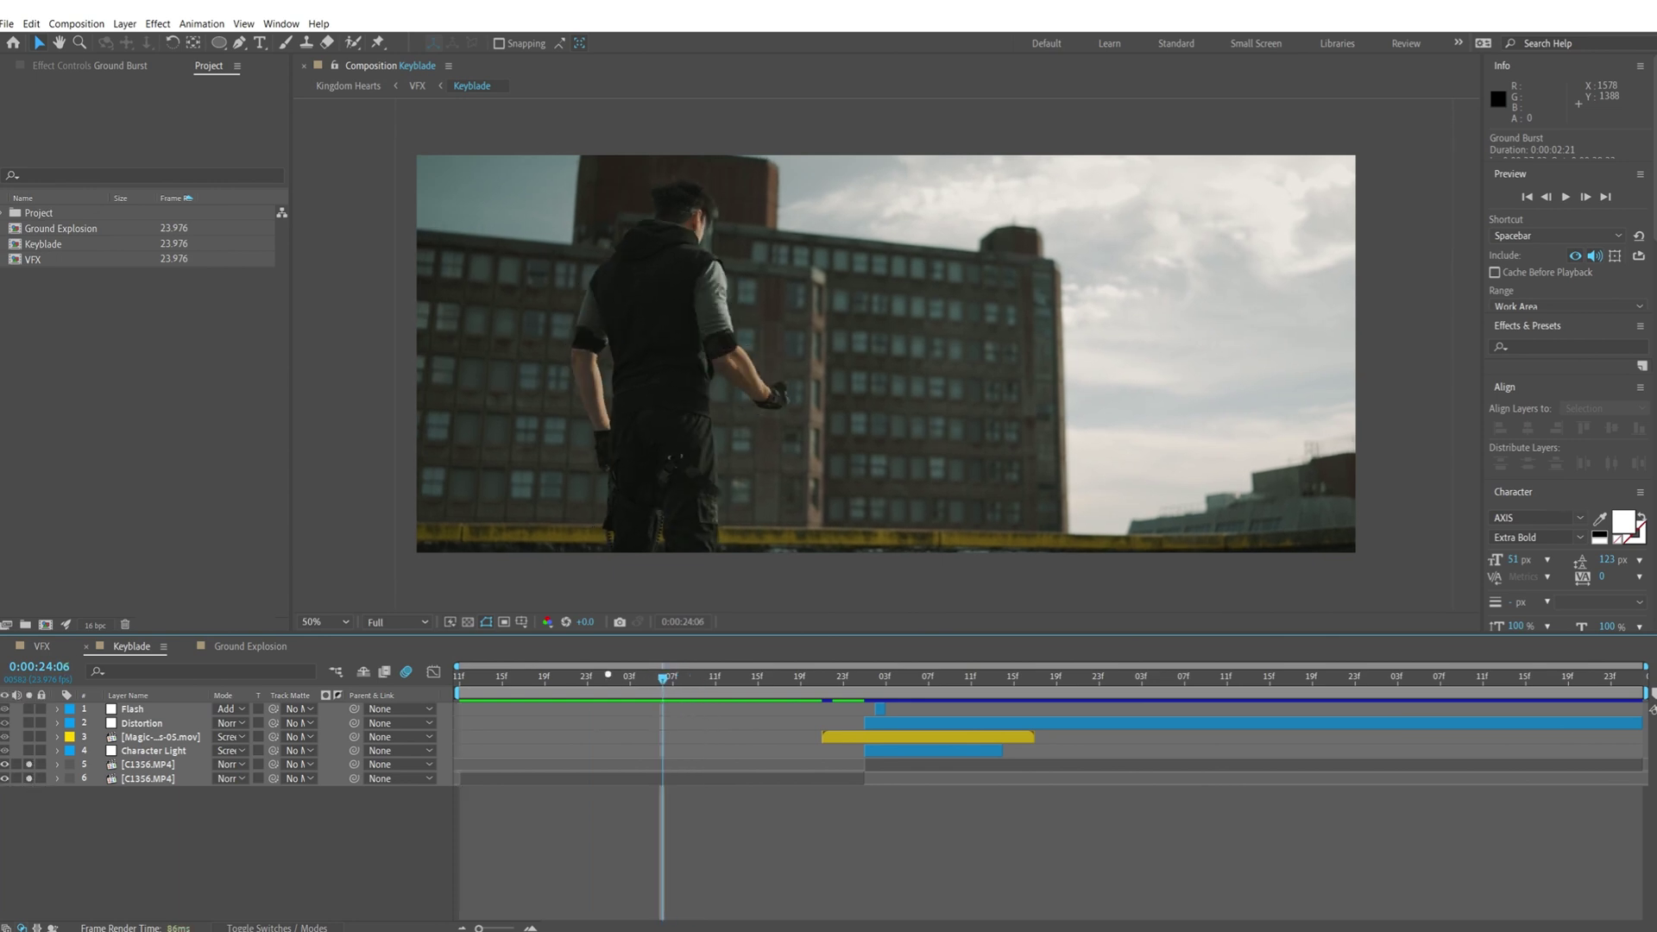
drag(672, 680, 855, 734)
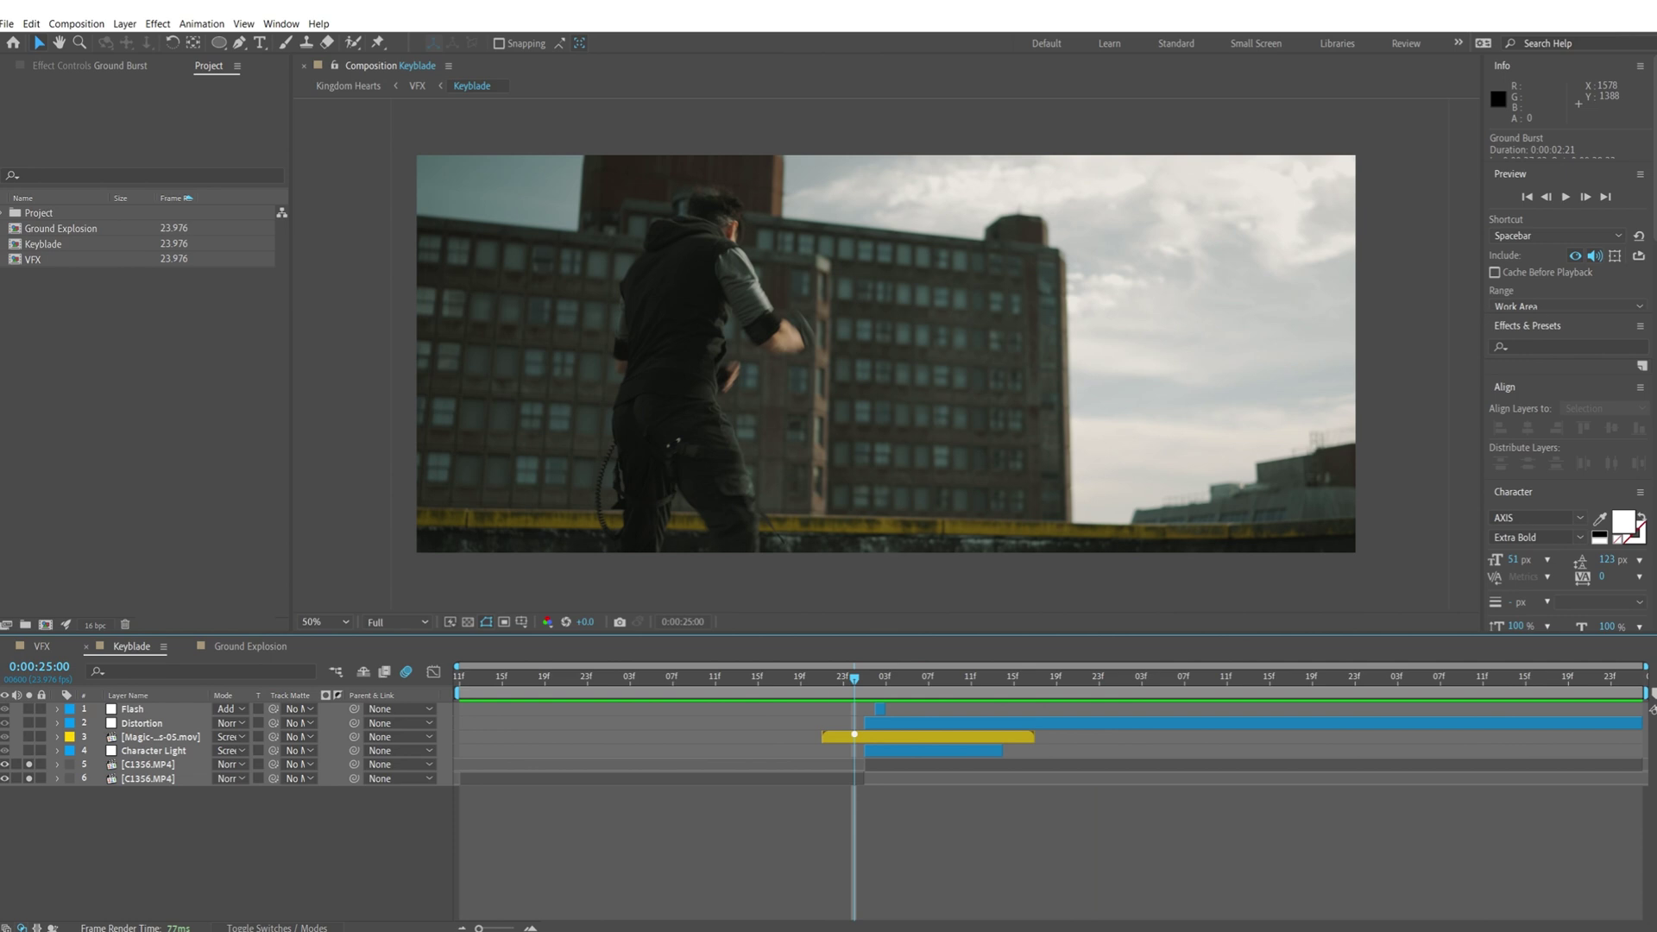
key(Page_Down)
key(Page_Up)
key(Page_Down)
key(Page_Up)
key(Page_Down)
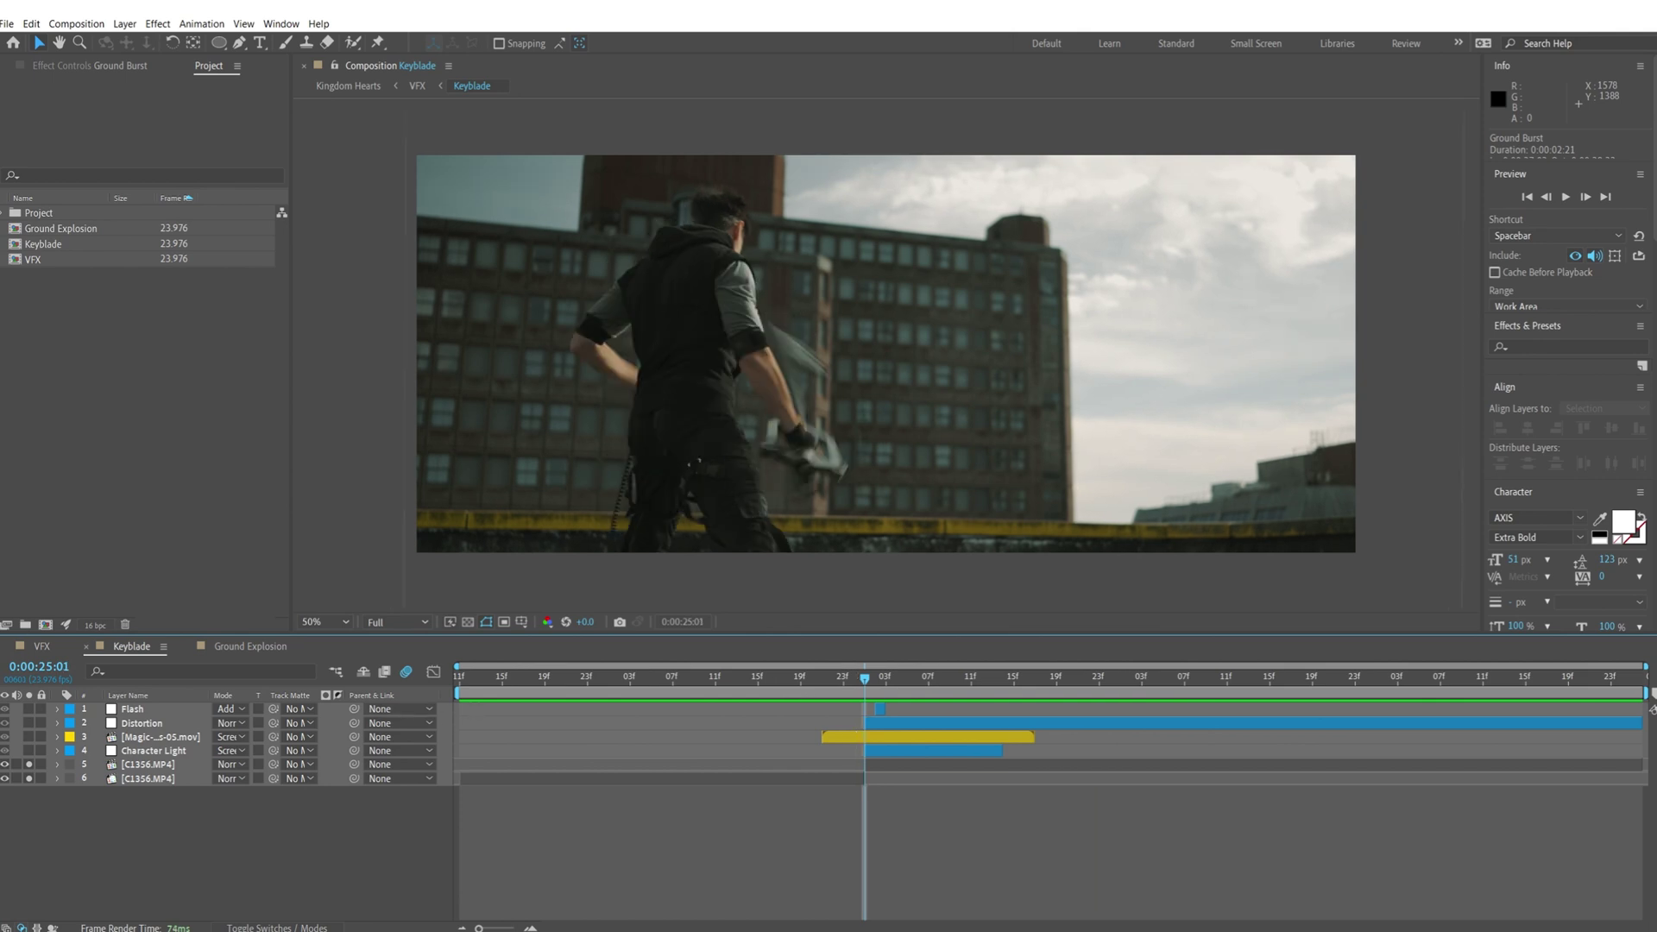
Step: Place a duplicate of the bottom C1356.MP4 layer at the top of the stack and try shifting it in time
click(171, 780)
key(ctrl+d)
drag(201, 735, 179, 706)
drag(864, 713, 1370, 718)
drag(672, 684, 1647, 708)
click(887, 679)
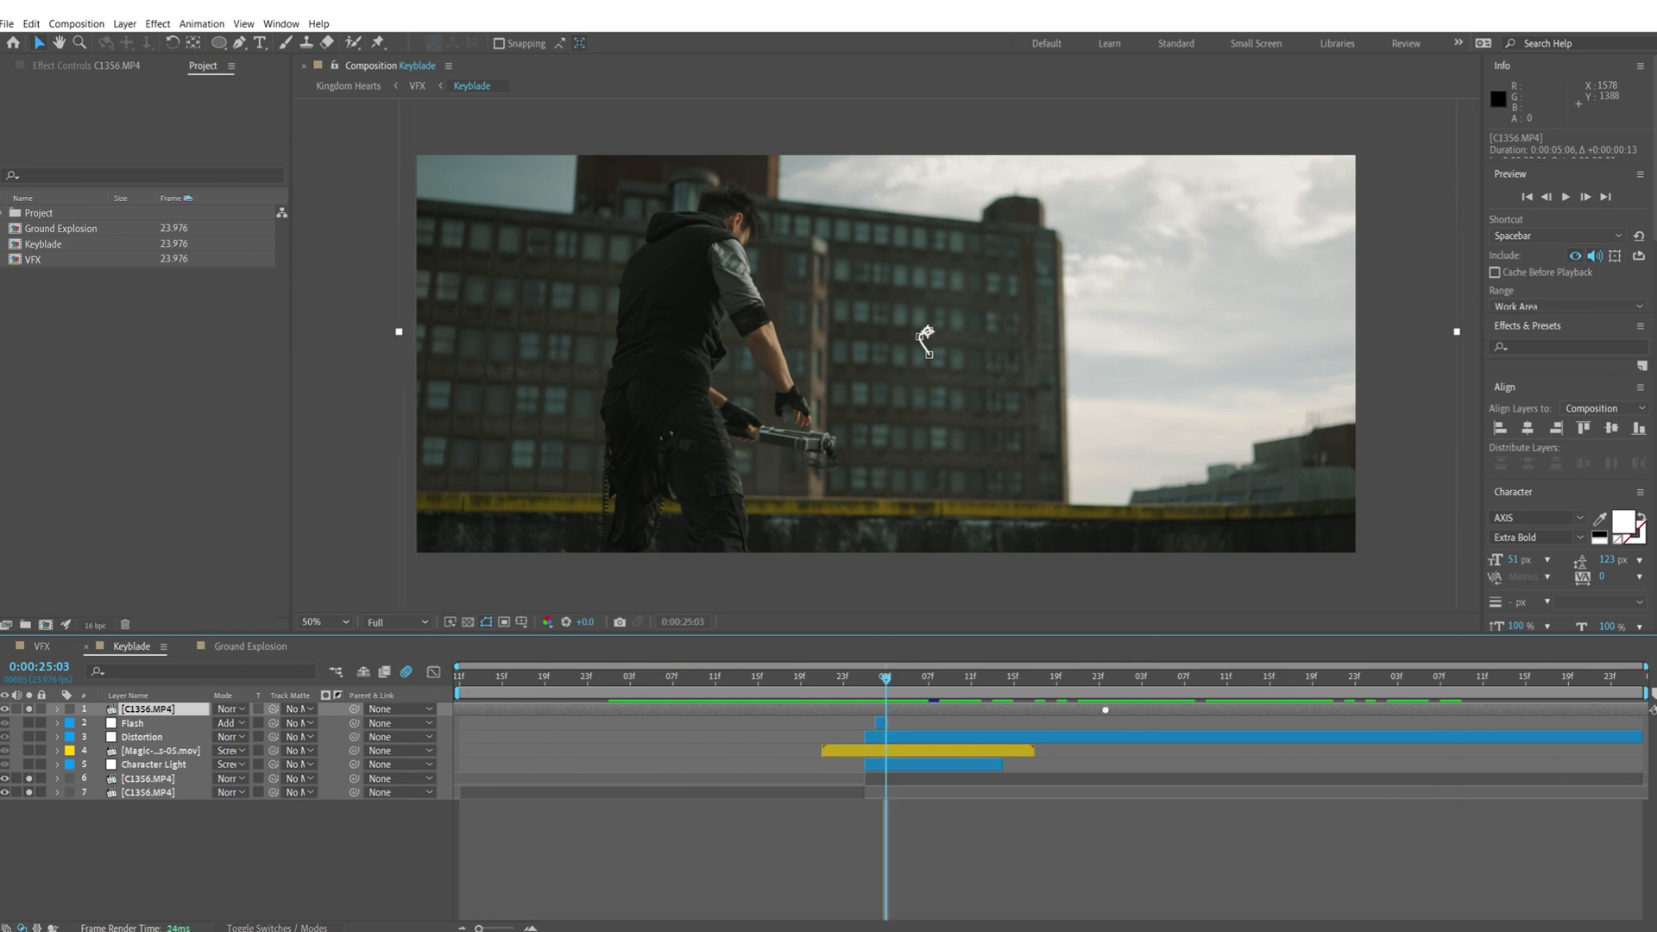
Step: Slide the duplicated C1356.MP4 clip earlier on the timeline and delete it
drag(1340, 707, 602, 756)
drag(950, 709, 784, 761)
key(Delete)
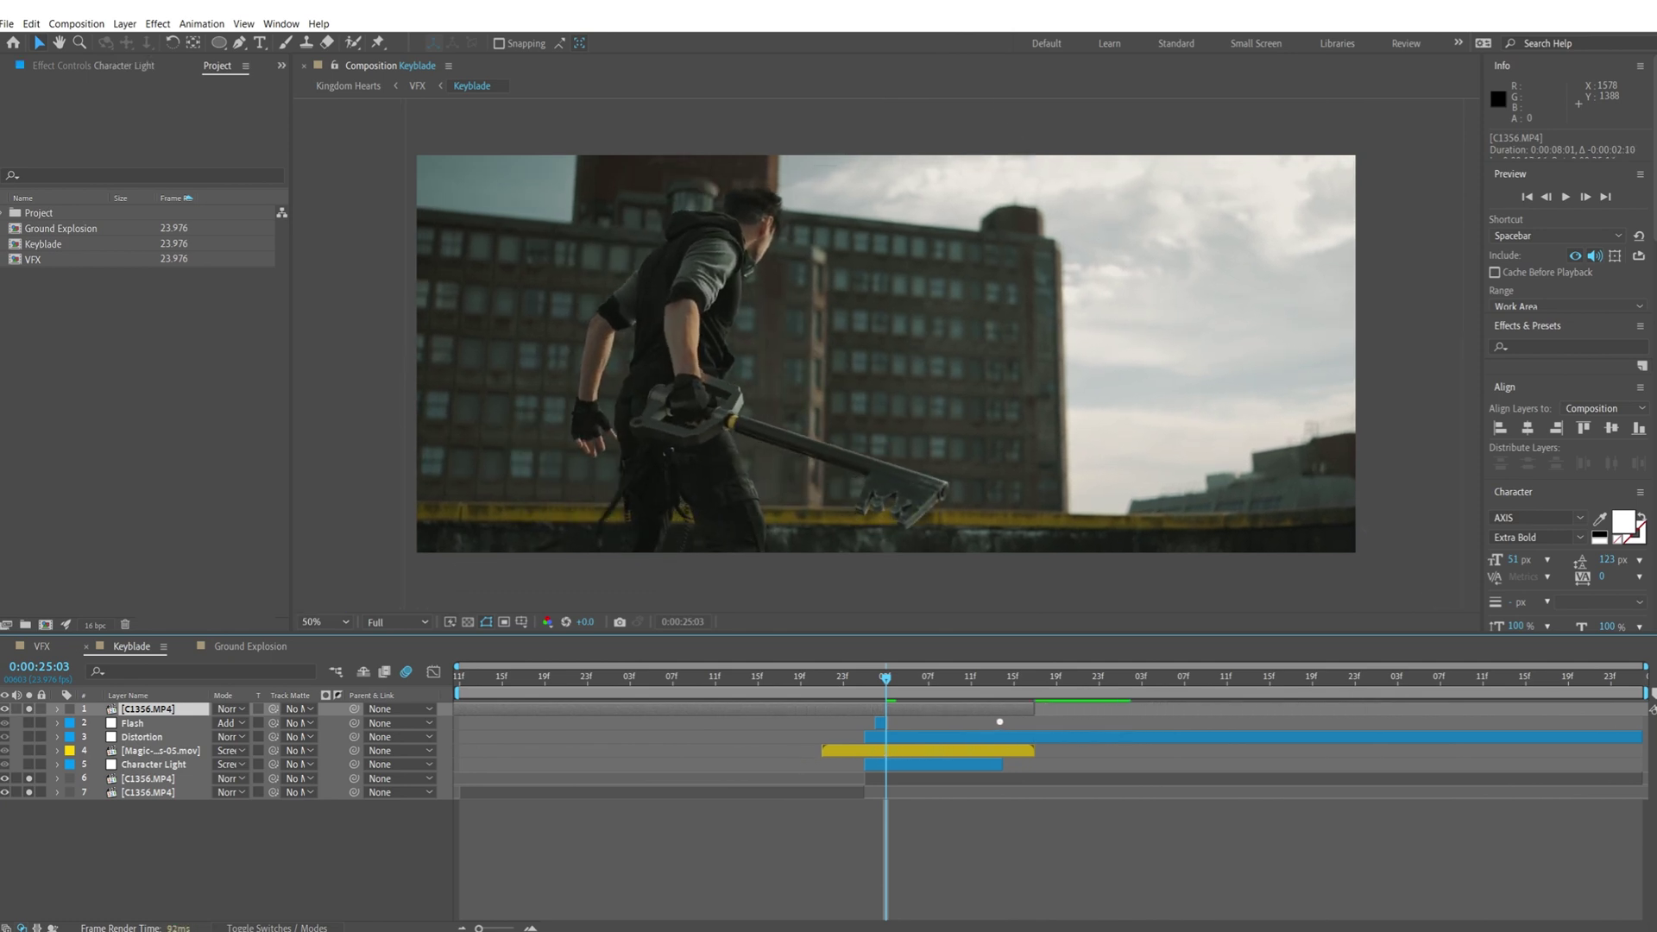
Step: Step through the footage cut frame by frame from 0:00:24:22 to 0:00:25:02
click(803, 689)
drag(802, 693, 837, 697)
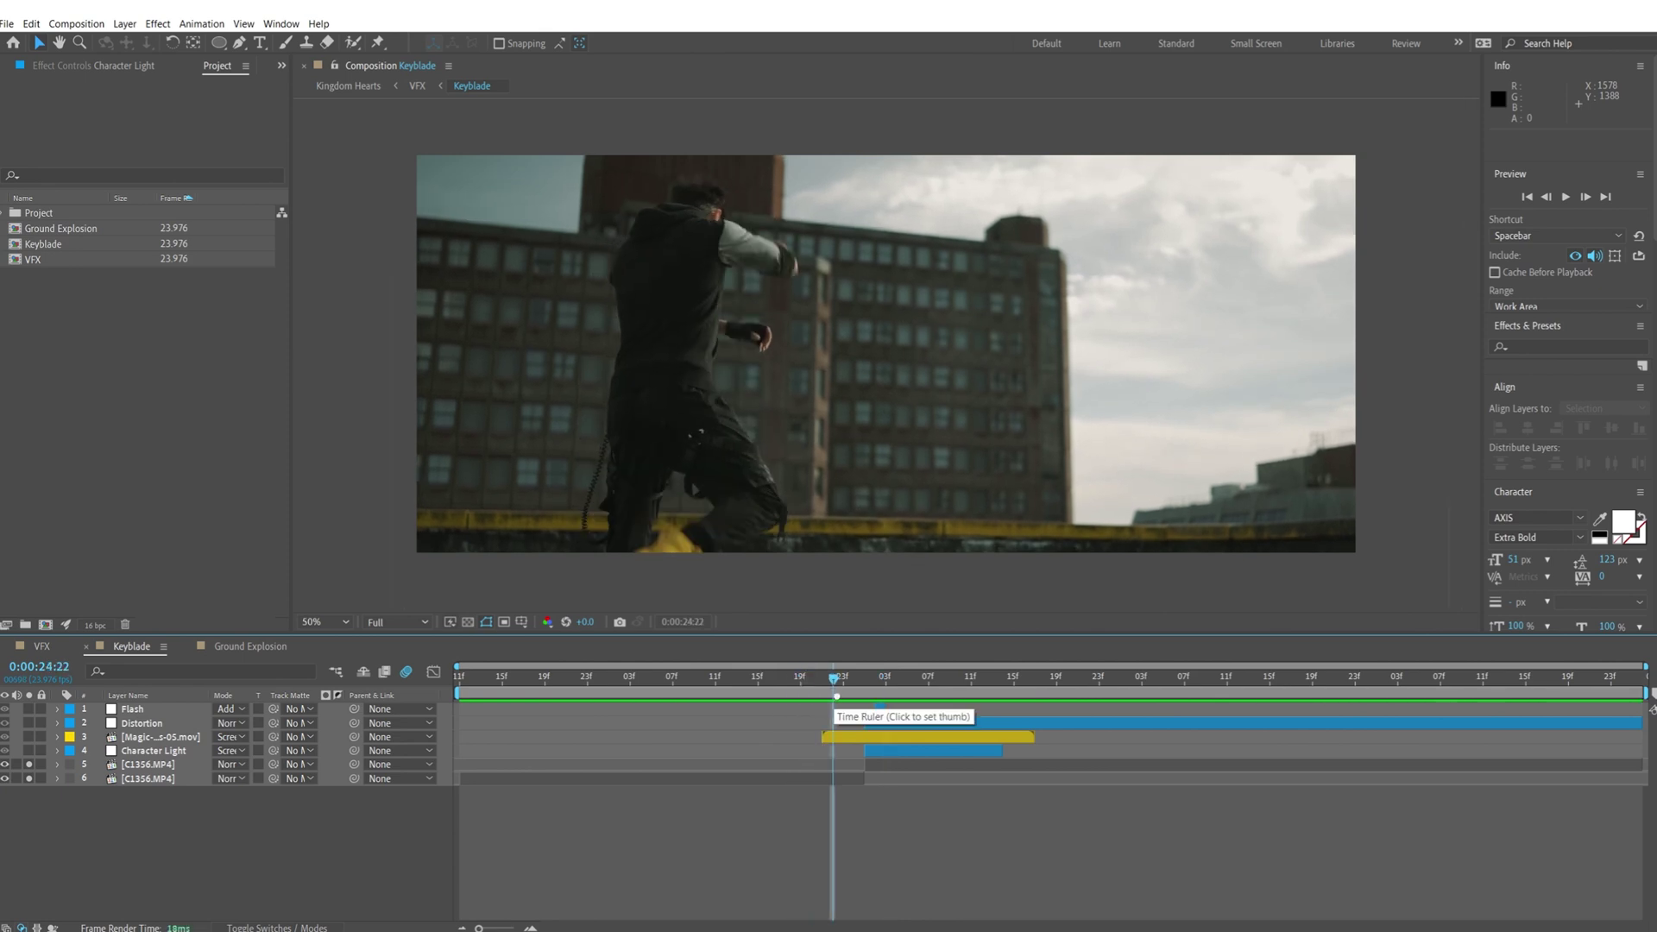
key(ctrl+Right)
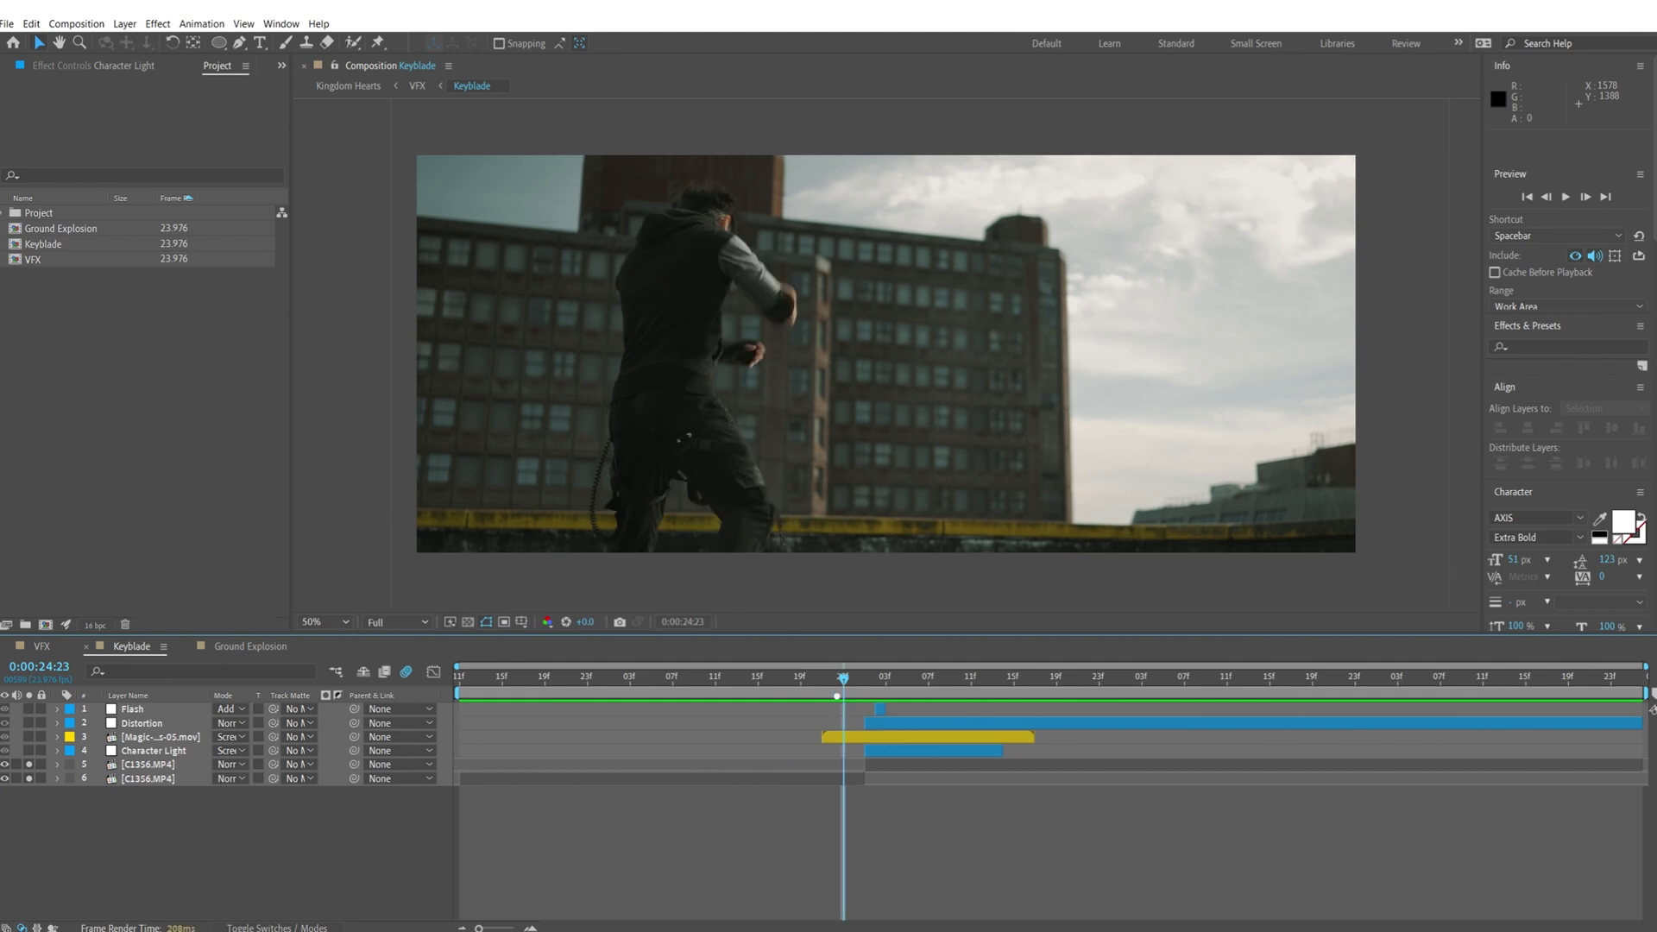
key(ctrl+Right)
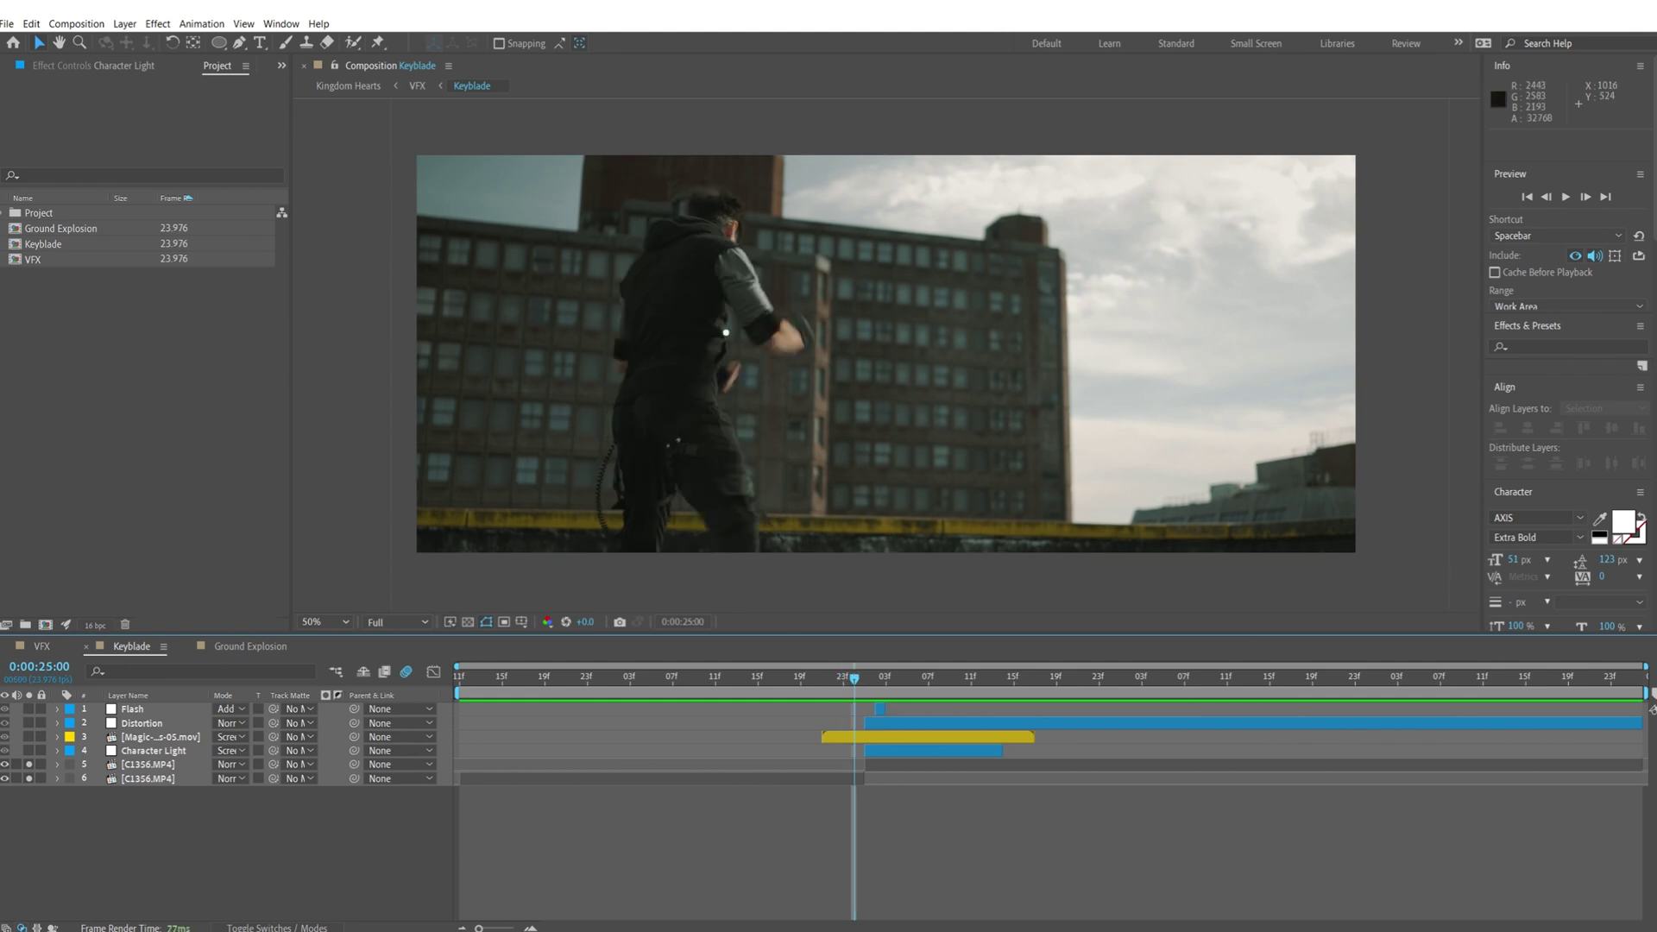
key(ctrl+Right)
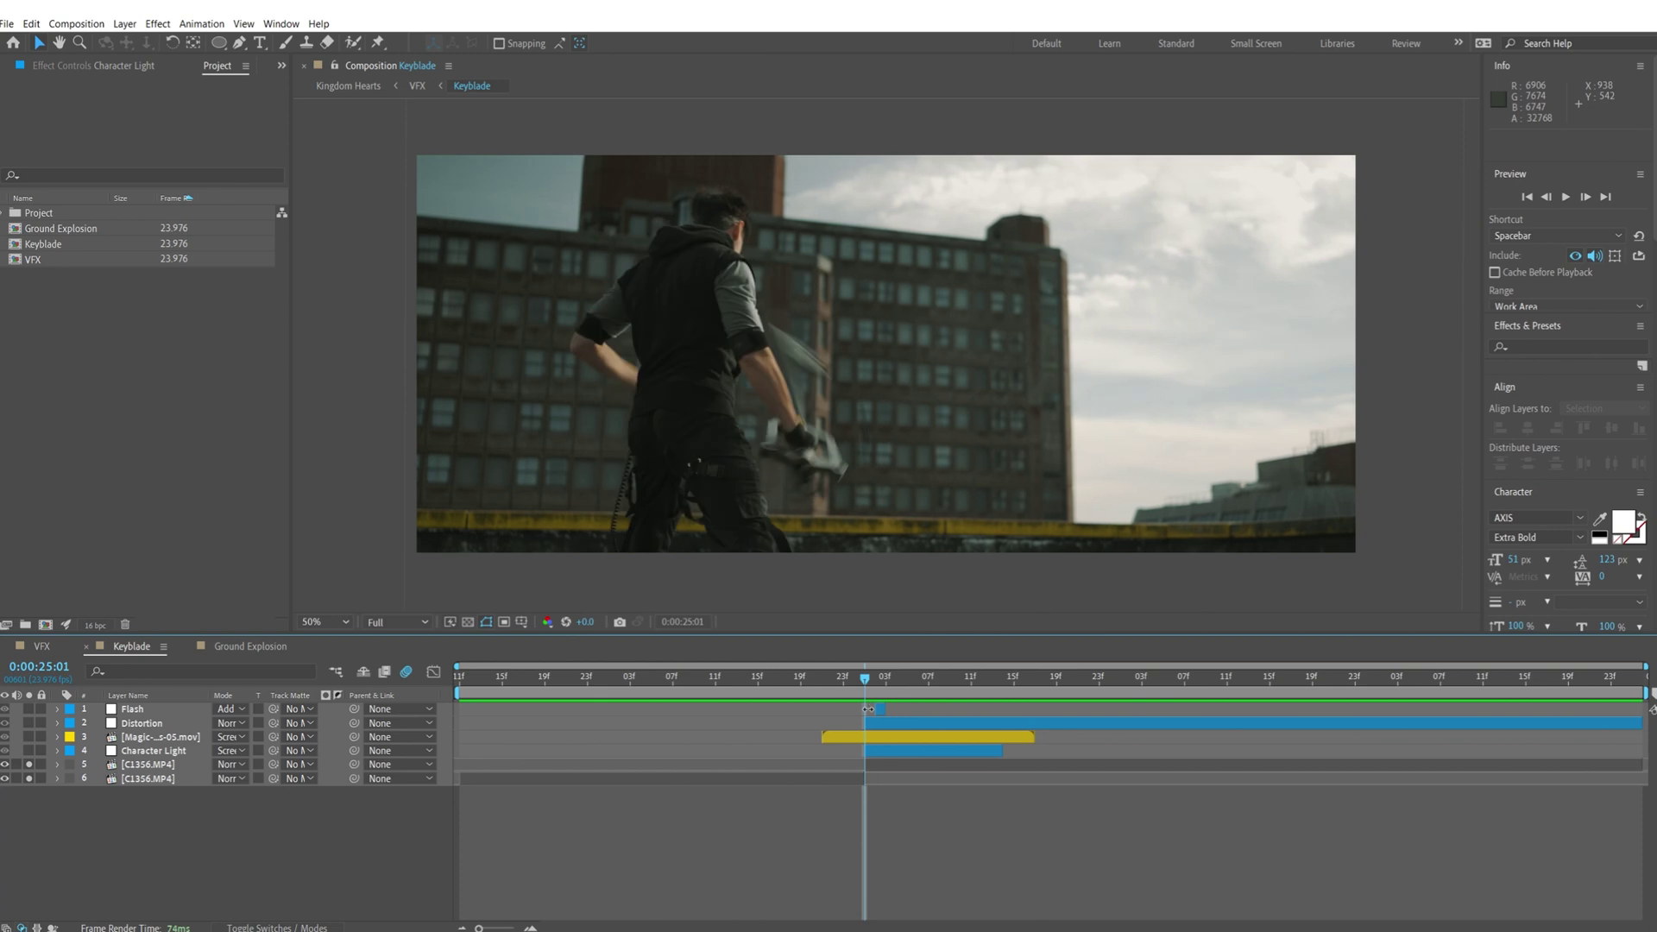
drag(702, 682, 875, 745)
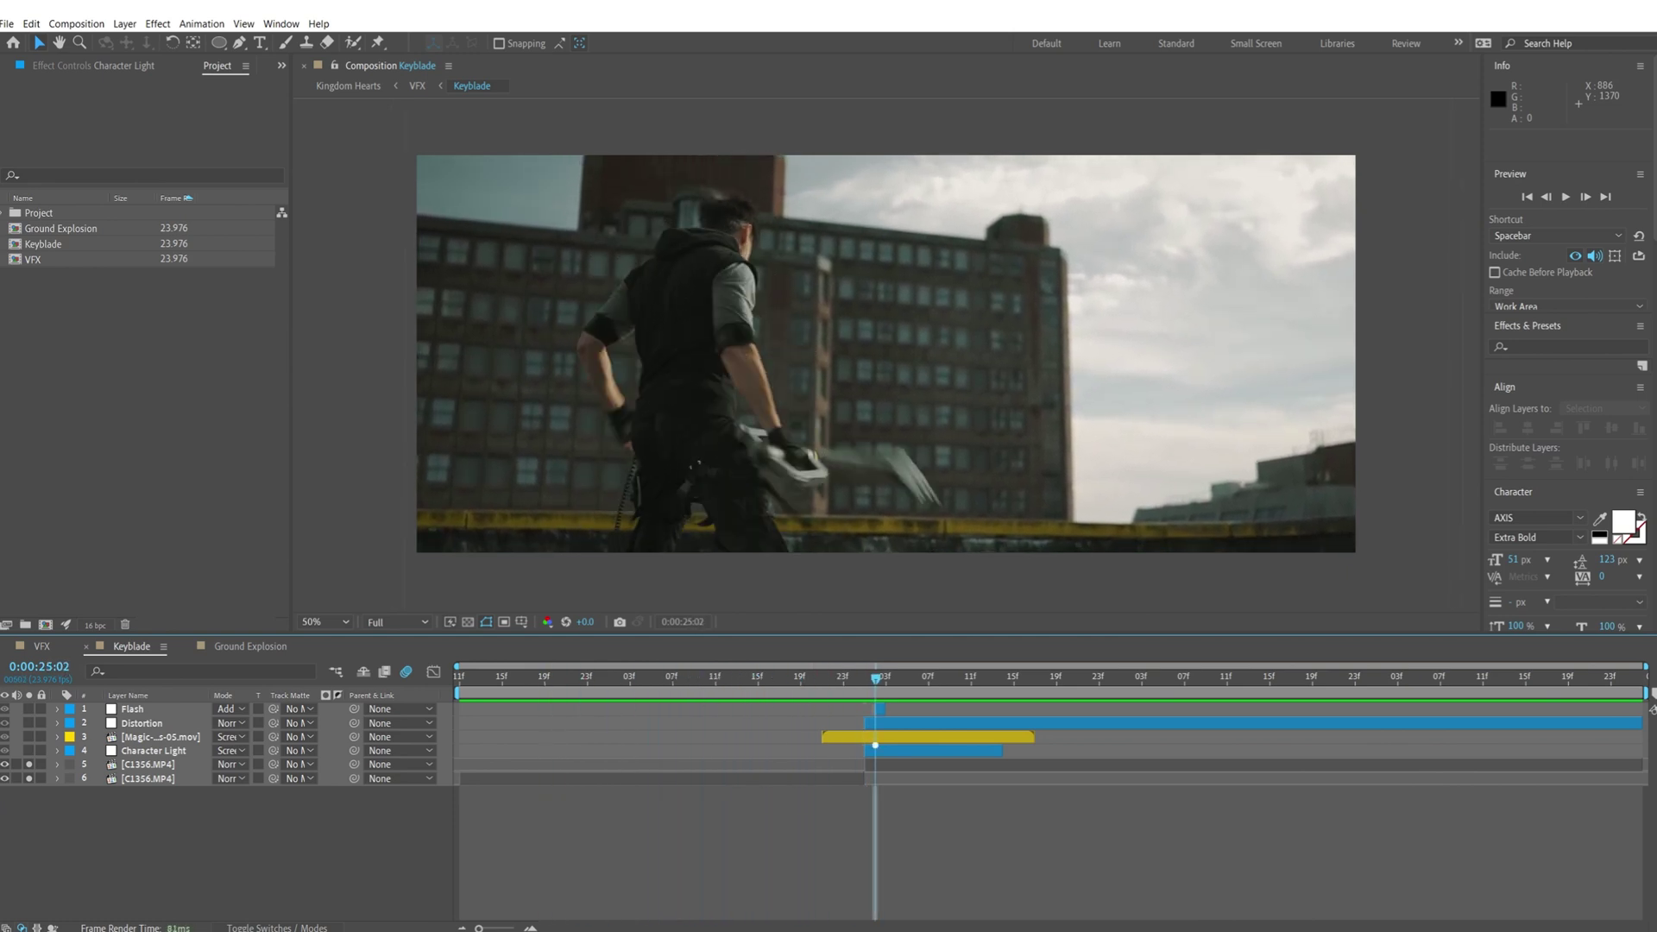
Step: Go to 0:00:25:01 and set the opacity of the upper C1356.MP4 layer to 50%
click(869, 685)
click(887, 766)
key(s)
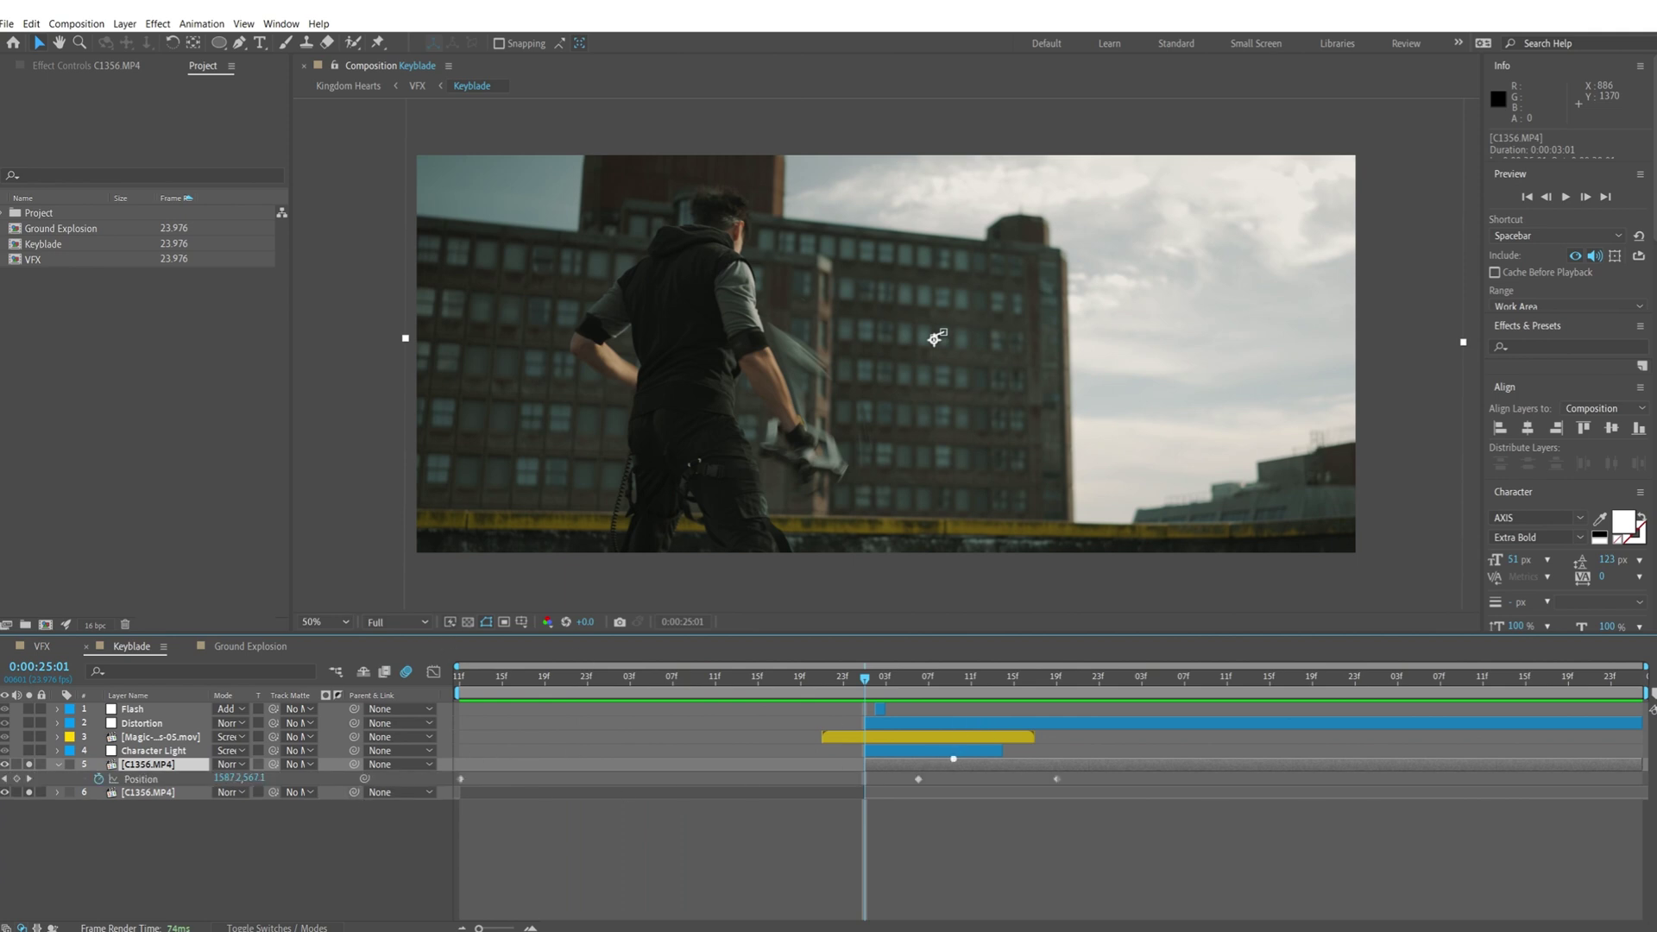
drag(1012, 447, 1007, 441)
key(ctrl+z)
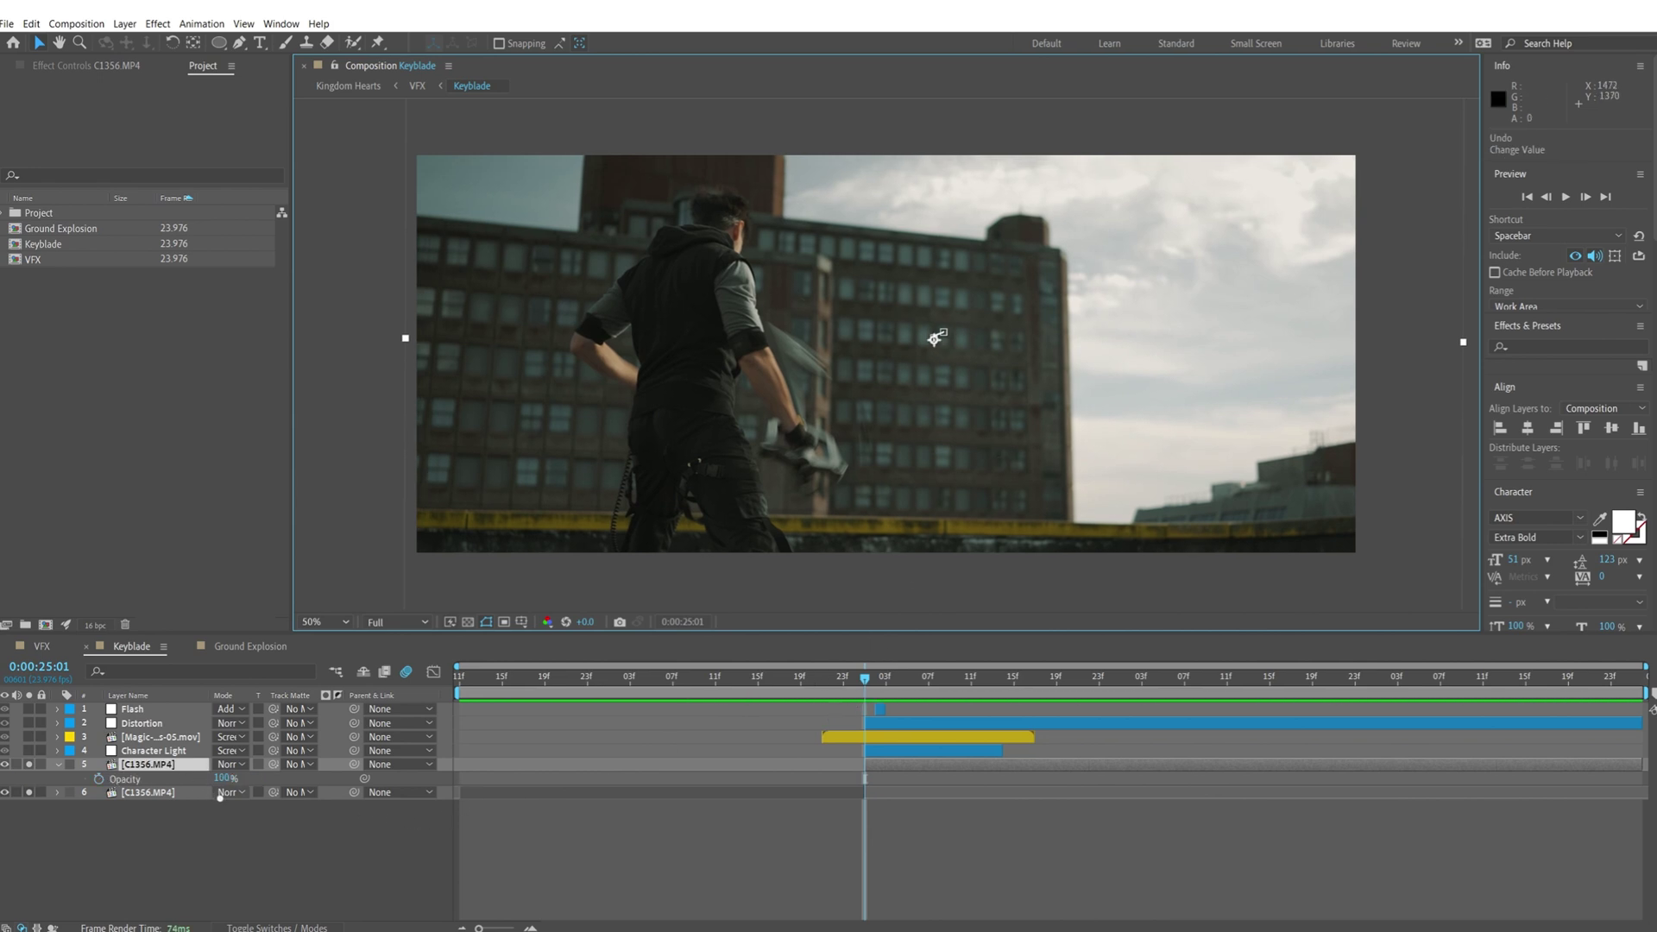
click(223, 780)
text(50)
key(Return)
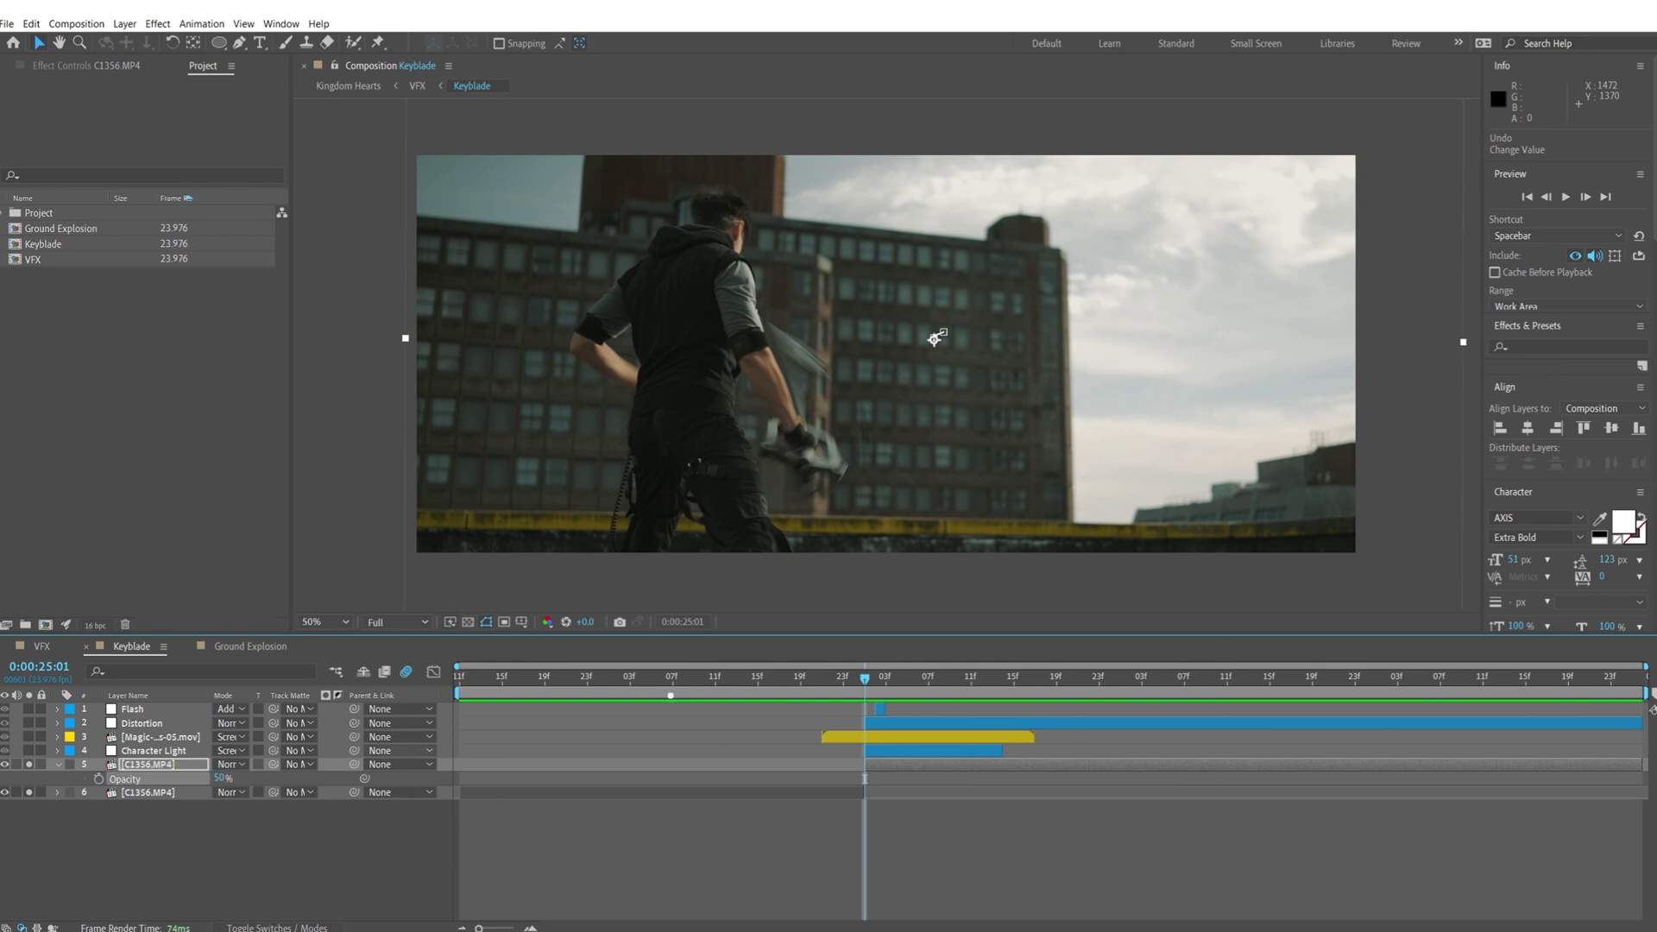
Step: Try shifting the upper C1356.MP4 layer one frame earlier and nudging its position over the first take at 0:00:25:00
drag(890, 765, 886, 765)
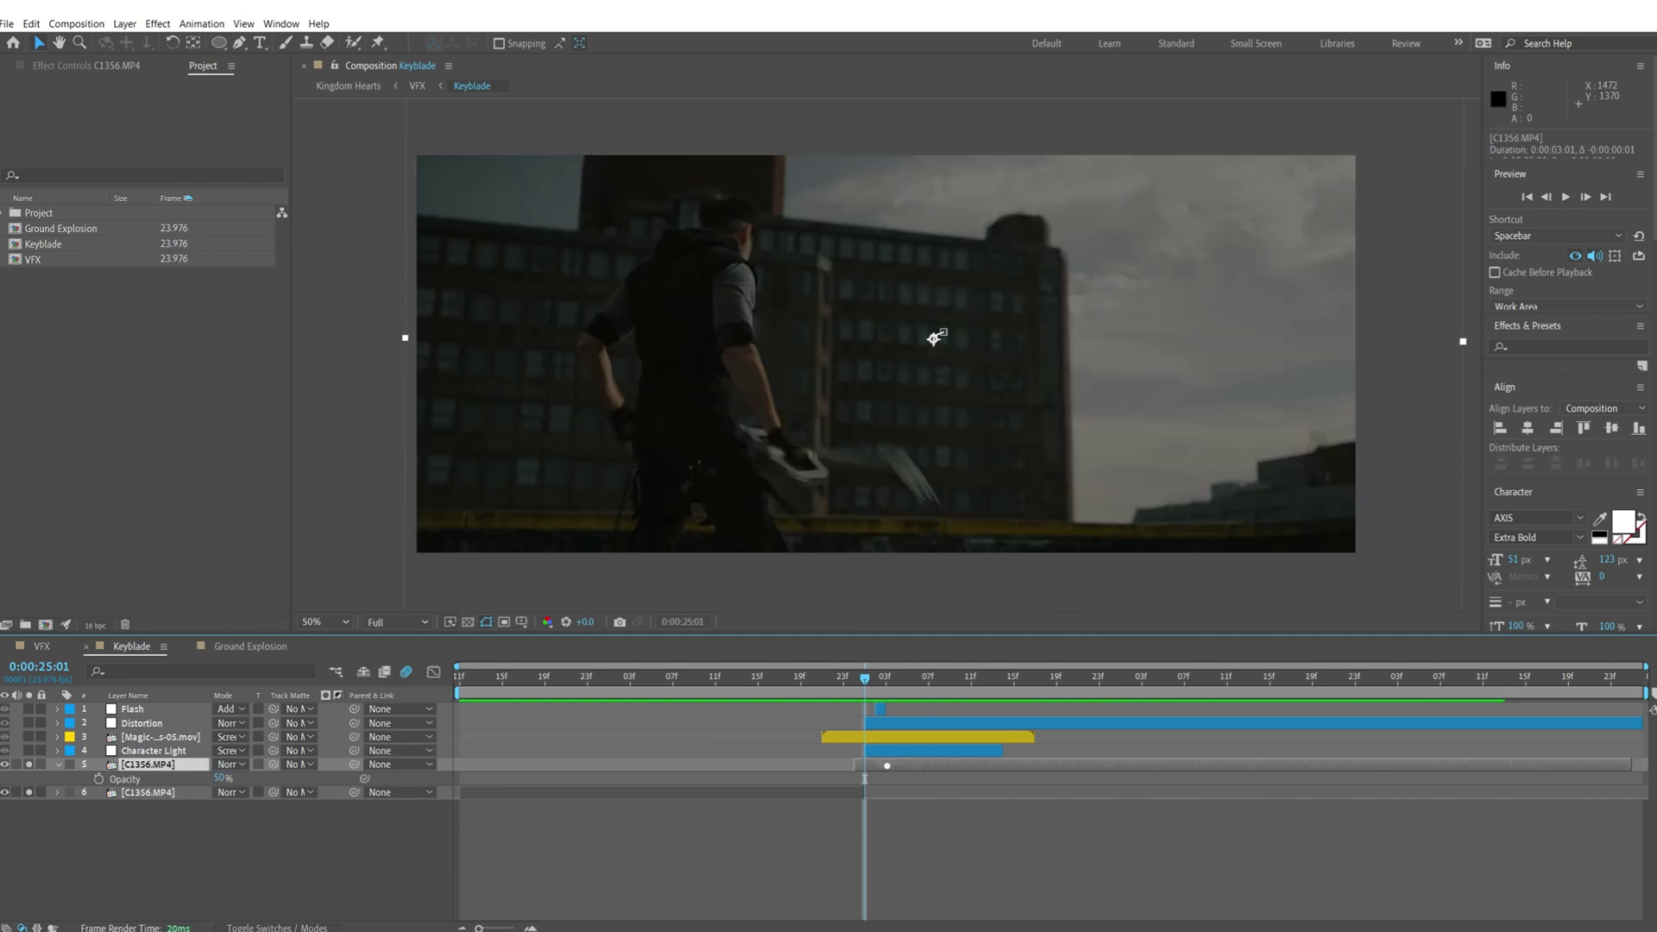
key(Page_Up)
mouse_move(1006, 320)
mouse_down()
mouse_move(1050, 305)
mouse_move(998, 317)
mouse_up()
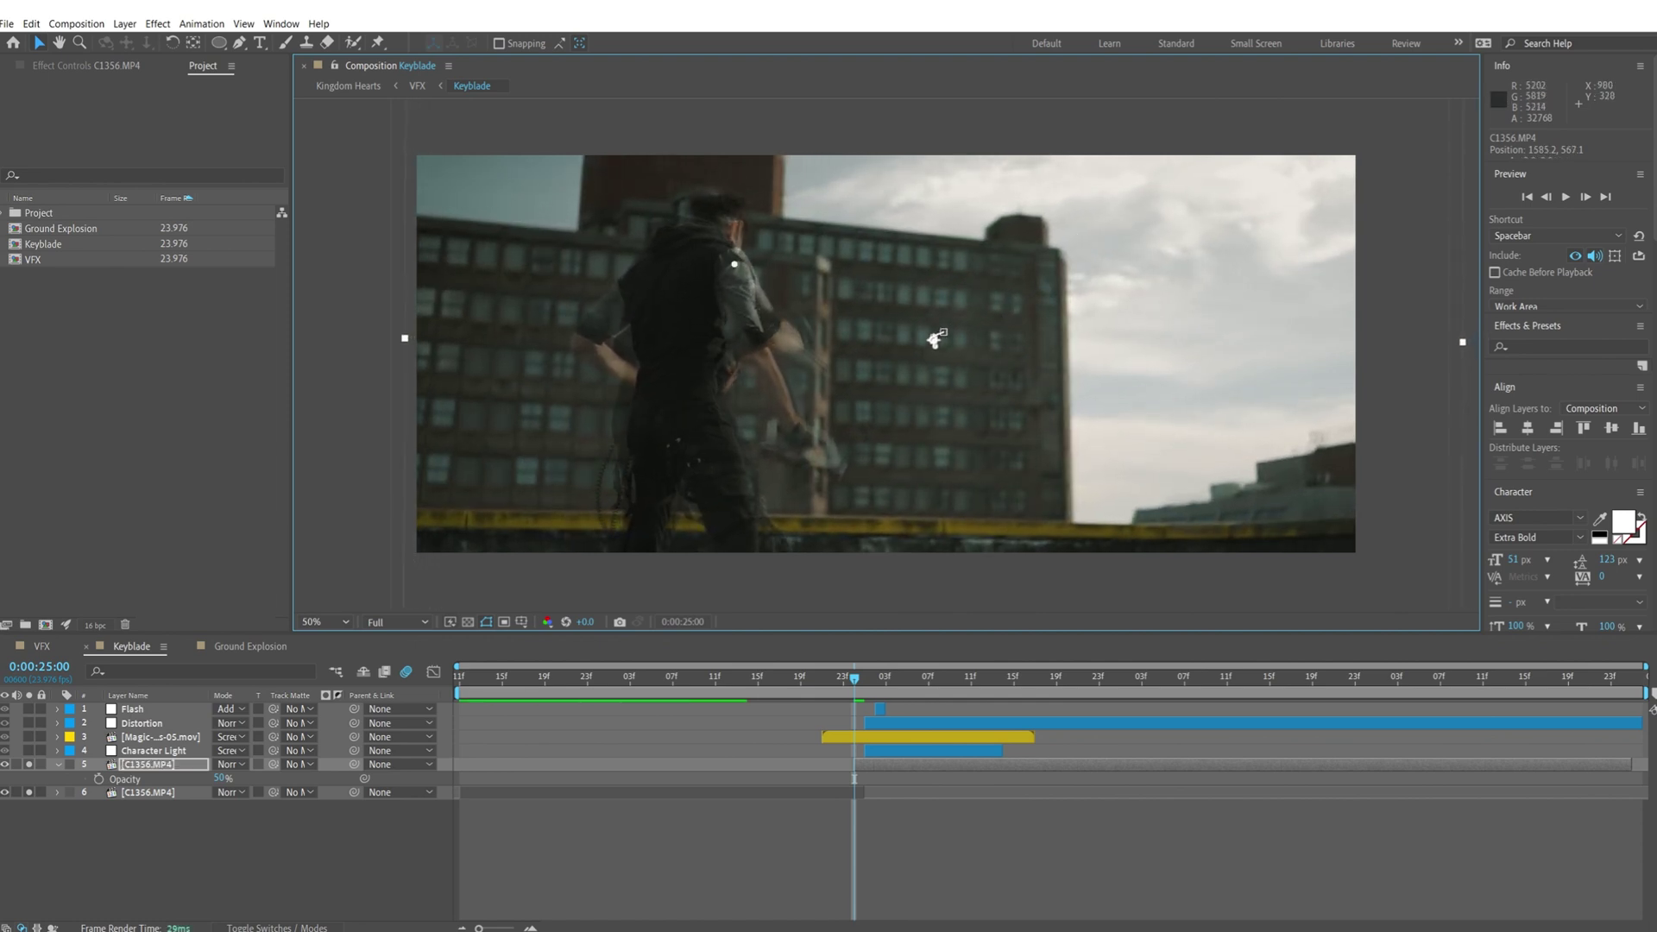
Step: Undo the nudge, the time shift and the opacity change on the upper C1356.MP4 layer
key(ctrl+z)
key(ctrl+z)
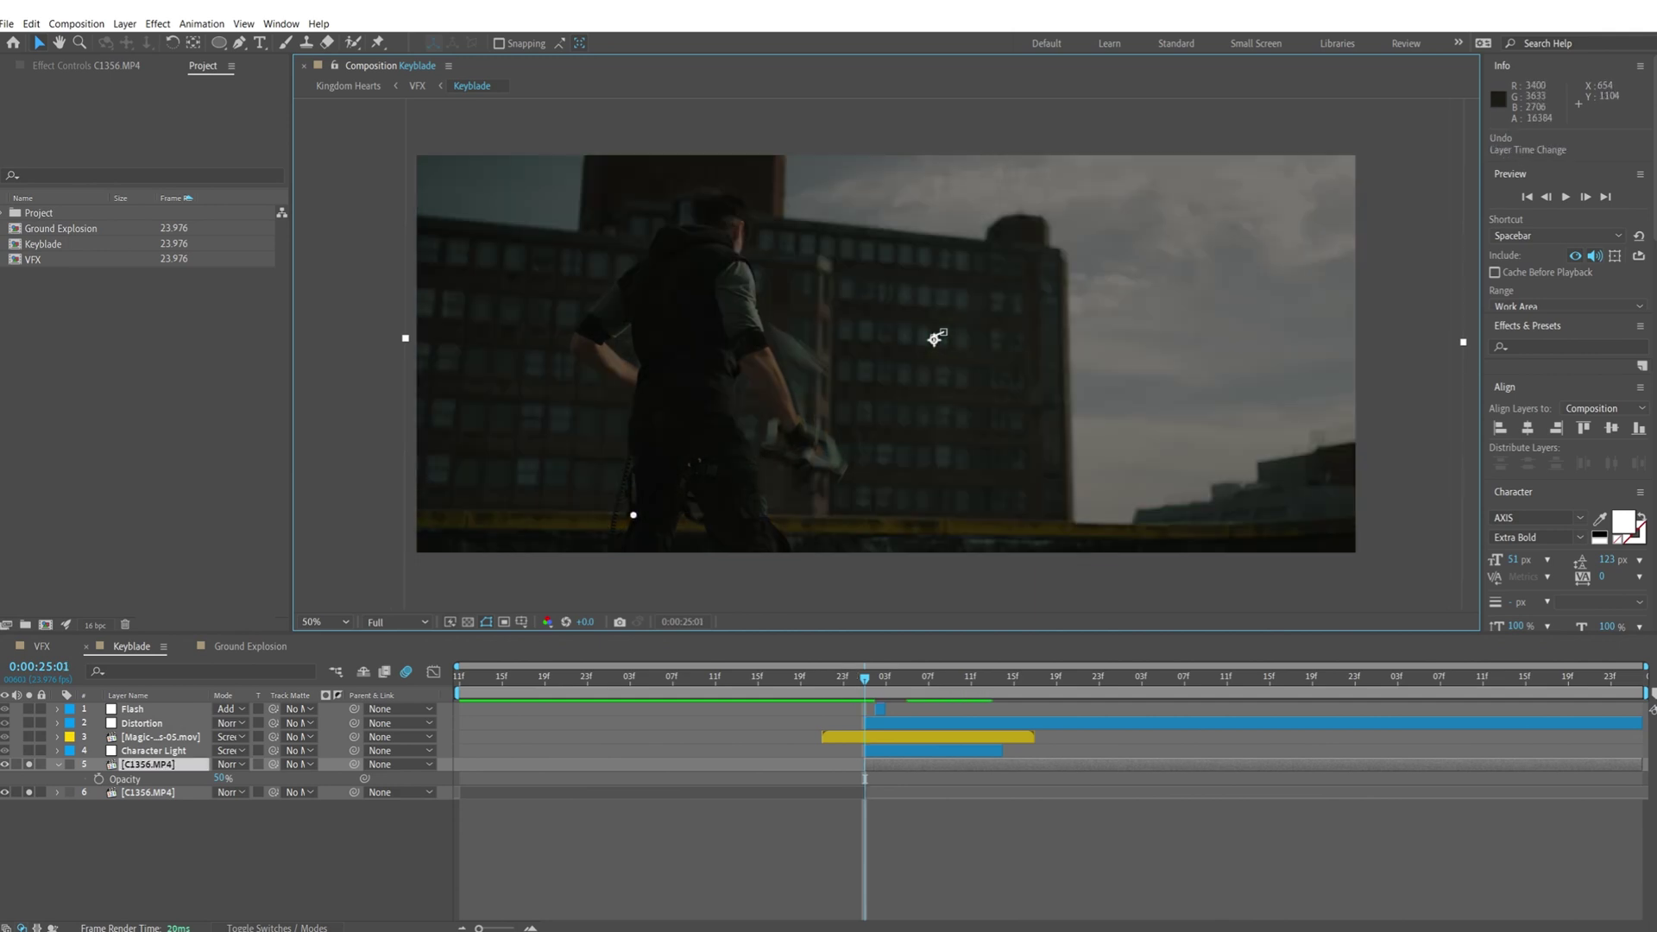
key(ctrl+z)
Step: Play back the footage around the cut to check the transition, and return to 0:00:25:01
click(748, 679)
key(space)
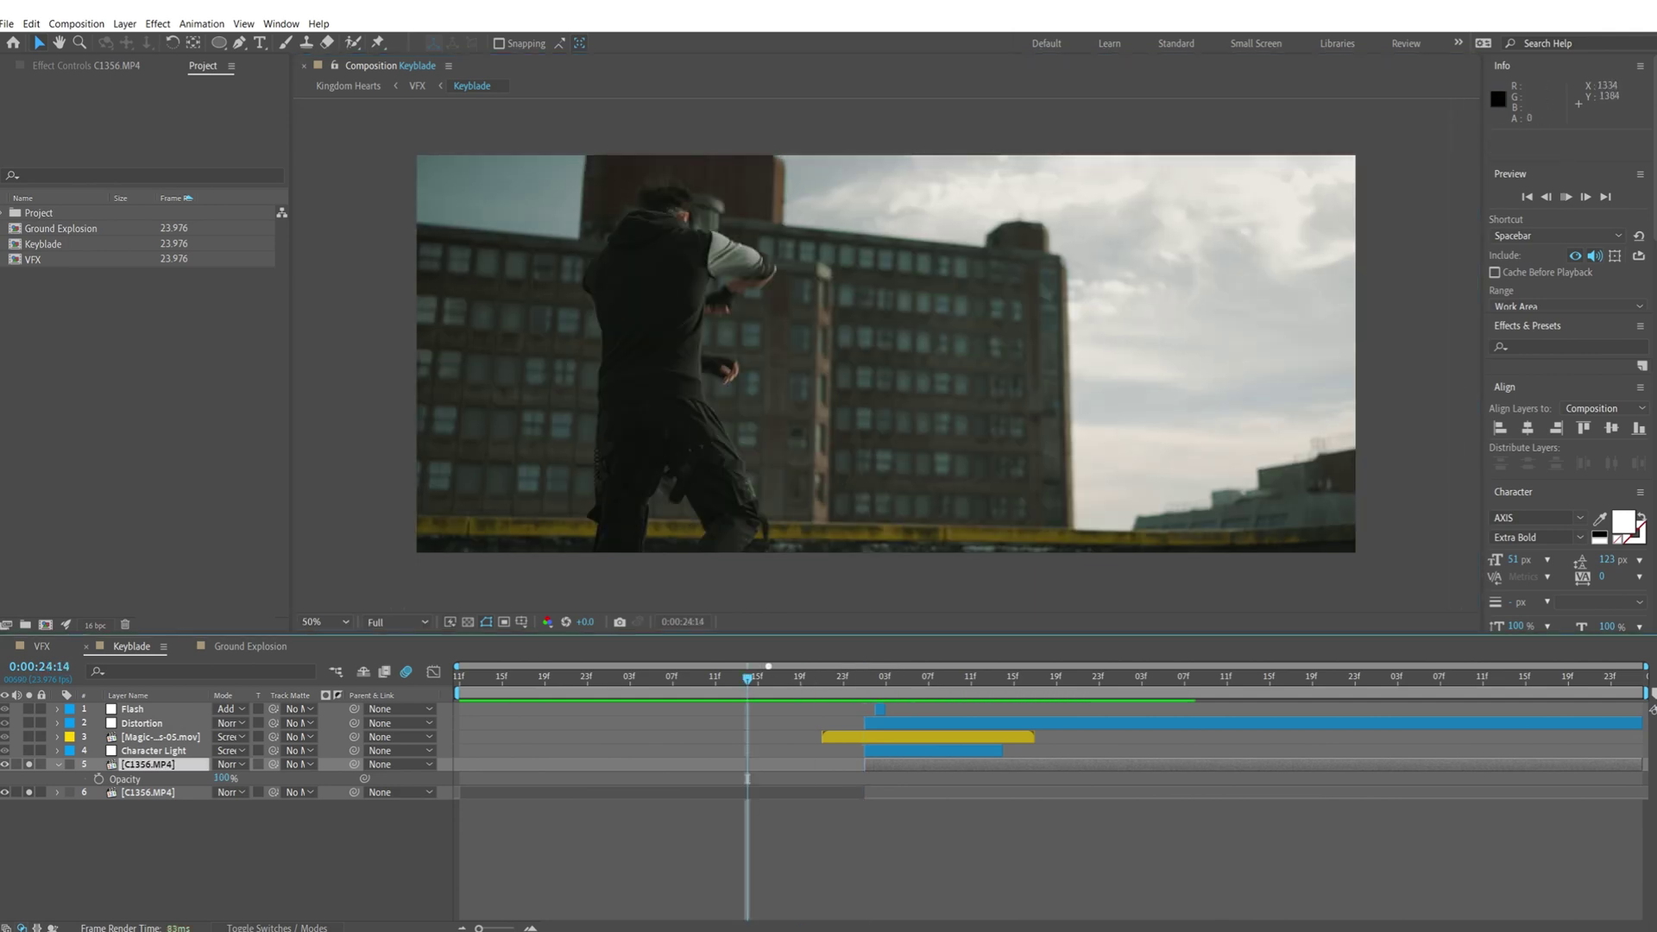
click(674, 679)
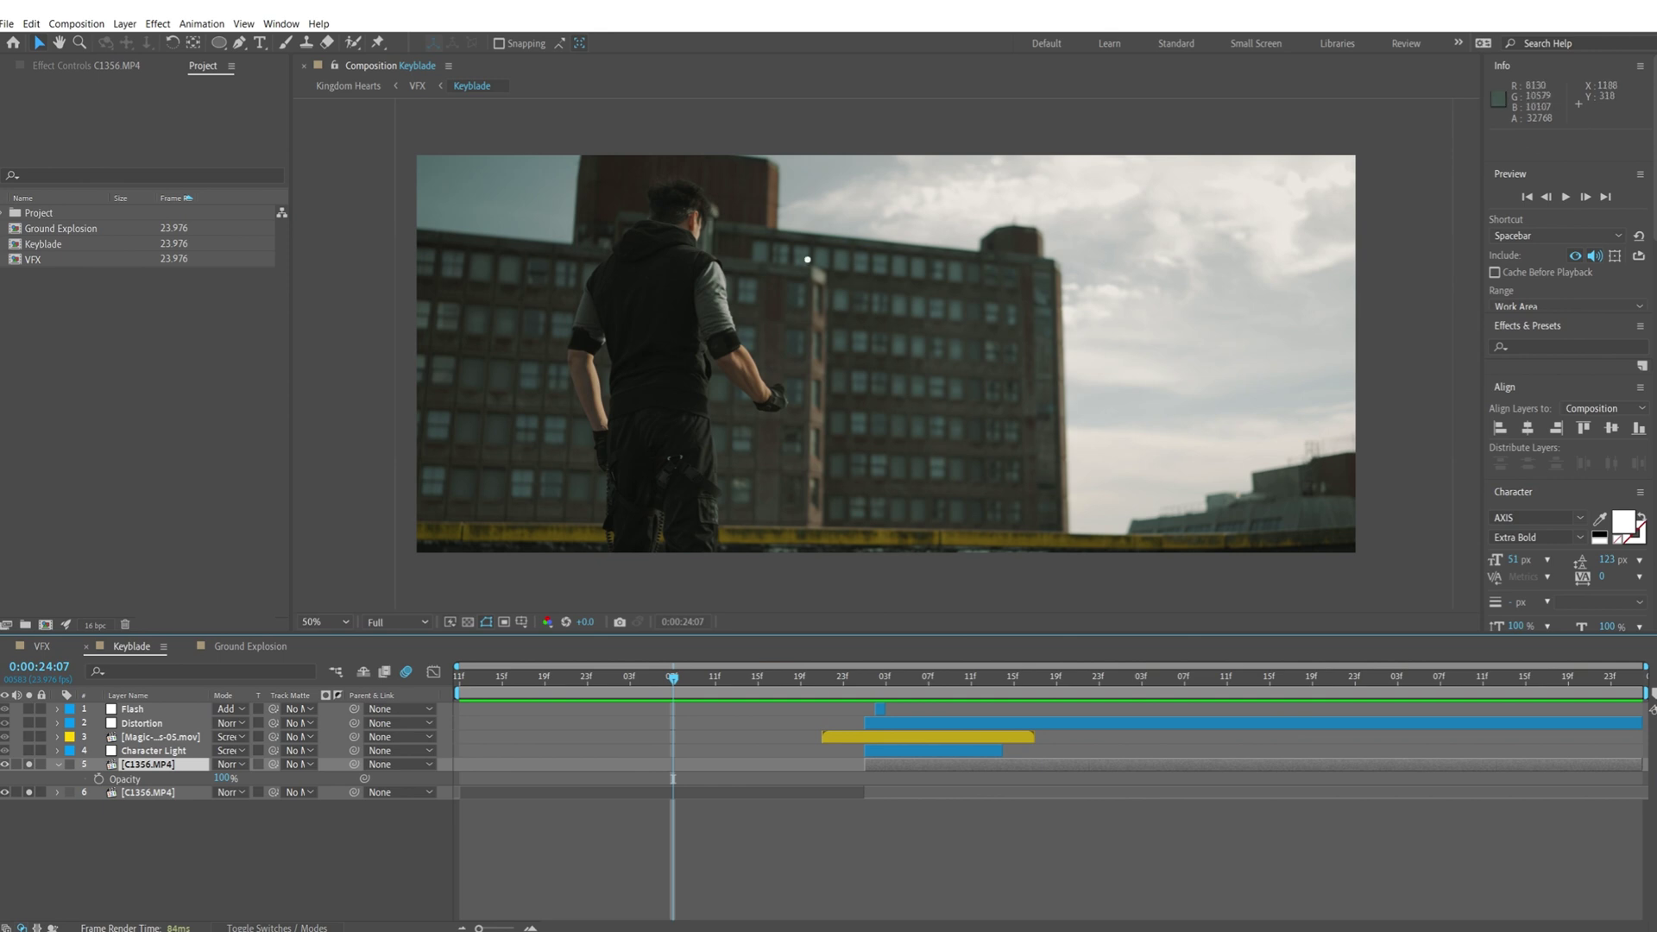
click(545, 679)
key(space)
key(space)
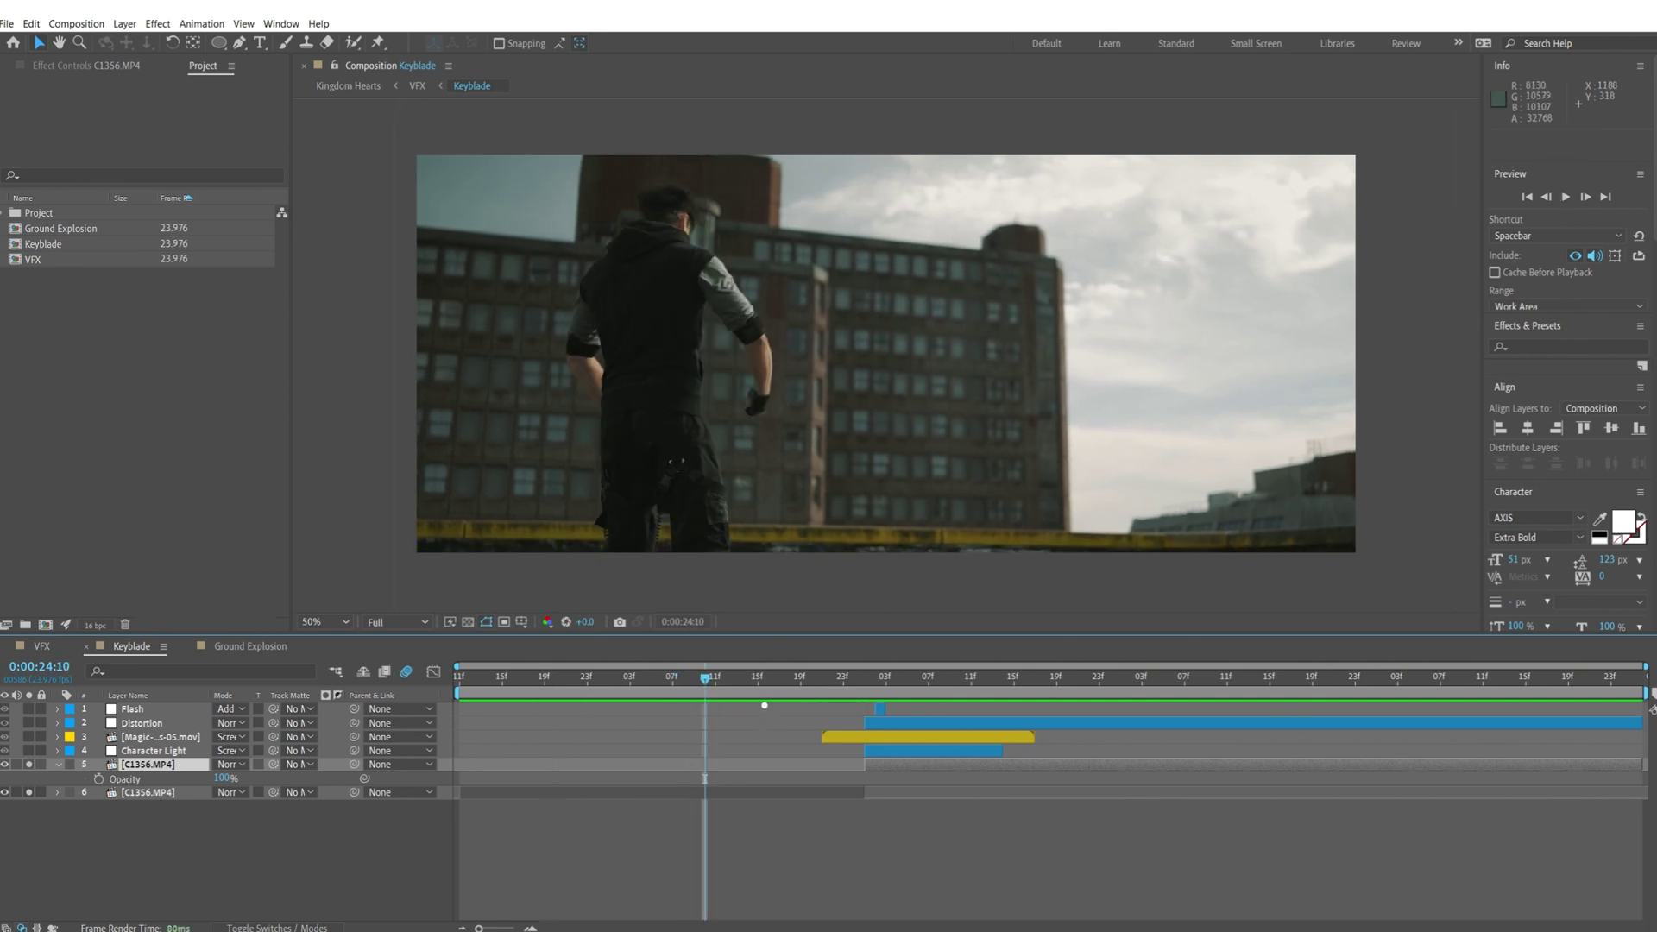
key(space)
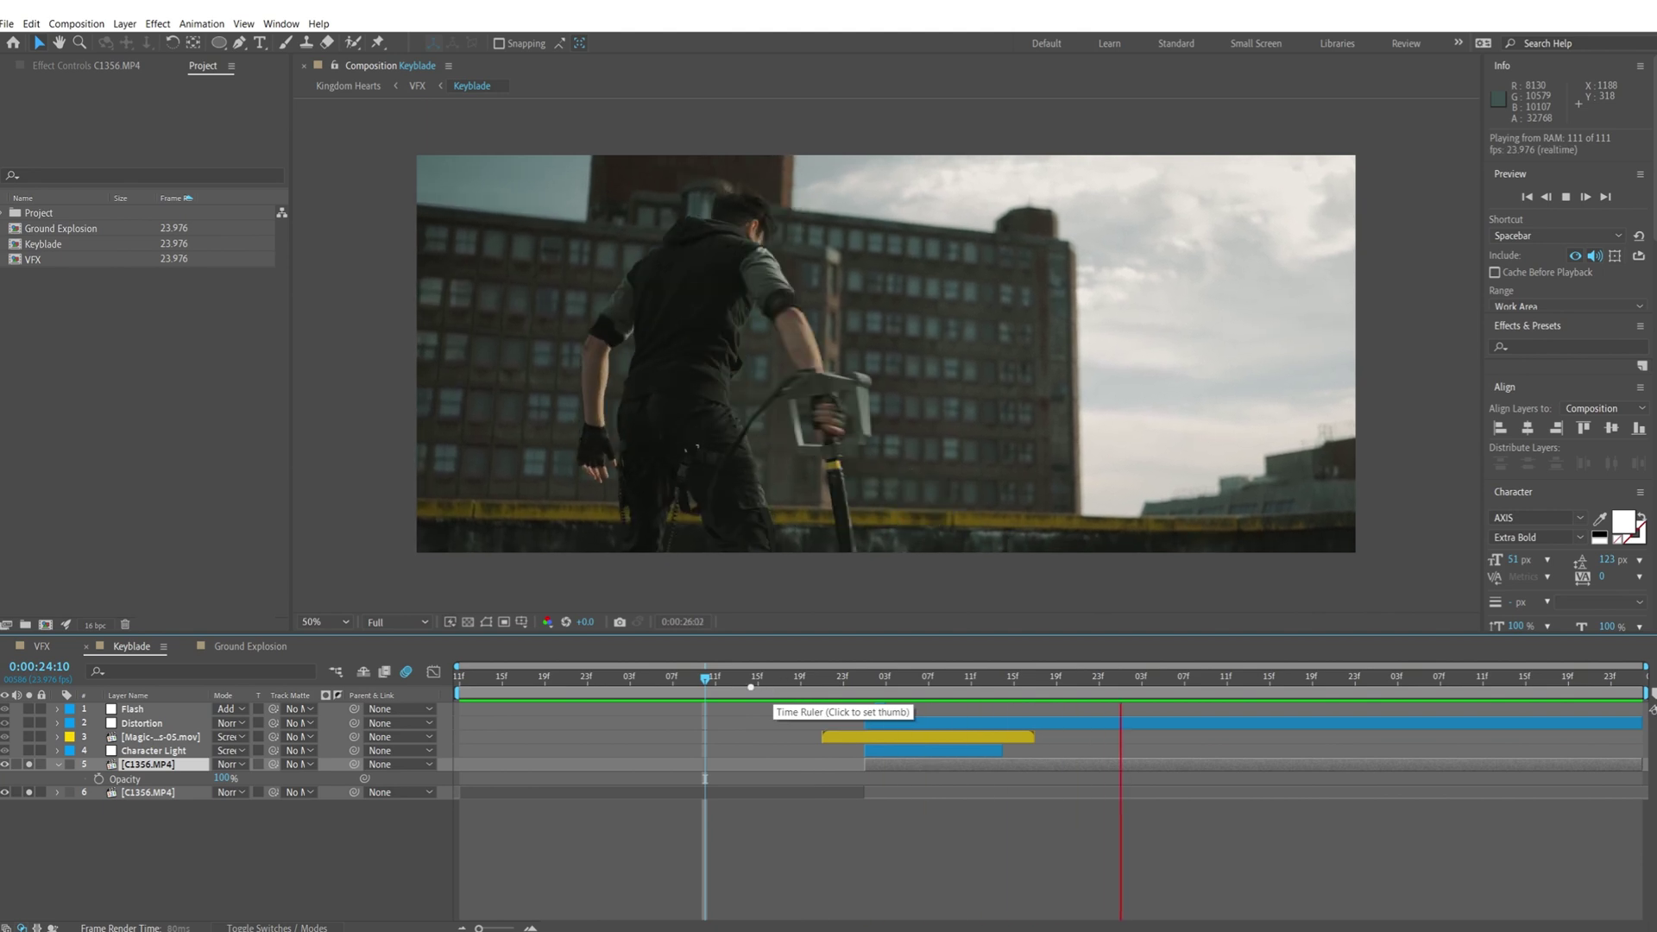
key(space)
drag(1134, 741, 868, 766)
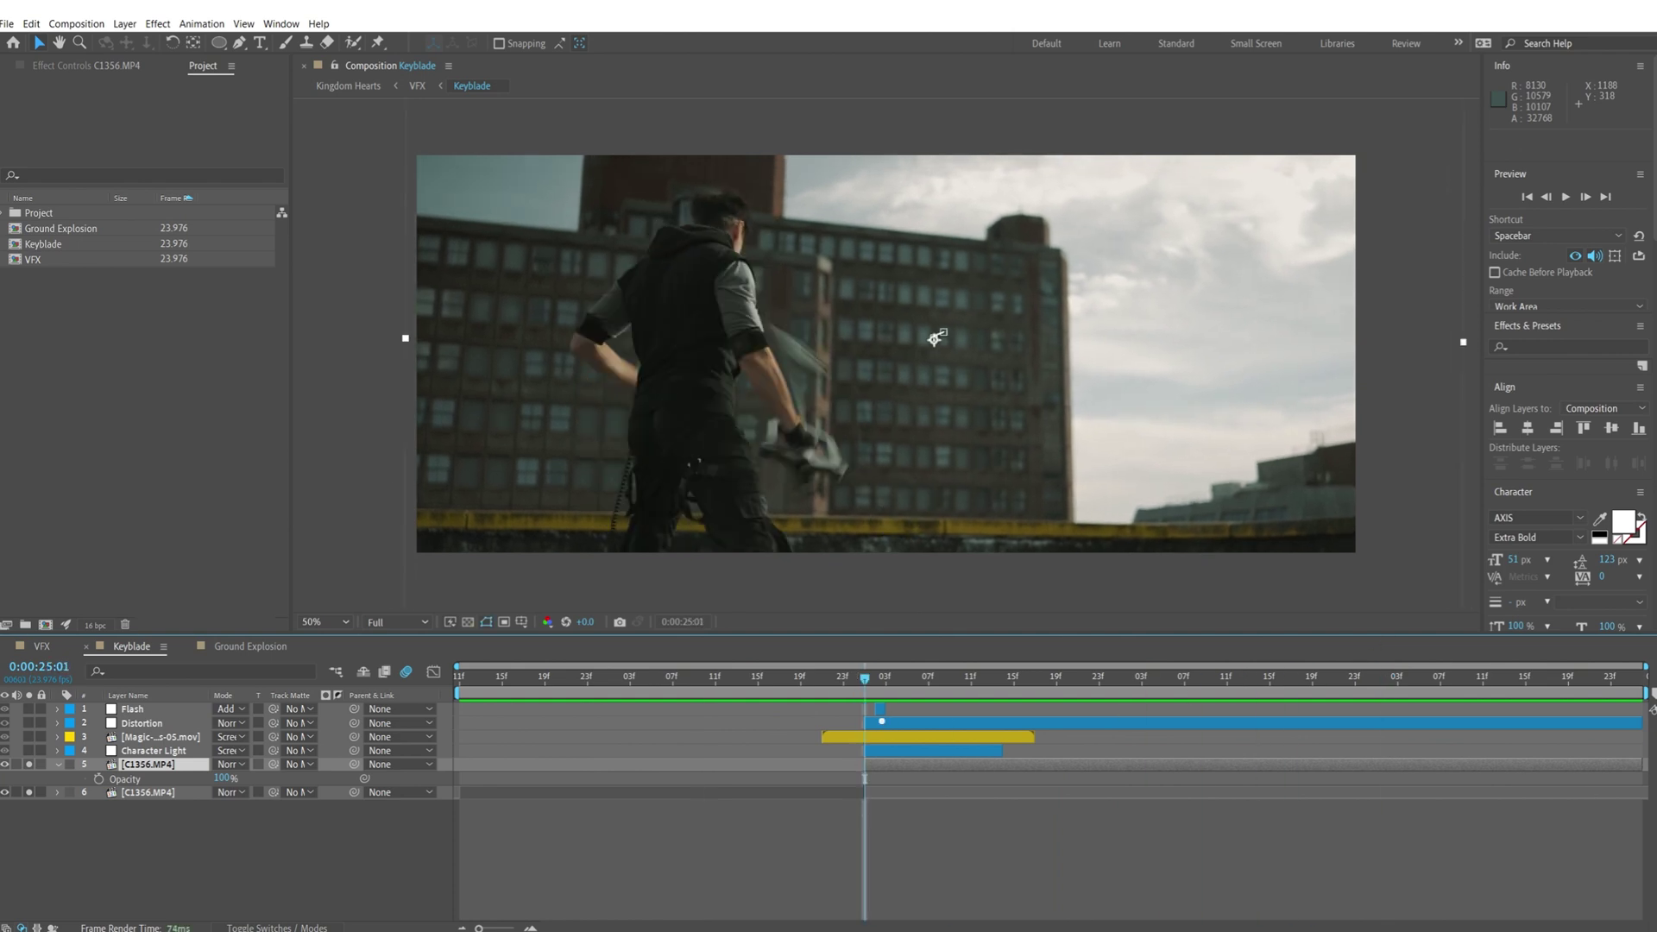
key(space)
key(space)
Step: Collapse the upper C1356.MP4 layer's properties and solo the Magic-Sparks-05.mov layer along with the footage
click(60, 766)
click(55, 740)
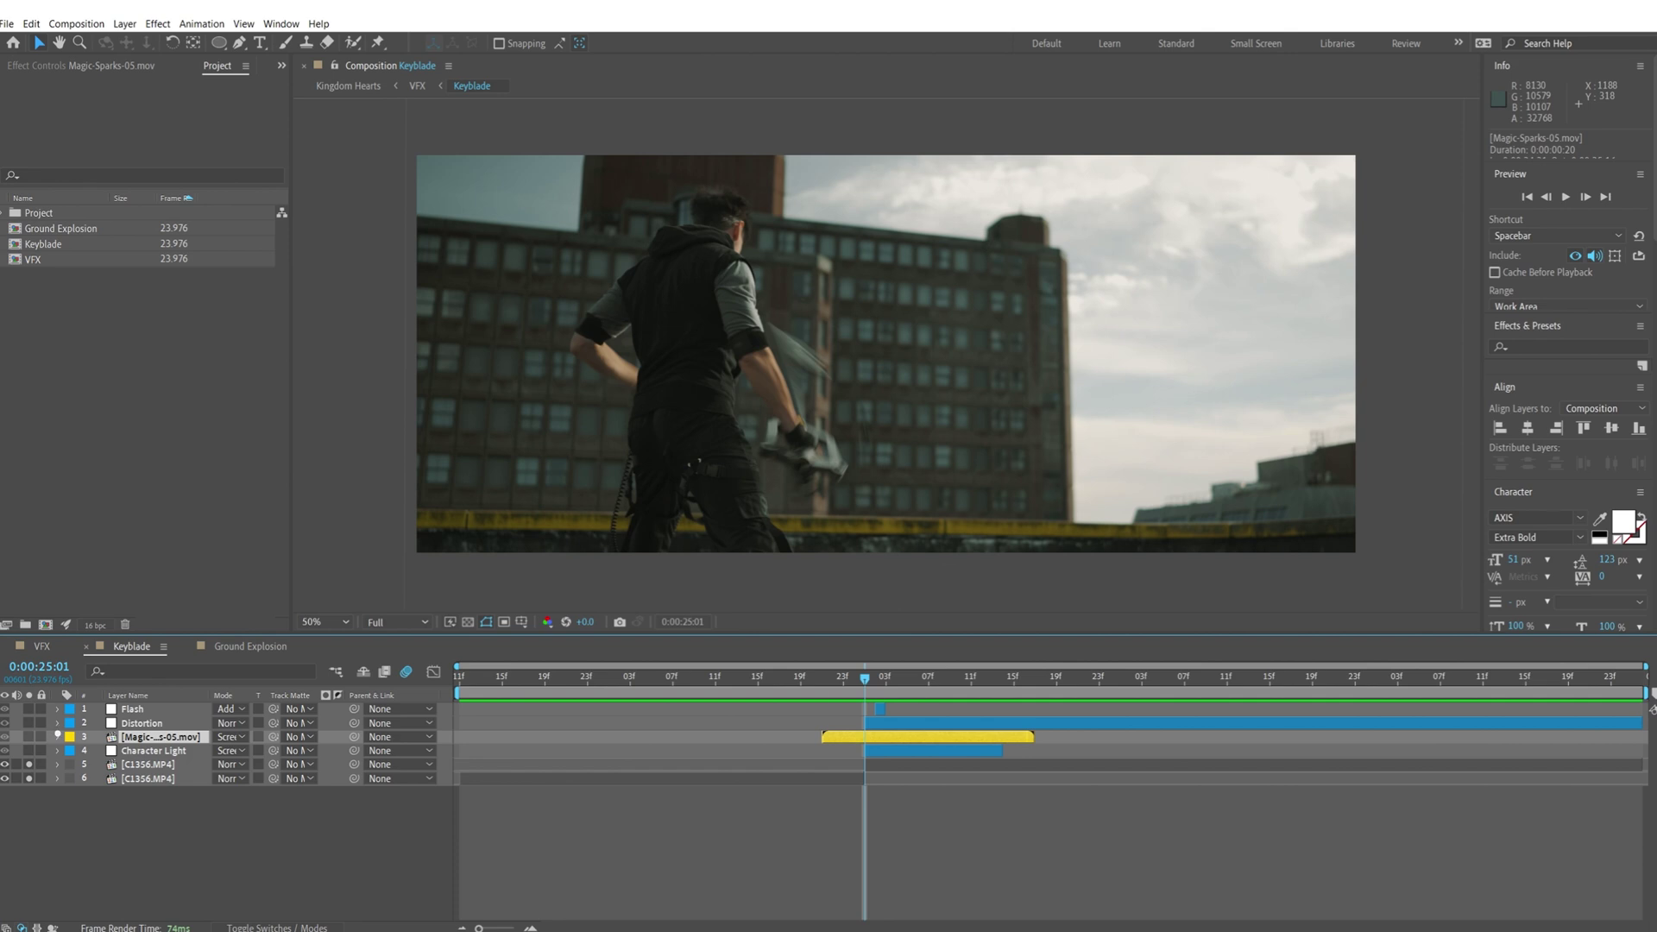
click(29, 737)
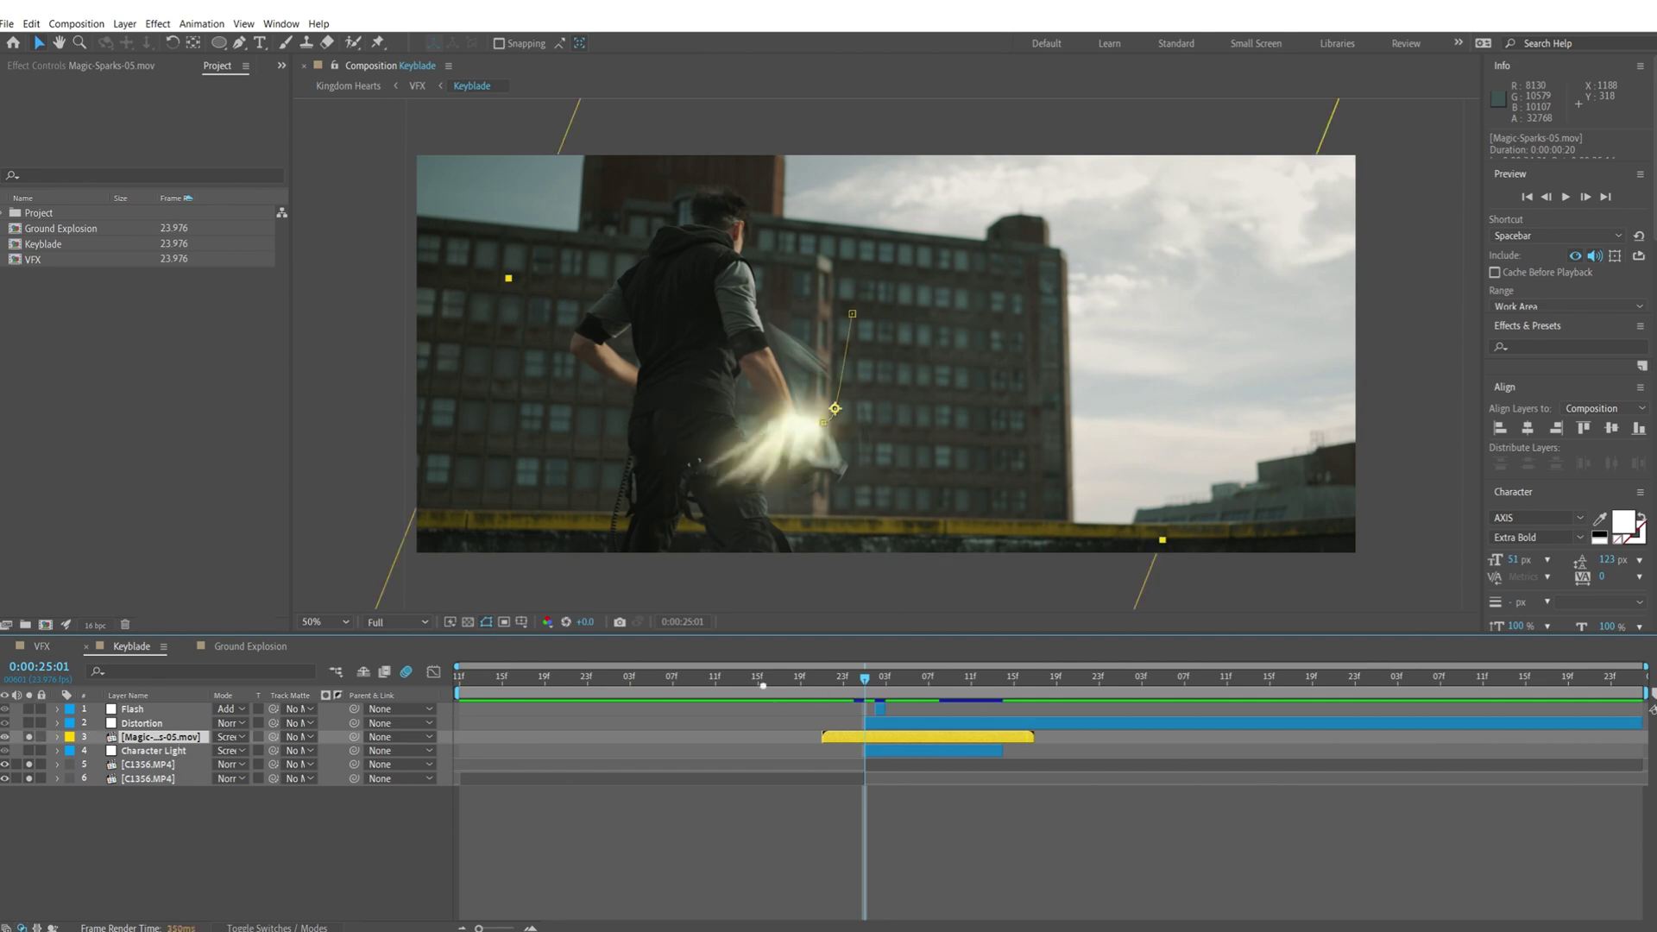
Step: Scrub between 0:00:24:21 and 0:00:25:05 to examine how the sparks develop over the cut
key(Page_Down)
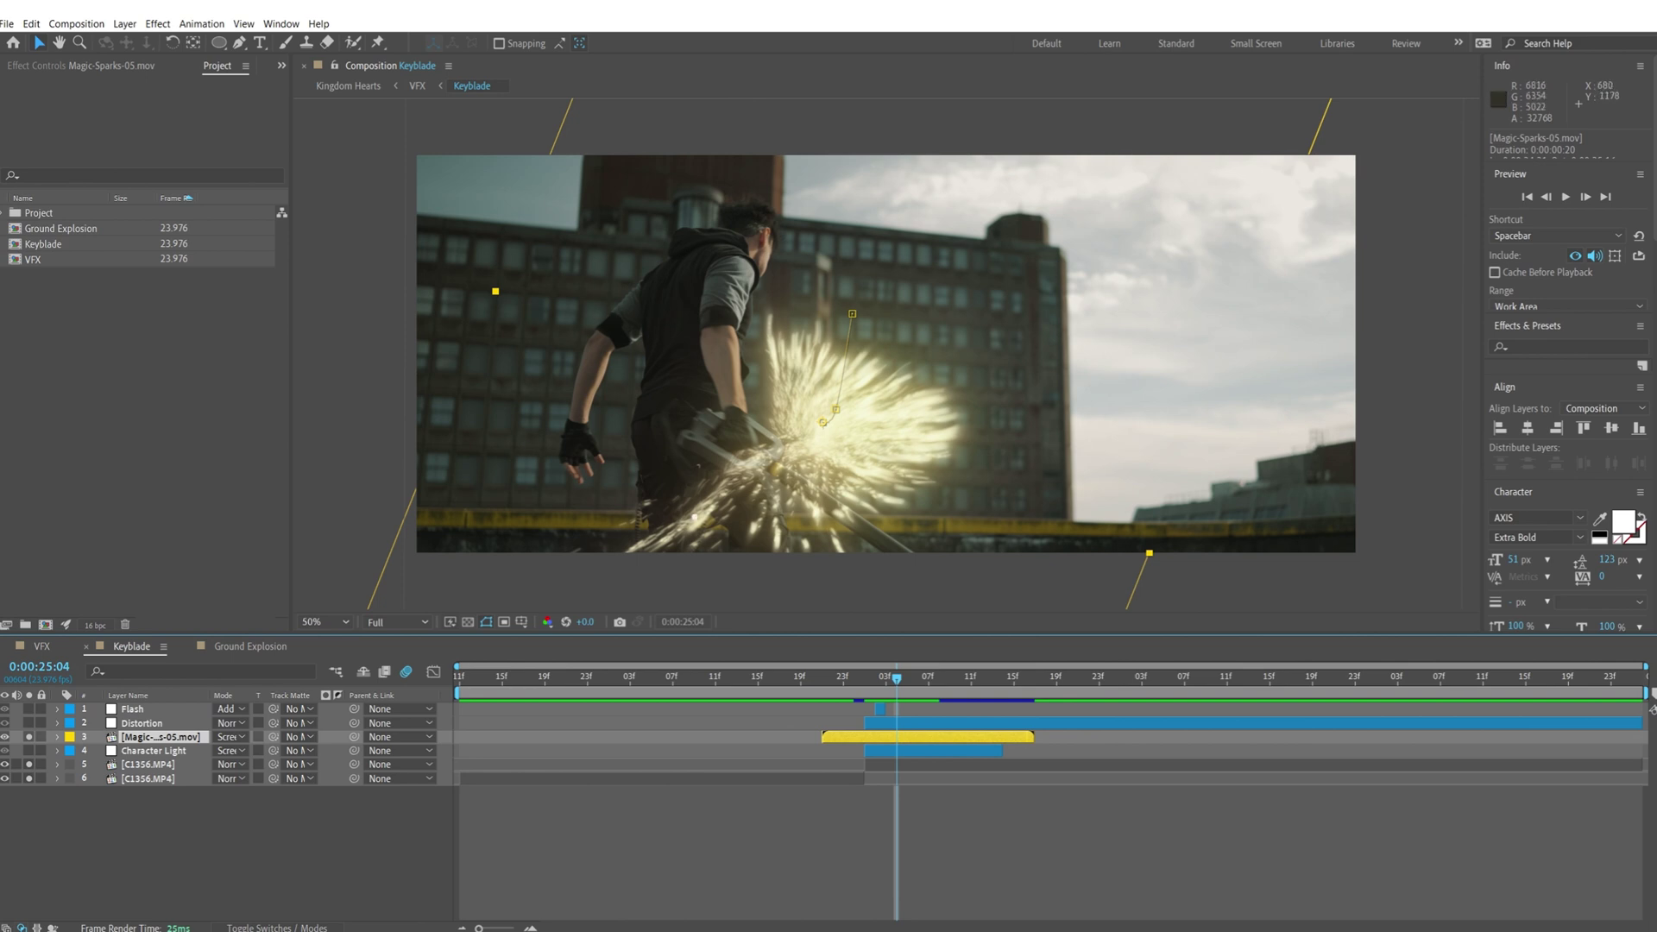
mouse_move(898, 684)
mouse_down()
mouse_move(844, 695)
mouse_move(897, 690)
mouse_up()
mouse_move(898, 687)
mouse_down()
mouse_move(869, 691)
mouse_move(907, 701)
mouse_up()
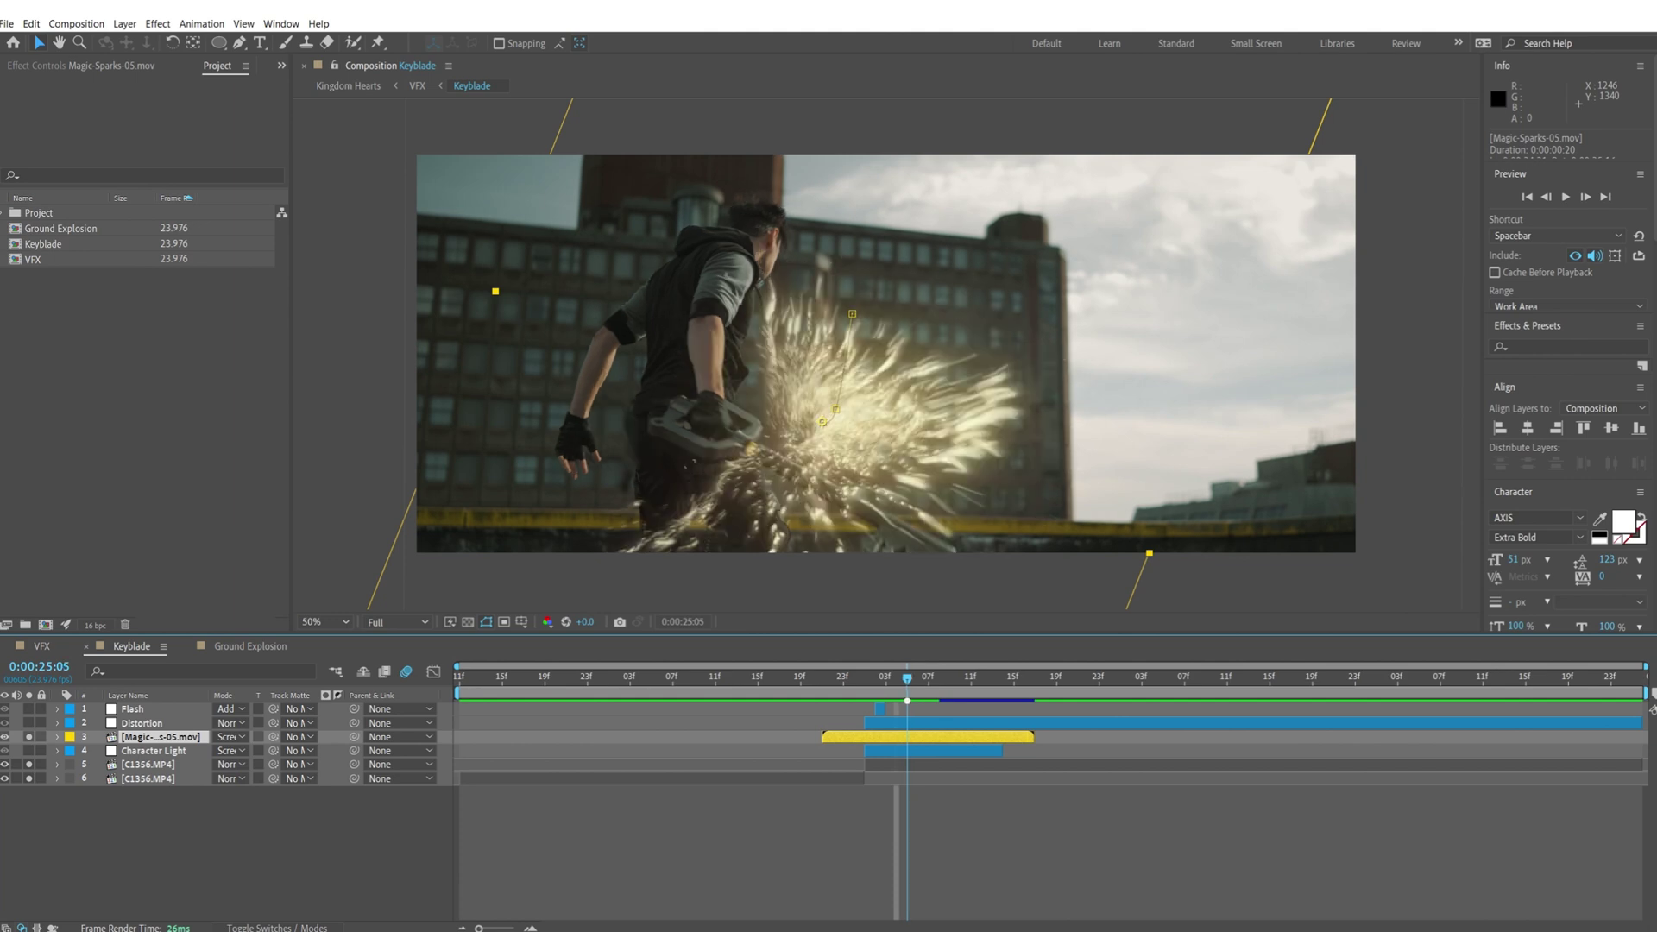
drag(907, 697, 898, 708)
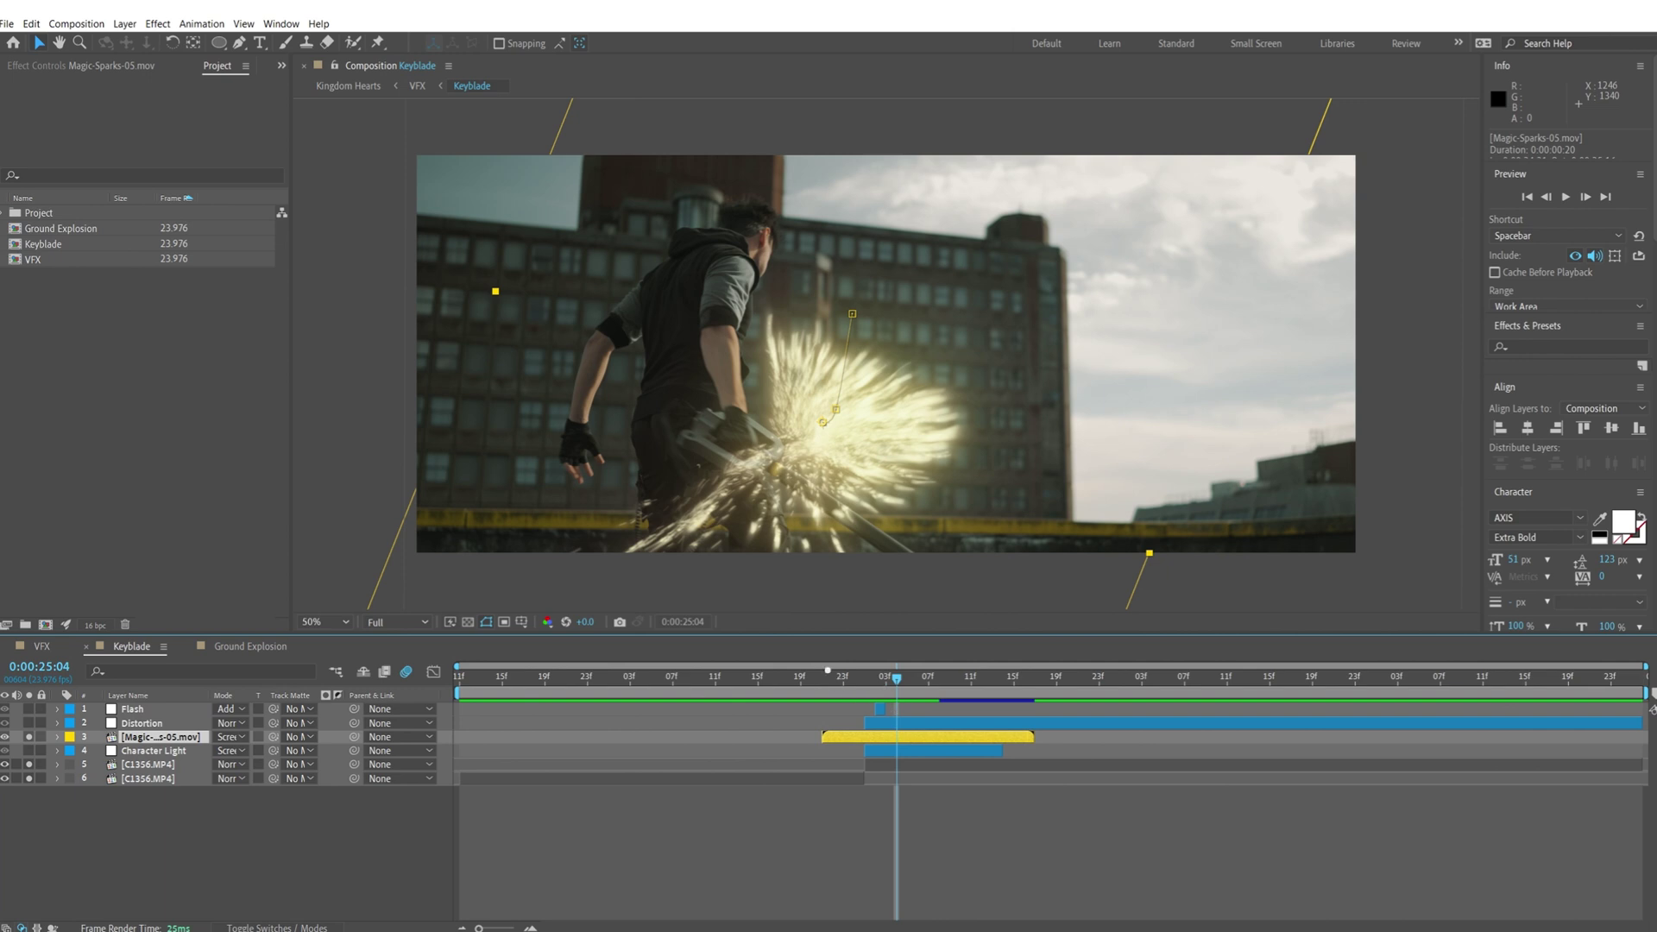
drag(881, 683, 823, 703)
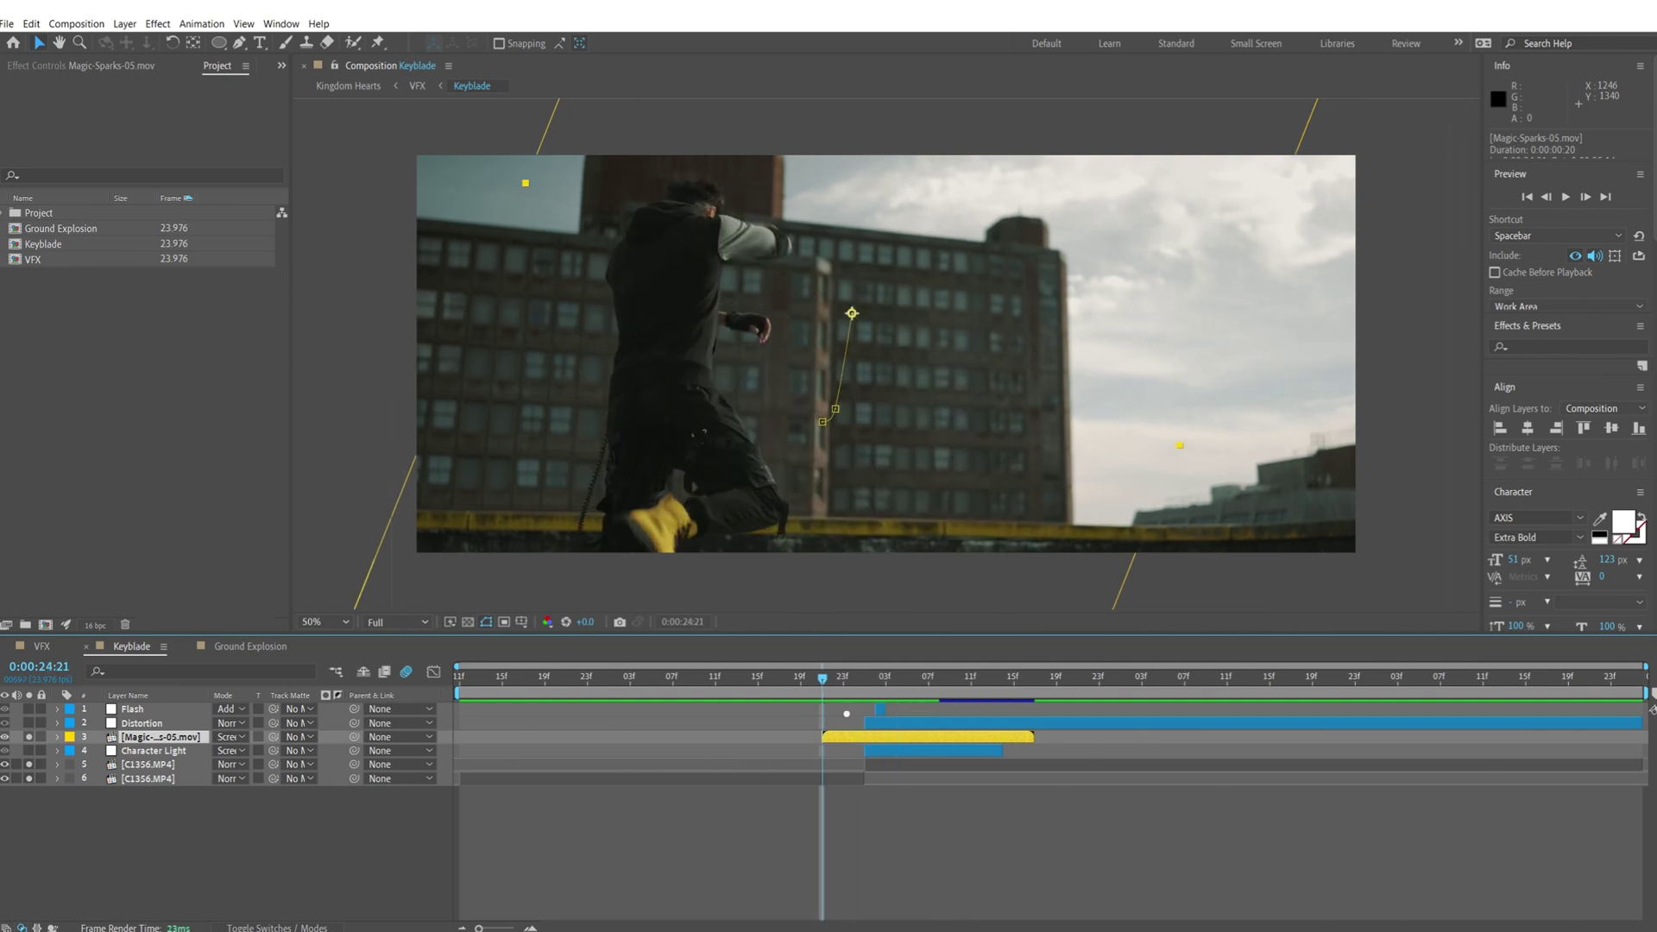
drag(826, 683, 870, 699)
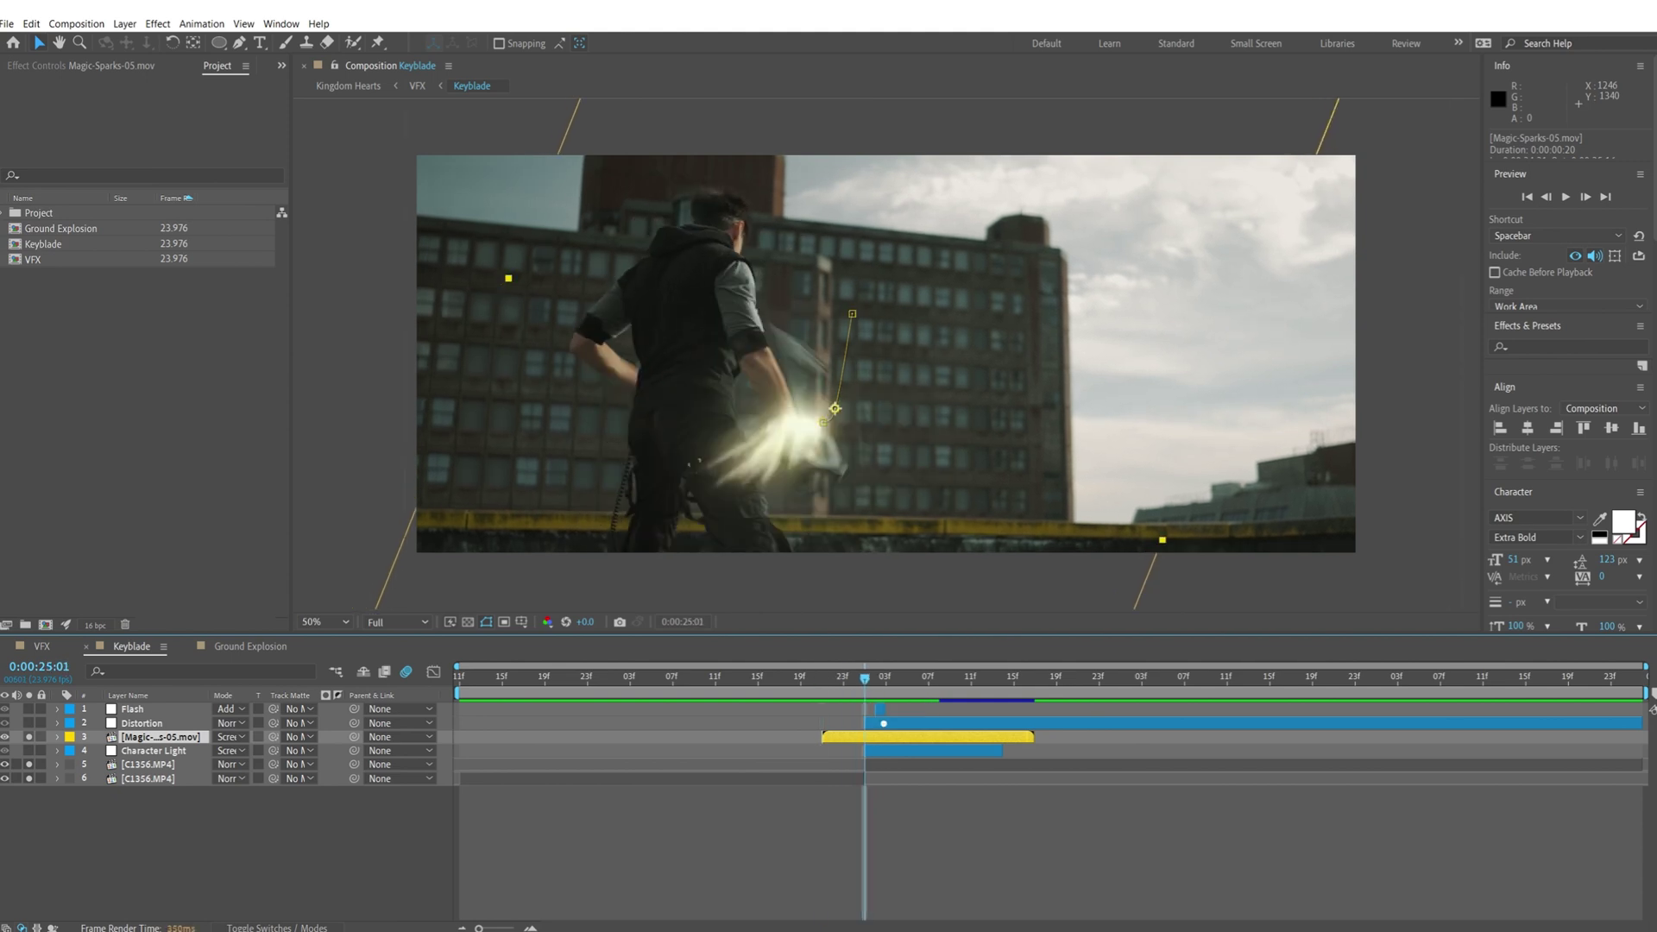
Step: Reveal the Magic-Sparks-05.mov layer's keyframes and check its Position at 0:00:25:00 and 0:00:25:01
key(u)
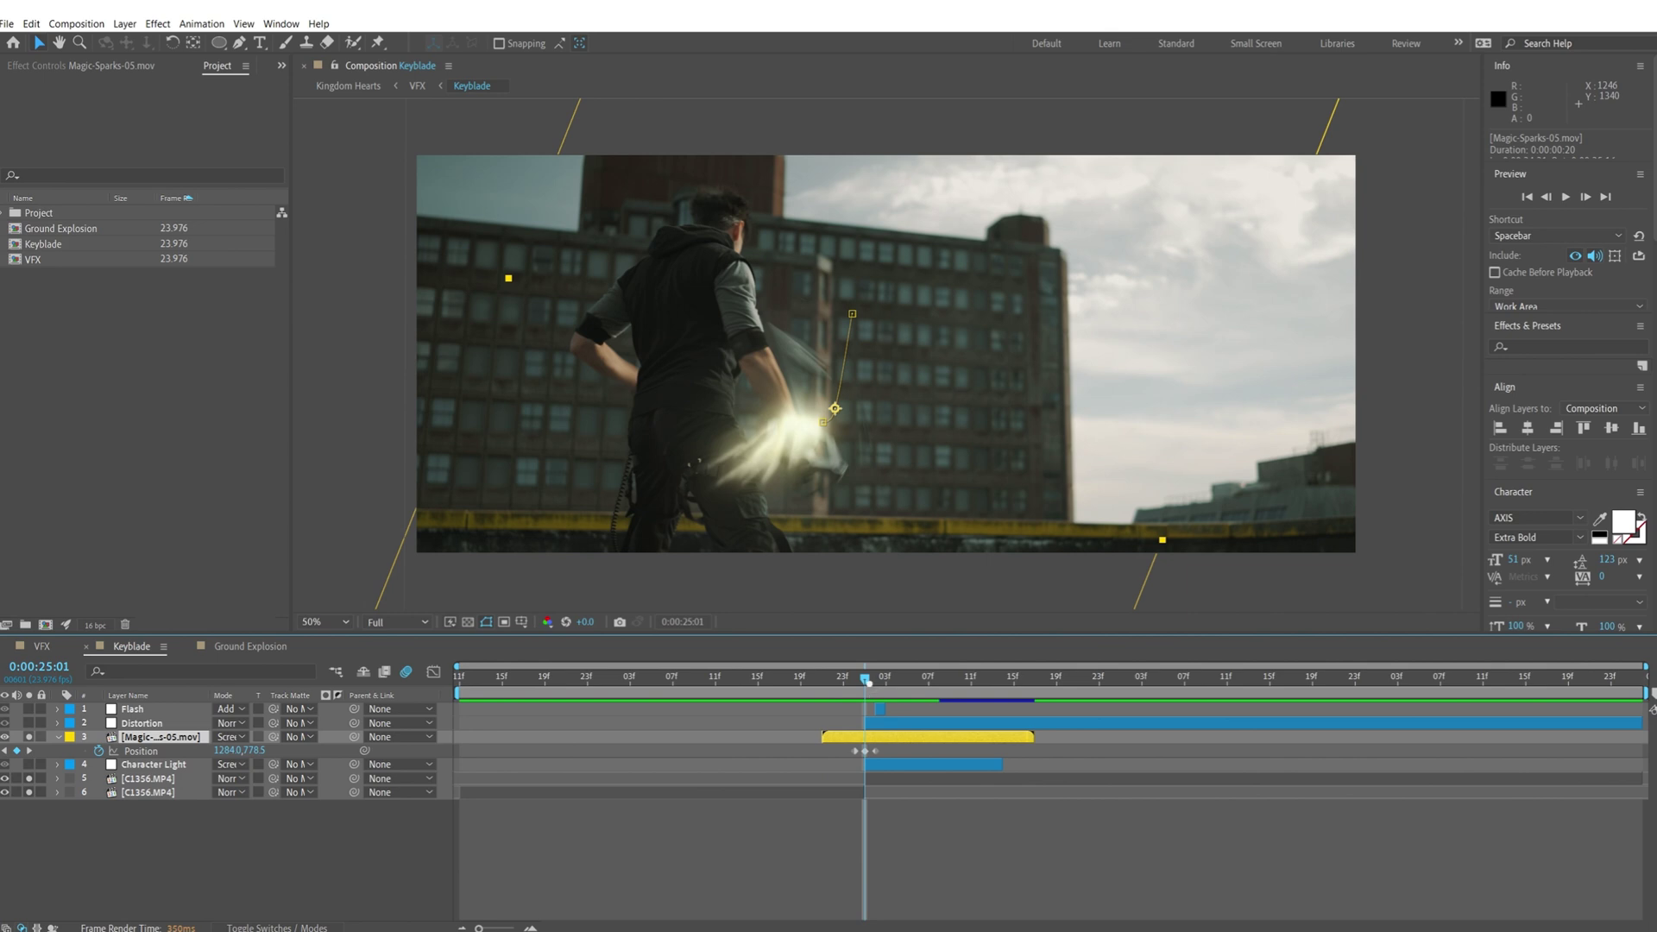
drag(867, 688, 856, 688)
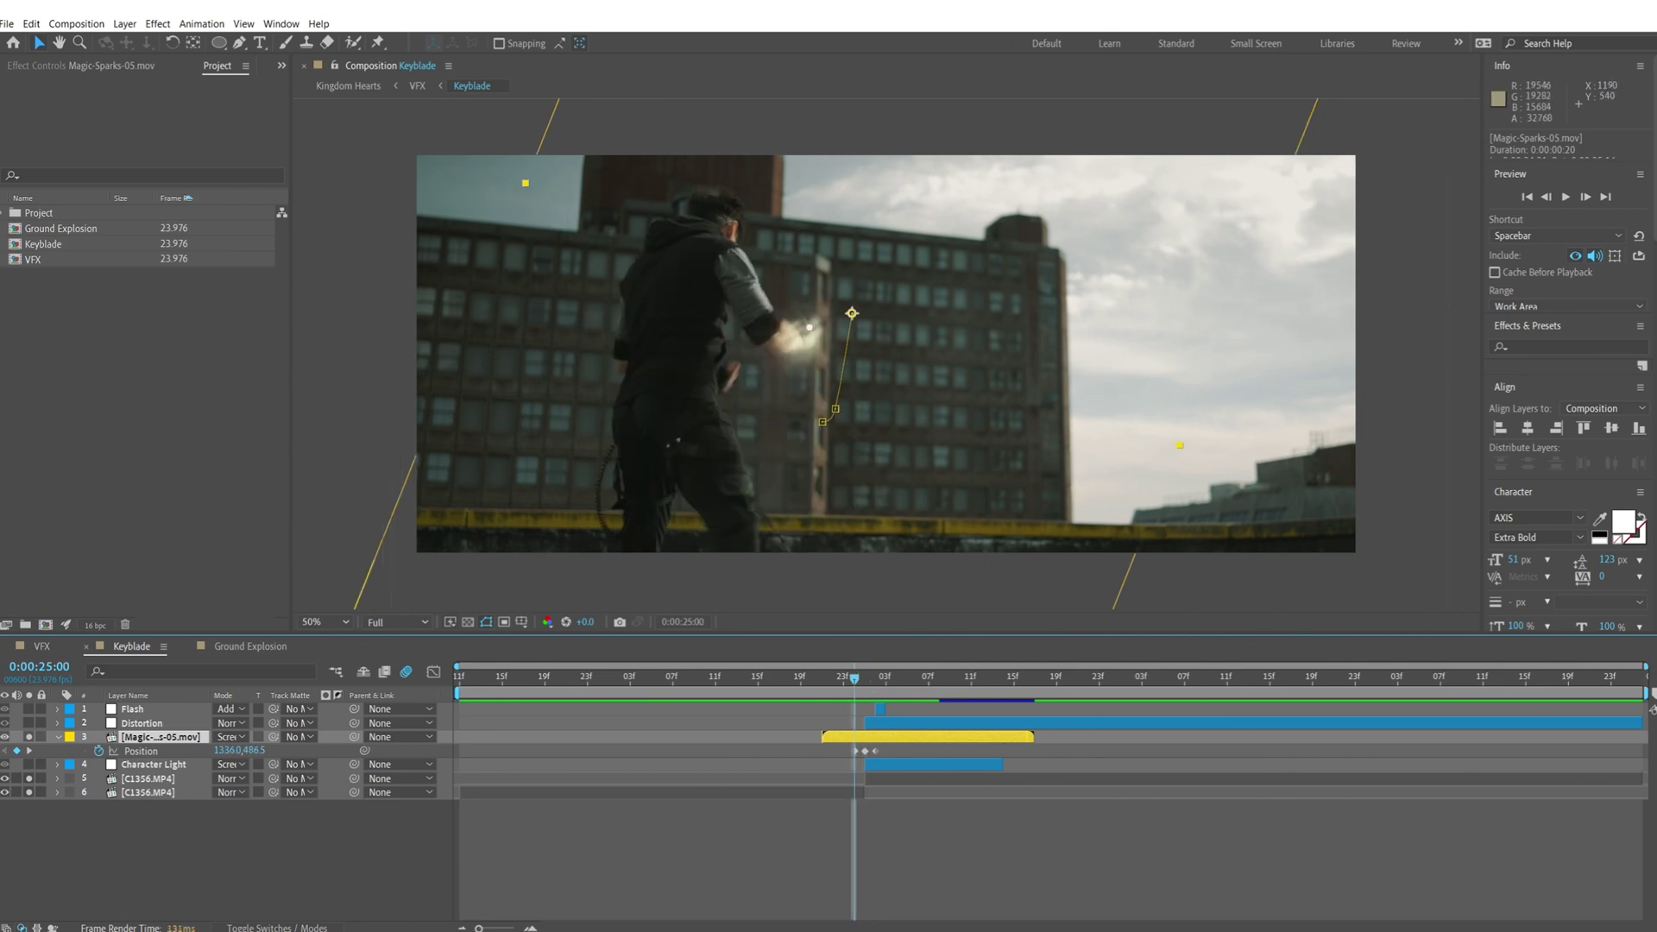
key(Page_Down)
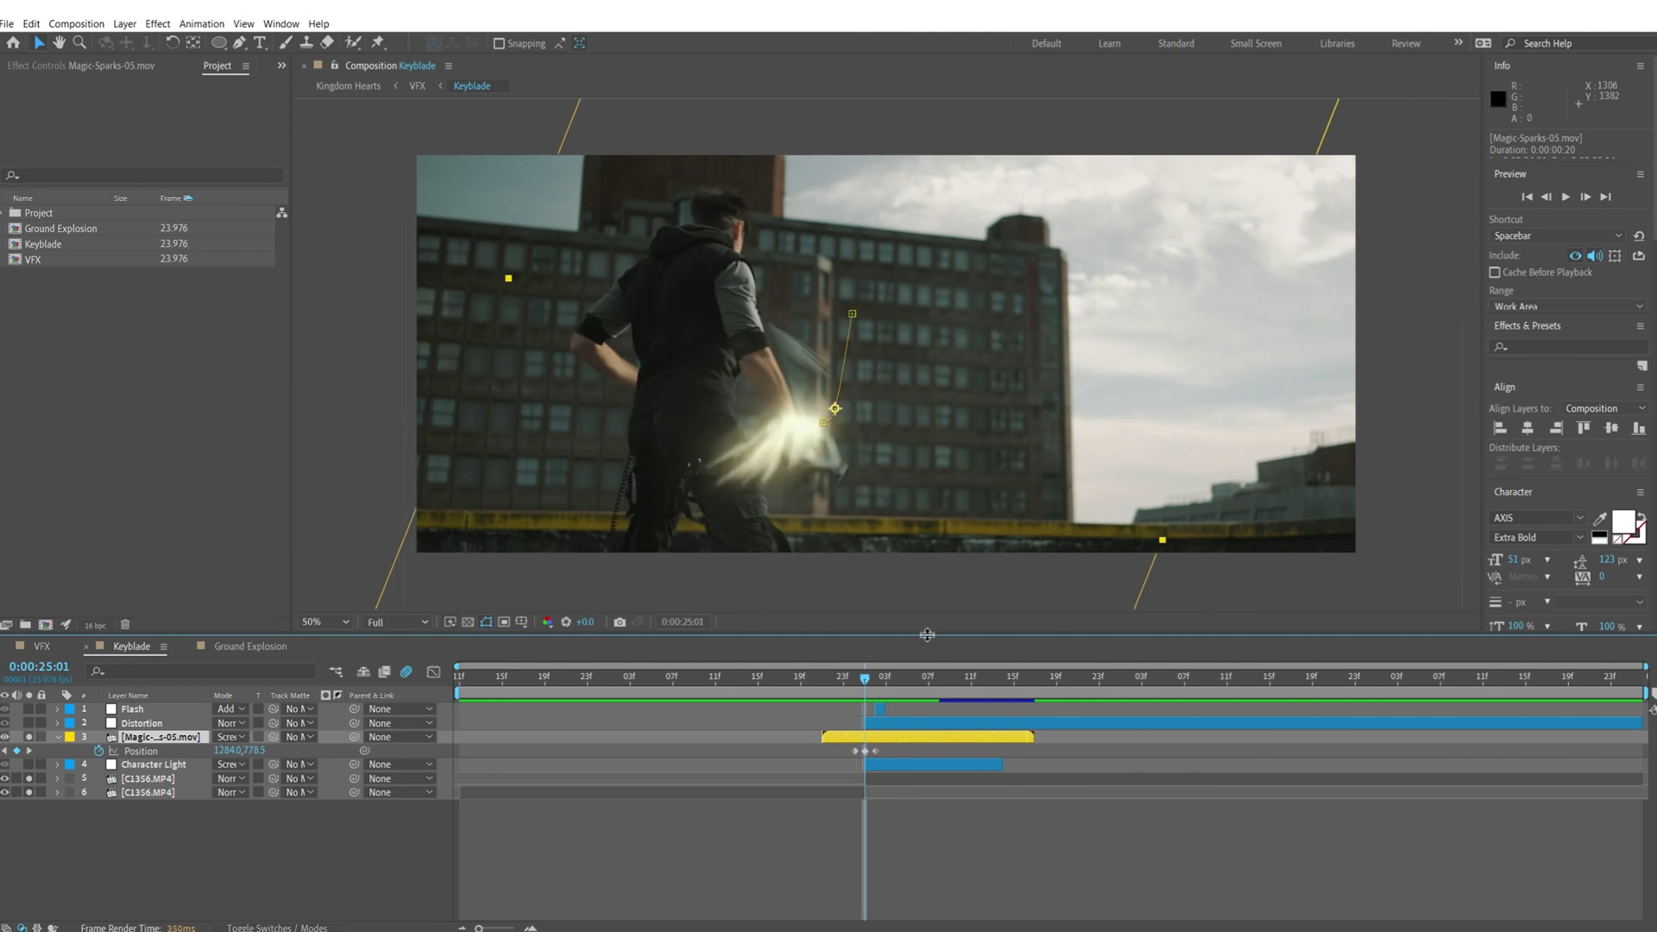
Step: Try moving the Magic-Sparks-05.mov layer to Position 1440.0, 926.5 at 0:00:25:01, undo the move, and go to 0:00:25:02
drag(911, 391, 961, 435)
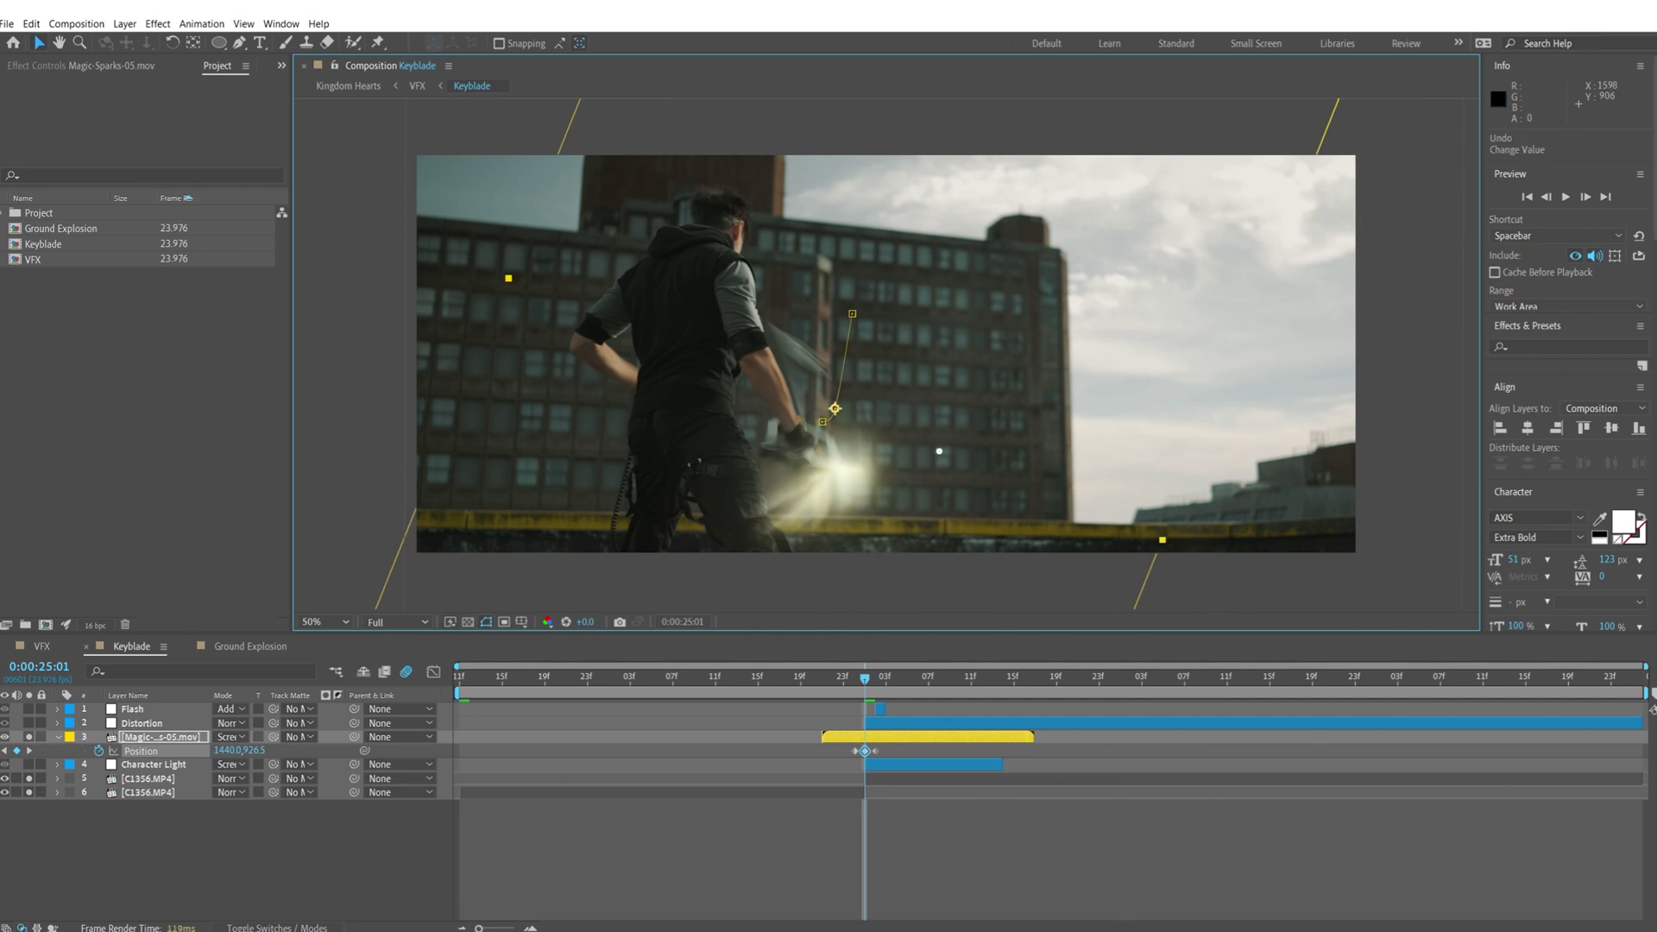
key(ctrl+z)
drag(867, 681, 887, 708)
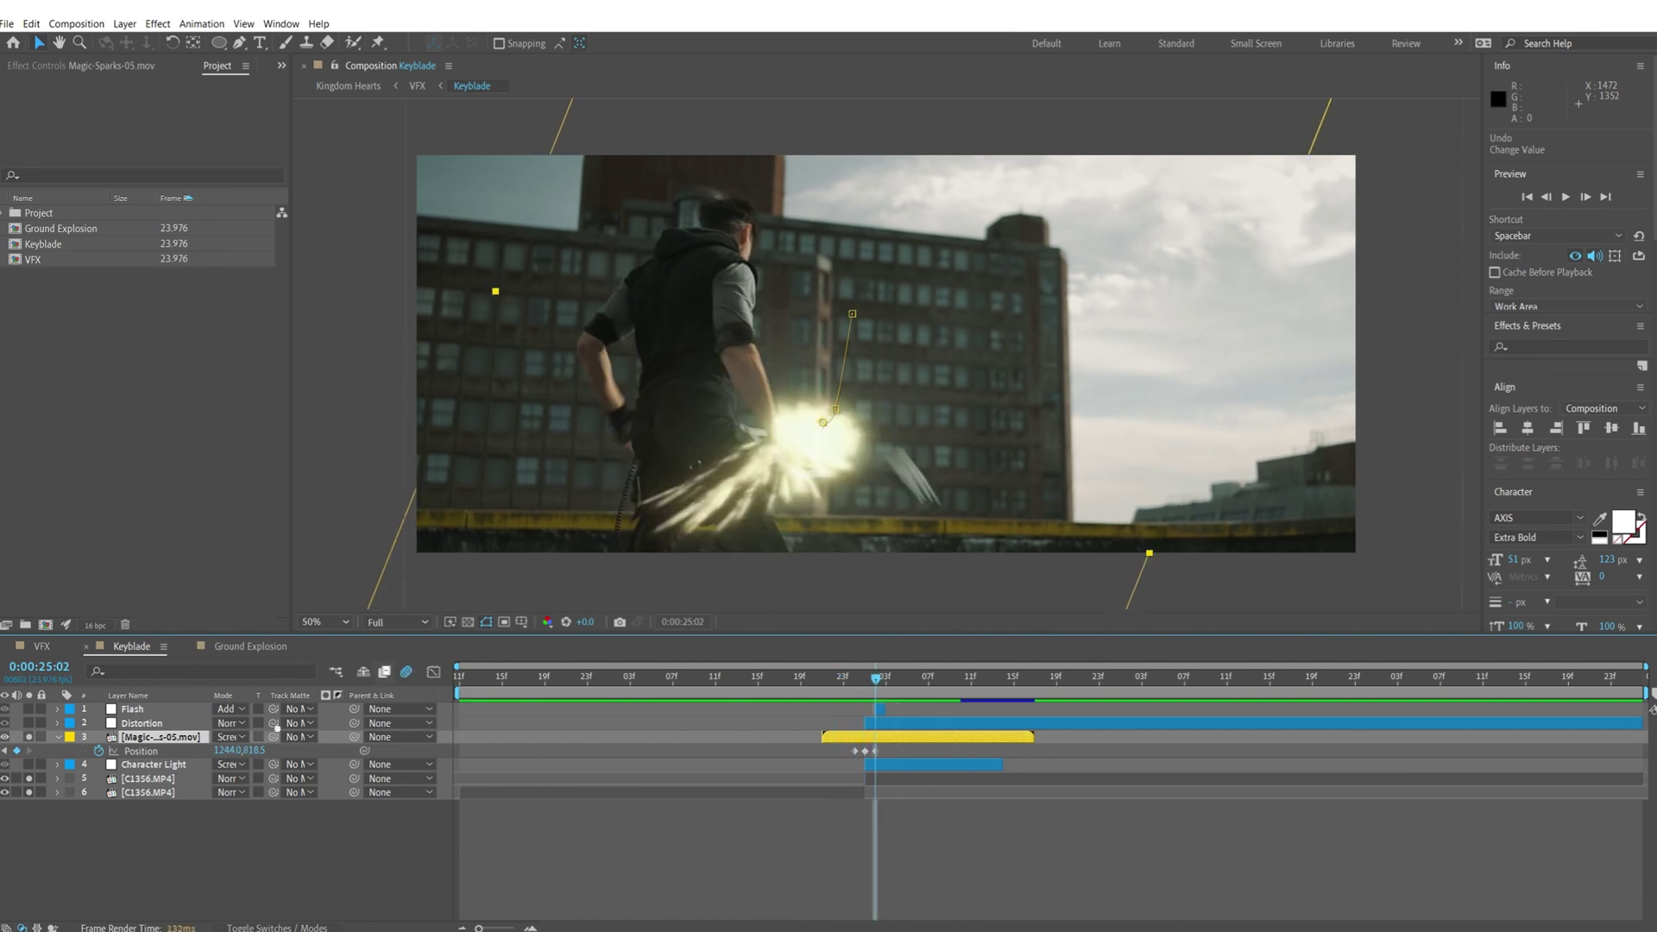
Step: Show the layer switches and turn the composition's motion blur off and back on at 0:00:25:01 to compare the sparks
click(270, 928)
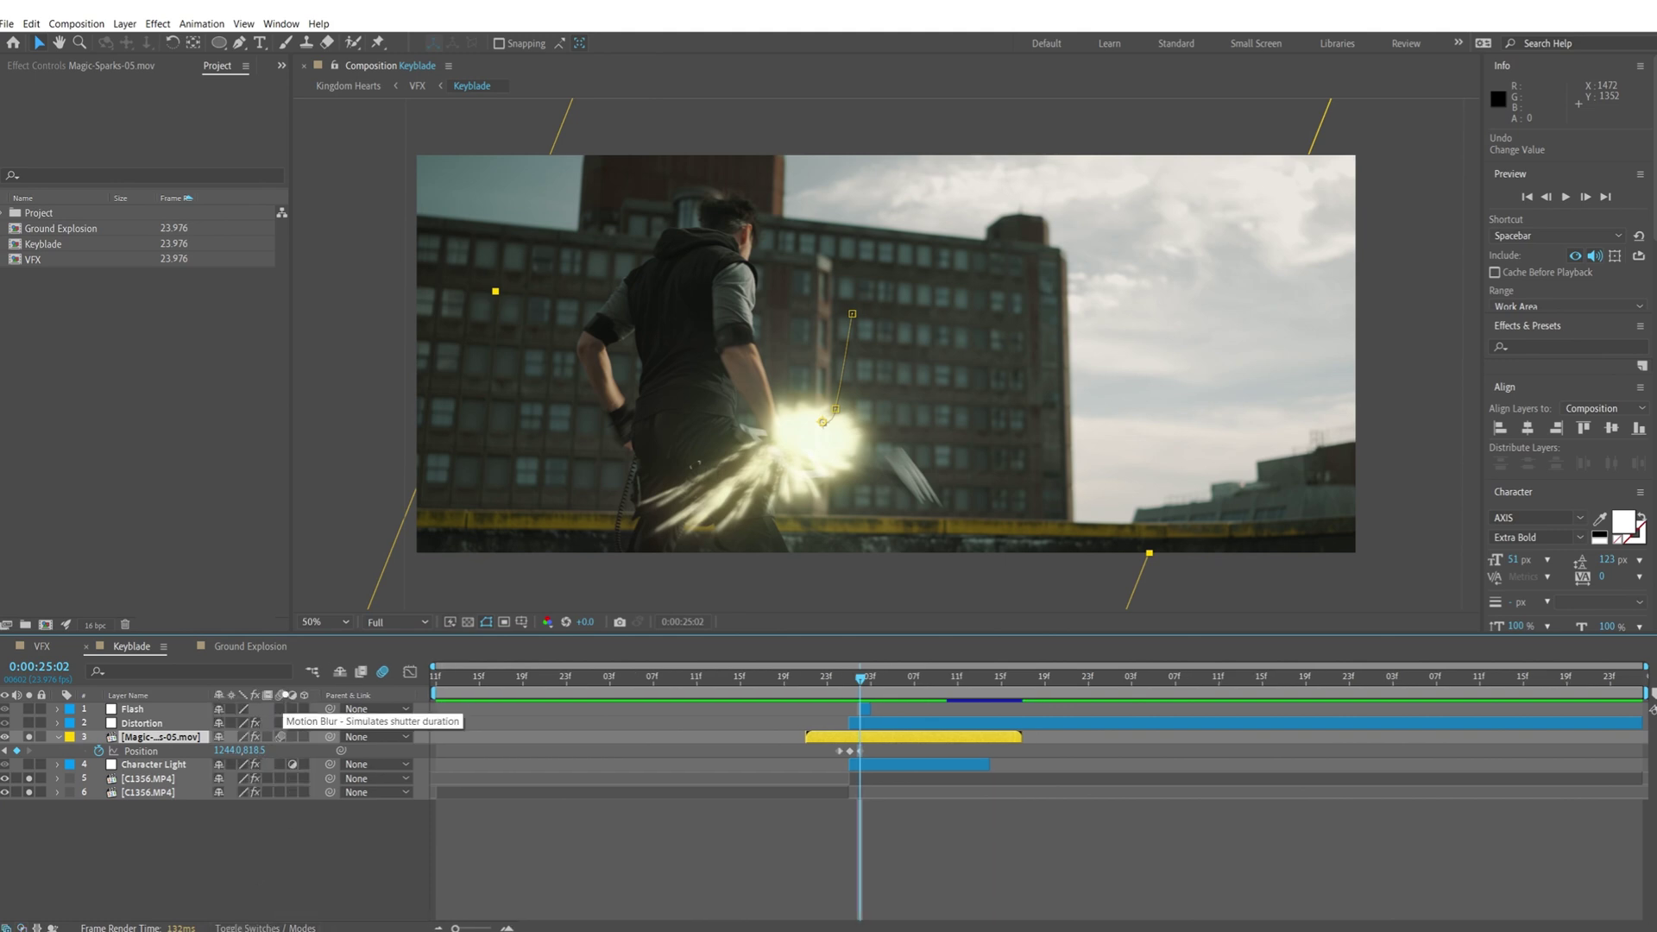
click(292, 723)
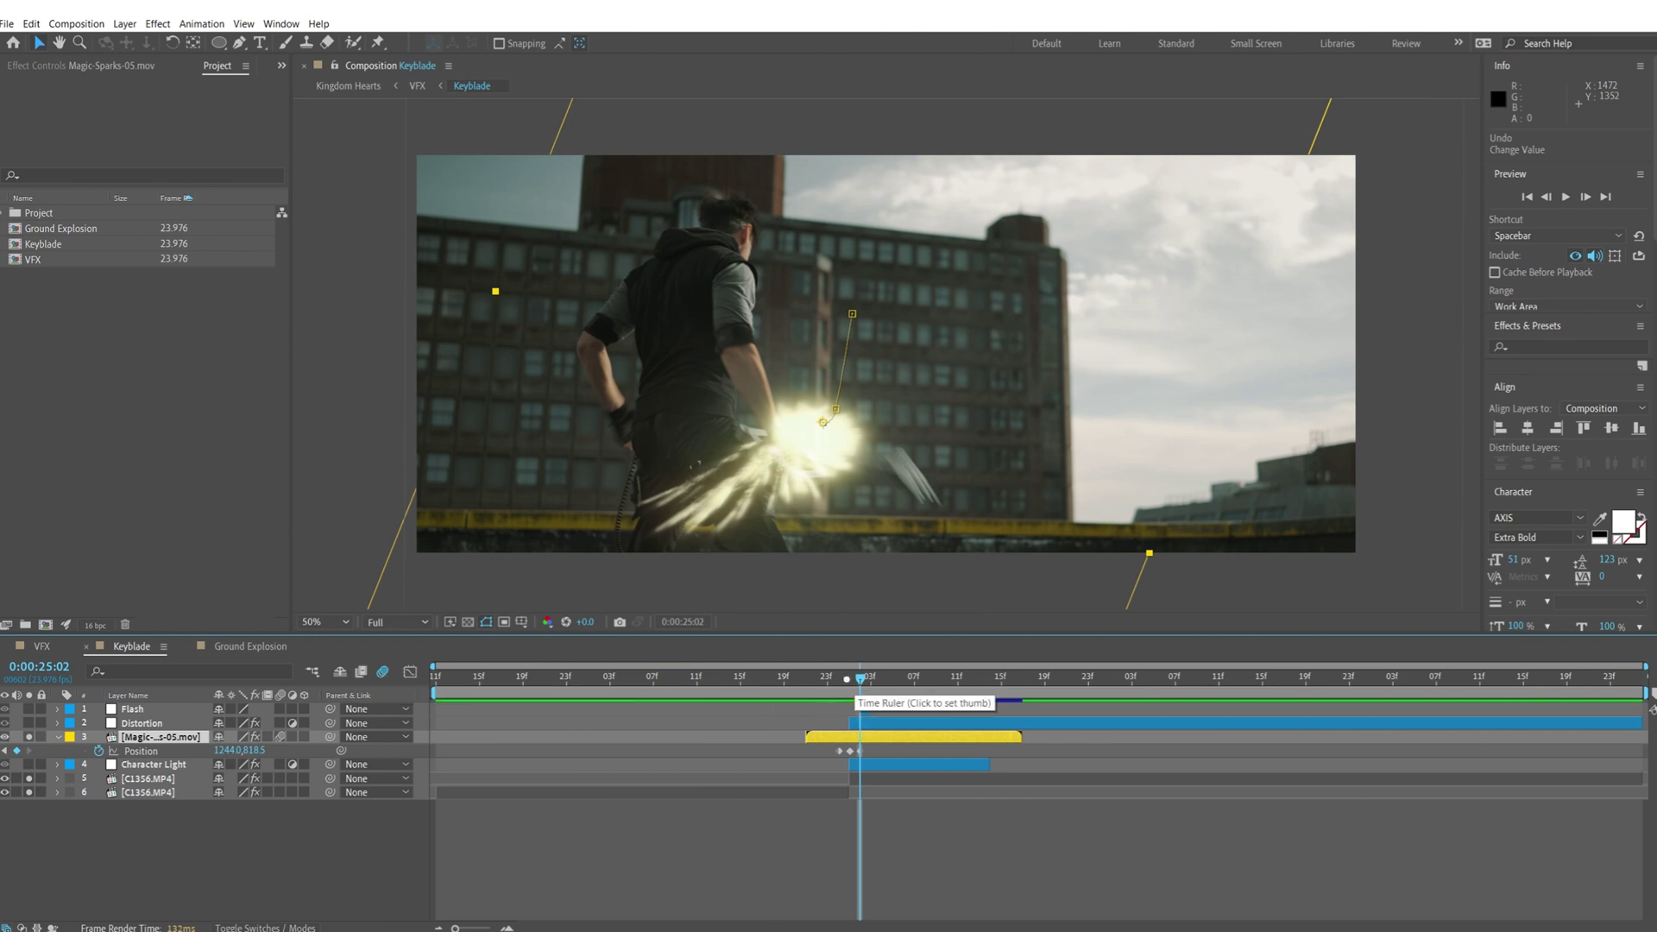
click(850, 679)
click(383, 672)
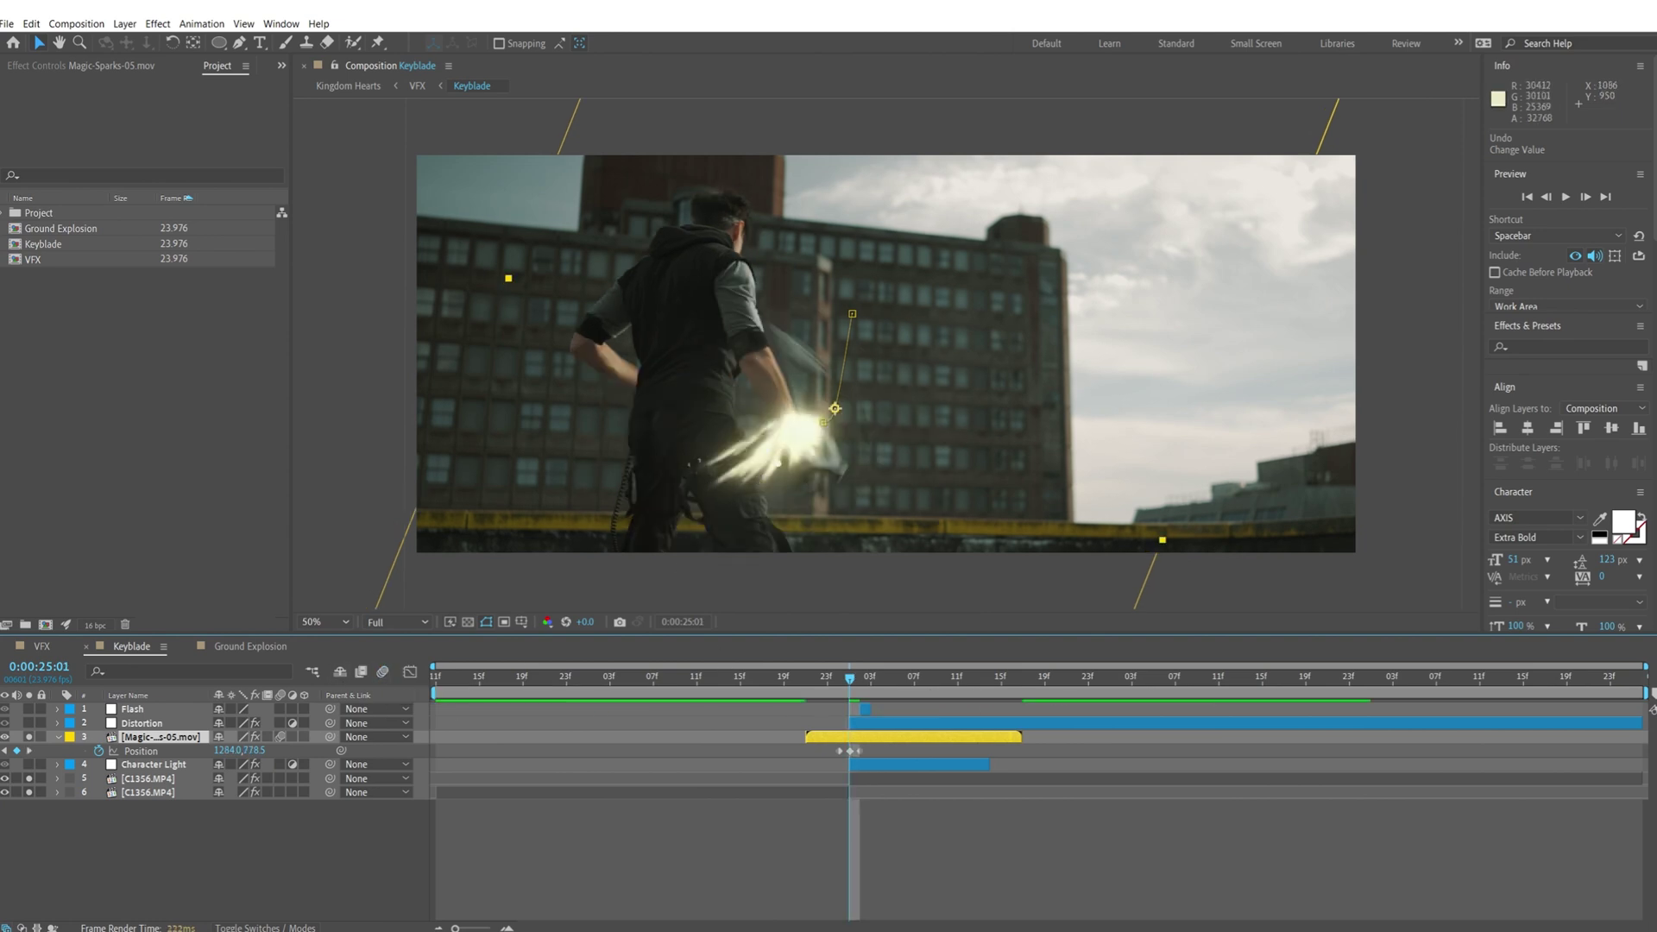
key(ctrl+z)
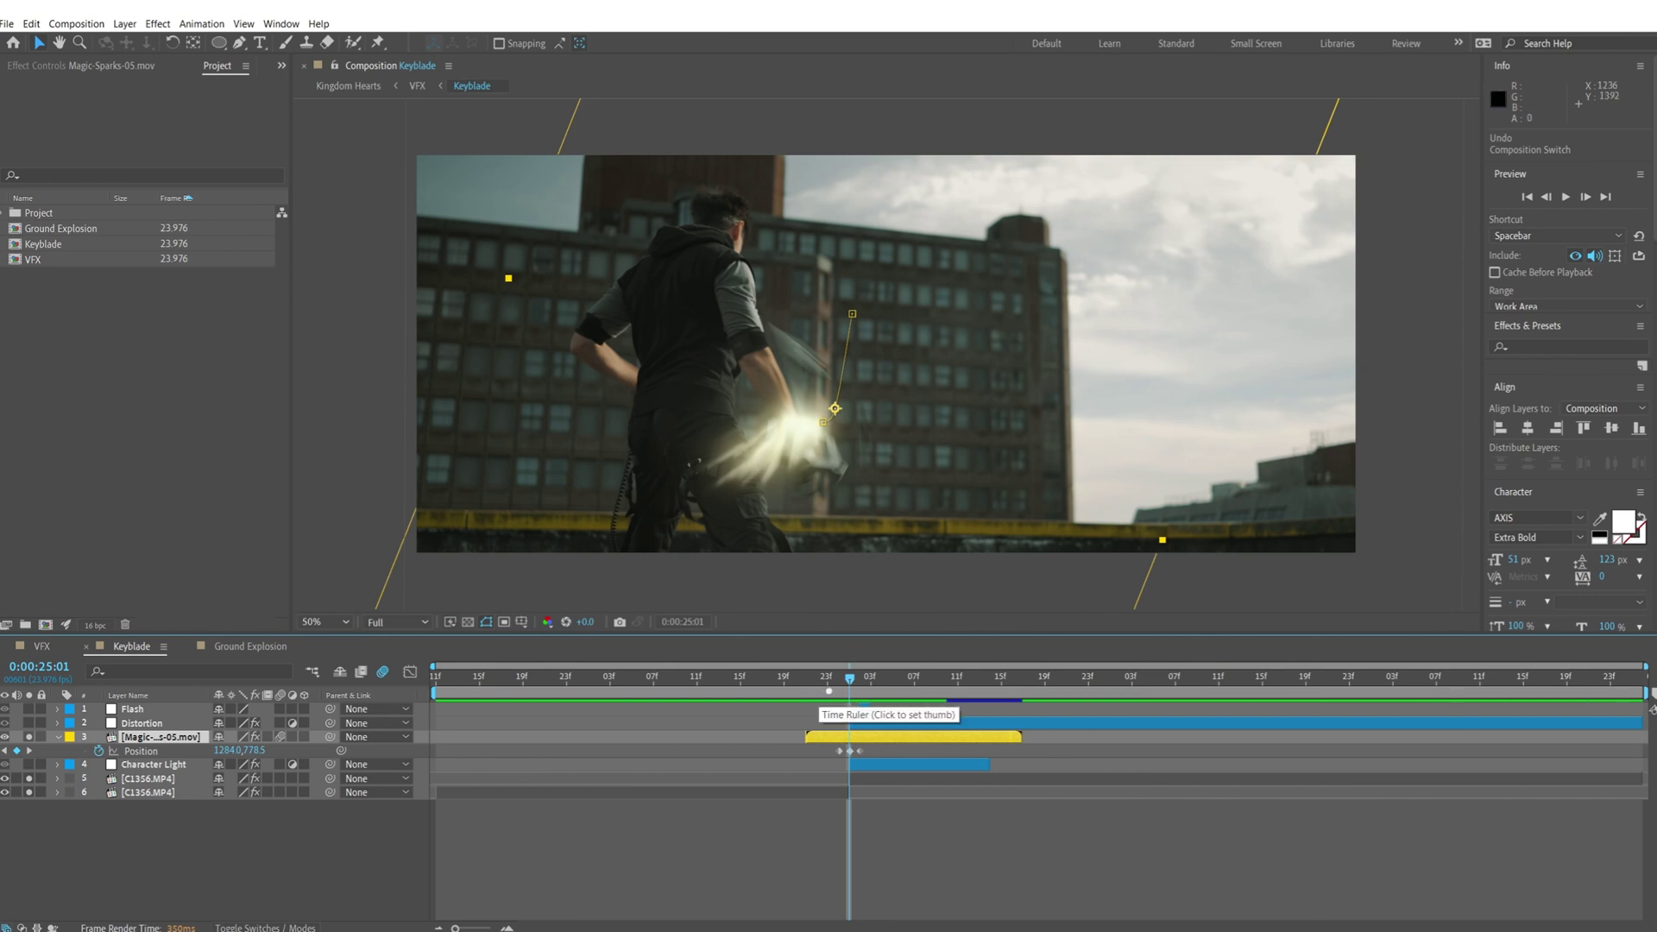
click(673, 850)
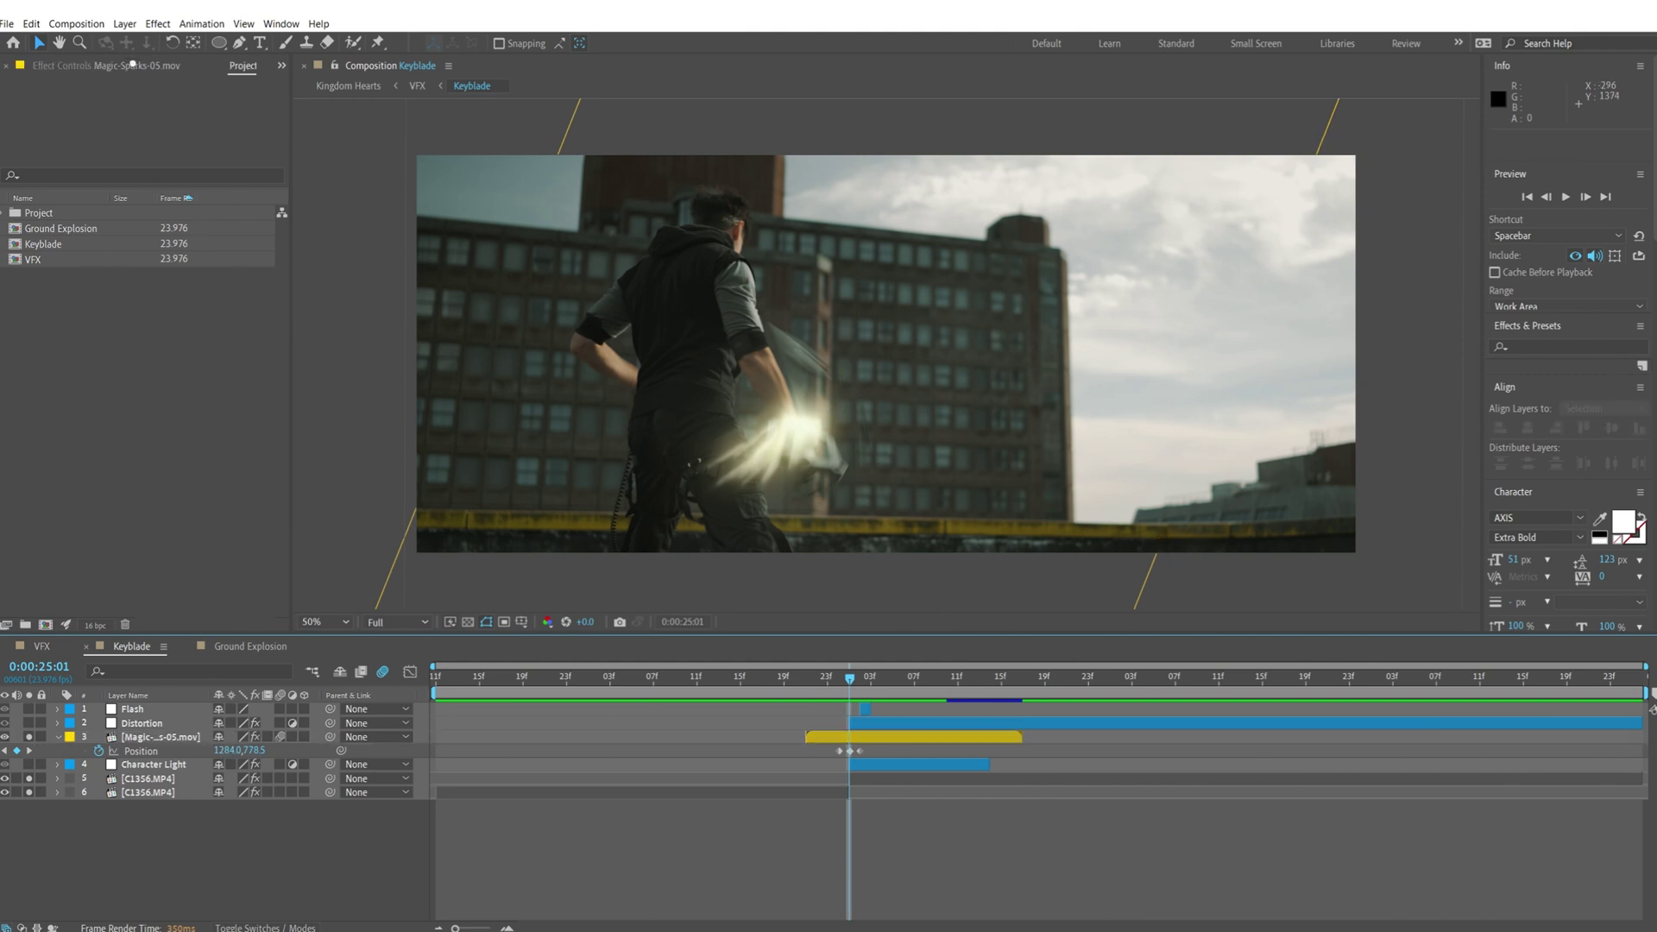
Step: Display the Magic-Sparks-05.mov layer's Hue/Saturation settings and look through the available Color Correction effects
click(133, 64)
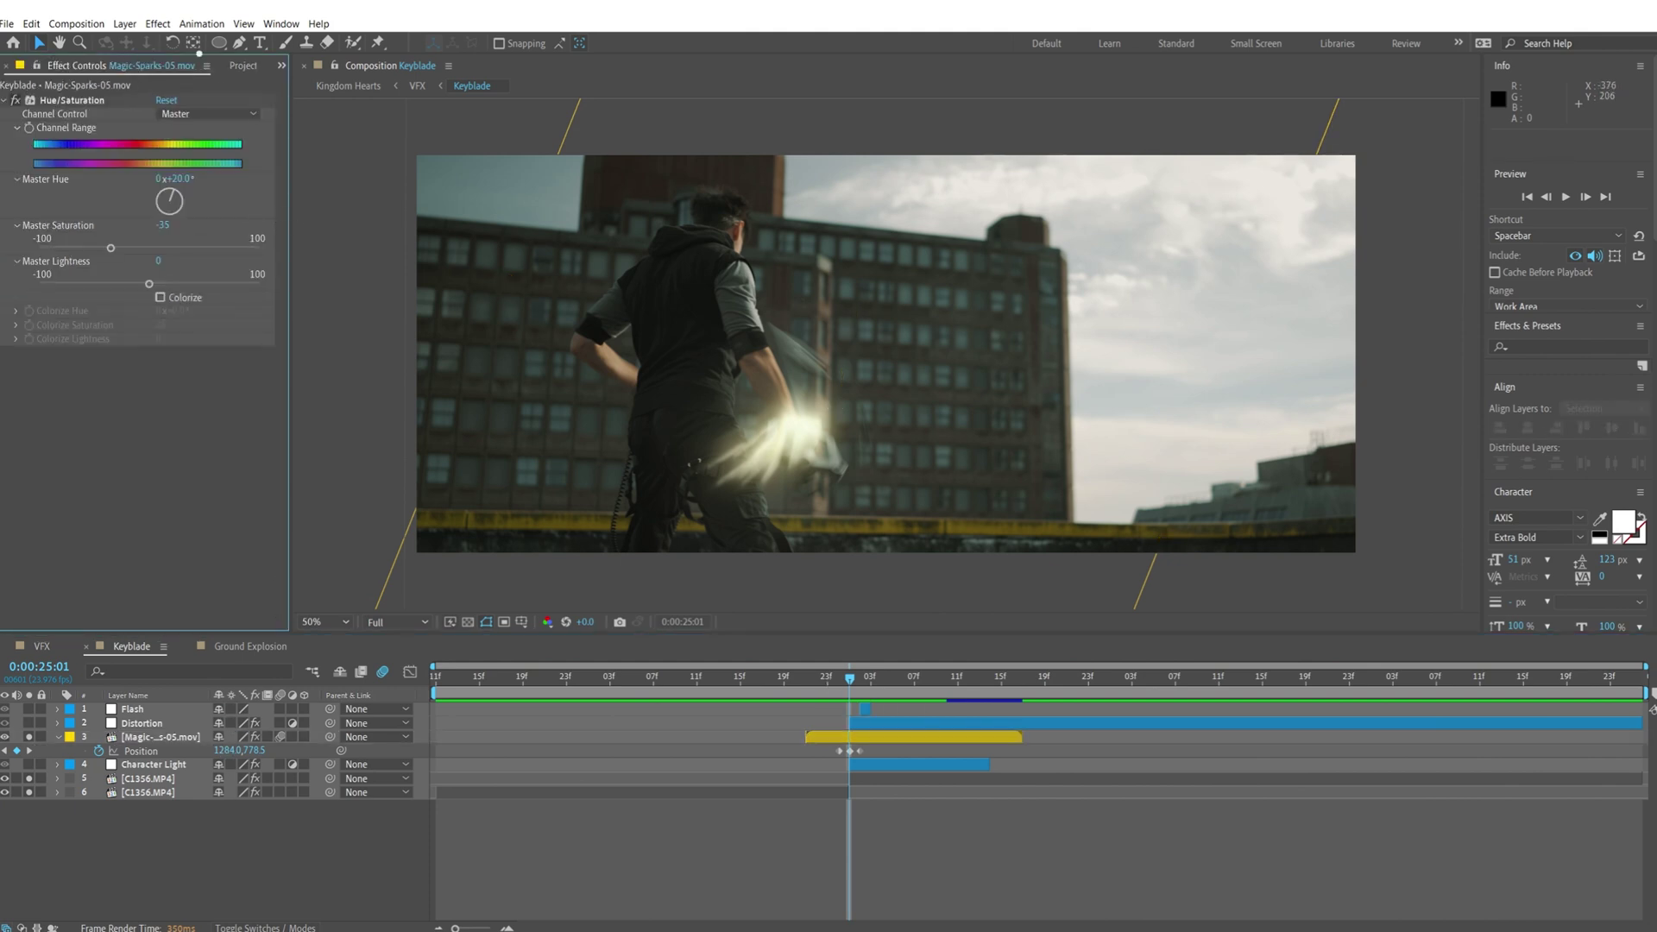
click(157, 25)
click(73, 100)
click(157, 24)
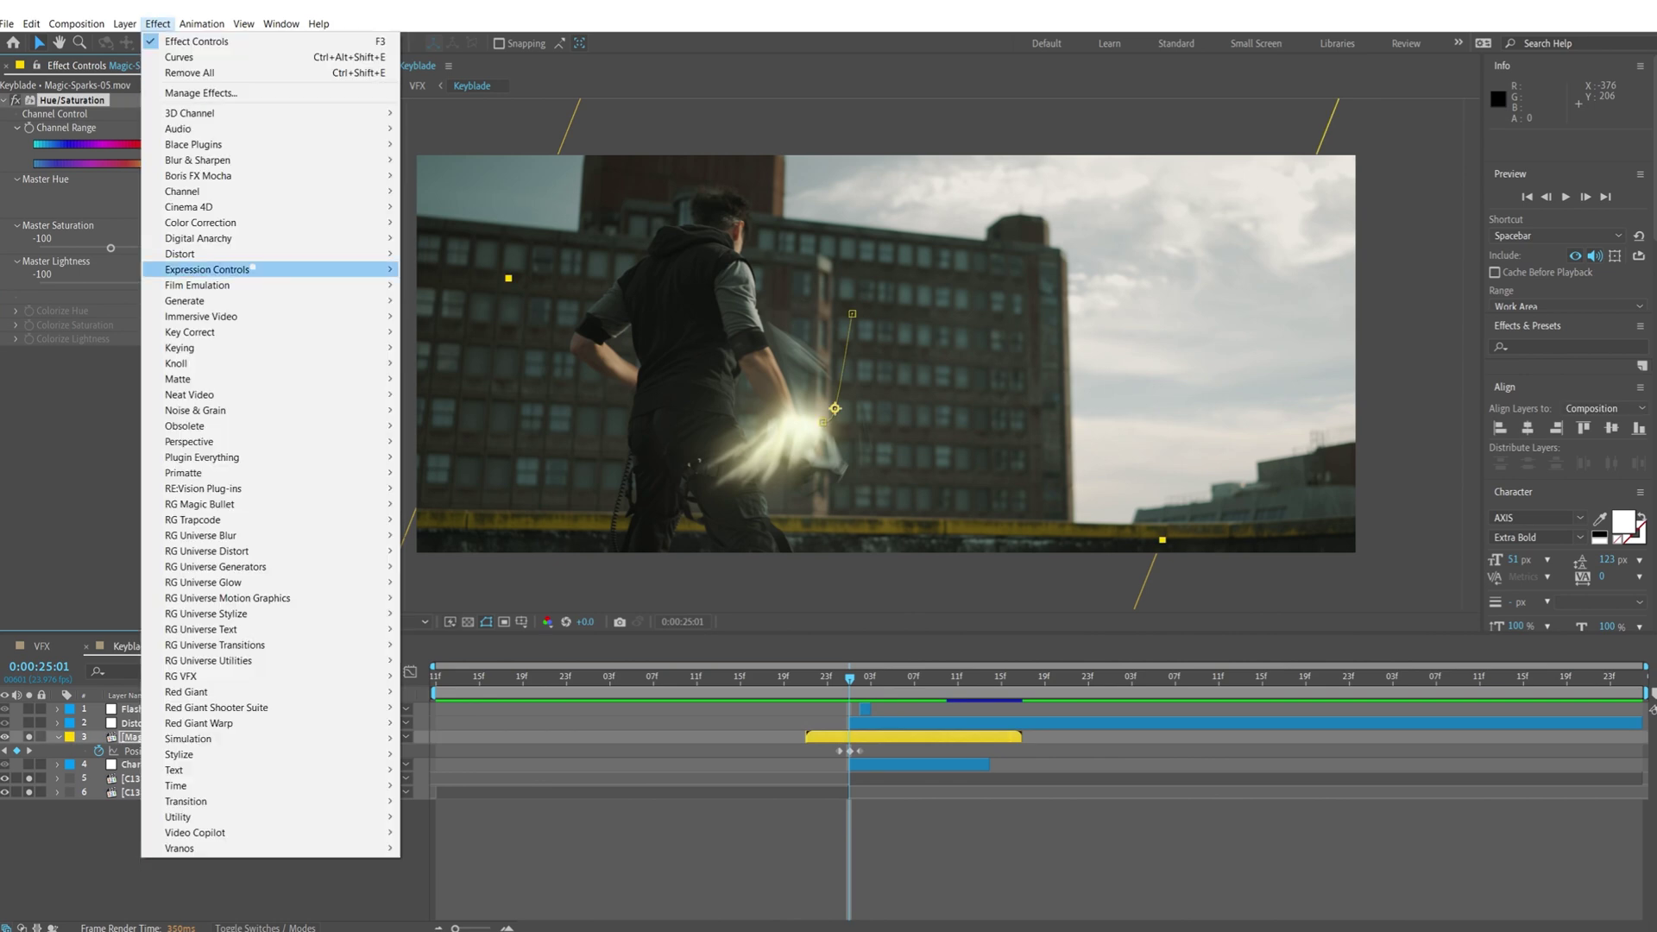
mouse_move(200, 223)
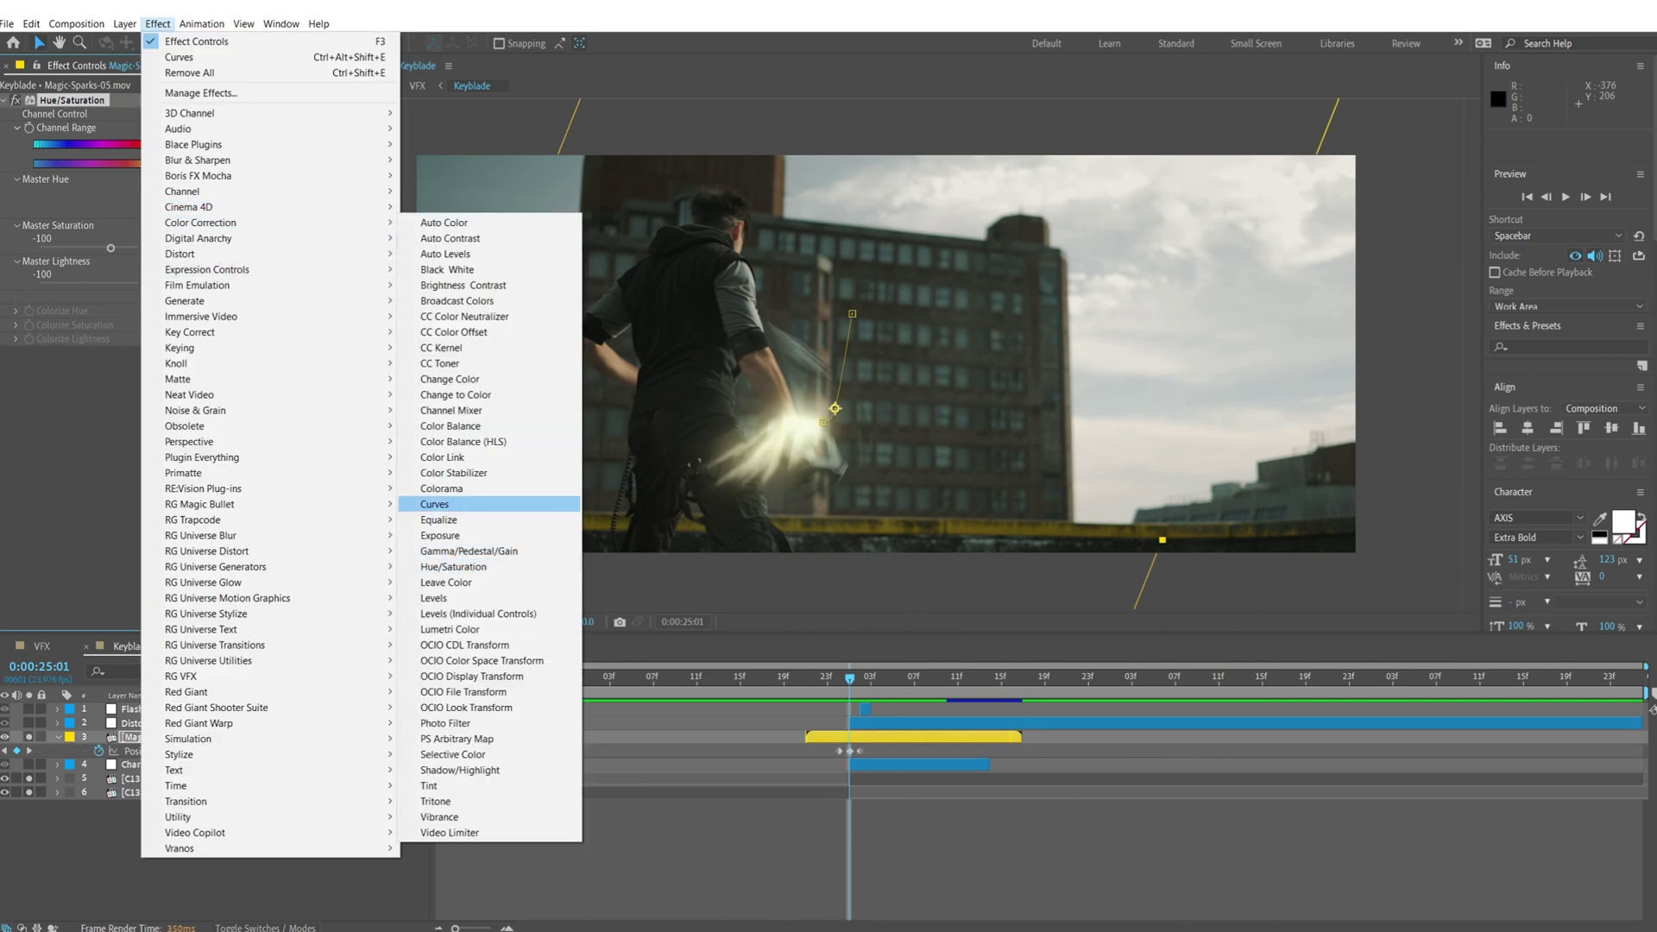
click(157, 24)
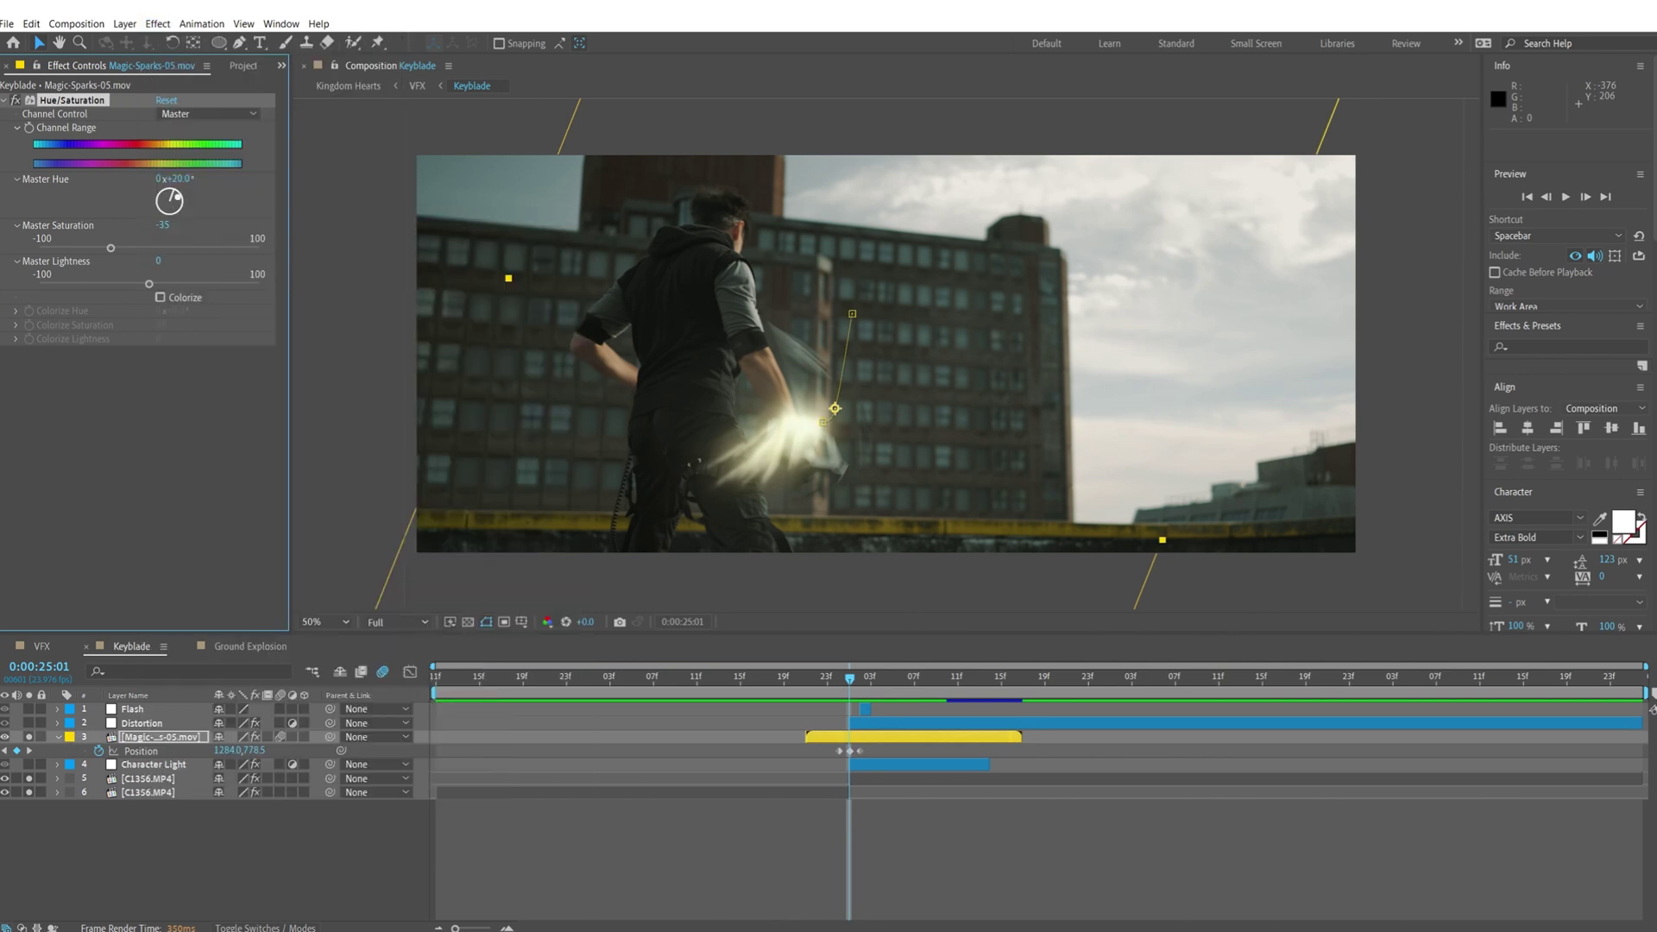
Step: Try a different Master Hue and a Master Saturation of 68 on the sparks' Hue/Saturation effect, undoing each change
mouse_move(186, 198)
mouse_down()
mouse_move(176, 237)
mouse_move(148, 229)
mouse_move(151, 202)
mouse_move(160, 227)
mouse_move(192, 215)
mouse_move(168, 184)
mouse_up()
key(ctrl+z)
drag(215, 248, 223, 249)
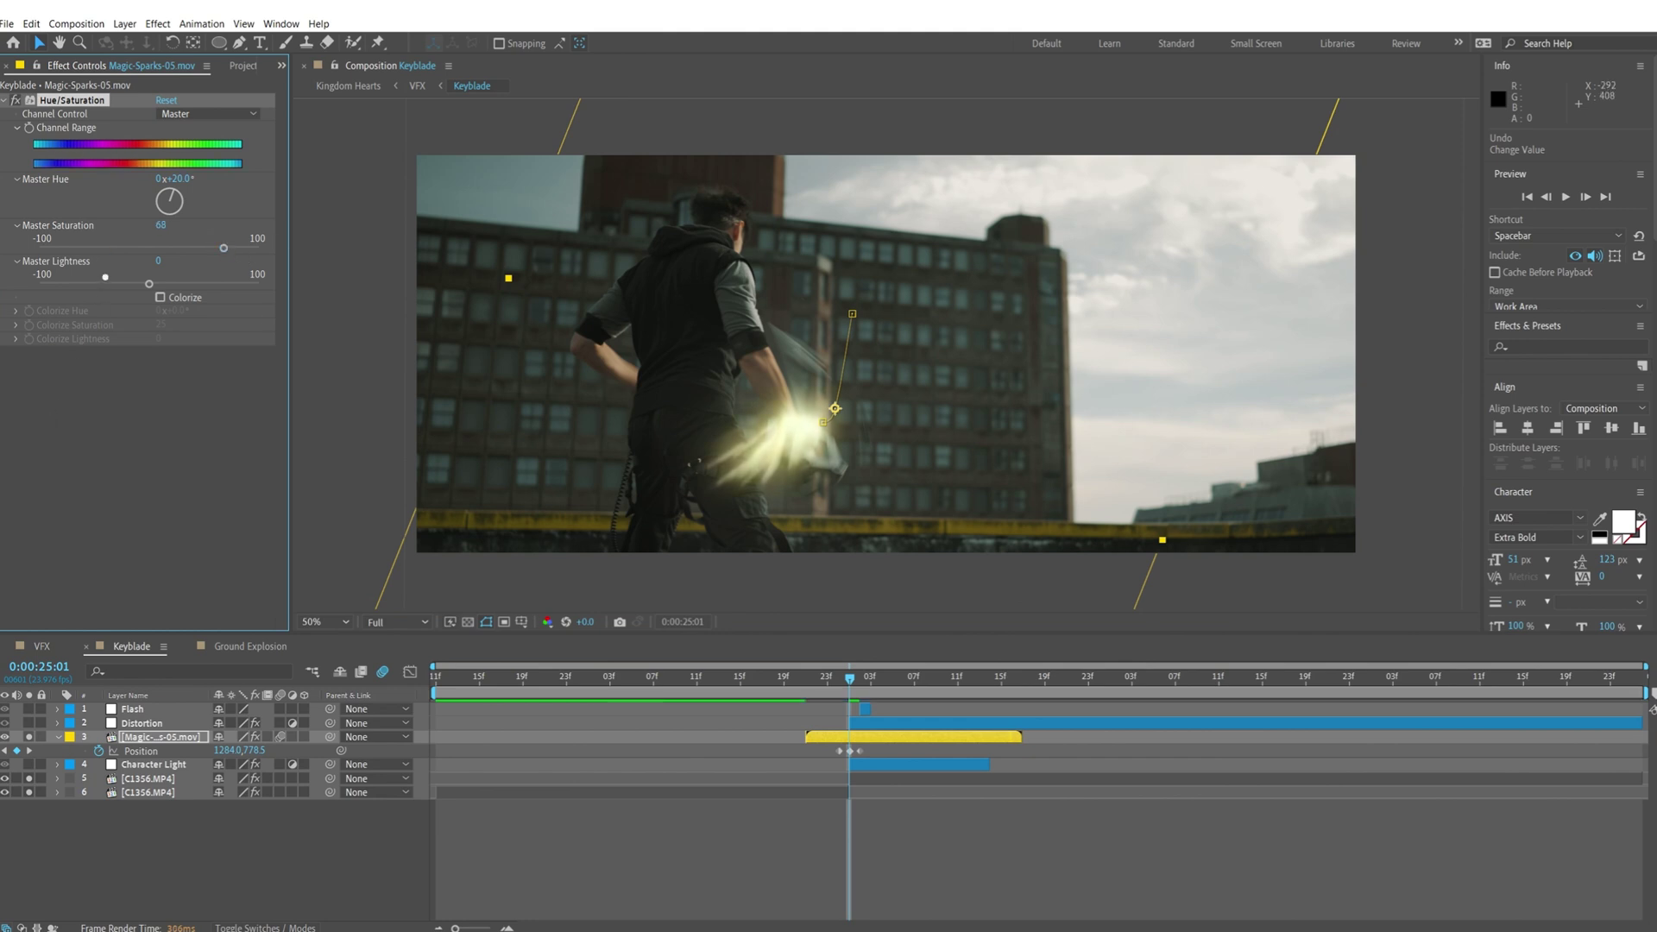
key(ctrl+z)
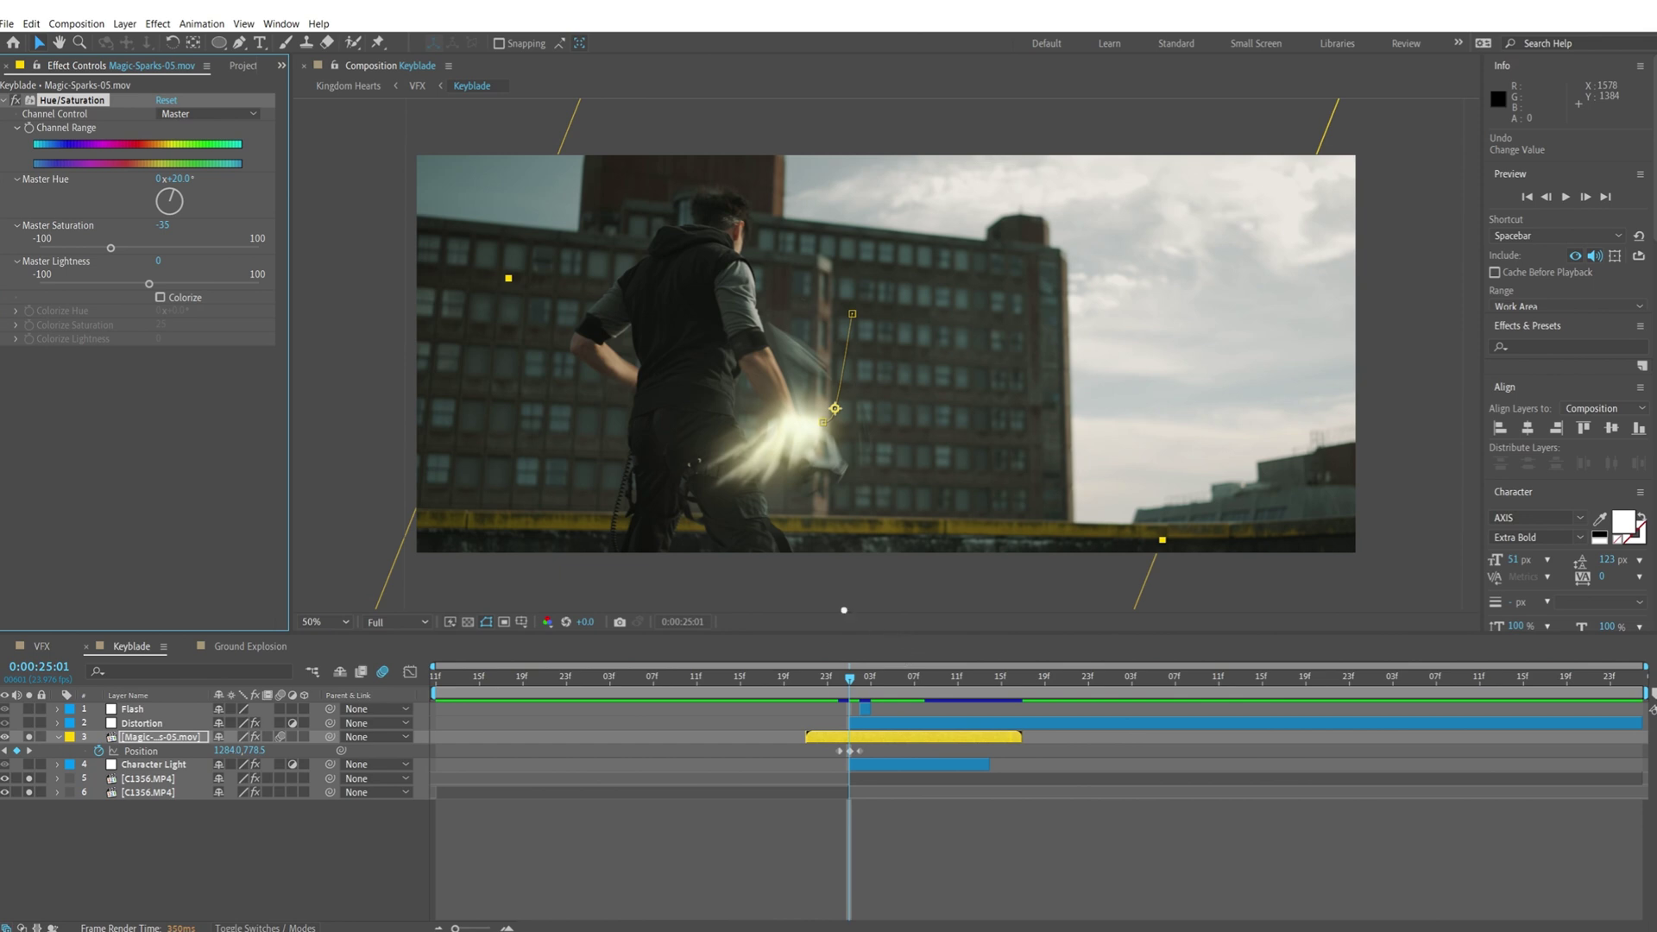
Step: Play back the composition to check the sparks in motion, and return to 0:00:25:01
key(space)
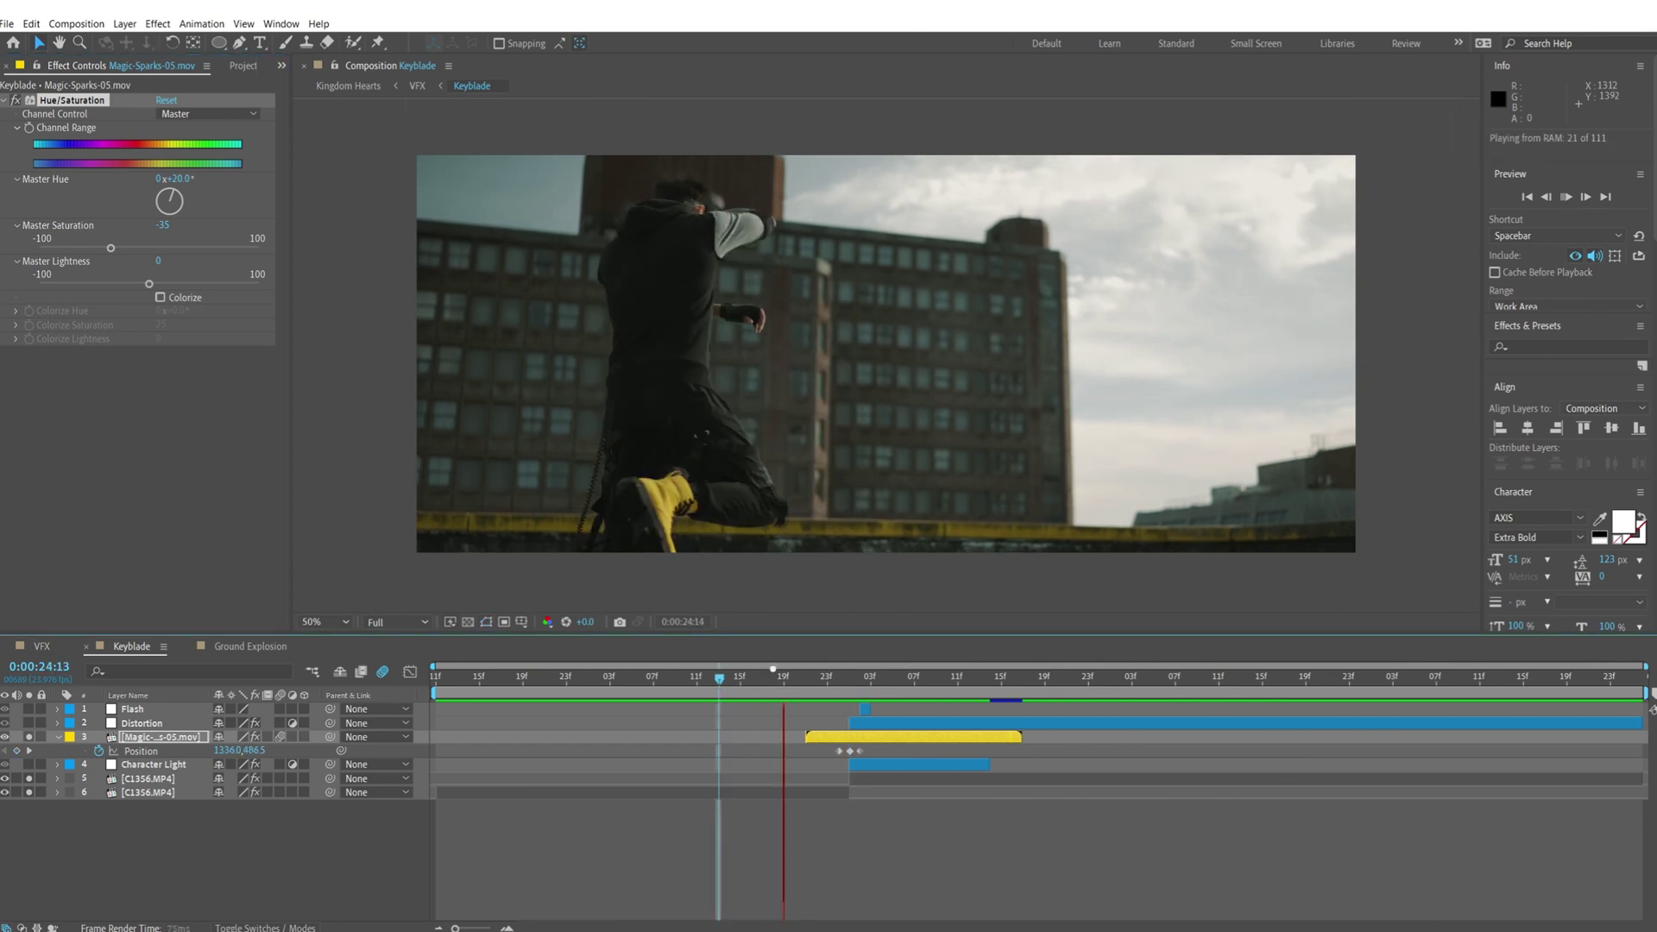
key(space)
drag(724, 702, 849, 715)
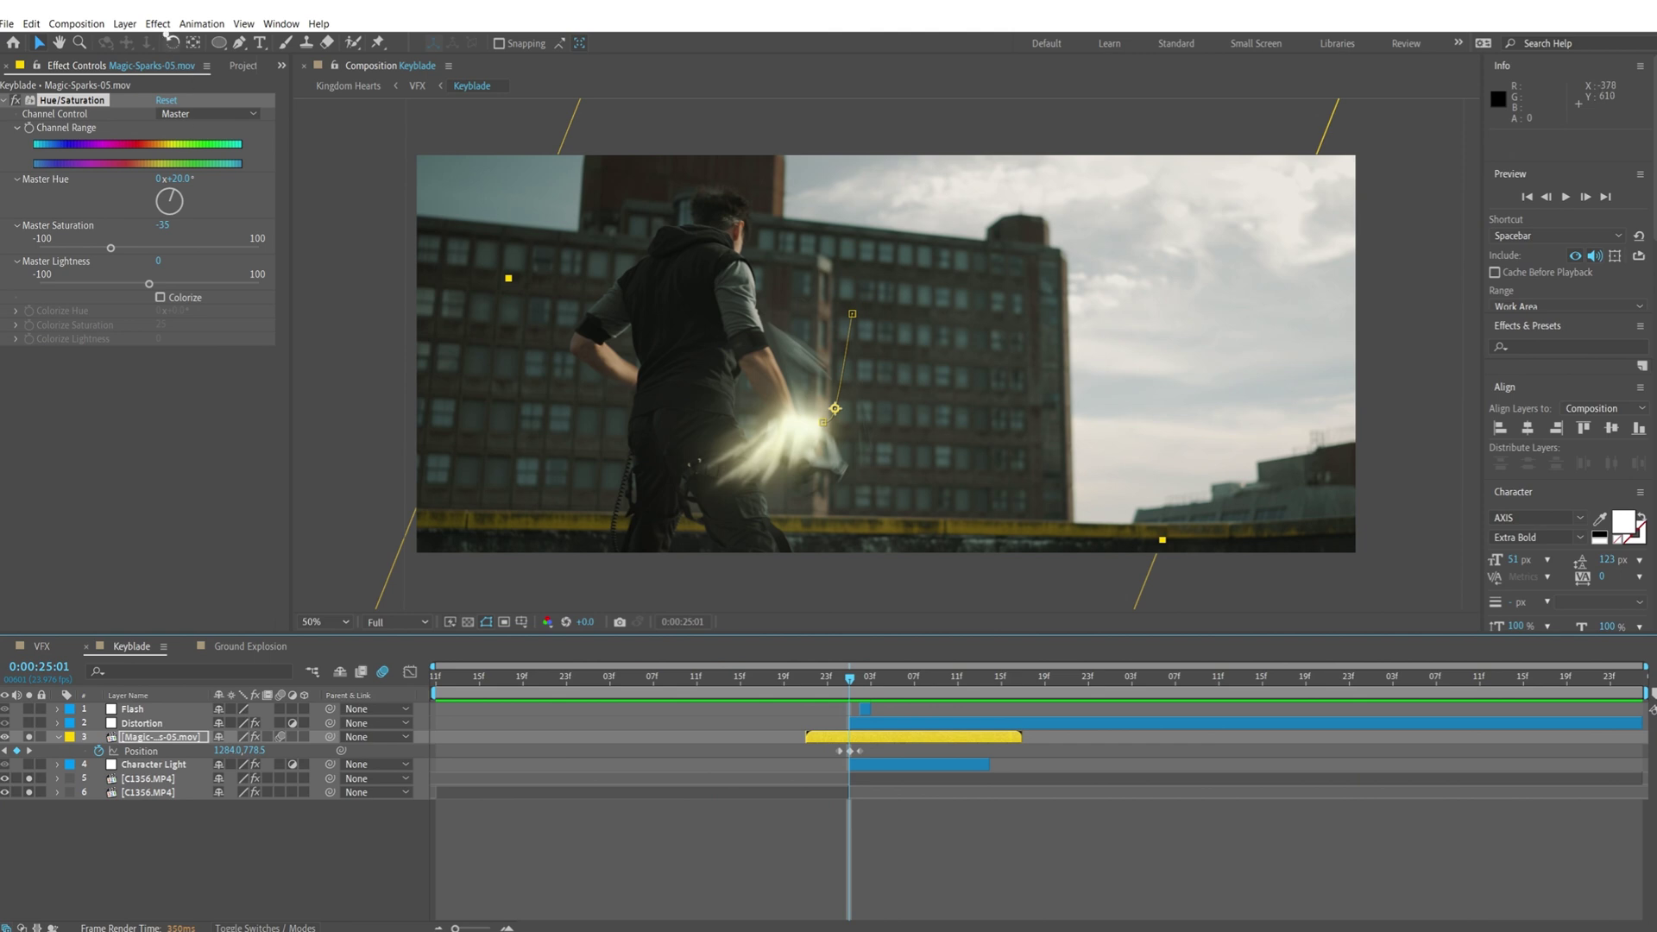
Step: Look up the command for a new adjustment layer and compare the effects on the Character Light and Magic-Sparks-05.mov layers
click(125, 23)
mouse_move(159, 42)
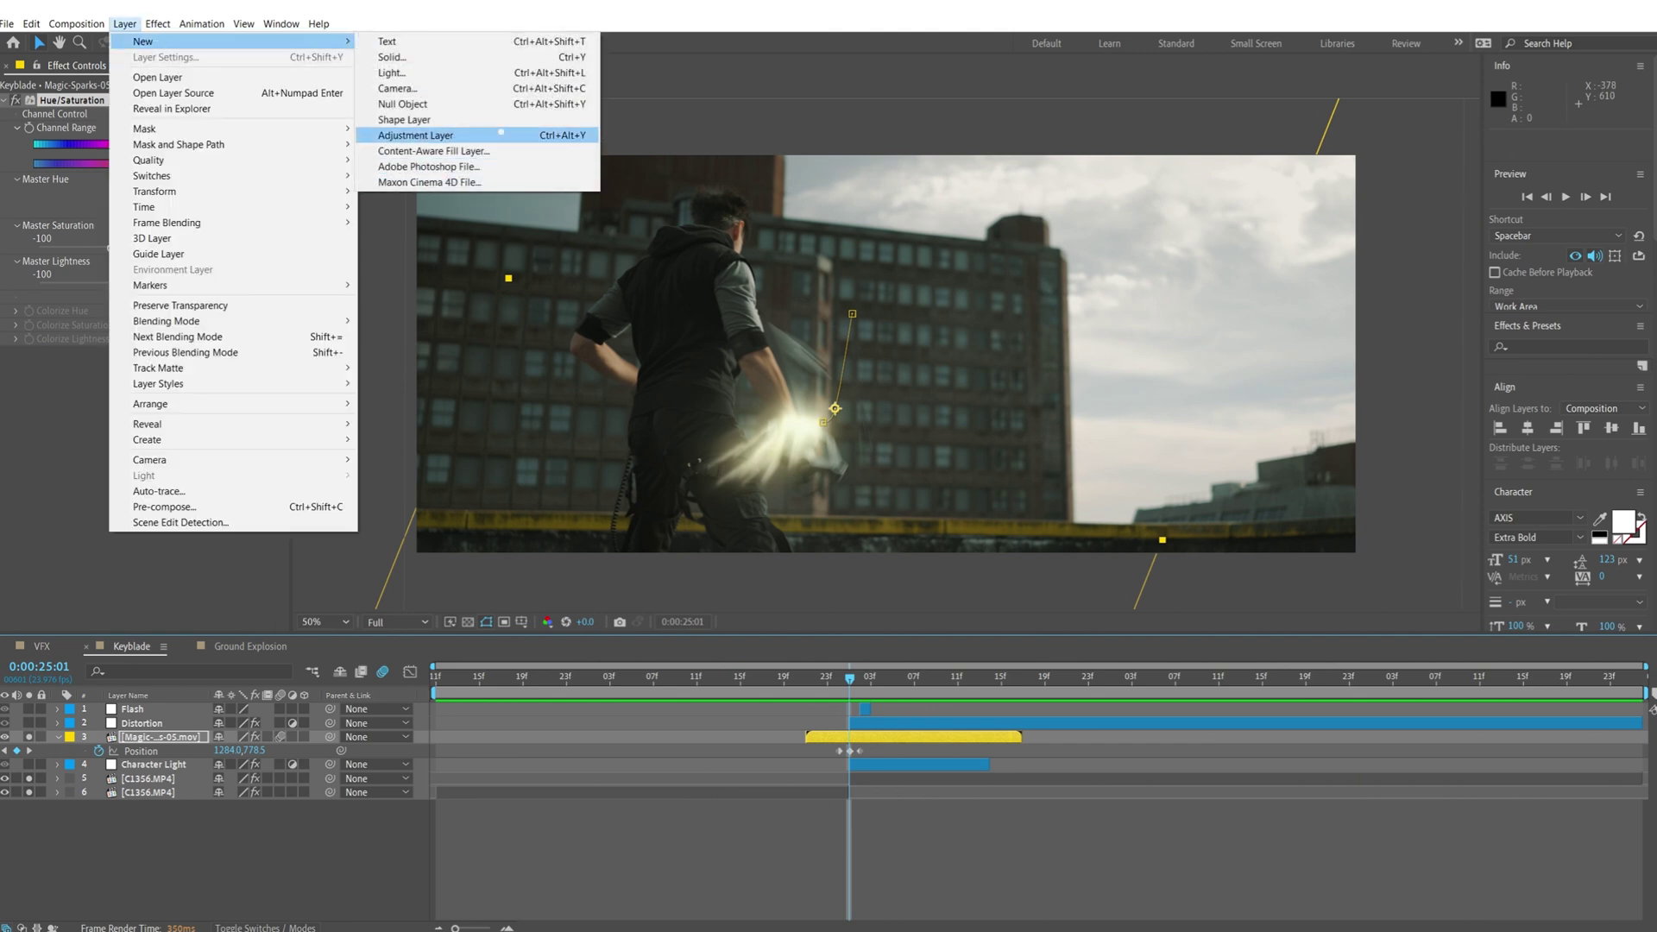
click(189, 765)
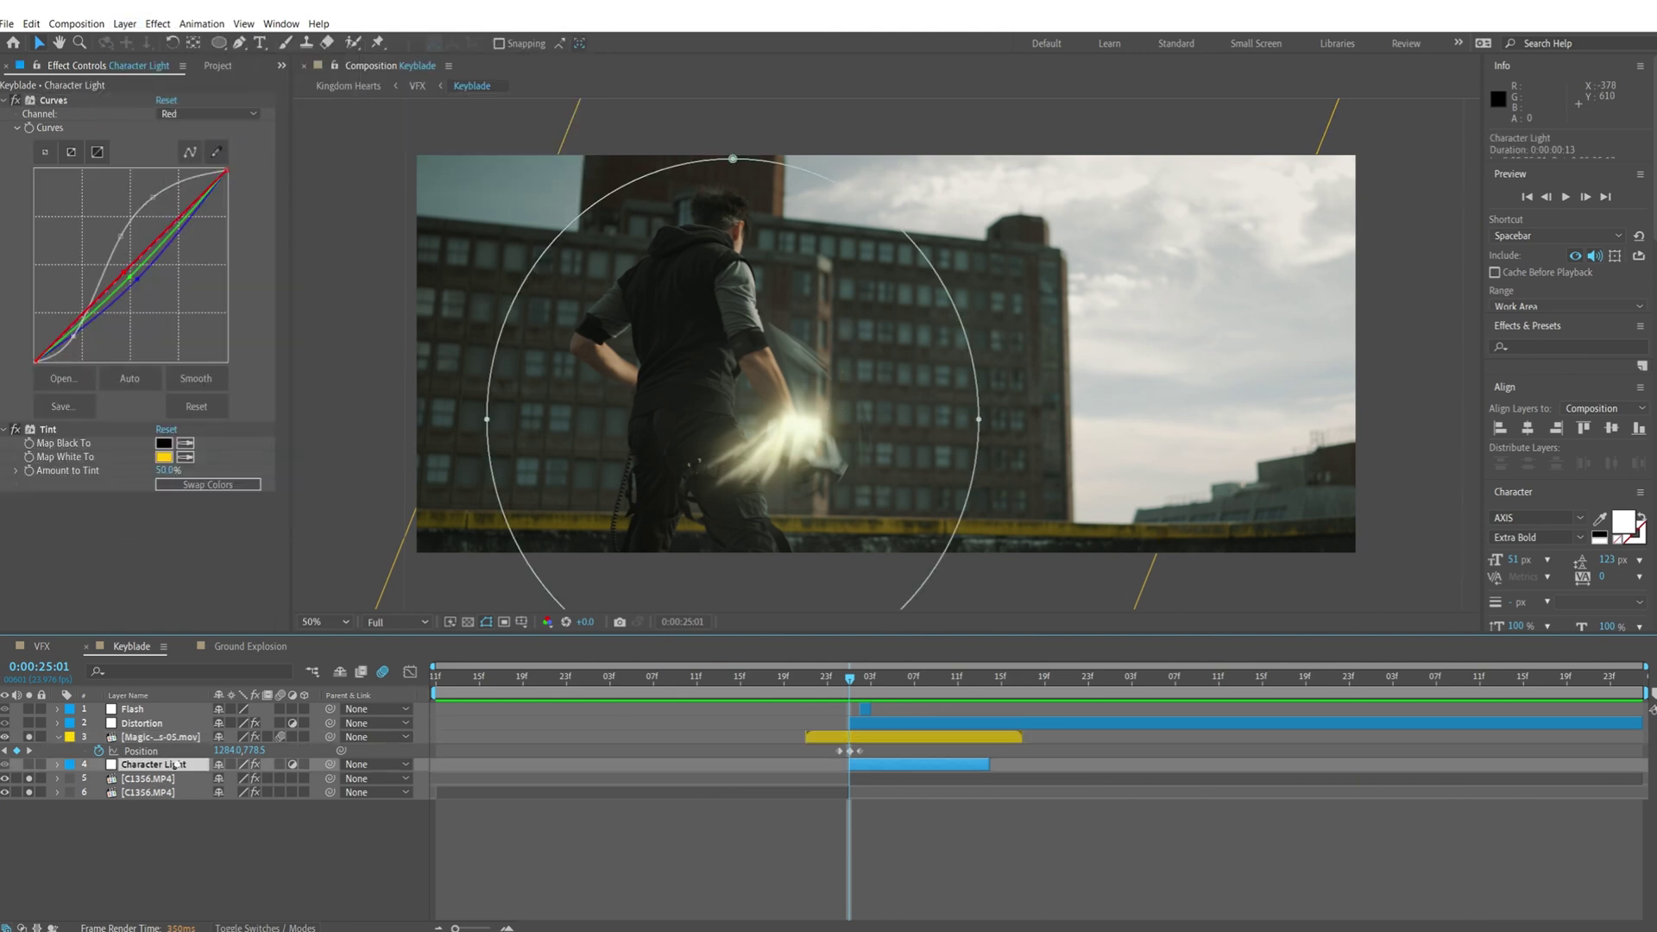
right_click(177, 765)
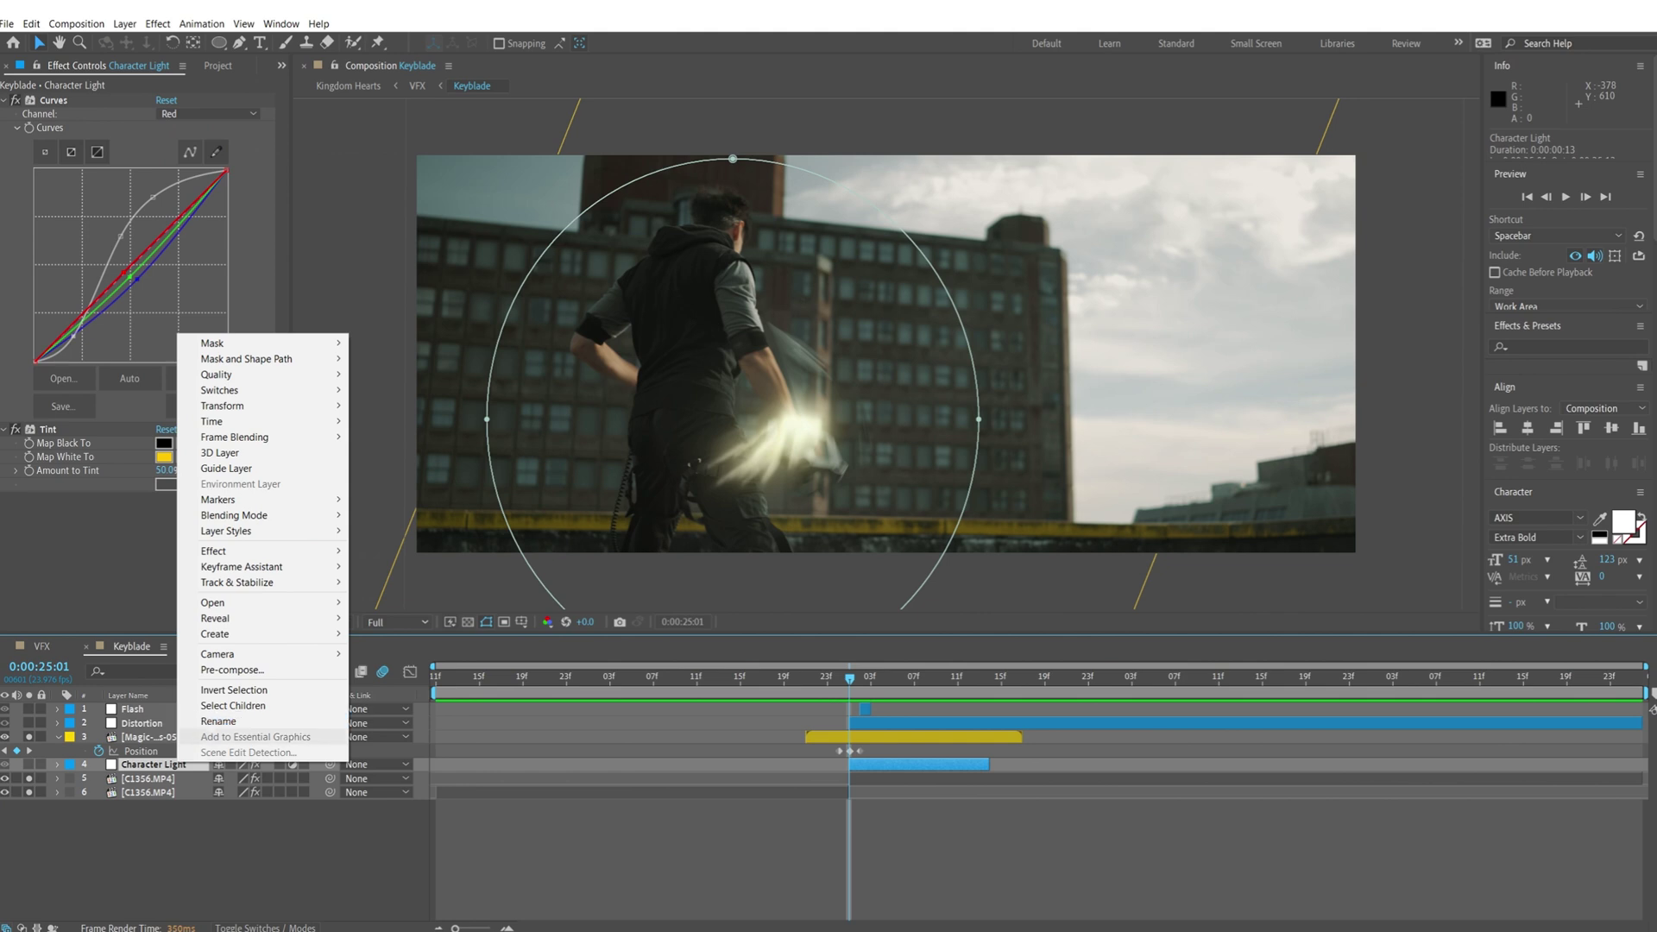
click(142, 739)
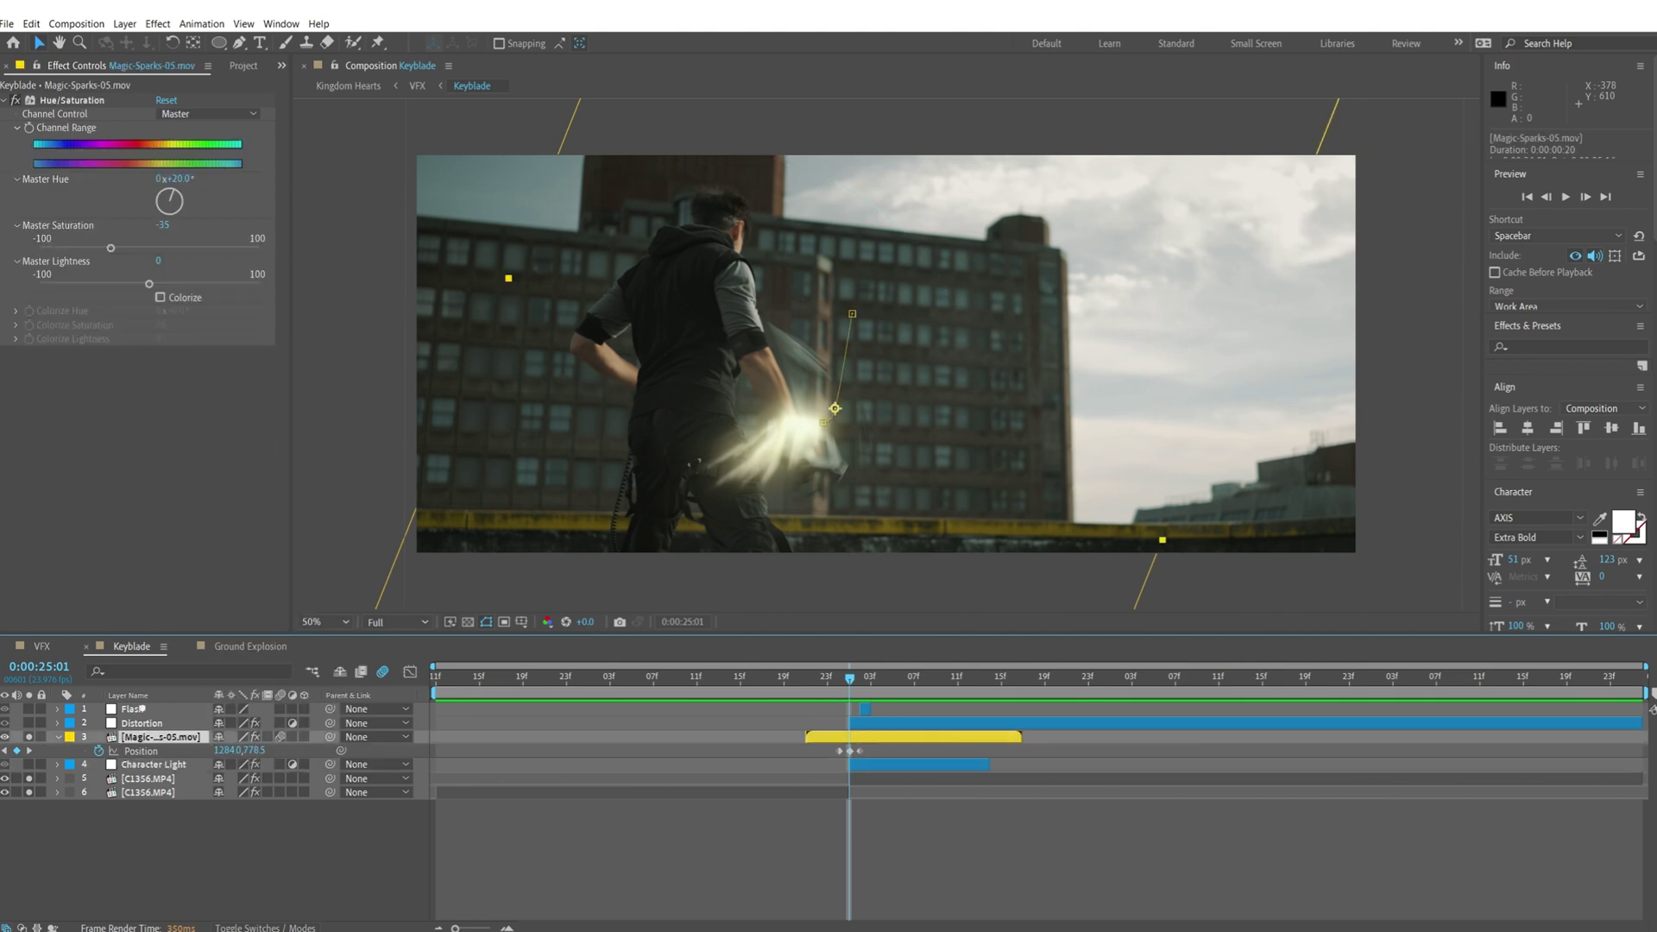
Step: Try drawing an elliptical mask around the character on the Character Light layer, and undo it
click(157, 764)
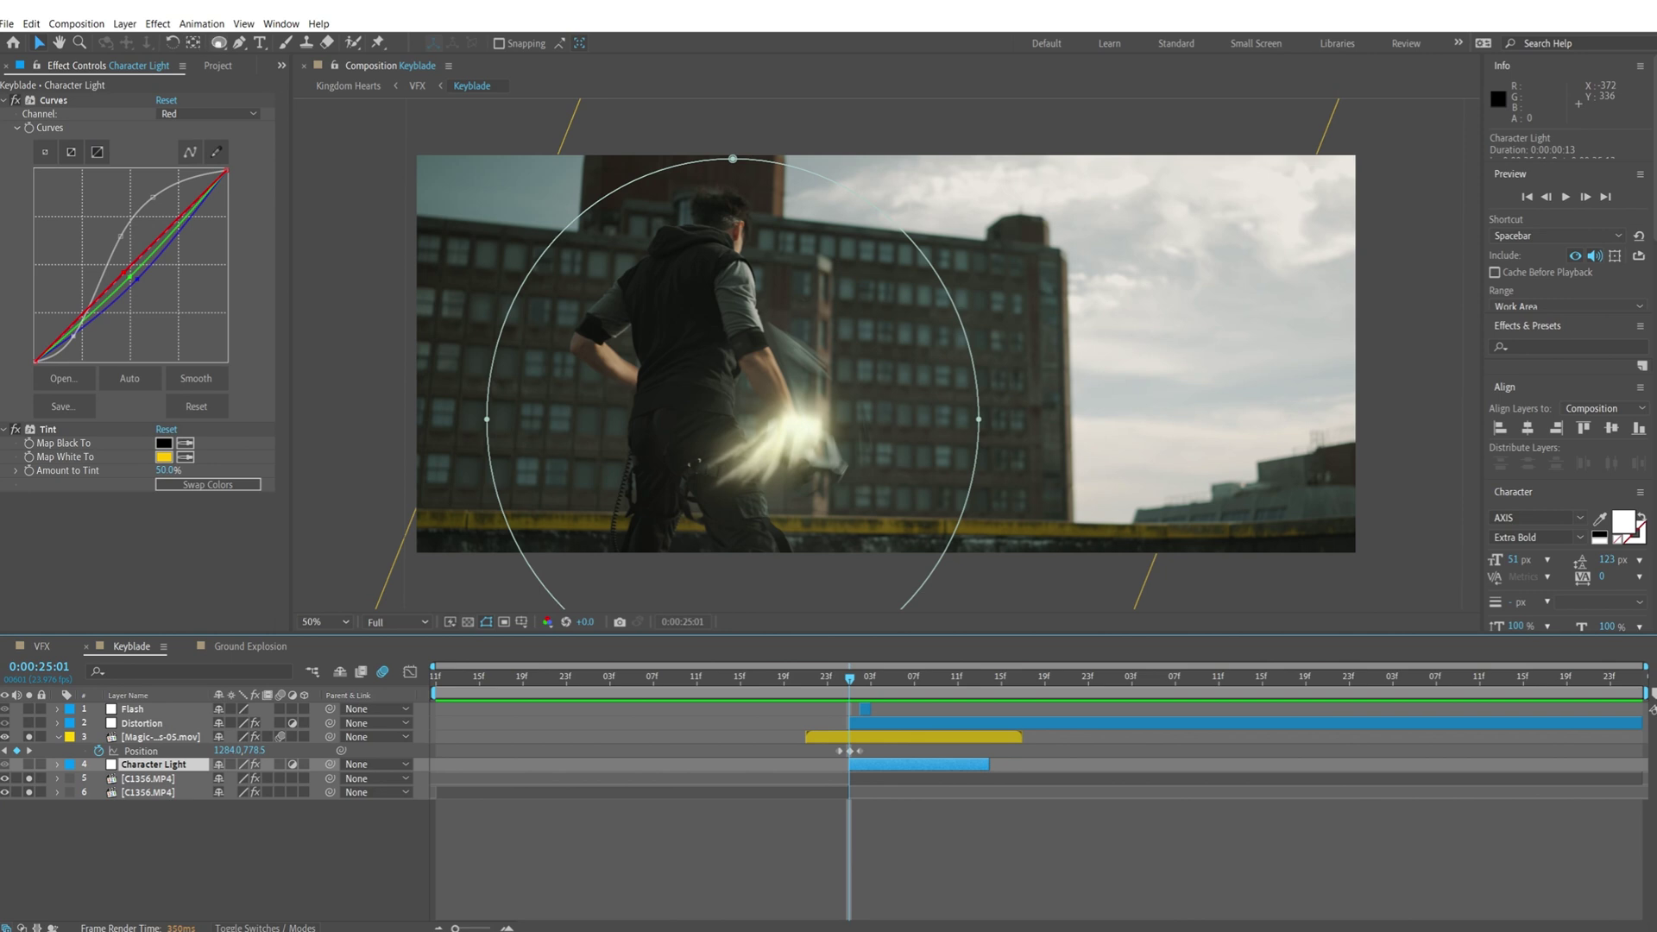
click(219, 42)
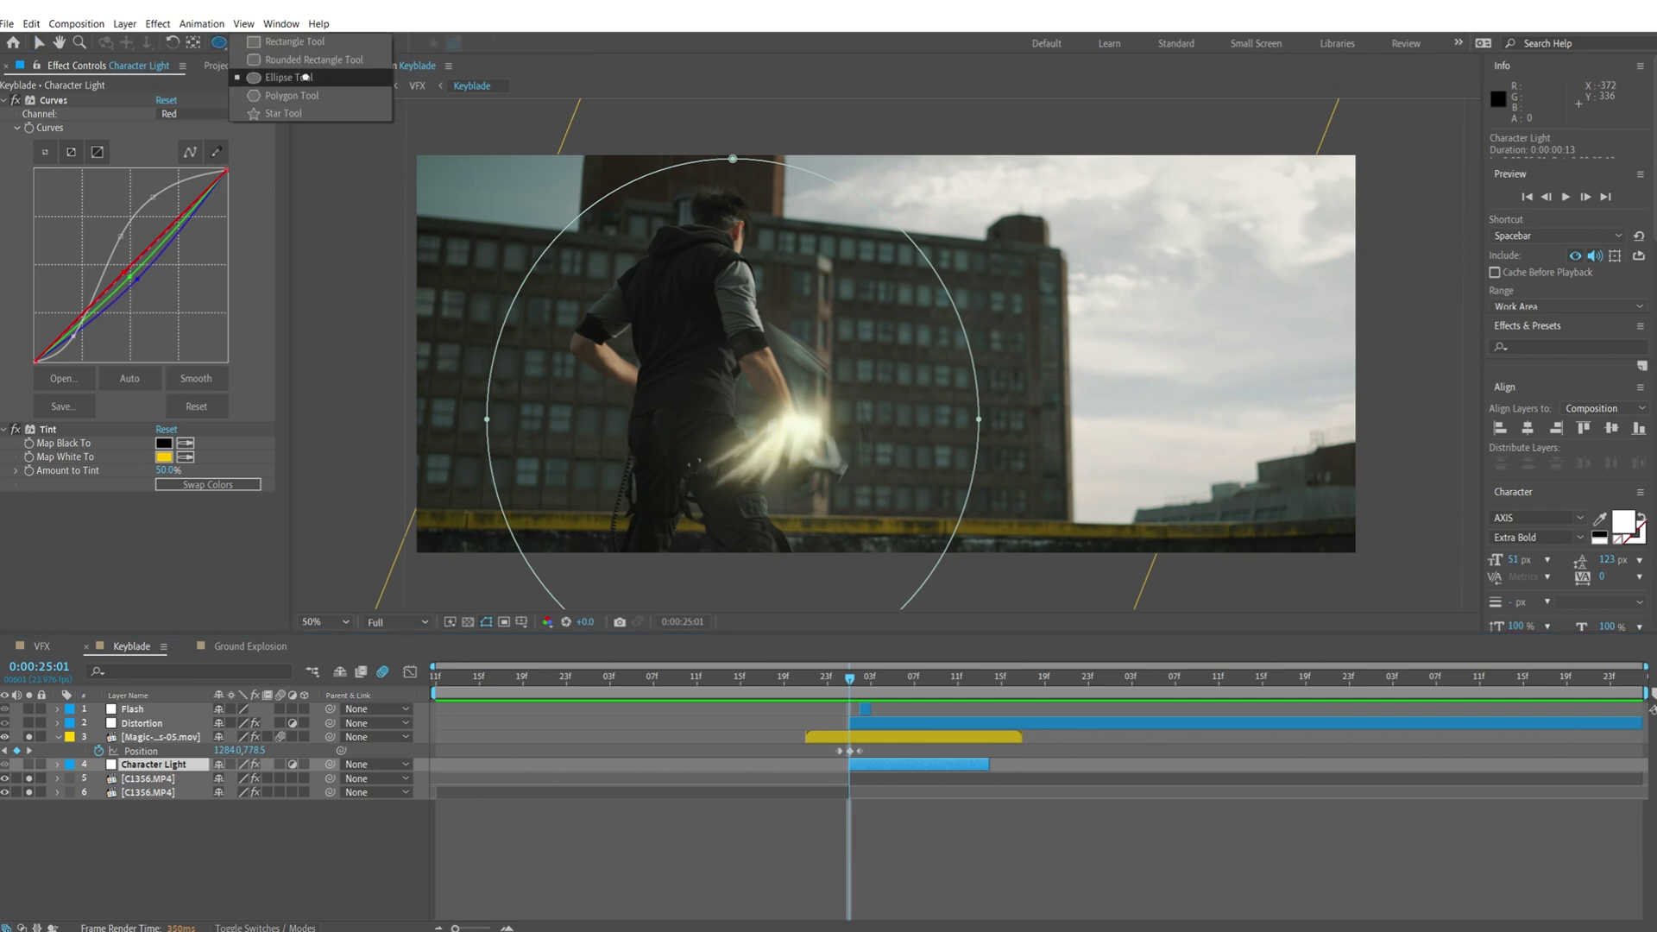
click(308, 79)
drag(465, 165, 936, 677)
key(ctrl+z)
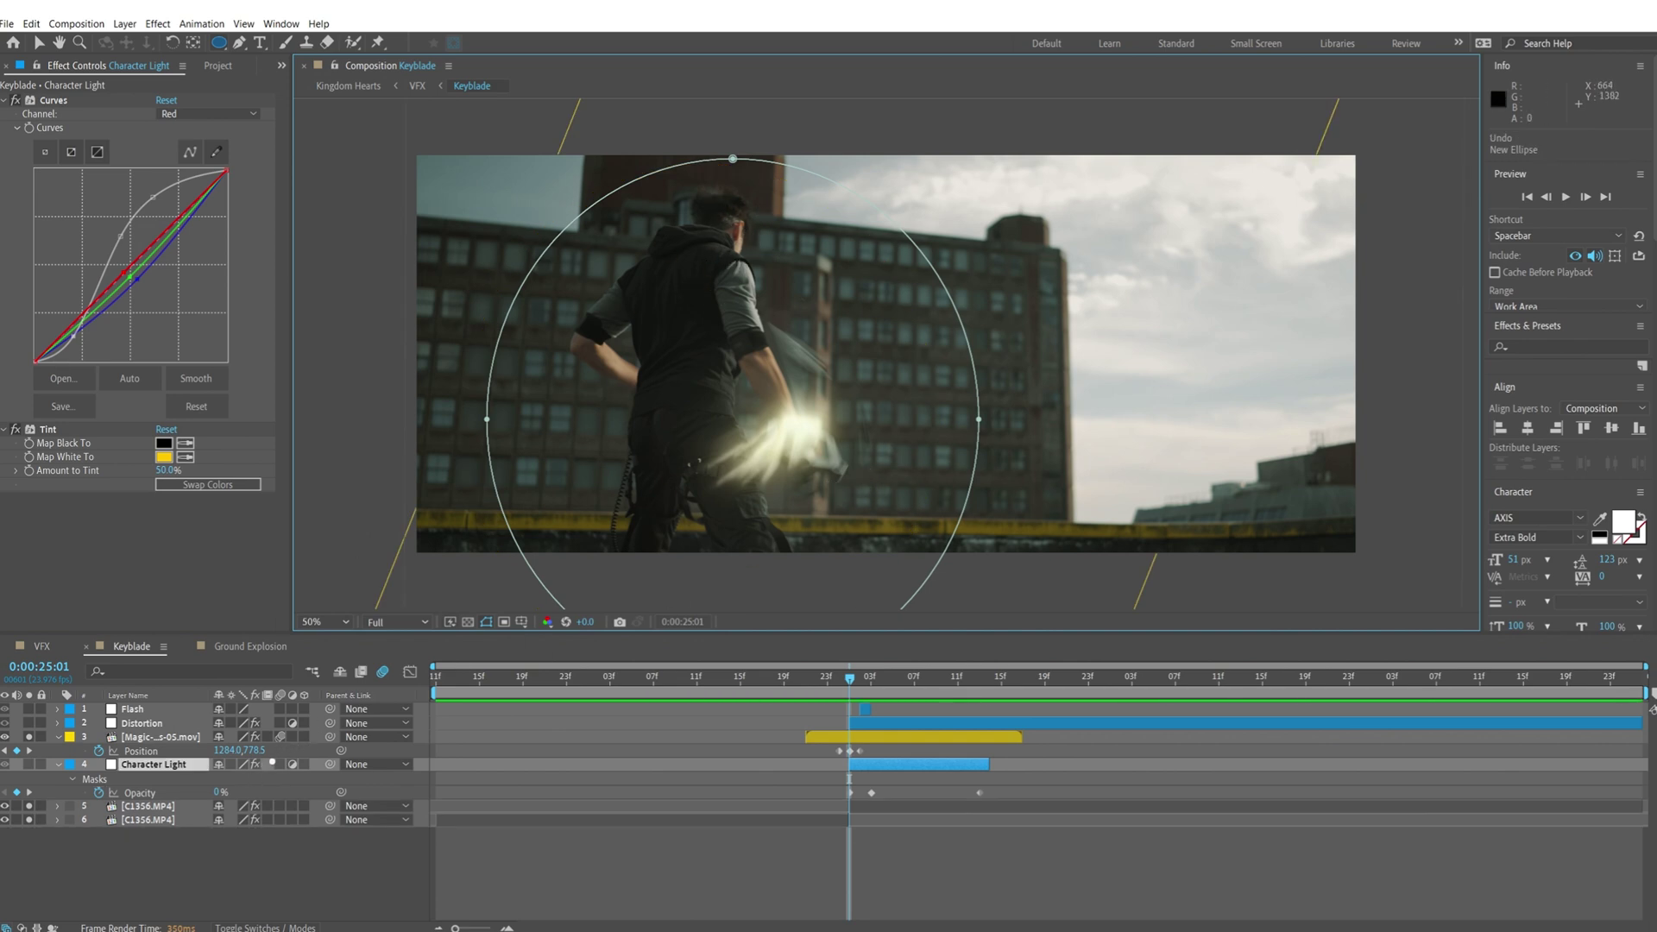
Step: Reveal the Character Light layer's Mask Feather, show the layer modes, and set its blending mode to Screen
key(f)
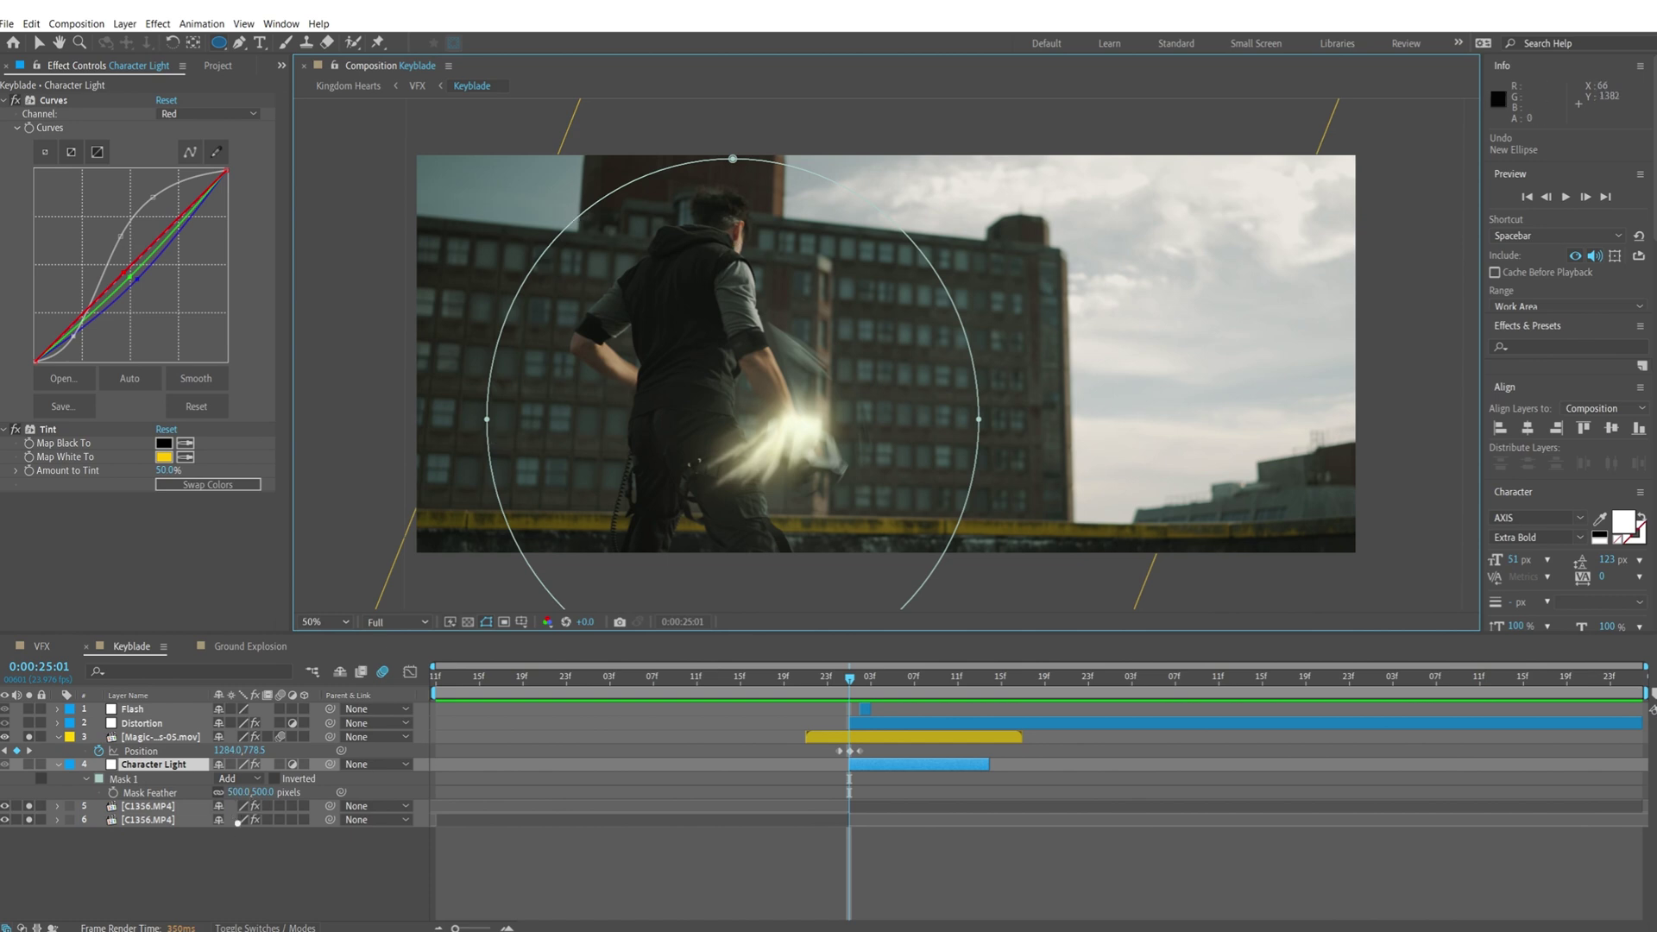
click(246, 926)
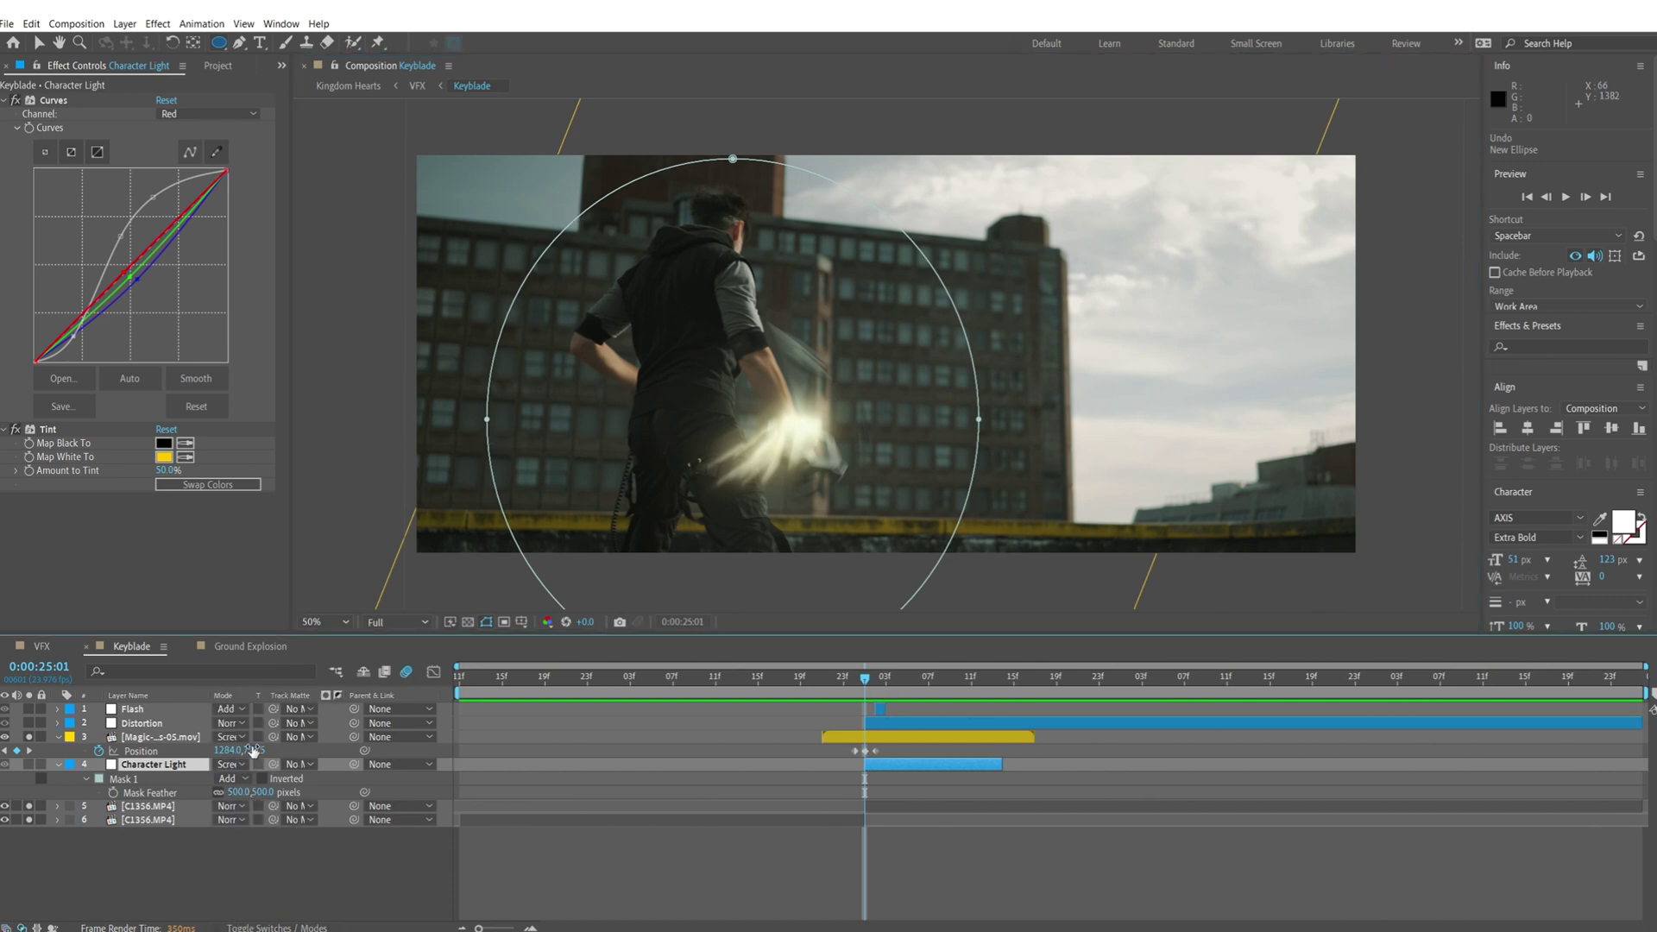
click(235, 765)
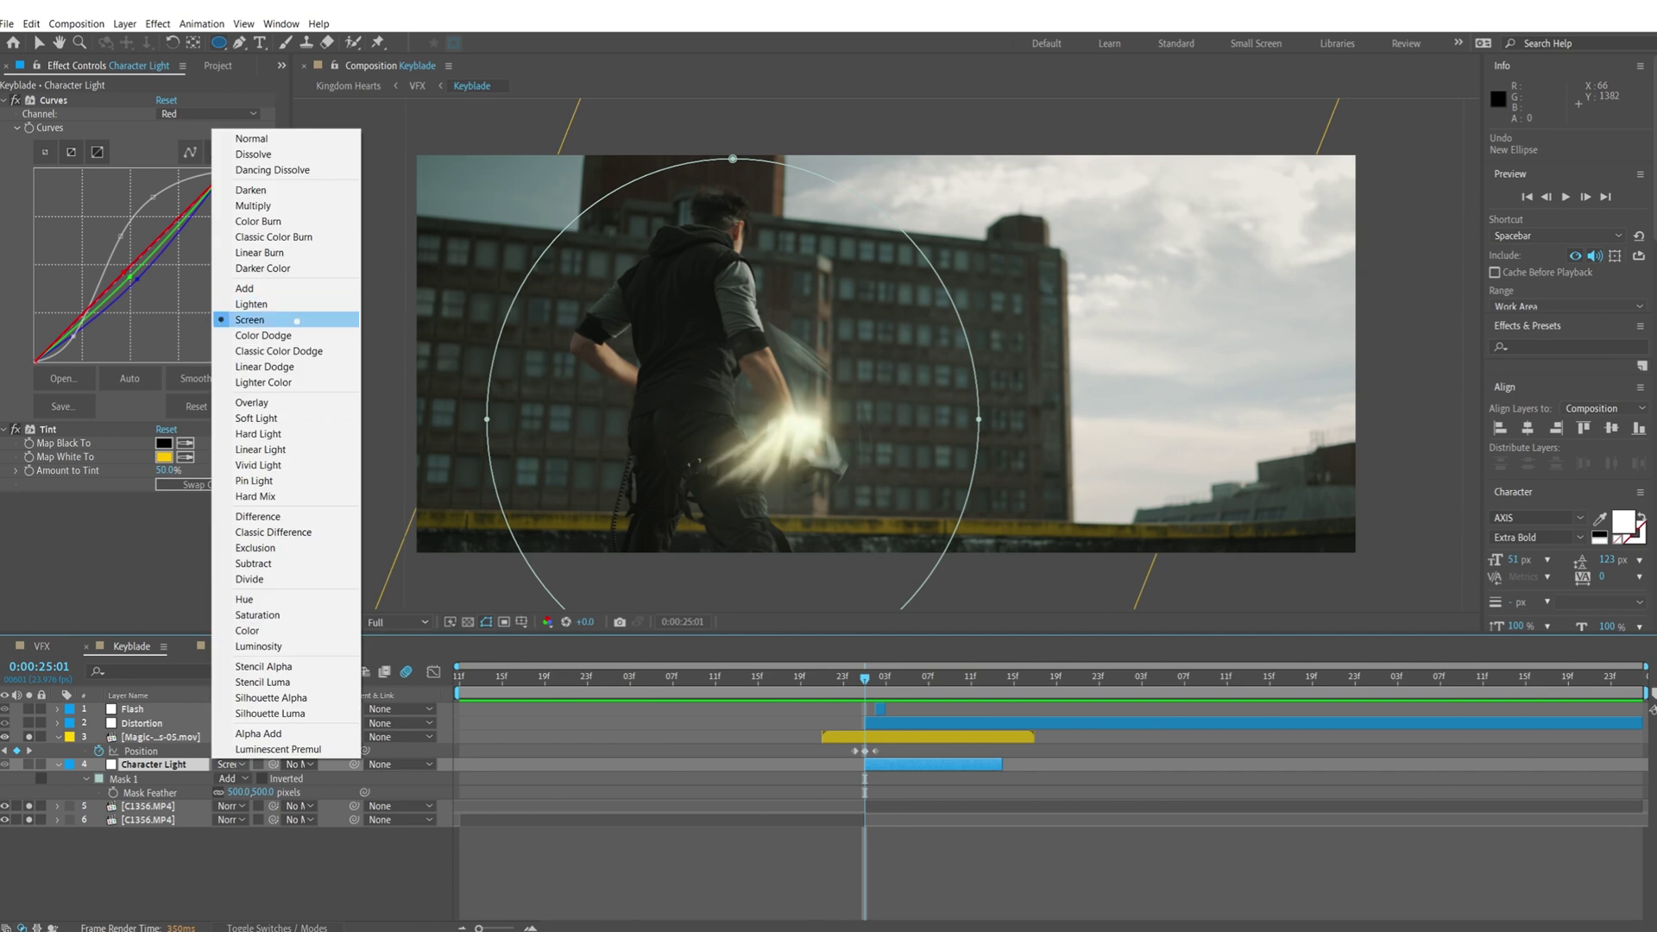
click(250, 319)
Step: Try adding a second Curves effect to the Character Light layer, and undo it
click(158, 24)
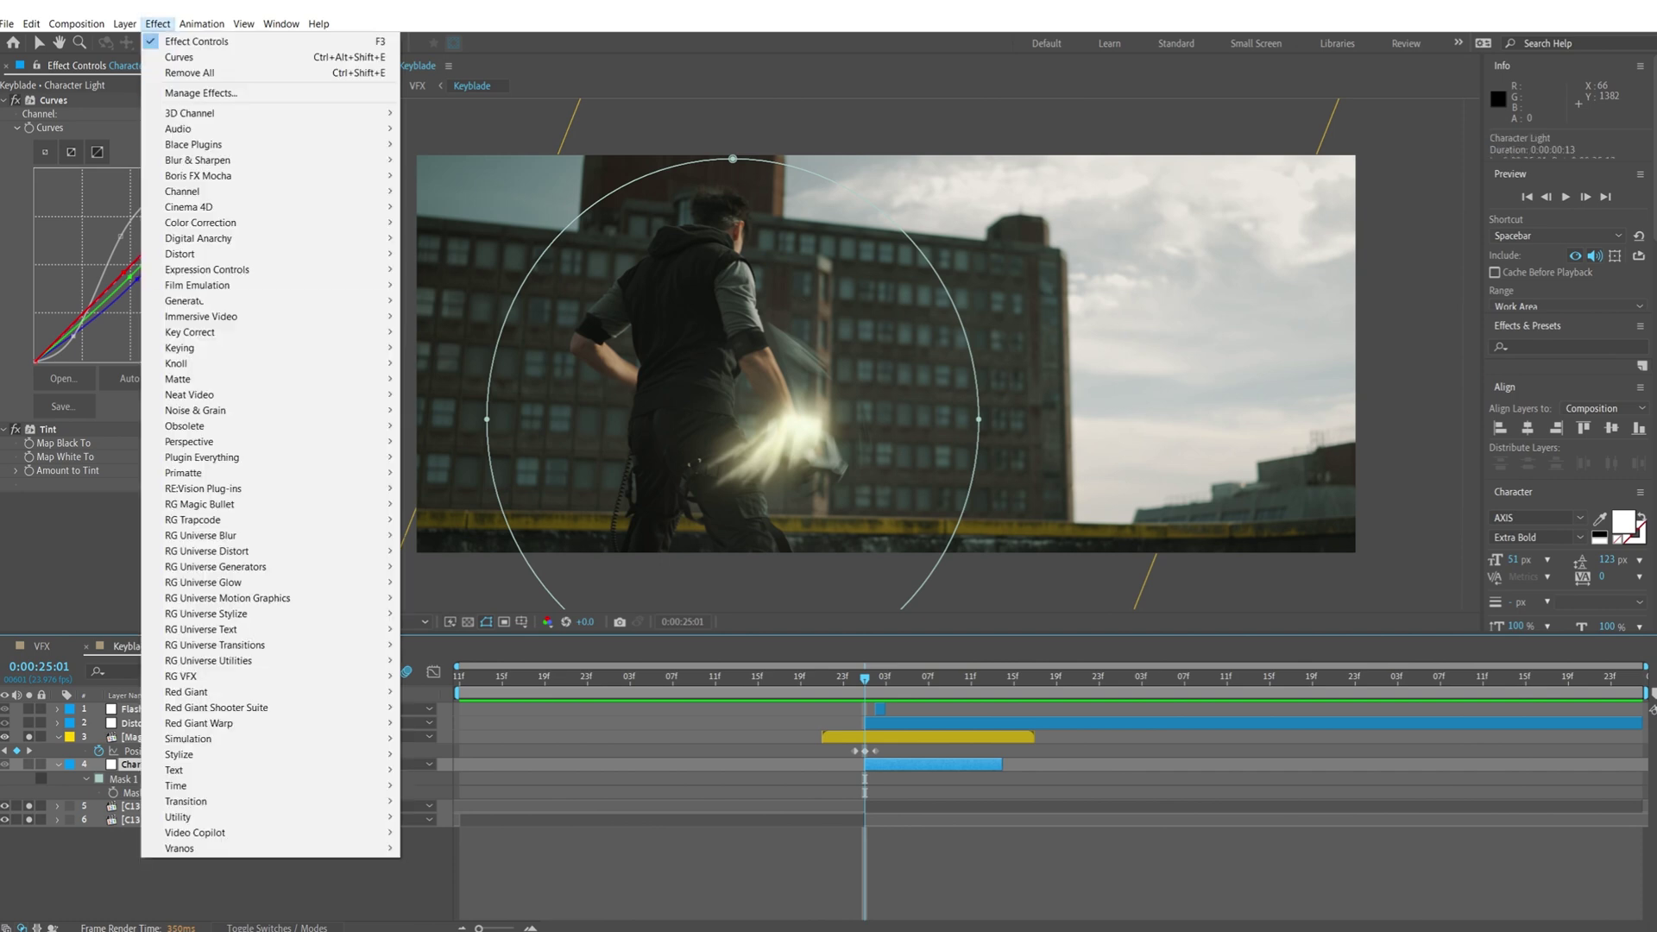
mouse_move(254, 223)
click(432, 504)
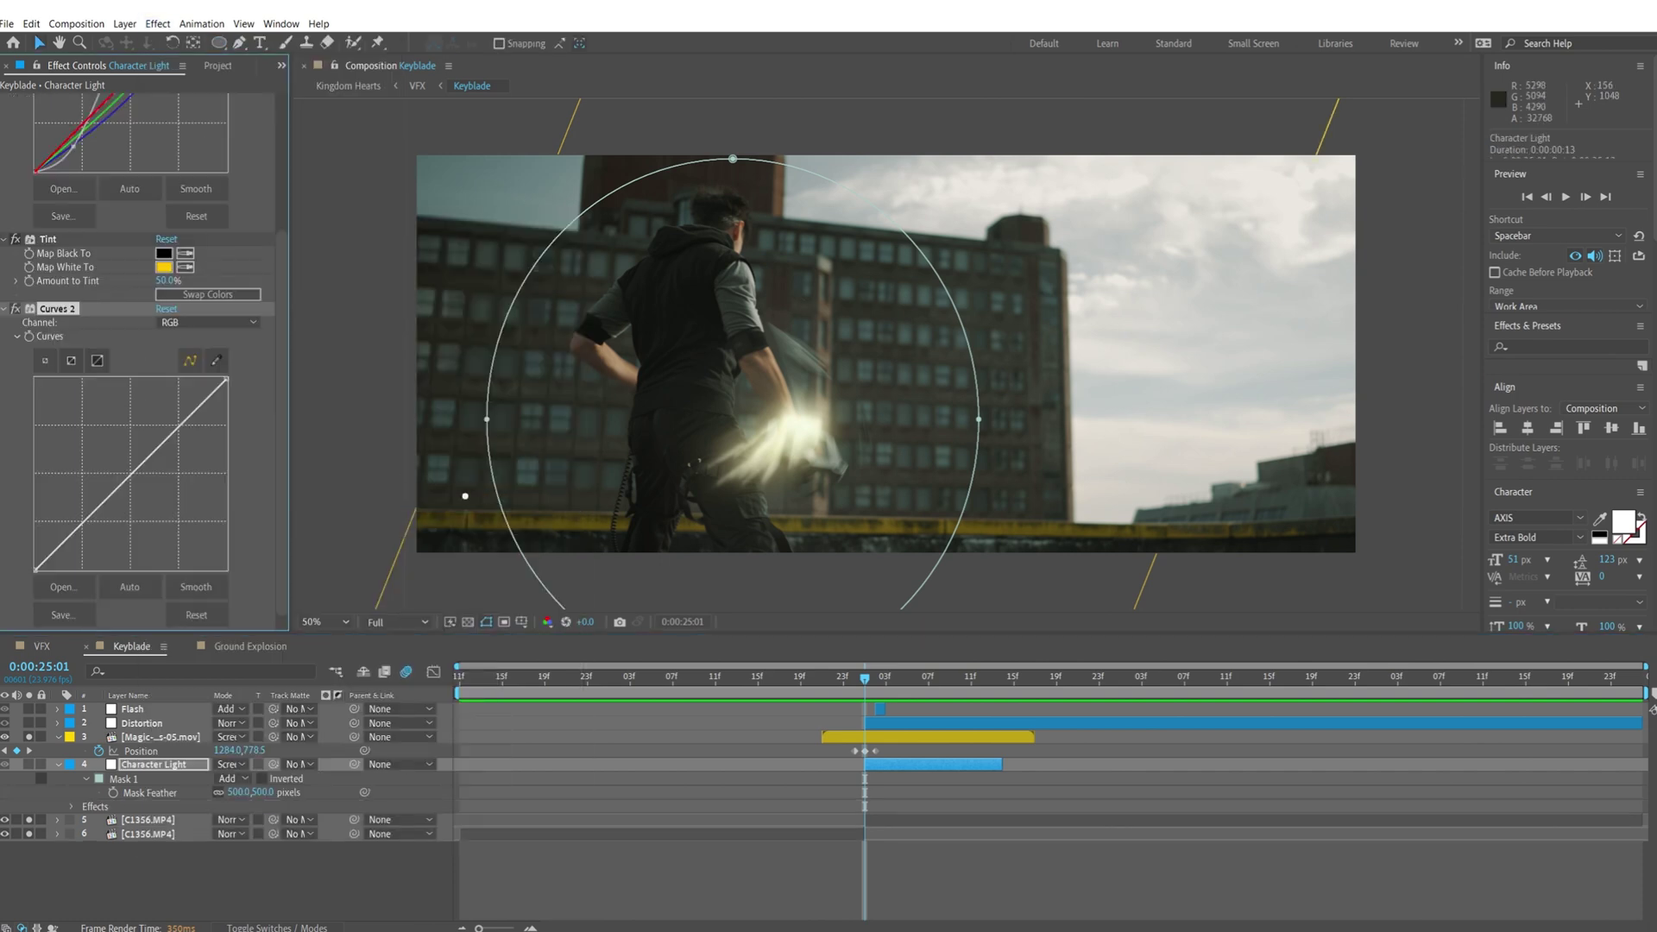
key(ctrl+z)
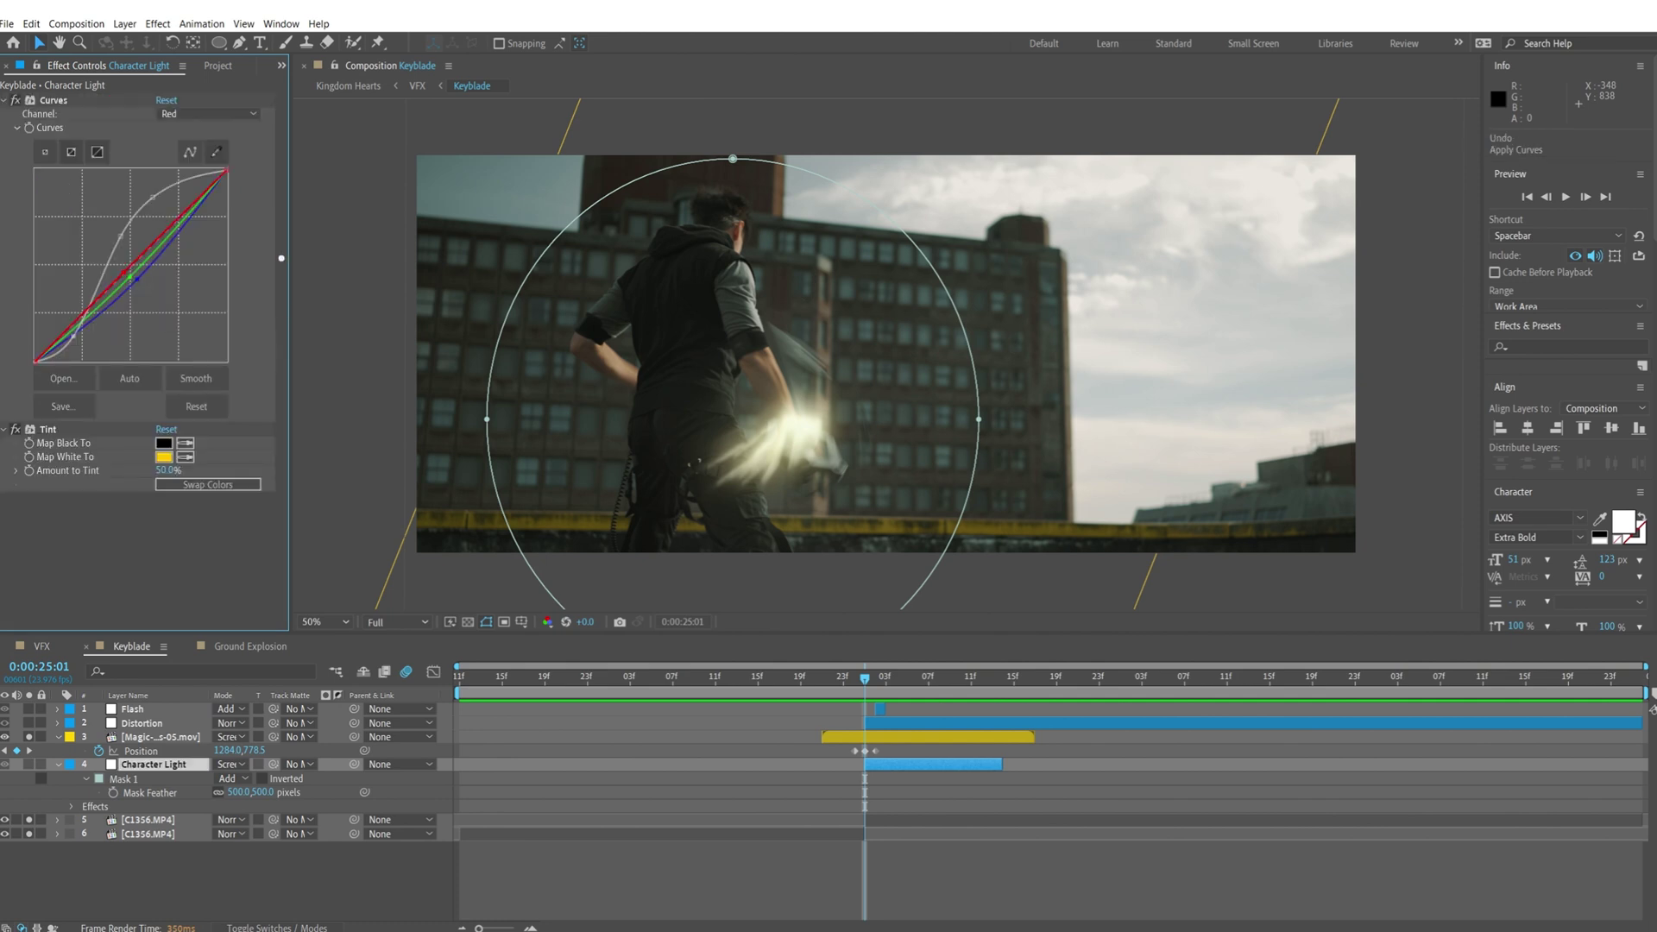
Step: Select the Character Light layer's Curves effect, solo the layer along with the others, and move to 0:00:25:05
click(42, 100)
click(29, 765)
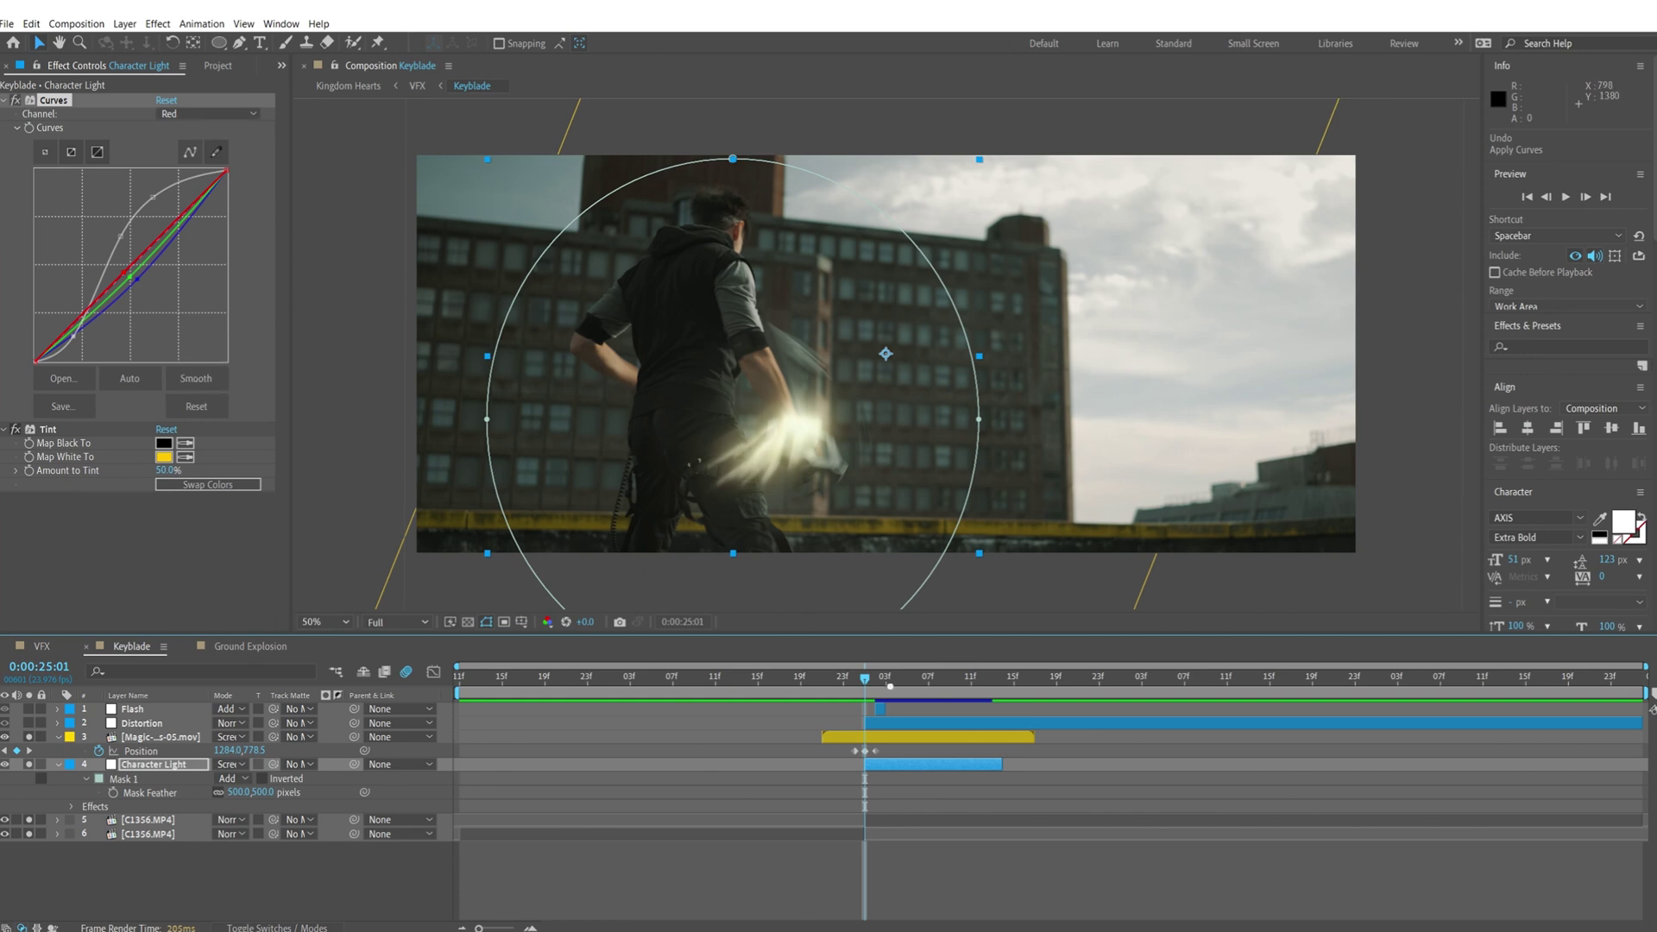
drag(889, 687, 913, 686)
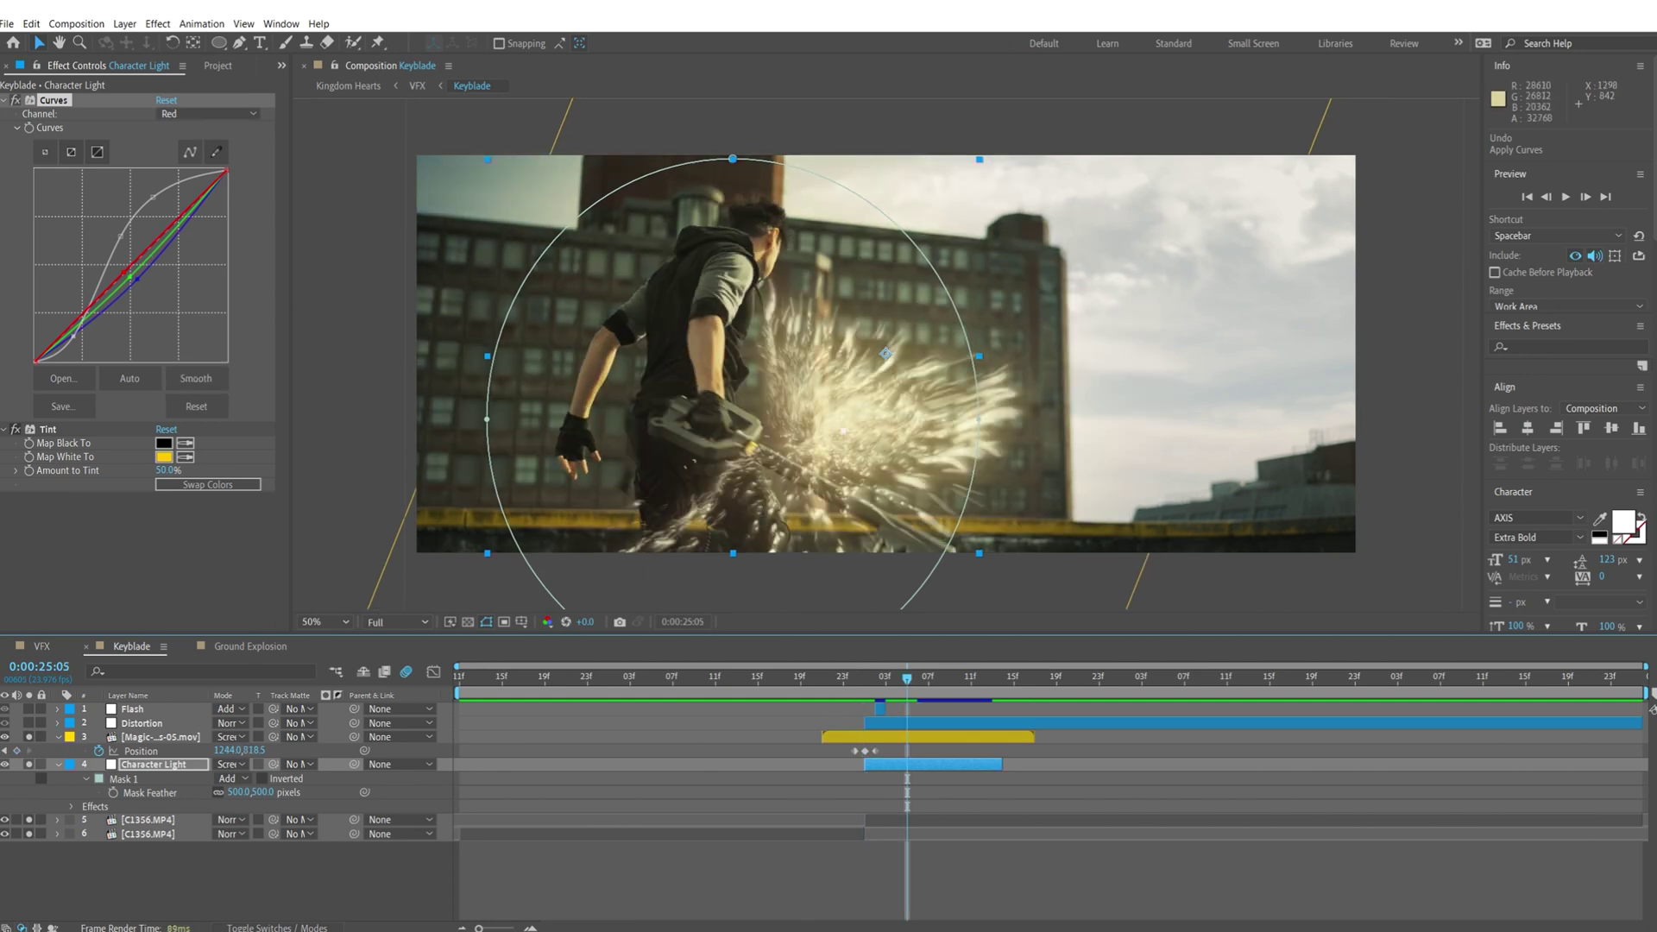
Step: Try lowering the Blue curve and raising the Red curve in the Character Light layer's Curves effect, undoing each change
click(208, 113)
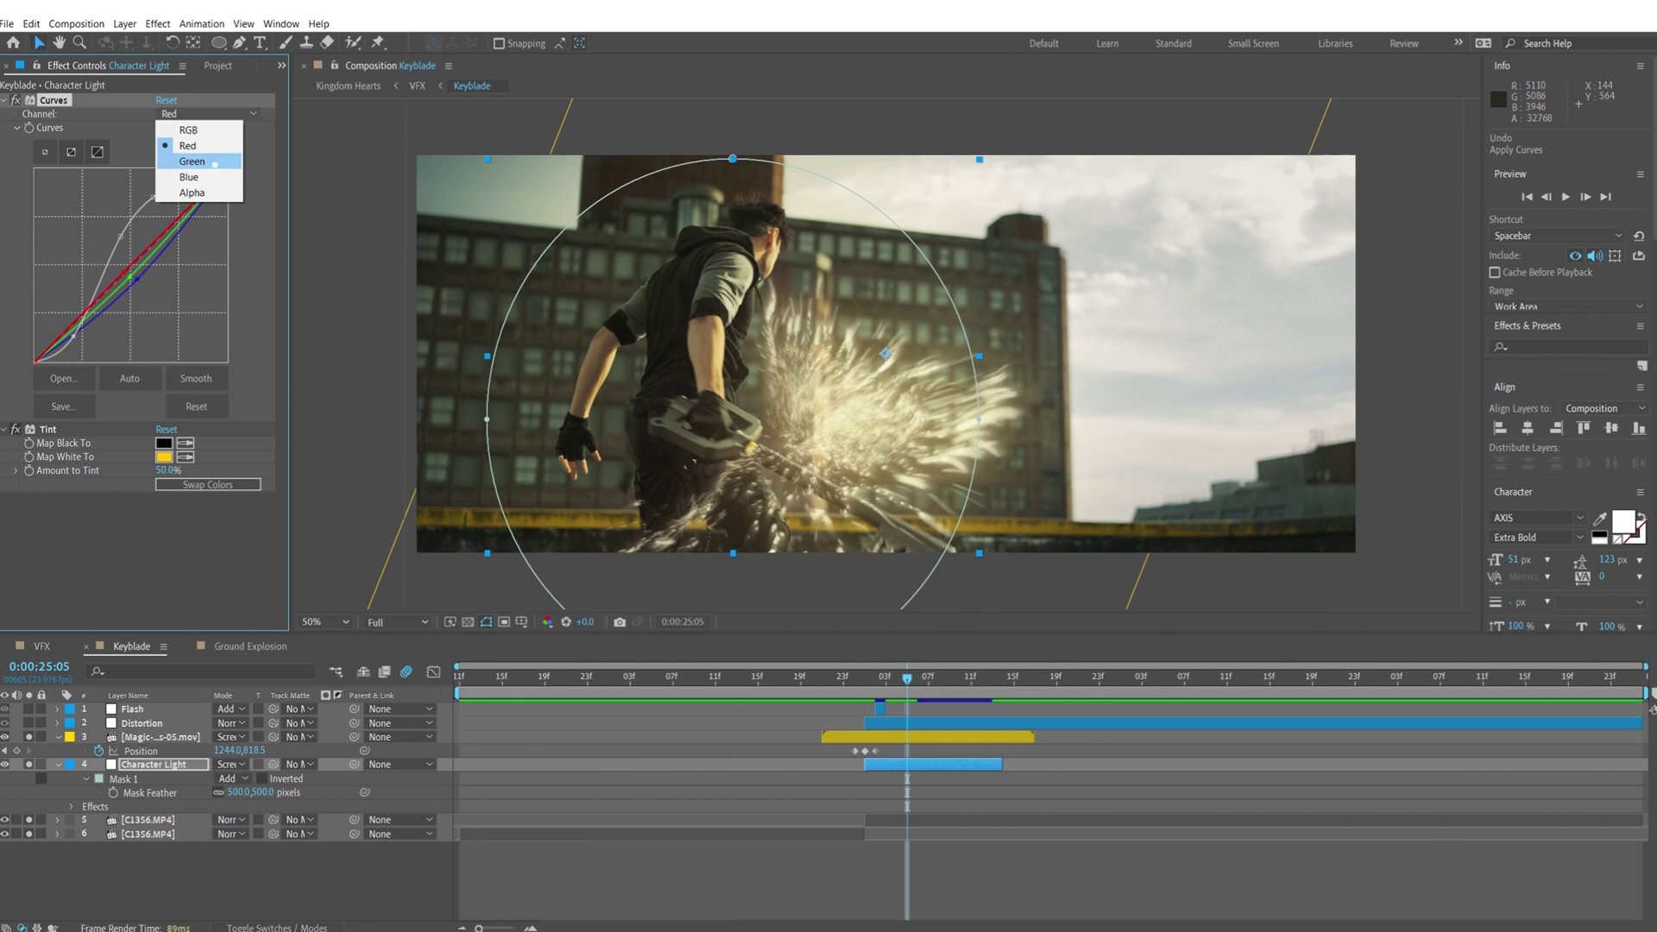
click(205, 176)
drag(140, 278, 178, 305)
key(ctrl+z)
click(208, 114)
click(197, 144)
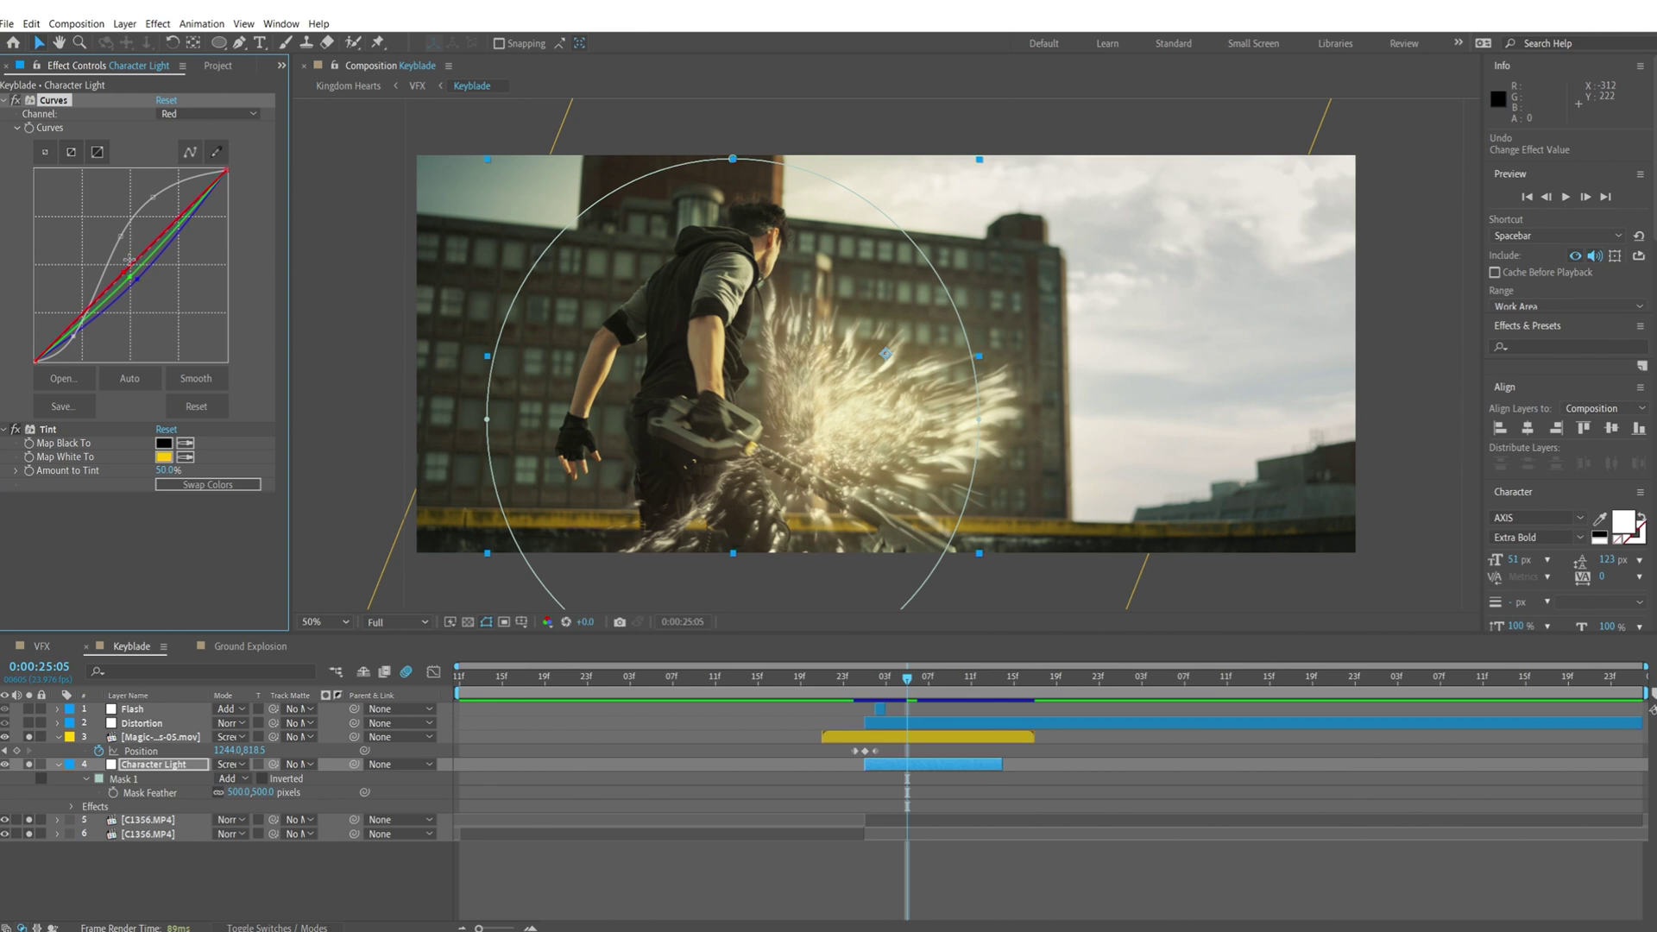
drag(121, 275, 93, 252)
key(ctrl+z)
Step: Reveal the Character Light layer's Opacity keyframes and check them at 0:00:25:01 and 0:00:25:03
drag(893, 682, 866, 692)
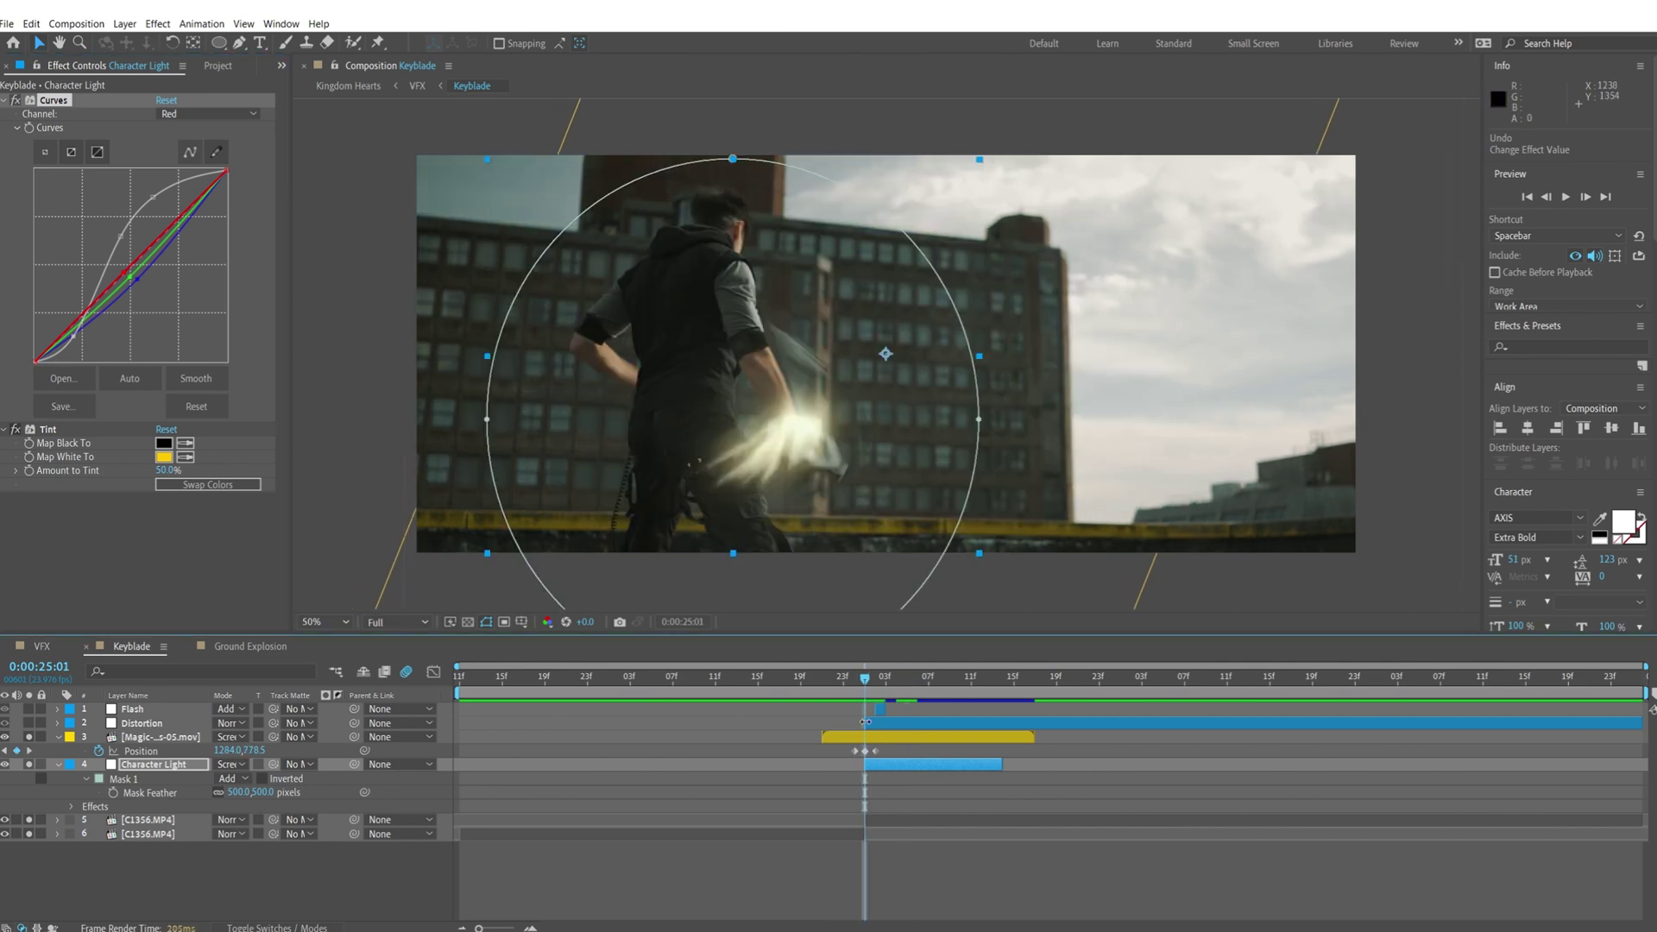
key(t)
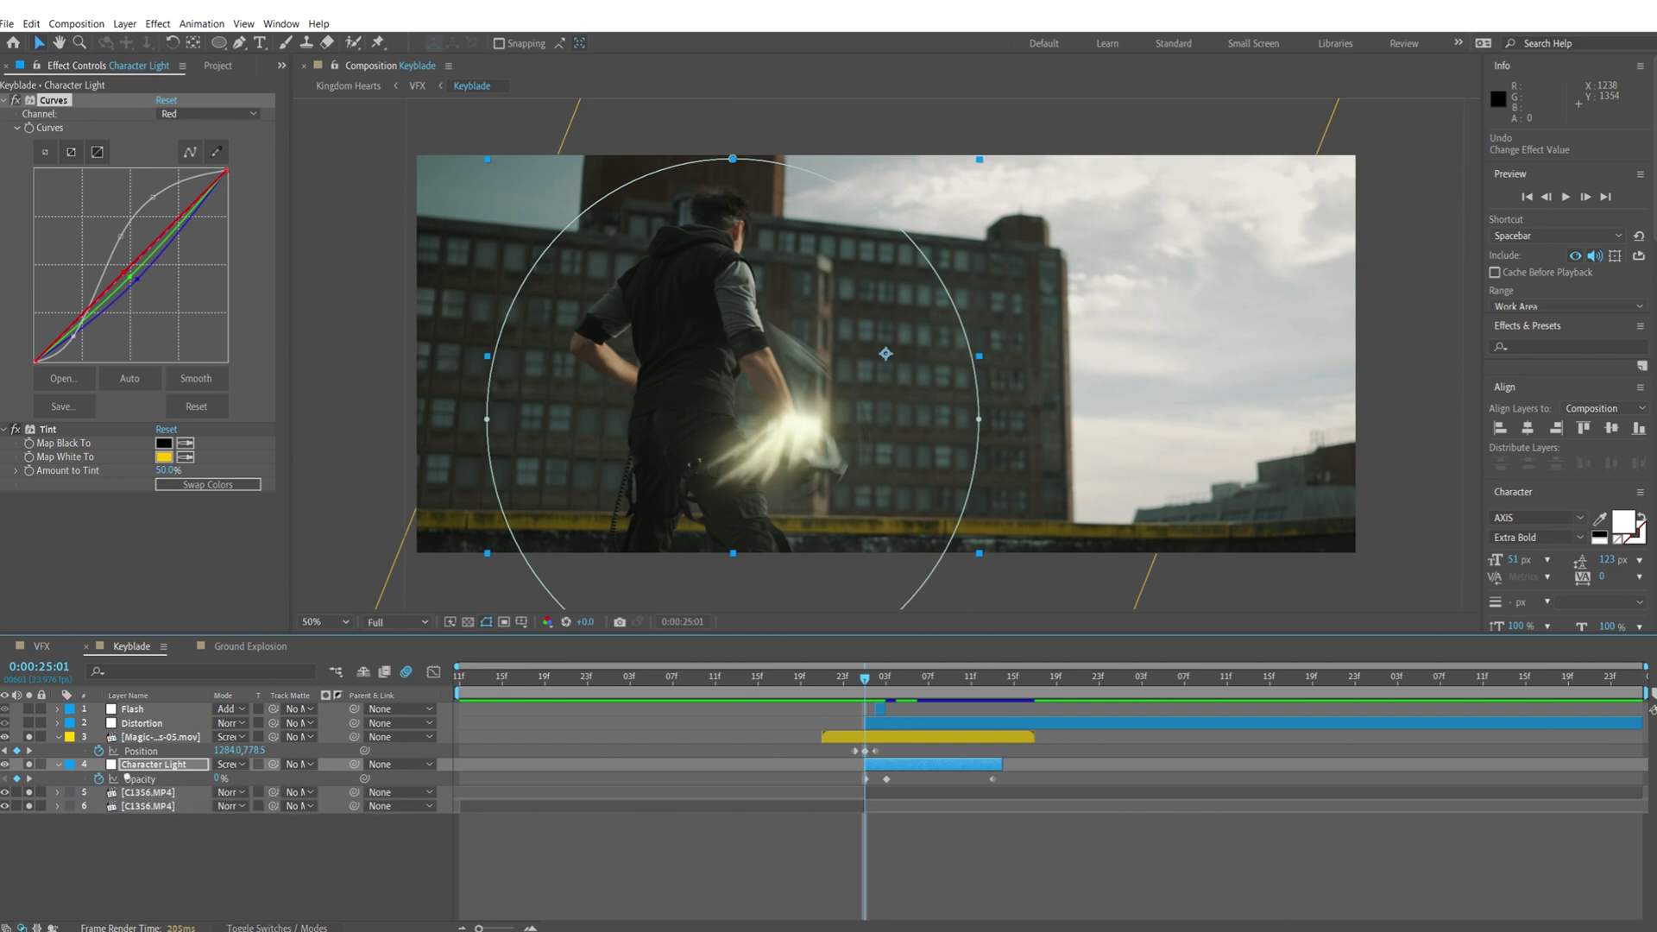
key(Page_Down)
key(Page_Down)
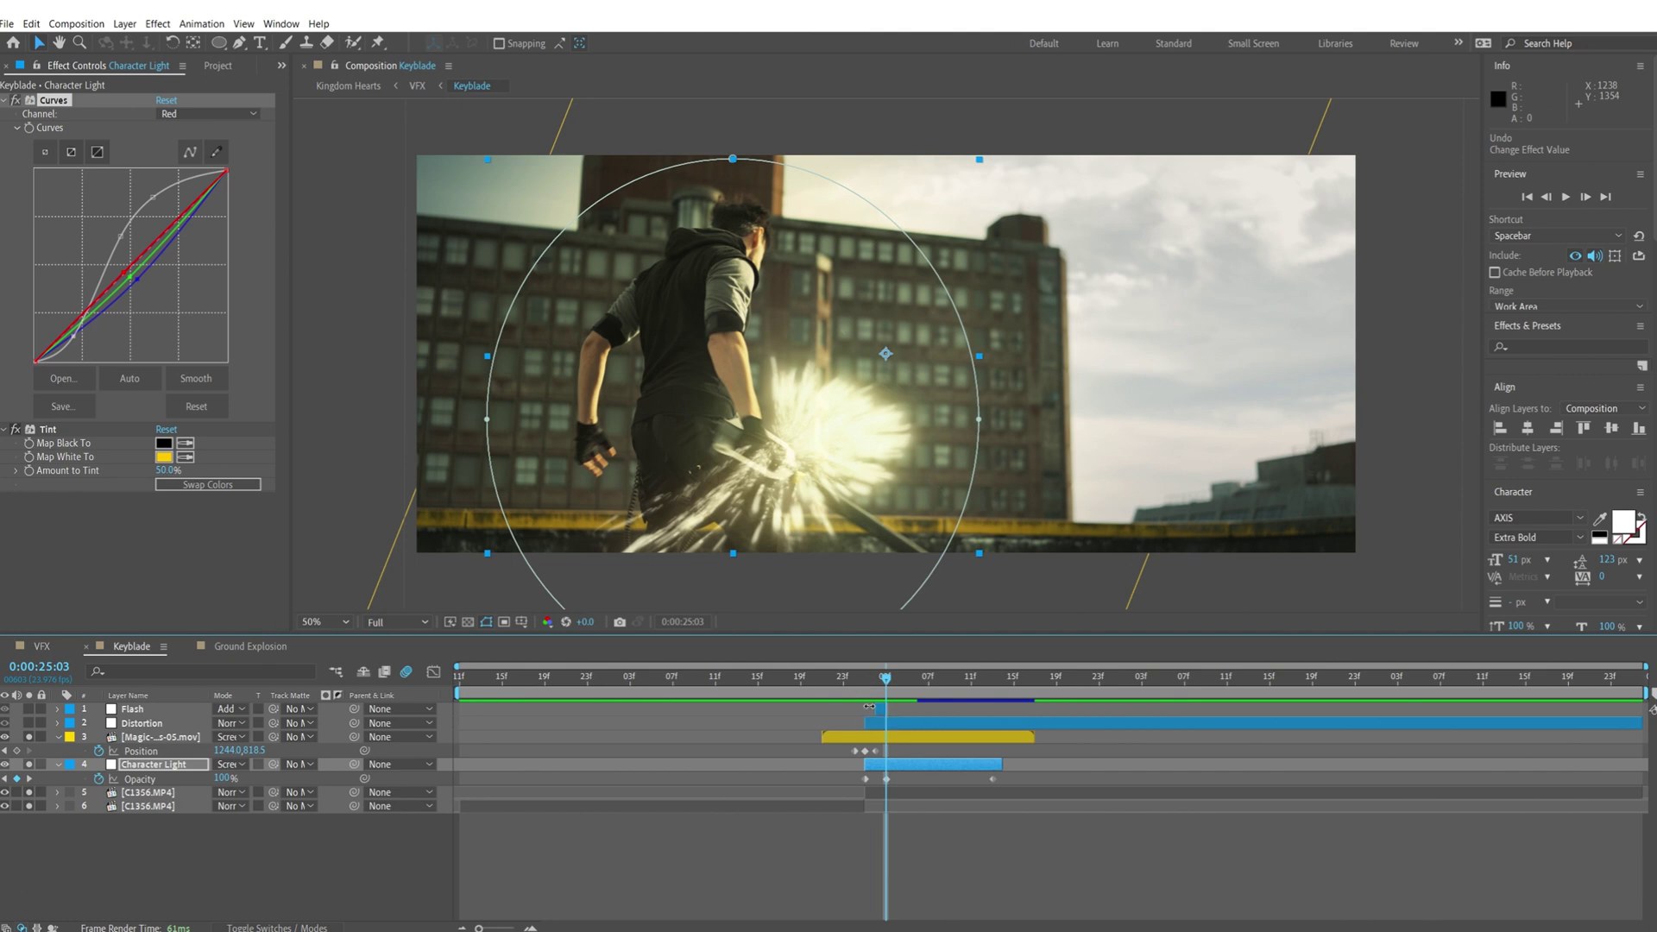
Step: Preview the spark burst and Character Light from 0:00:24:14, and check the light's fade at 0:00:25:06 and 0:00:25:07
drag(889, 682, 748, 718)
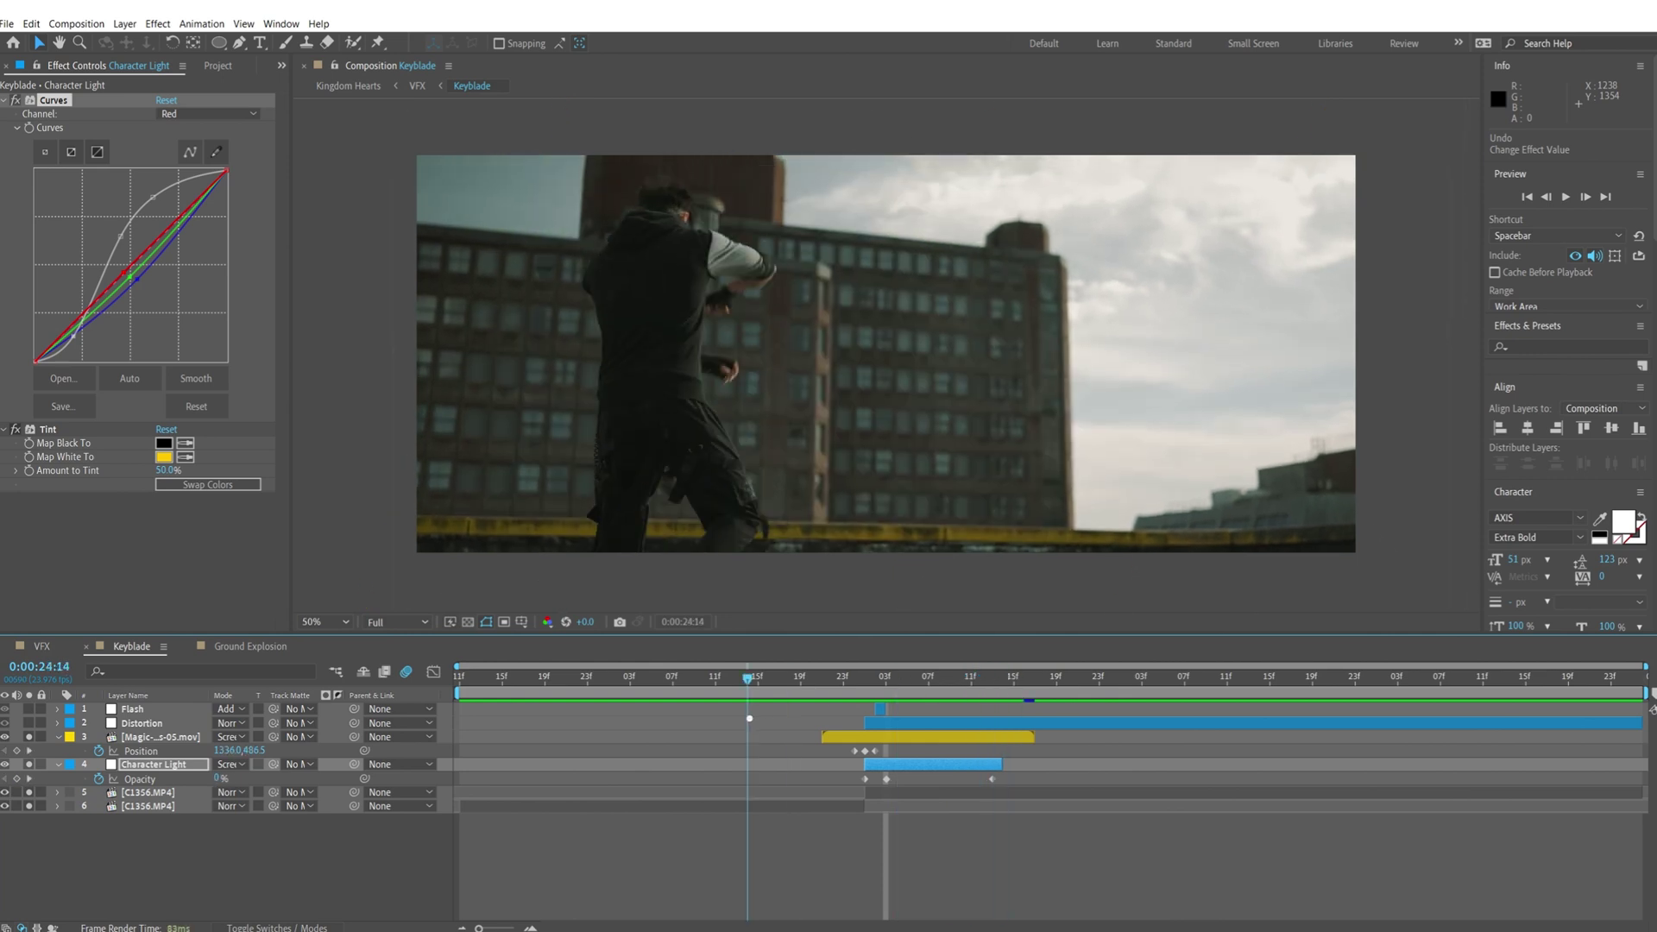
key(space)
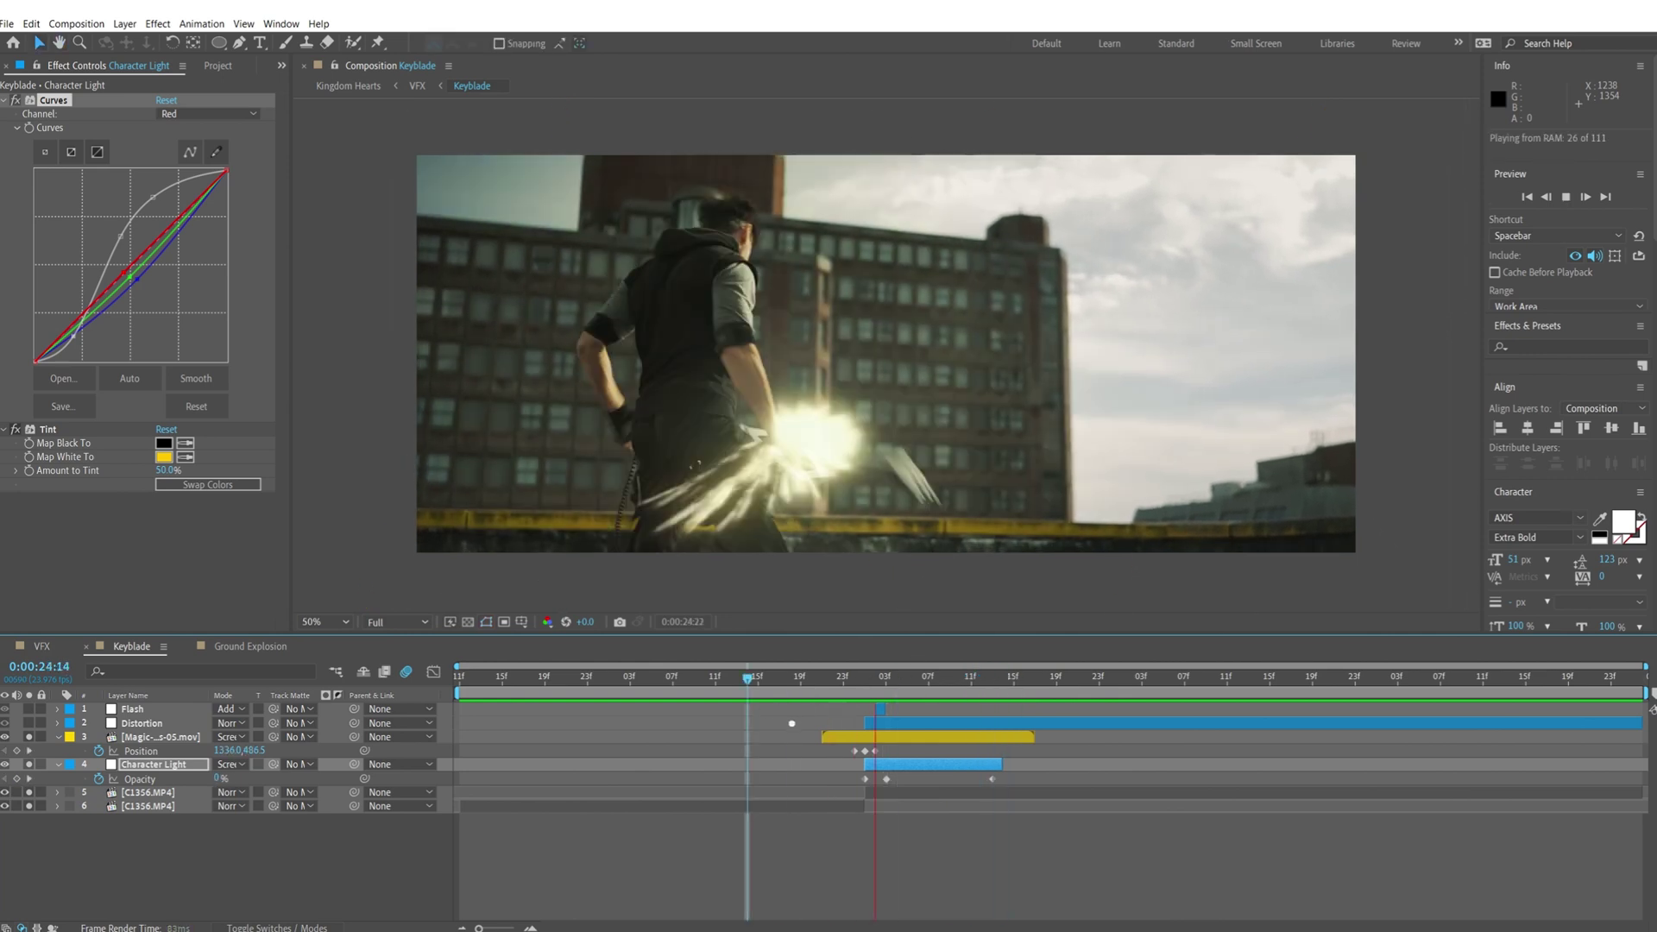
key(space)
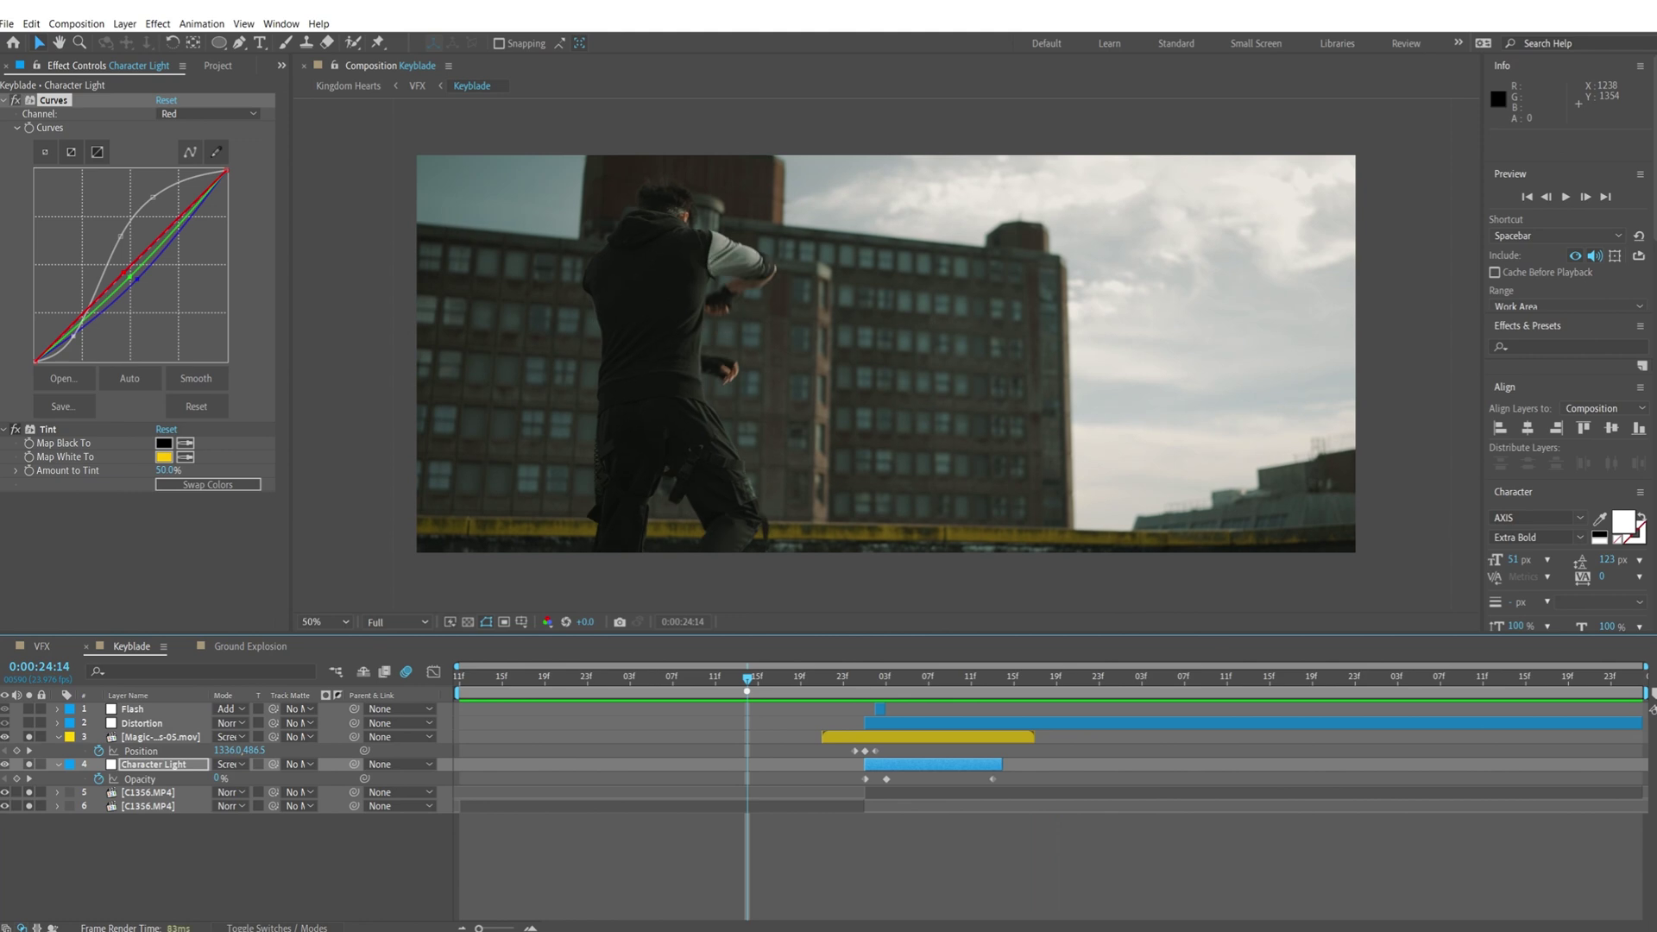
key(space)
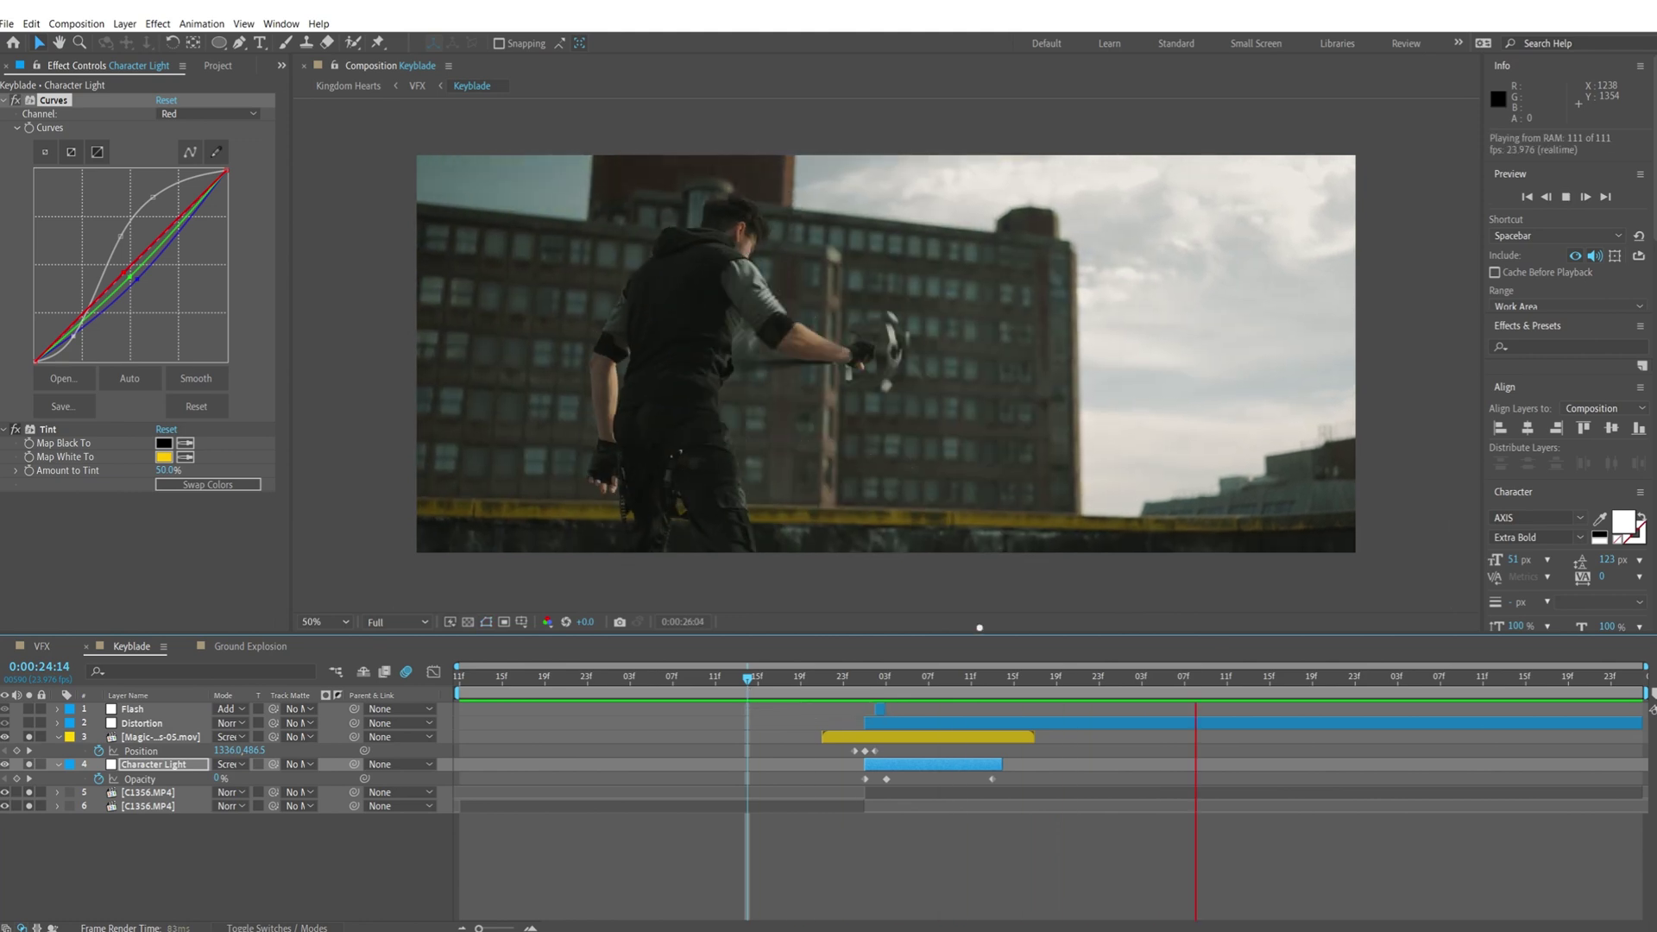
key(space)
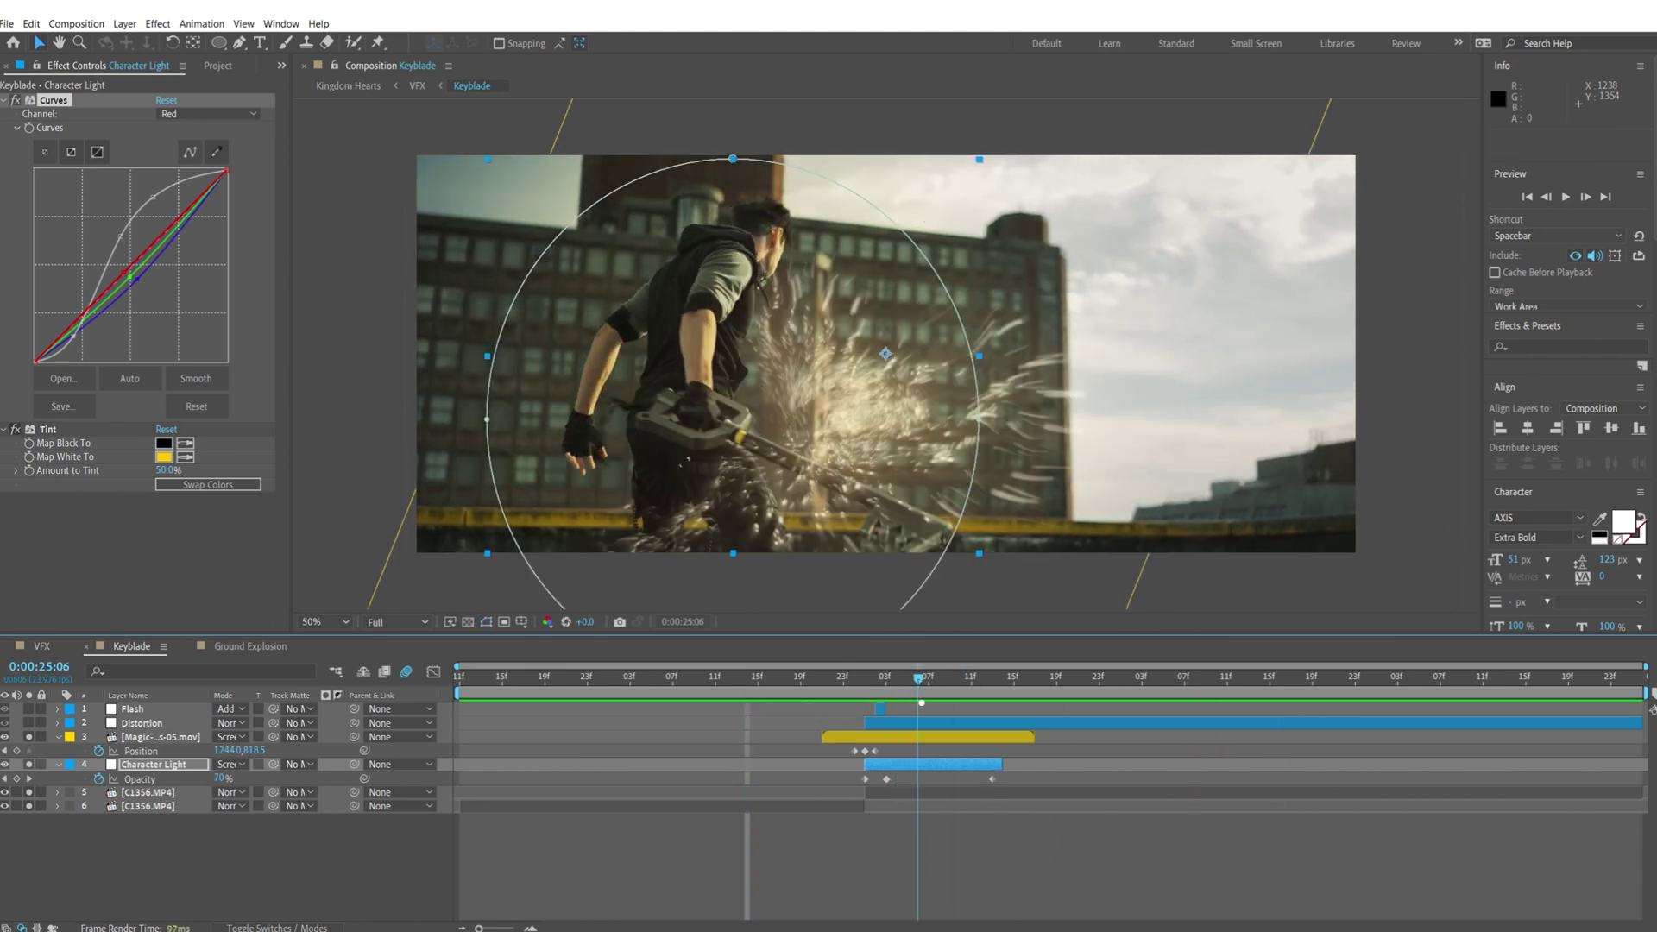
key(Page_Down)
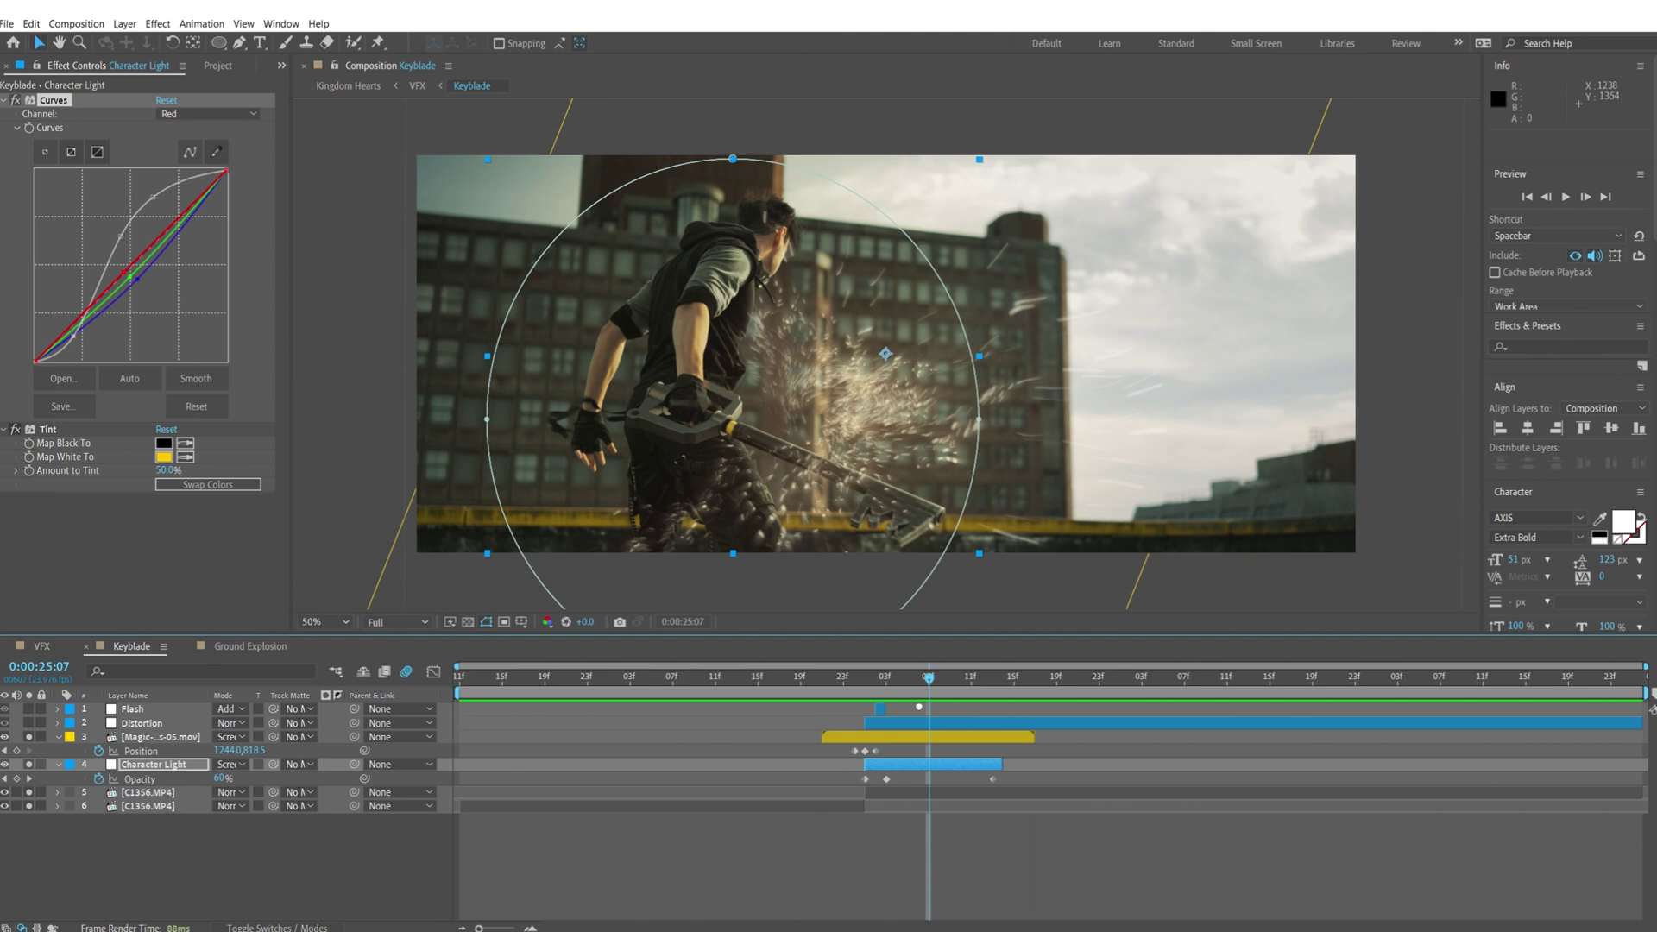
Step: Try adding a white solid above the Character Light layer at 0:00:25:02, and remove it
click(875, 686)
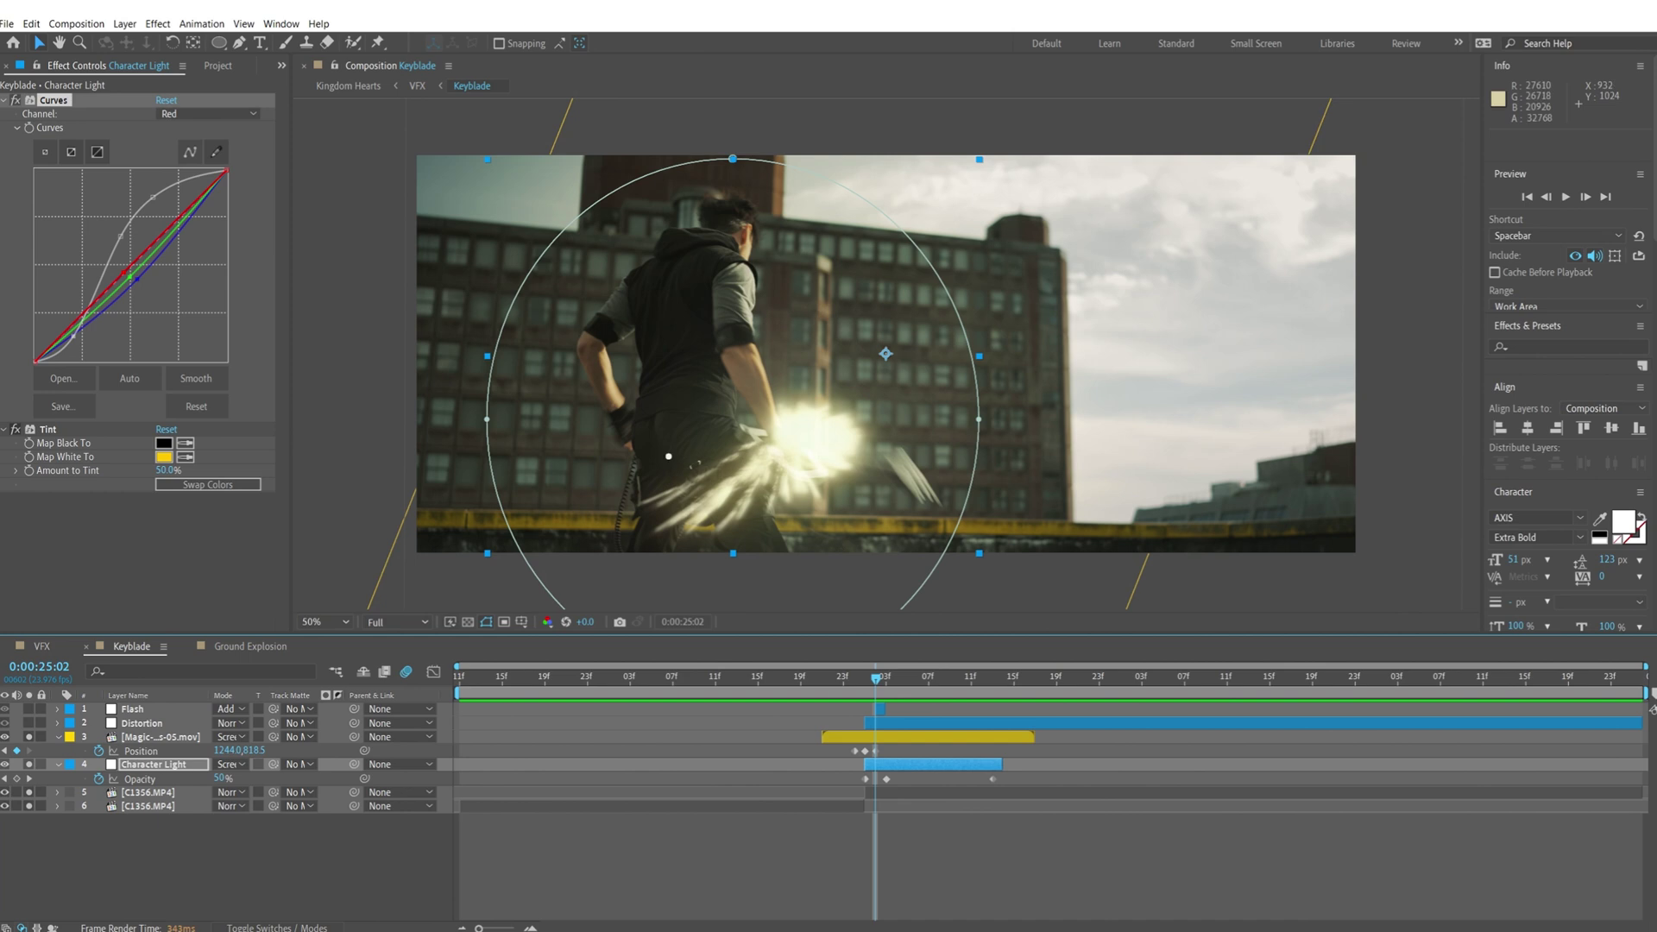
click(126, 25)
mouse_move(147, 41)
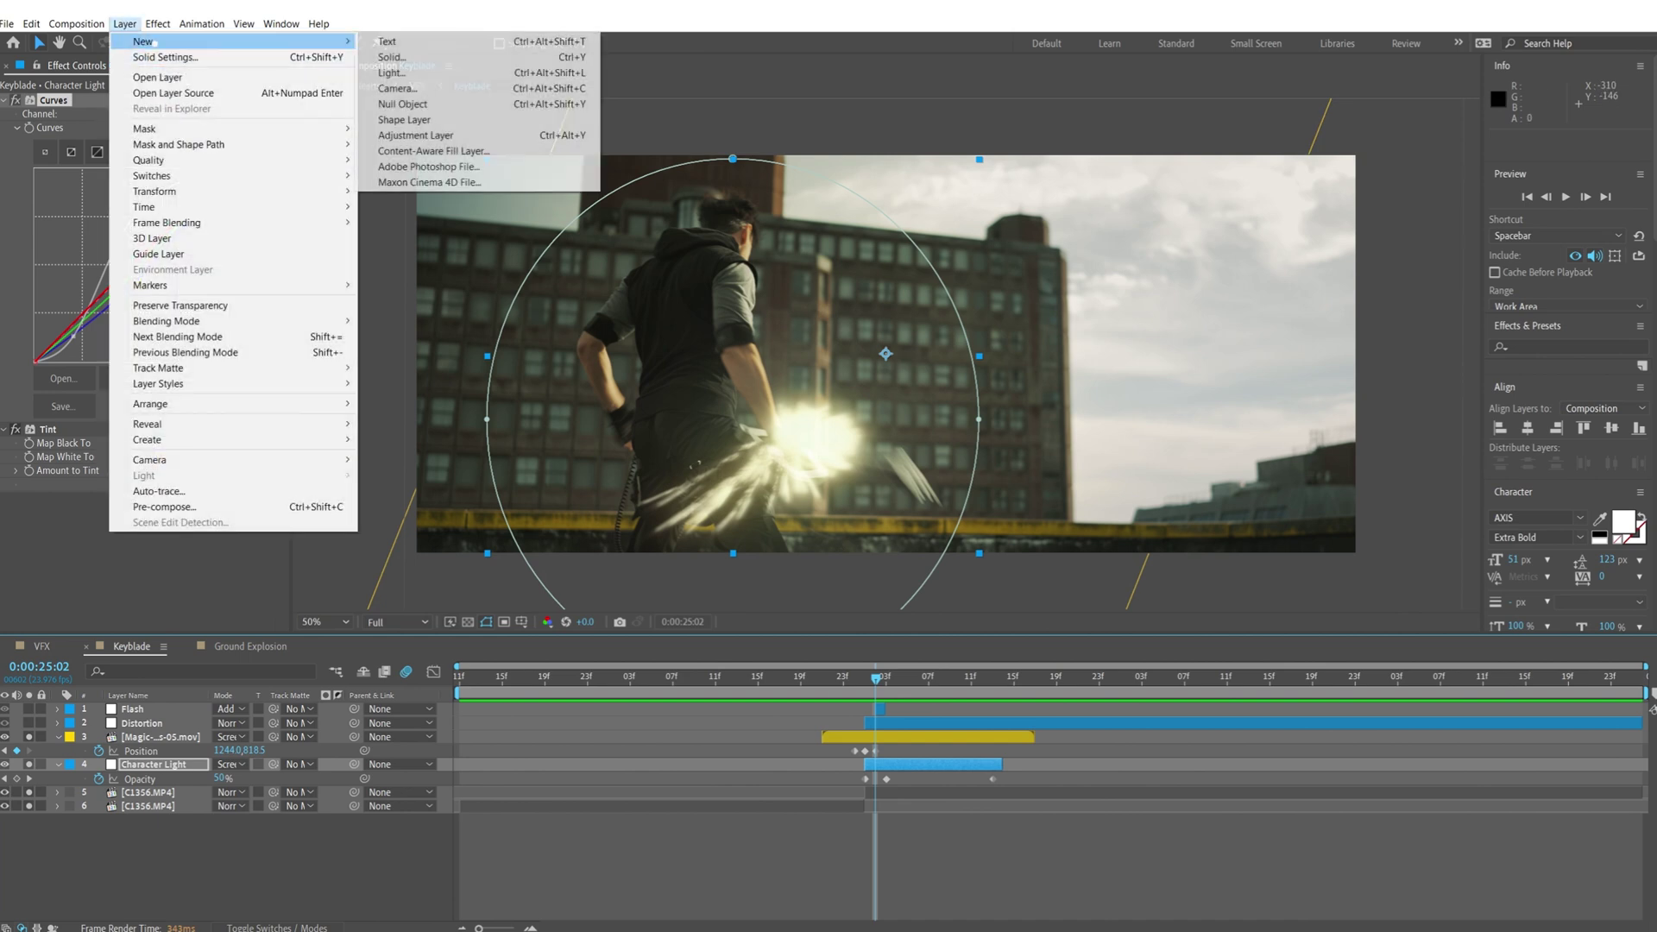
click(425, 56)
click(530, 760)
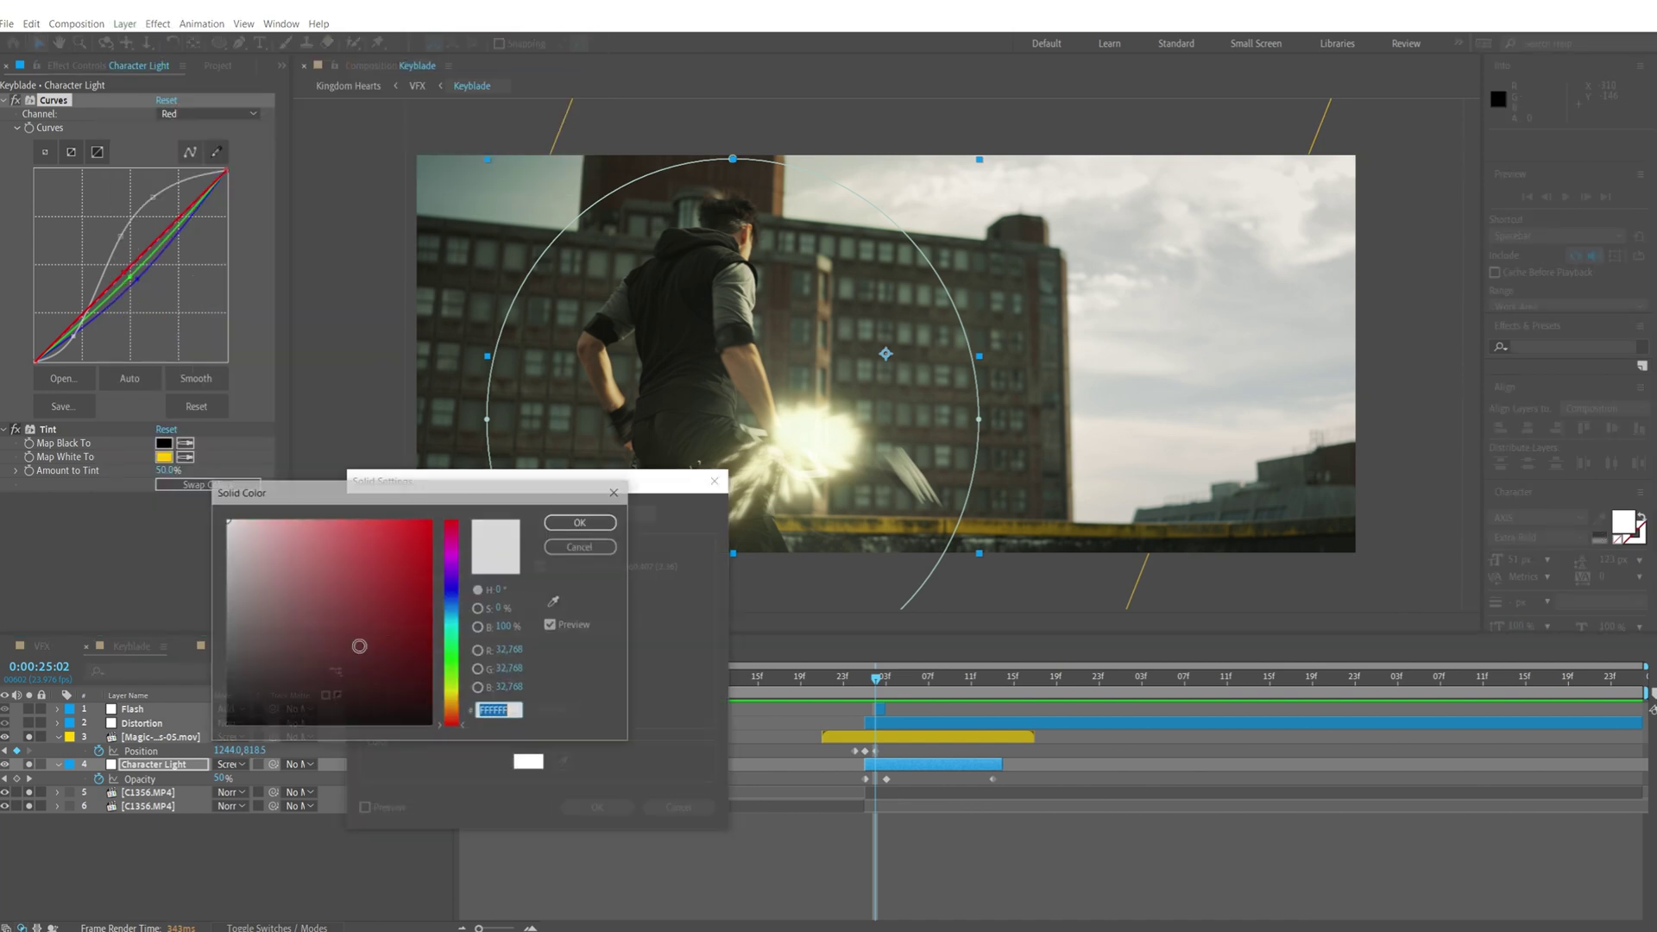
click(581, 521)
click(598, 806)
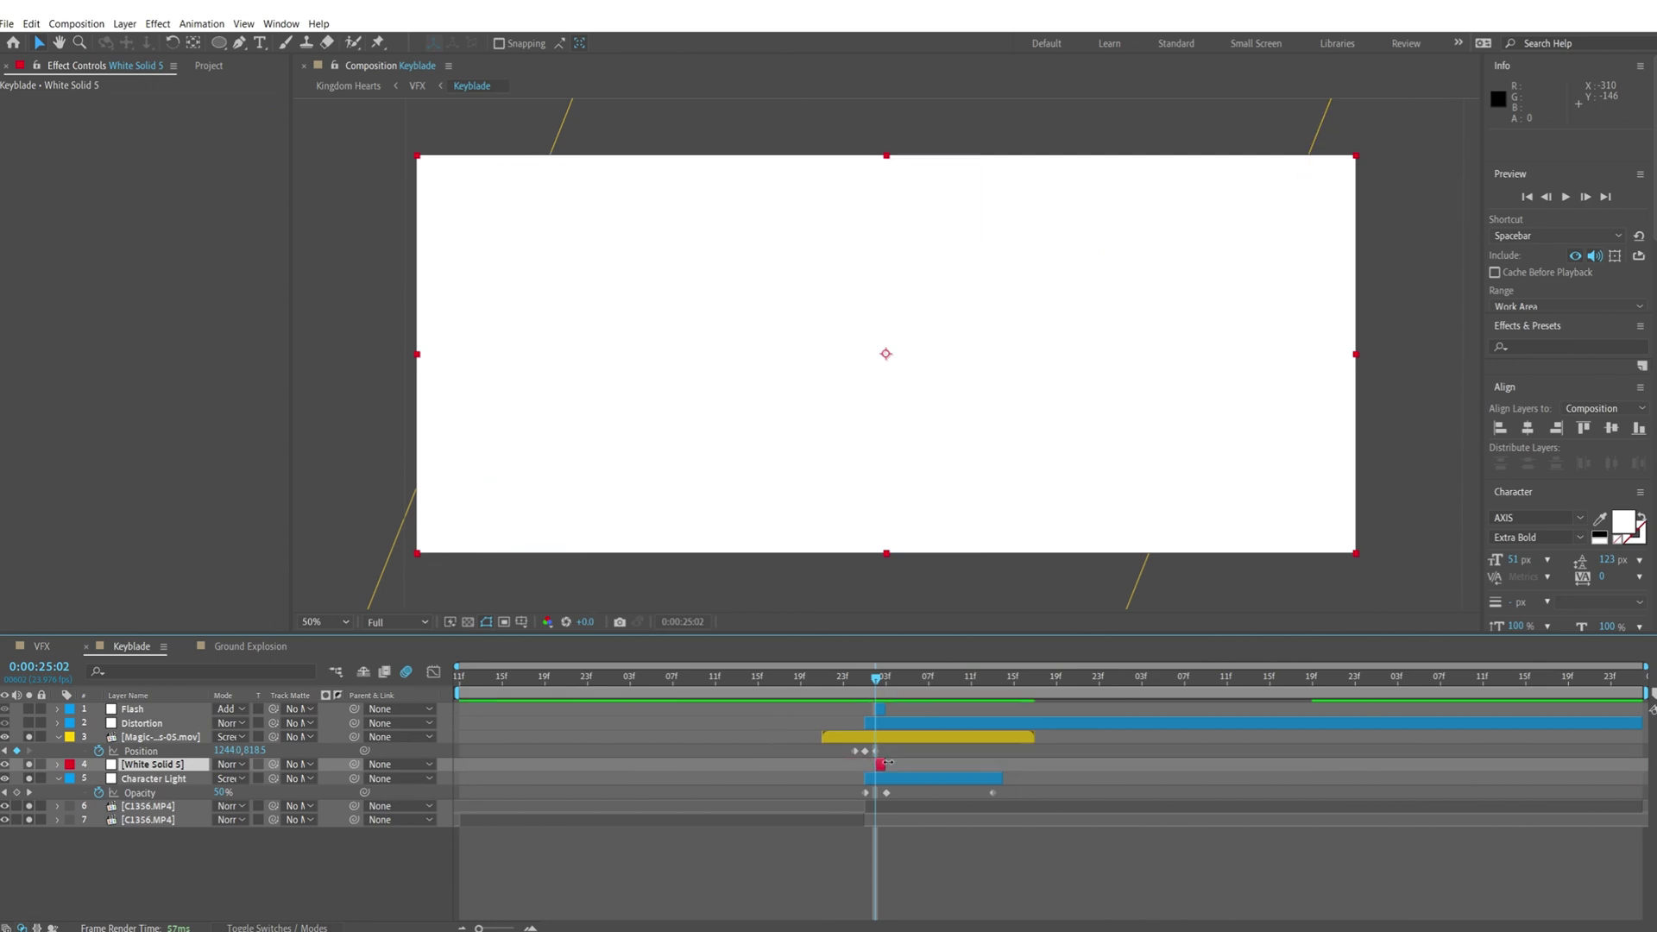
key(Delete)
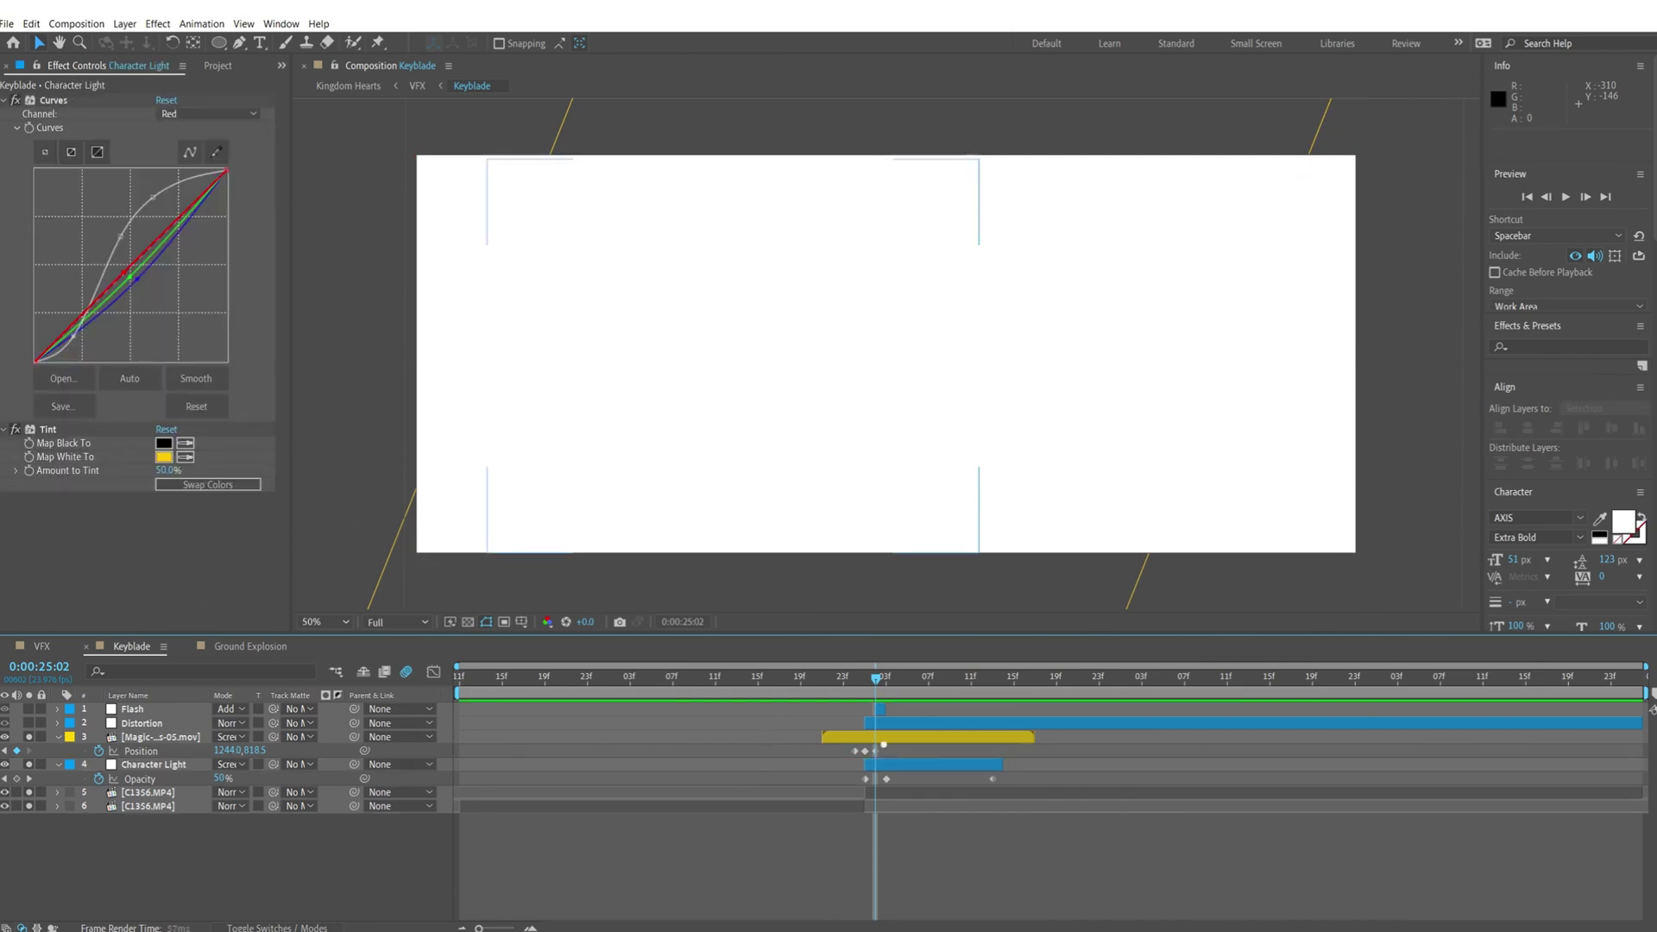
Step: Reveal the Flash layer's Opacity and solo the layer along with the others
click(882, 709)
key(t)
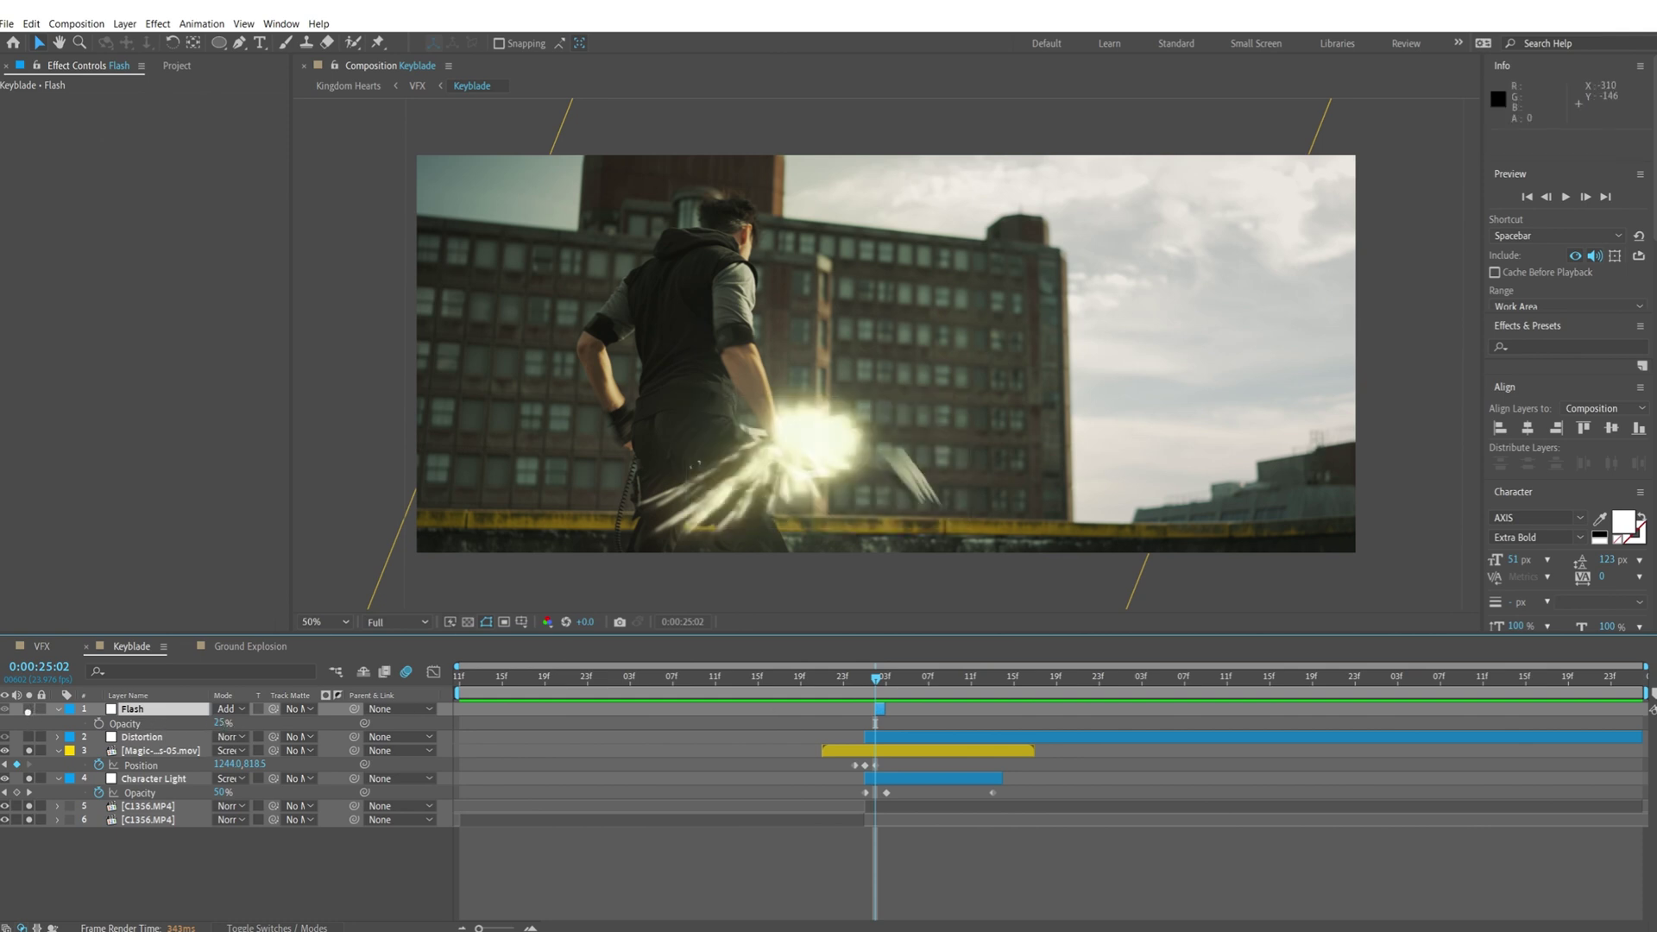
click(28, 709)
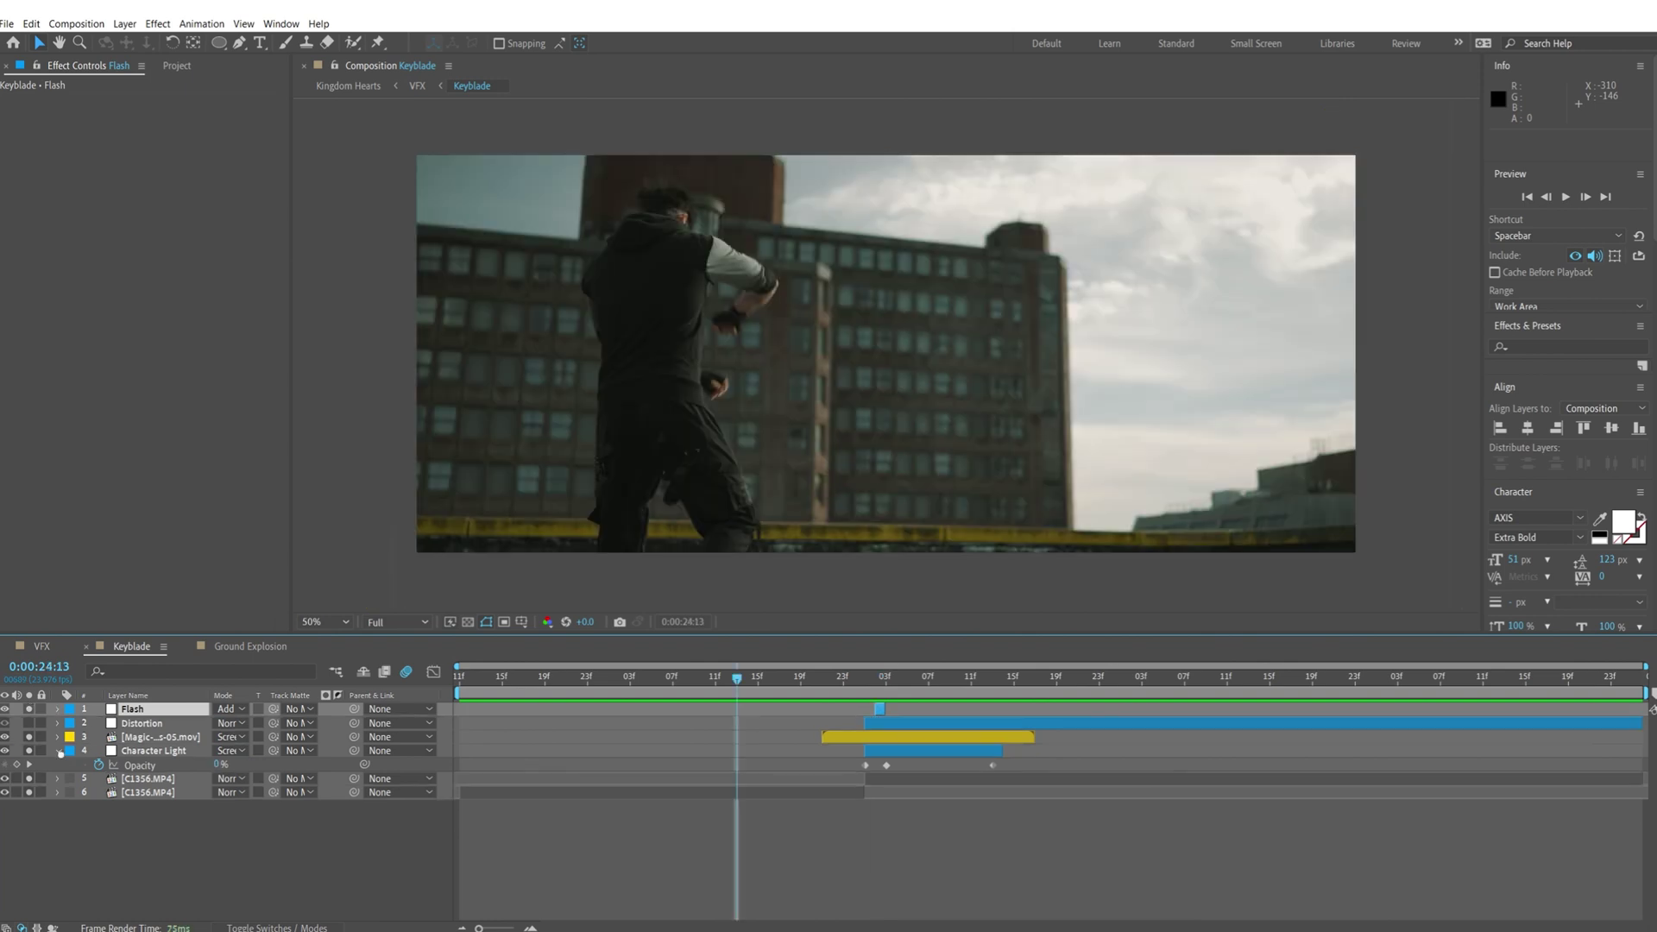
Step: Turn off all the layer solos and select the Heat Distortion effect on the Distortion layer
click(28, 710)
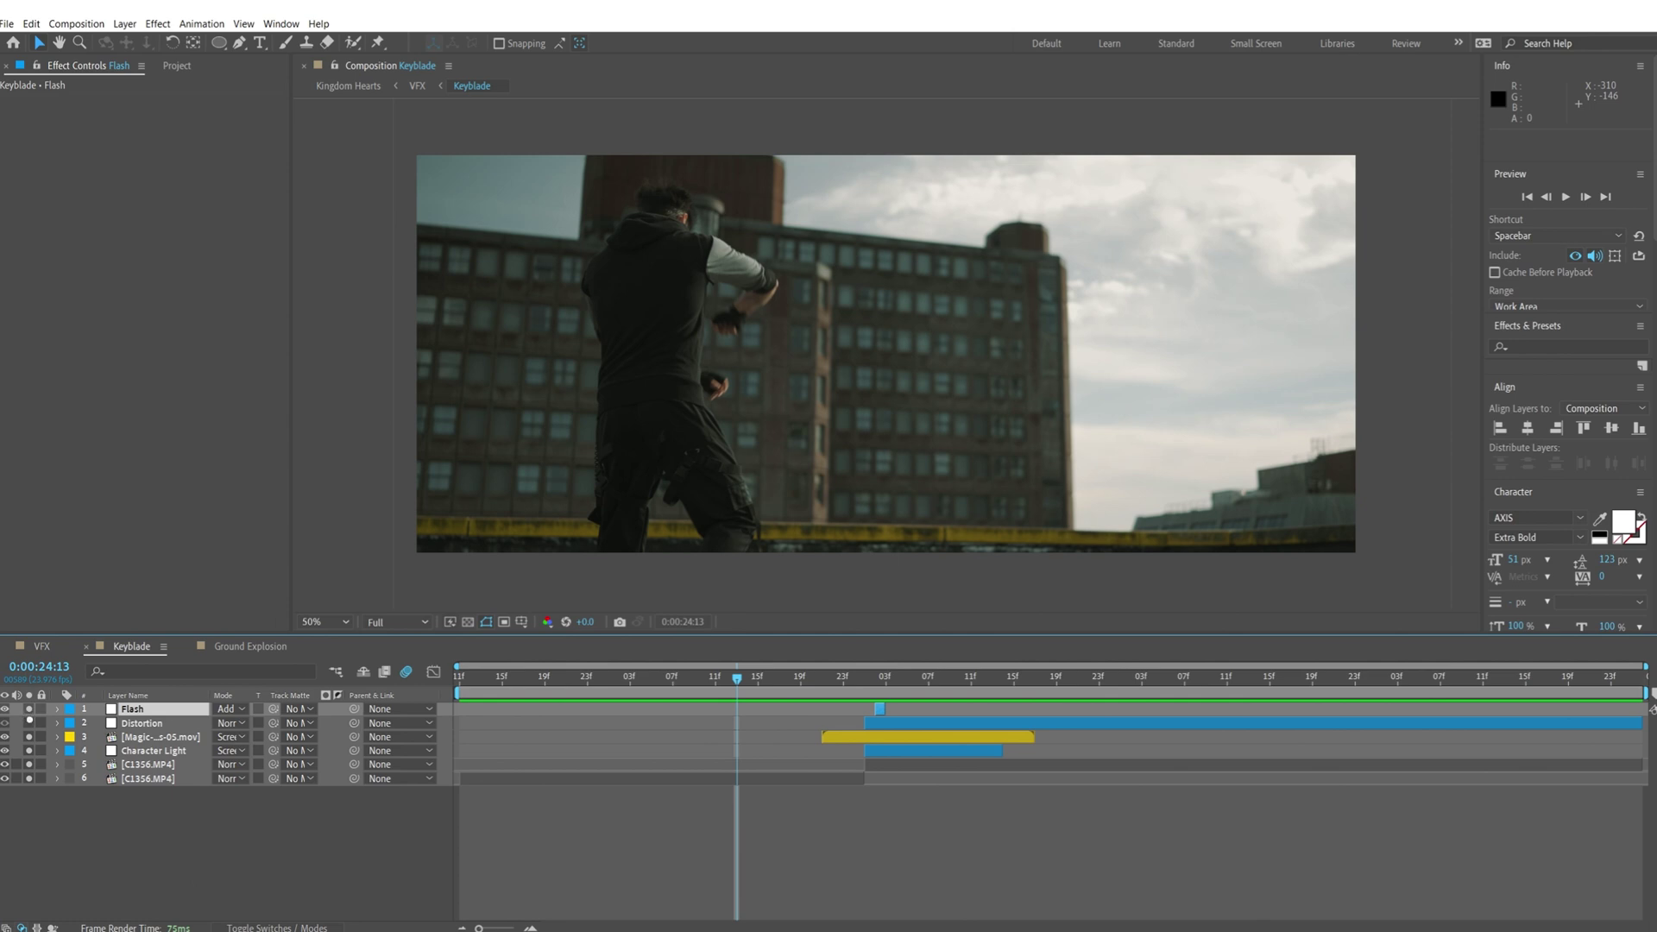
click(164, 725)
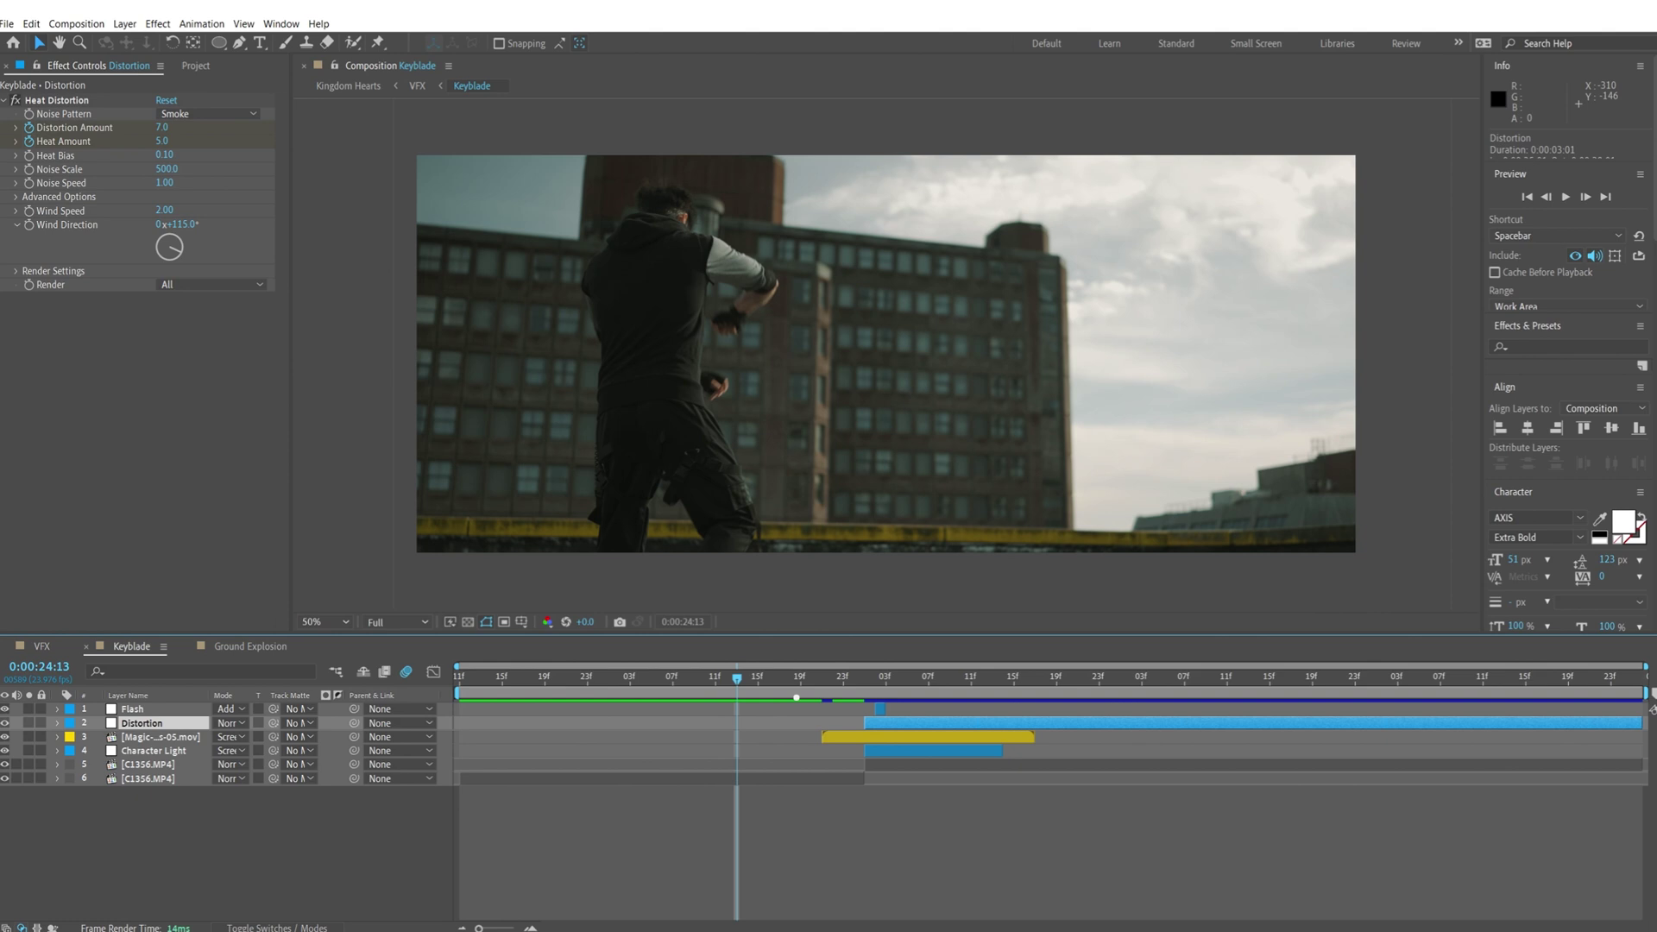
click(92, 90)
click(86, 101)
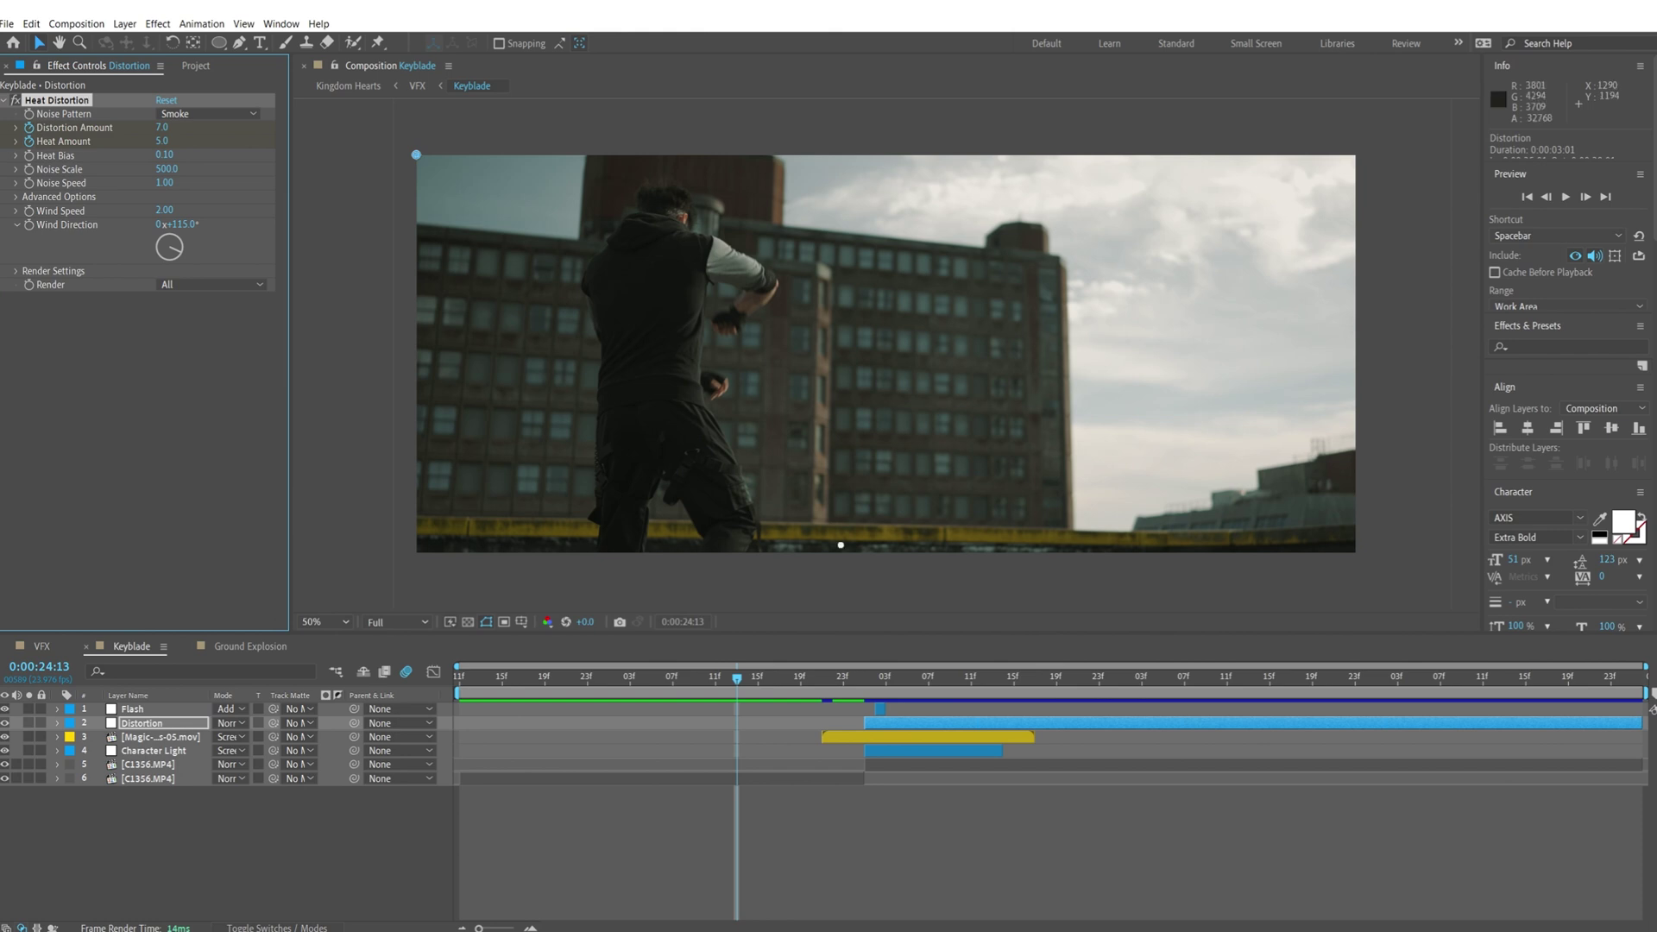
click(900, 722)
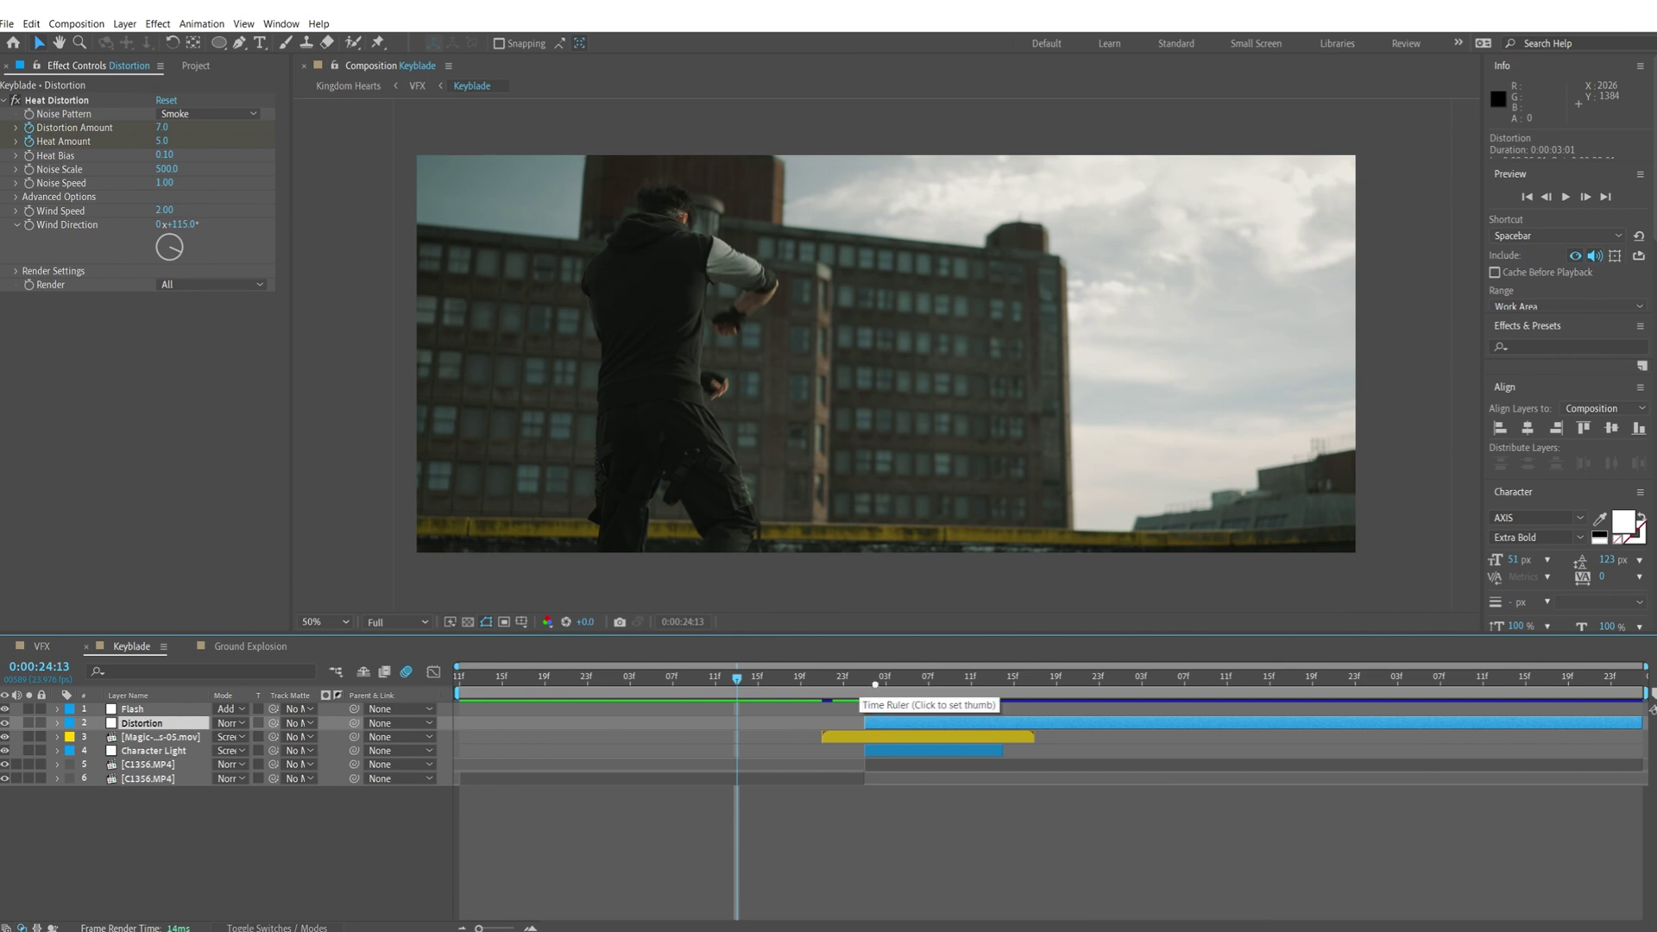
click(56, 100)
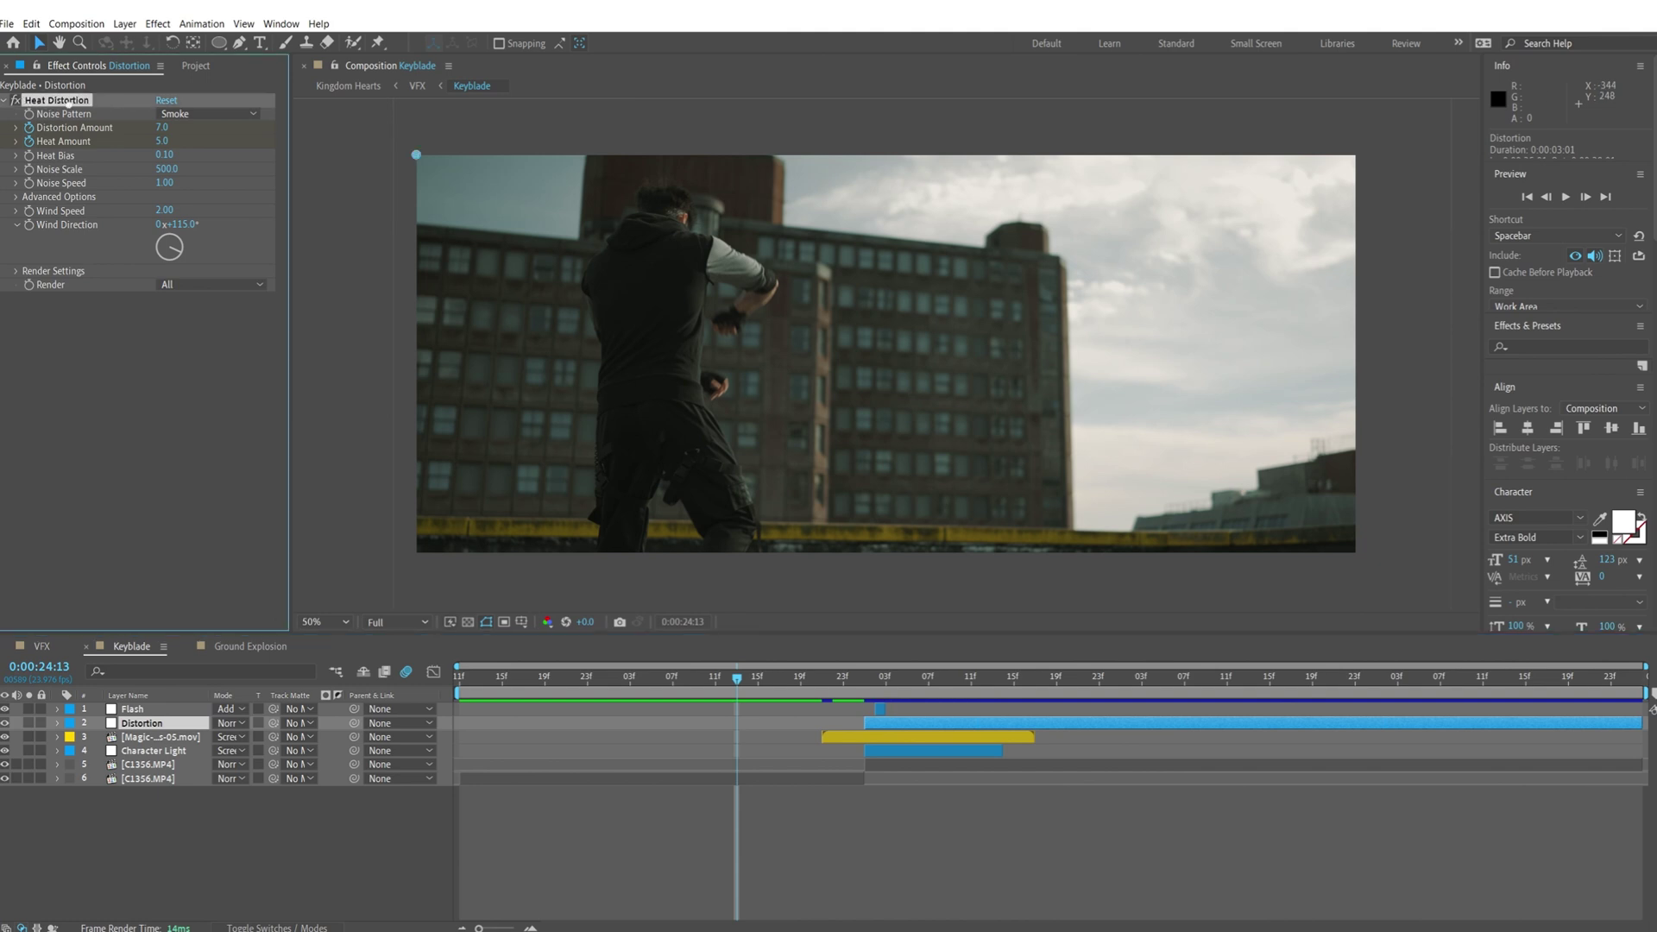
Step: Locate Heat Distortion among the Video Copilot effects and keep the Distortion layer's Noise Pattern on Smoke
click(158, 24)
mouse_move(195, 832)
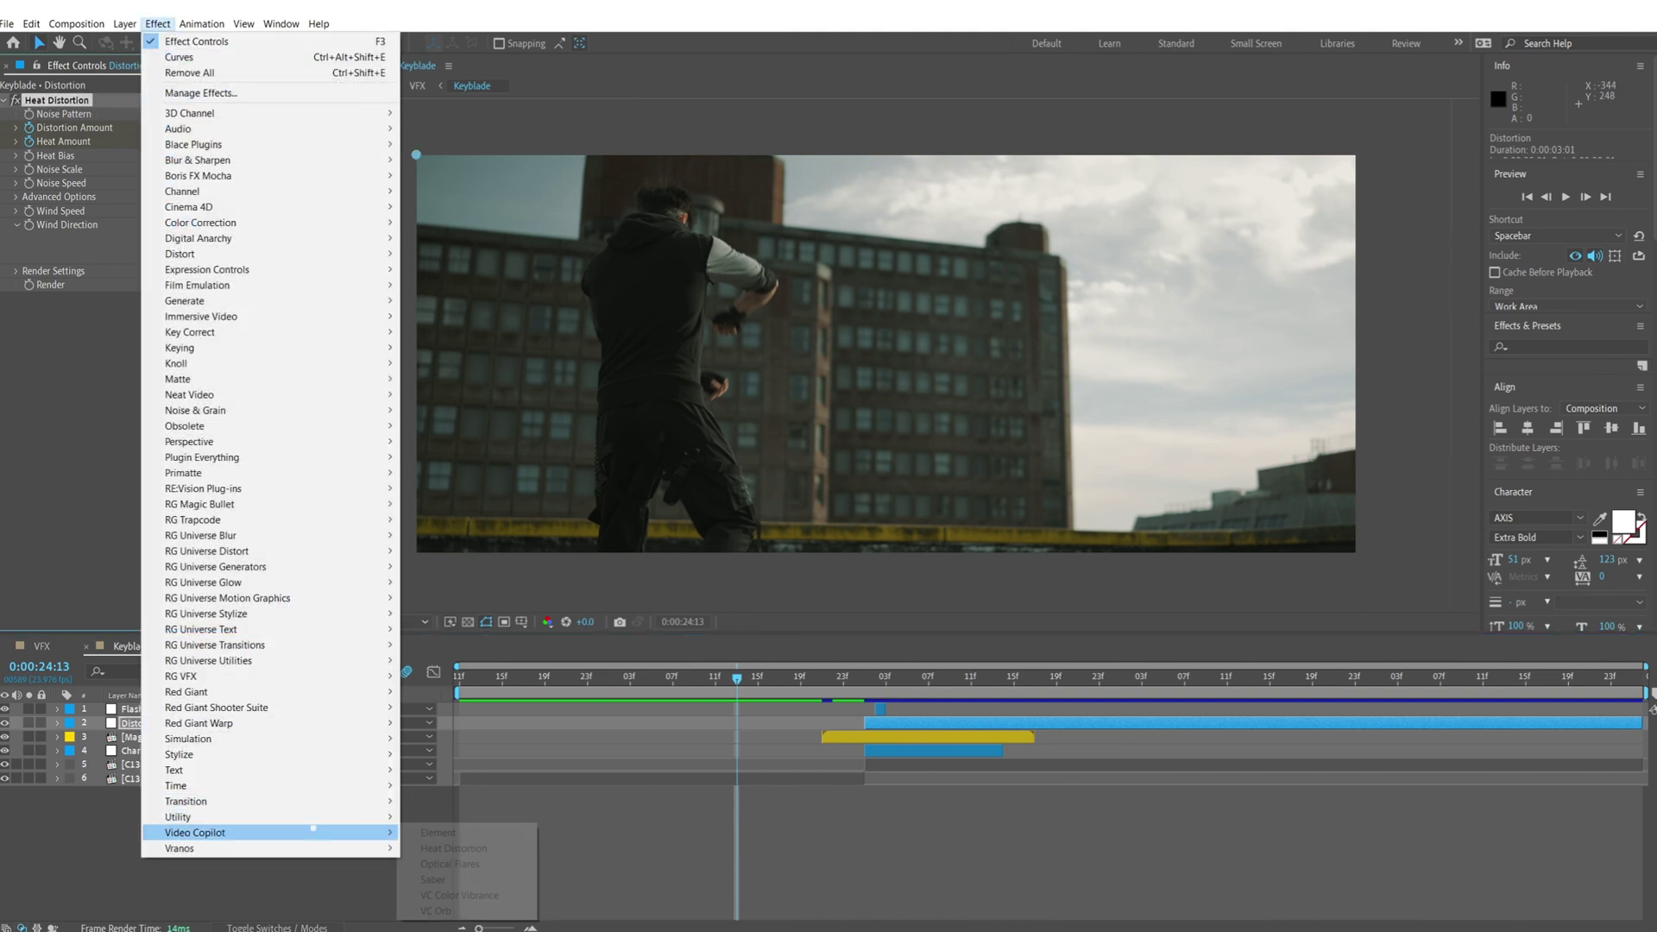
click(467, 849)
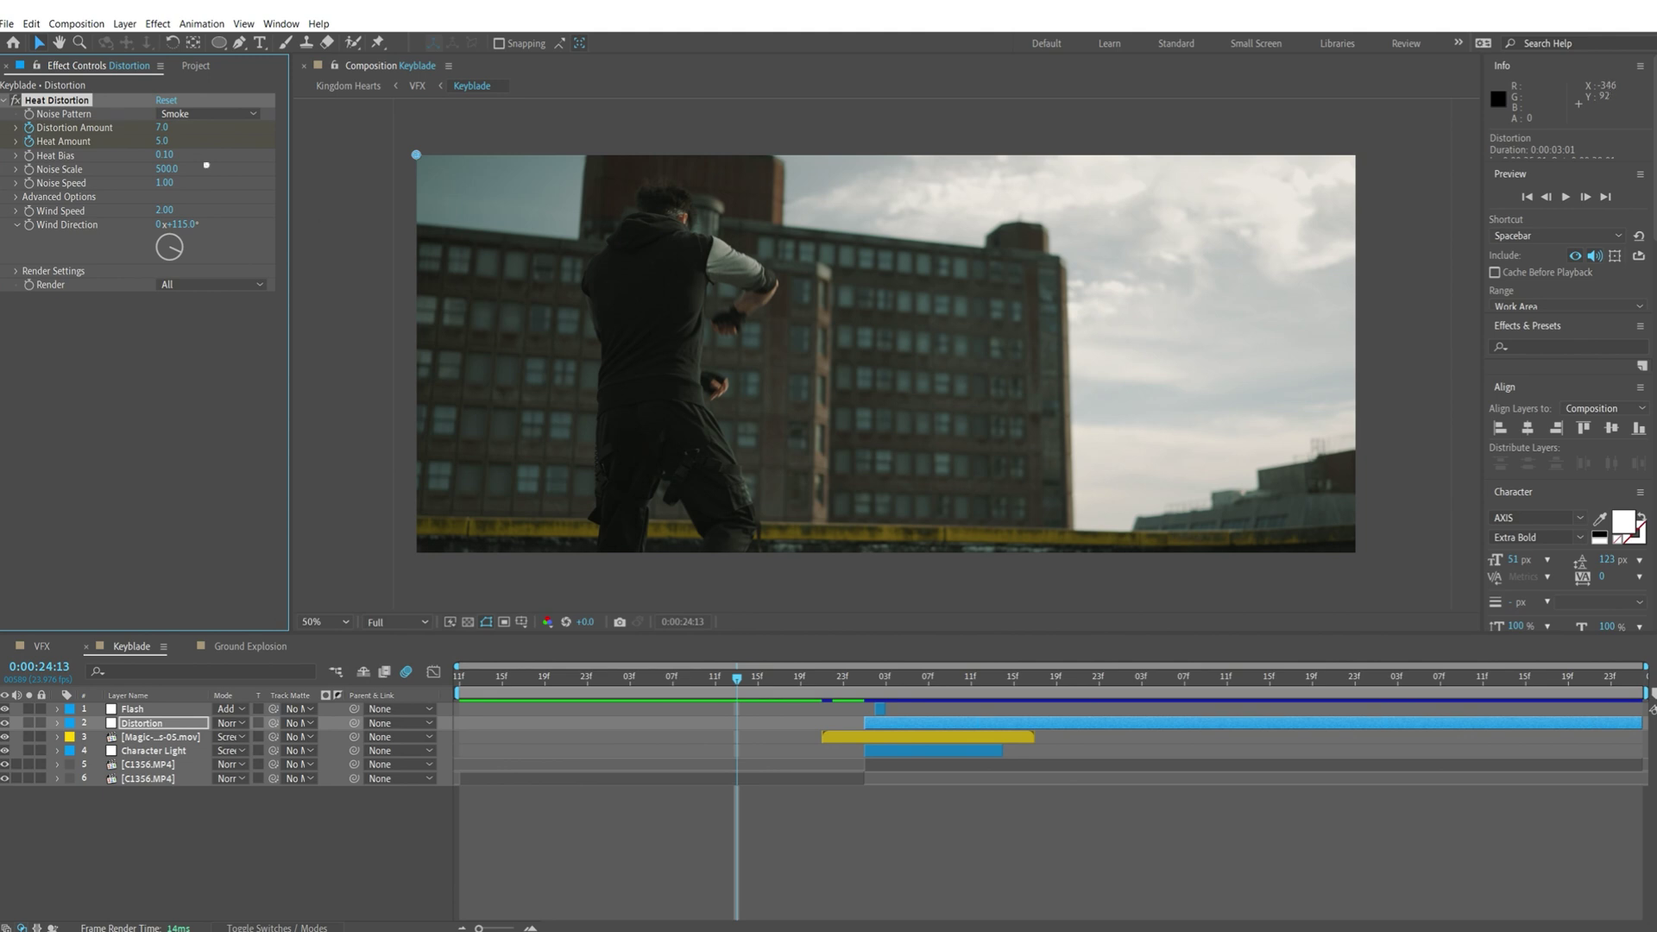
click(207, 113)
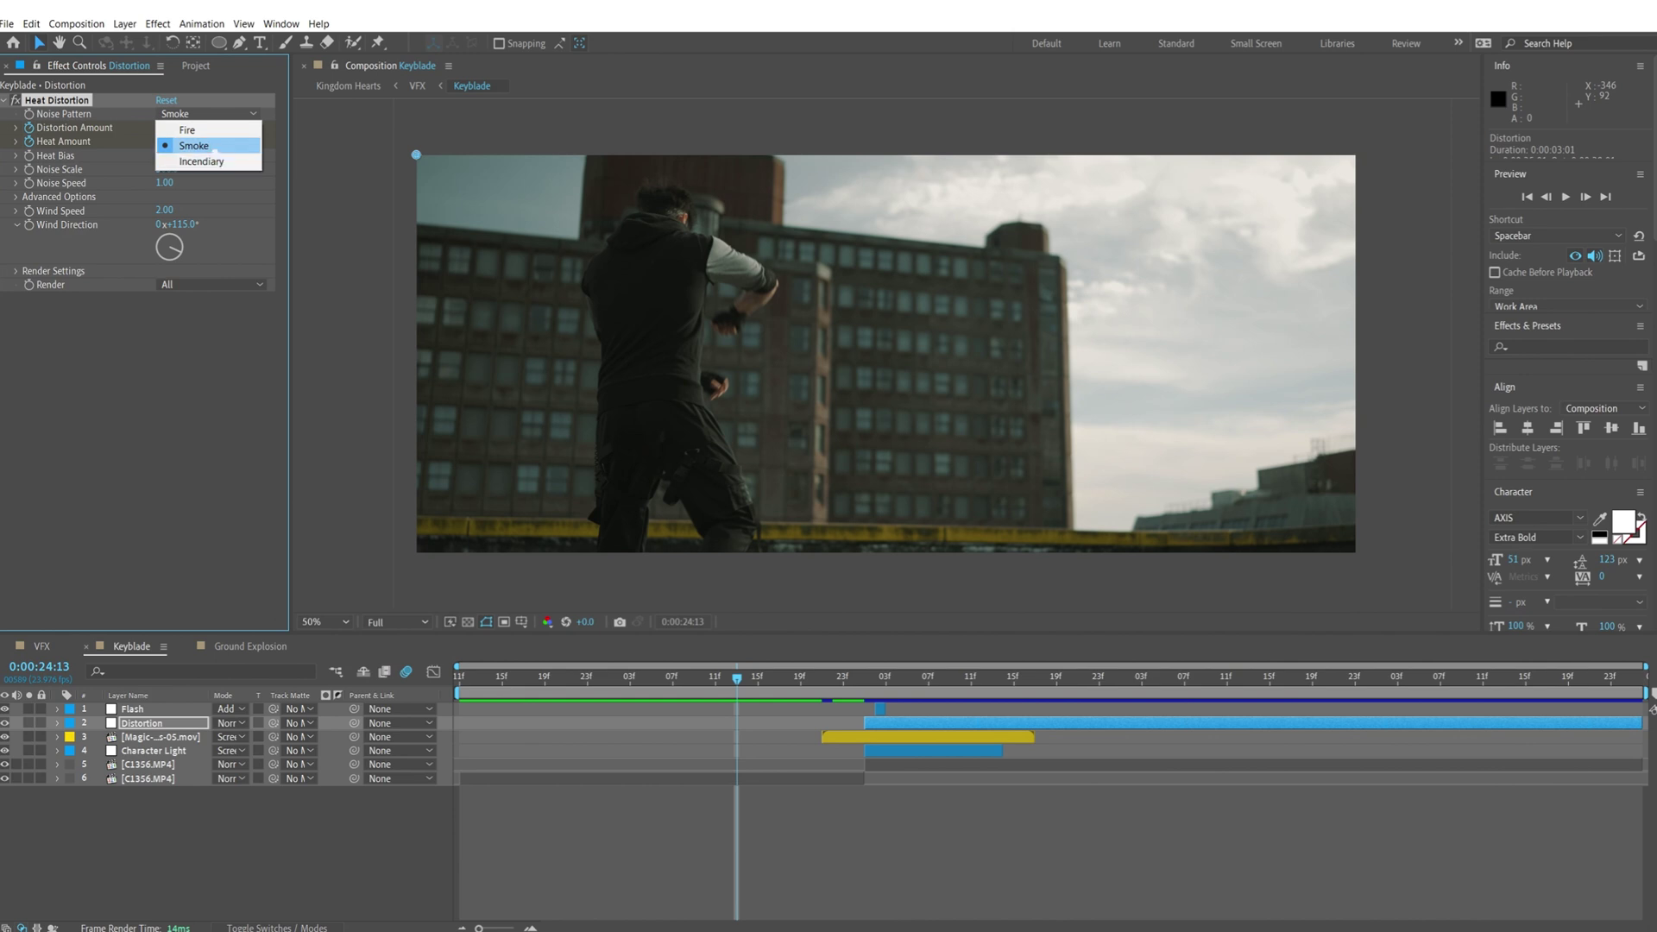
click(215, 146)
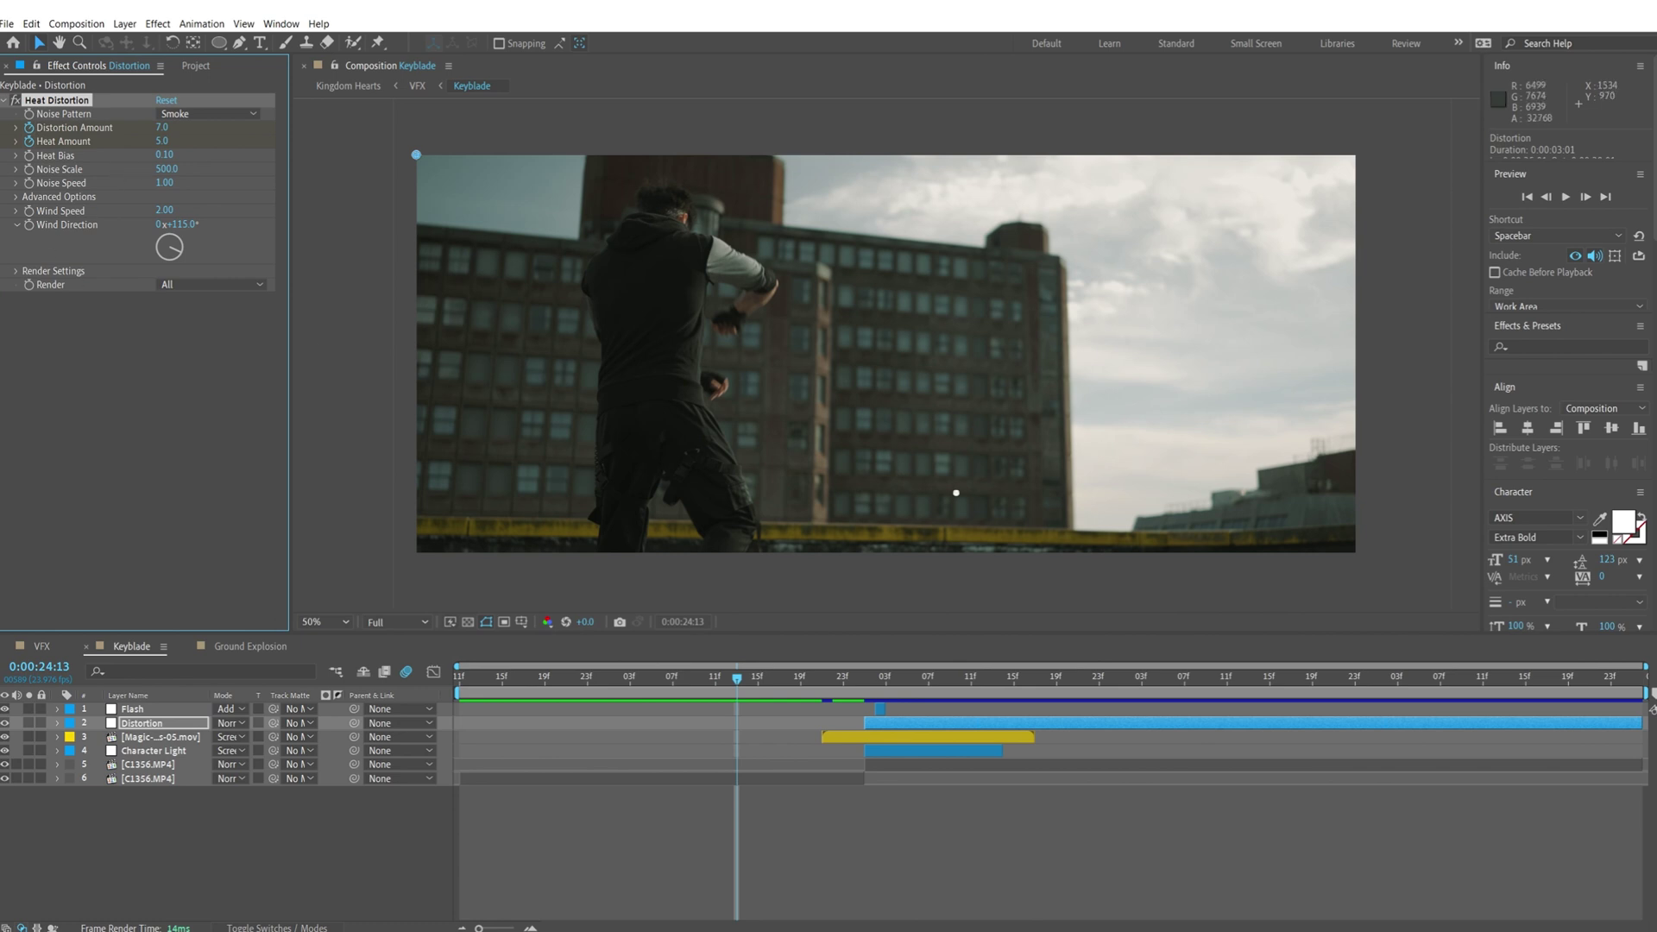
Step: Examine the heat distortion at 0:00:25:06 and its Distortion Amount and Heat Amount keyframes from 0:00:25:16 to the layer's end
drag(874, 685, 918, 684)
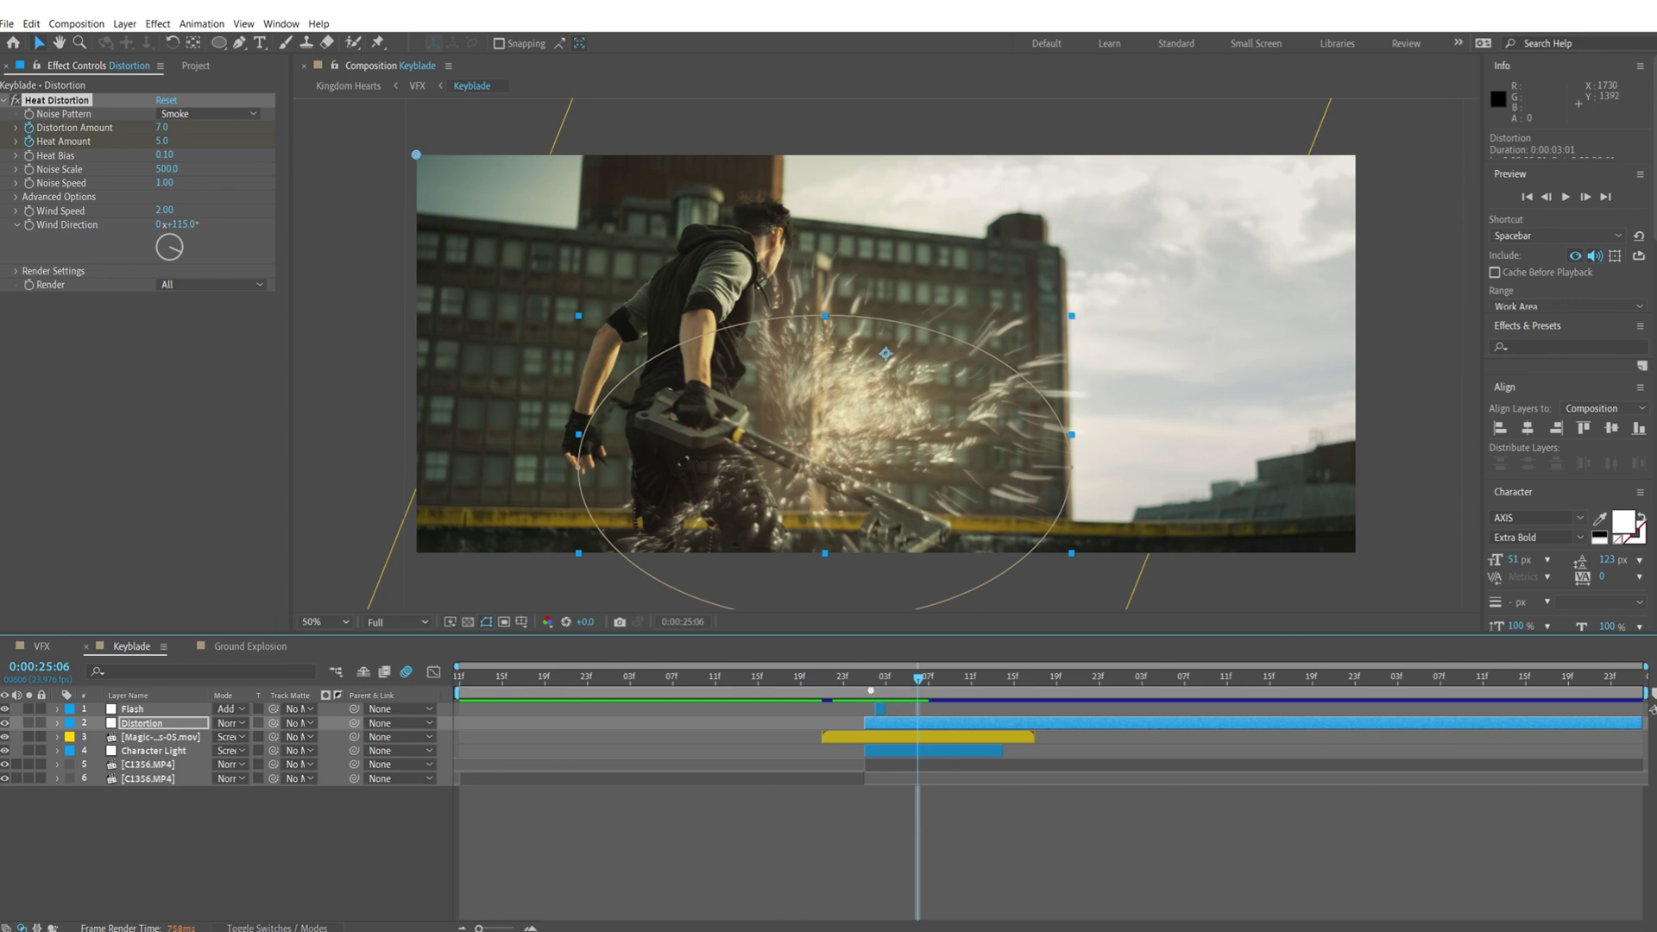
mouse_move(897, 680)
mouse_down()
mouse_move(851, 689)
mouse_move(907, 689)
mouse_up()
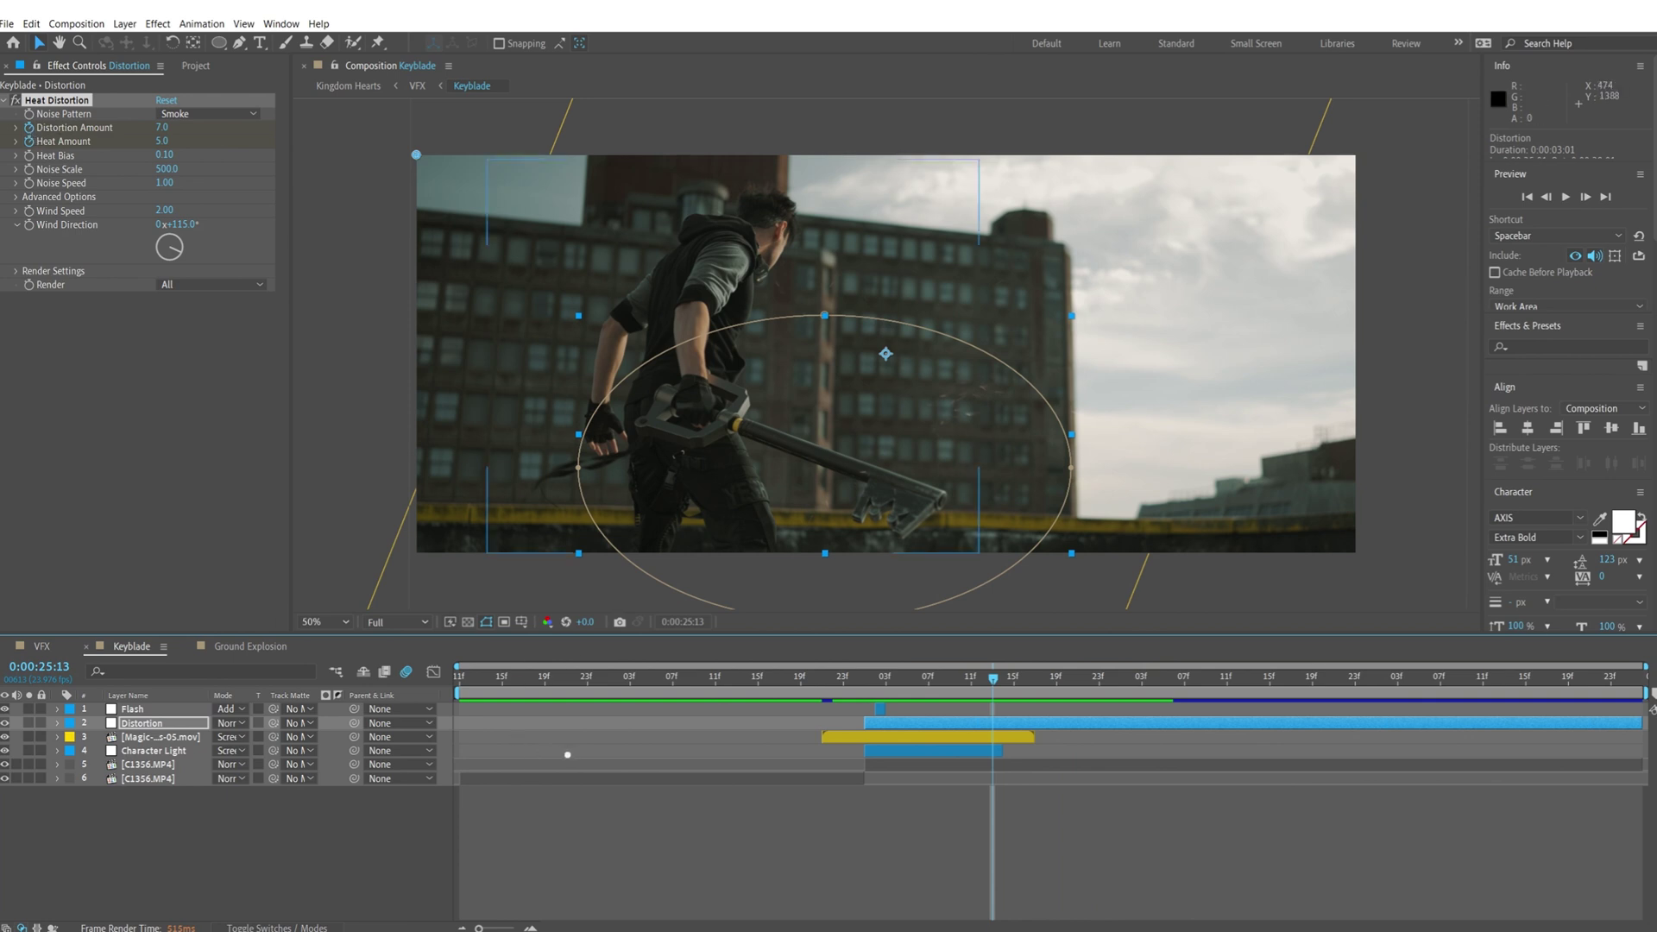
key(u)
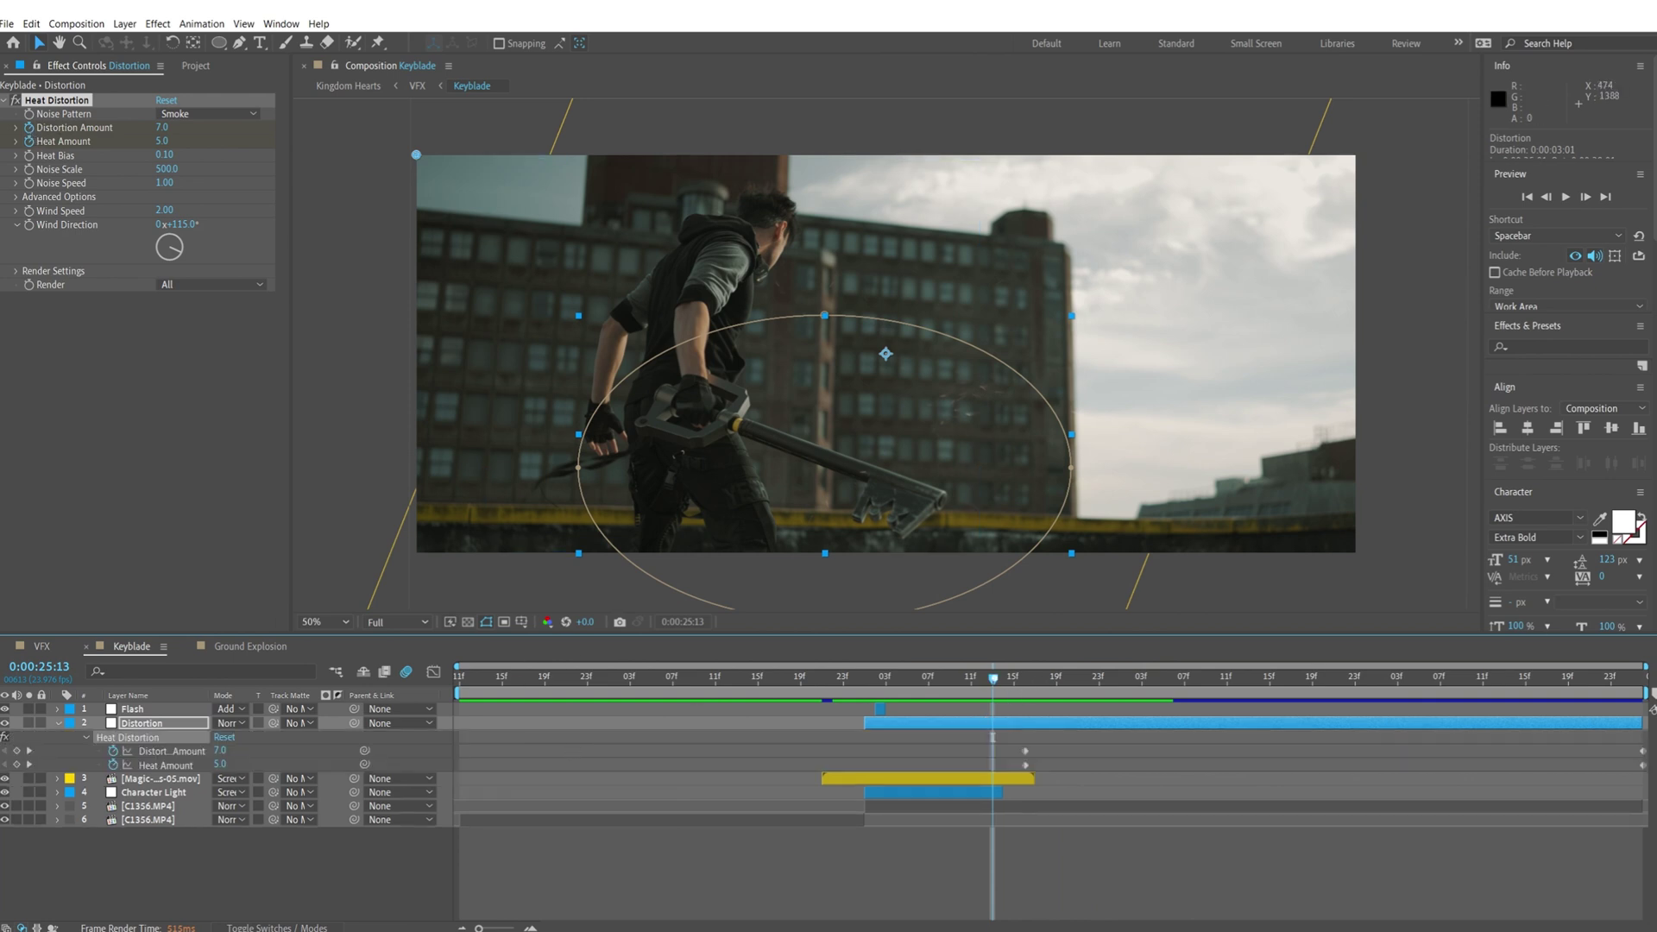
drag(1005, 688, 1025, 688)
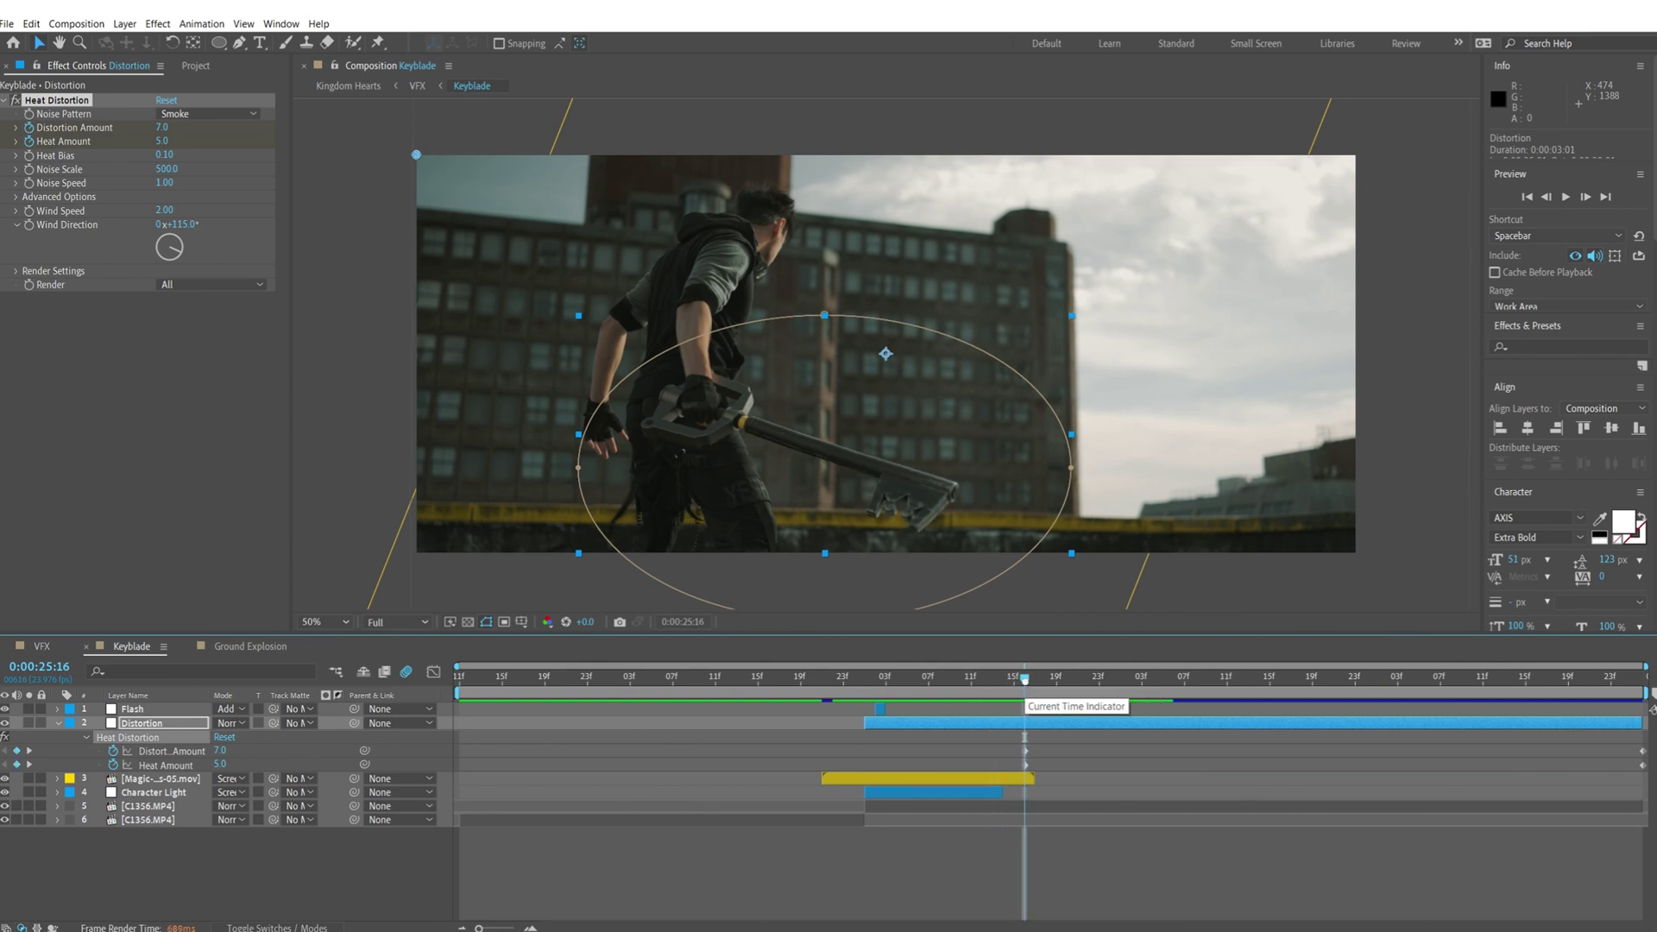
drag(1035, 683, 1632, 692)
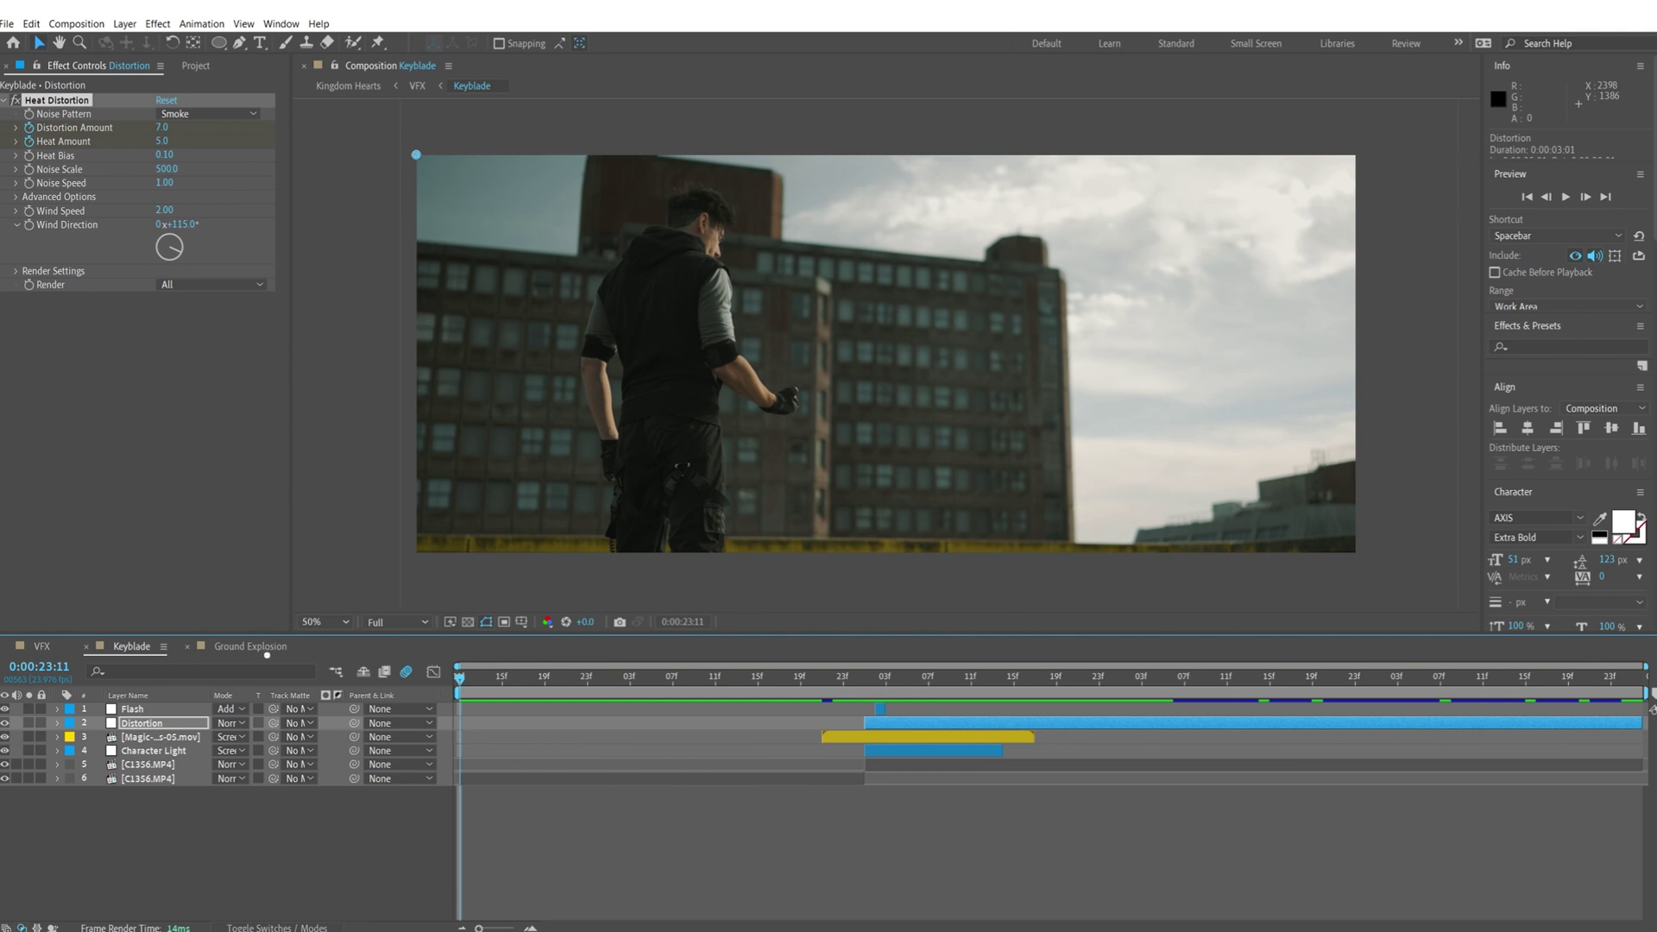
Step: Open the Ground Explosion composition at 50% magnification and solo its background footage layer at 0:00:27:03
click(260, 648)
drag(455, 679, 751, 686)
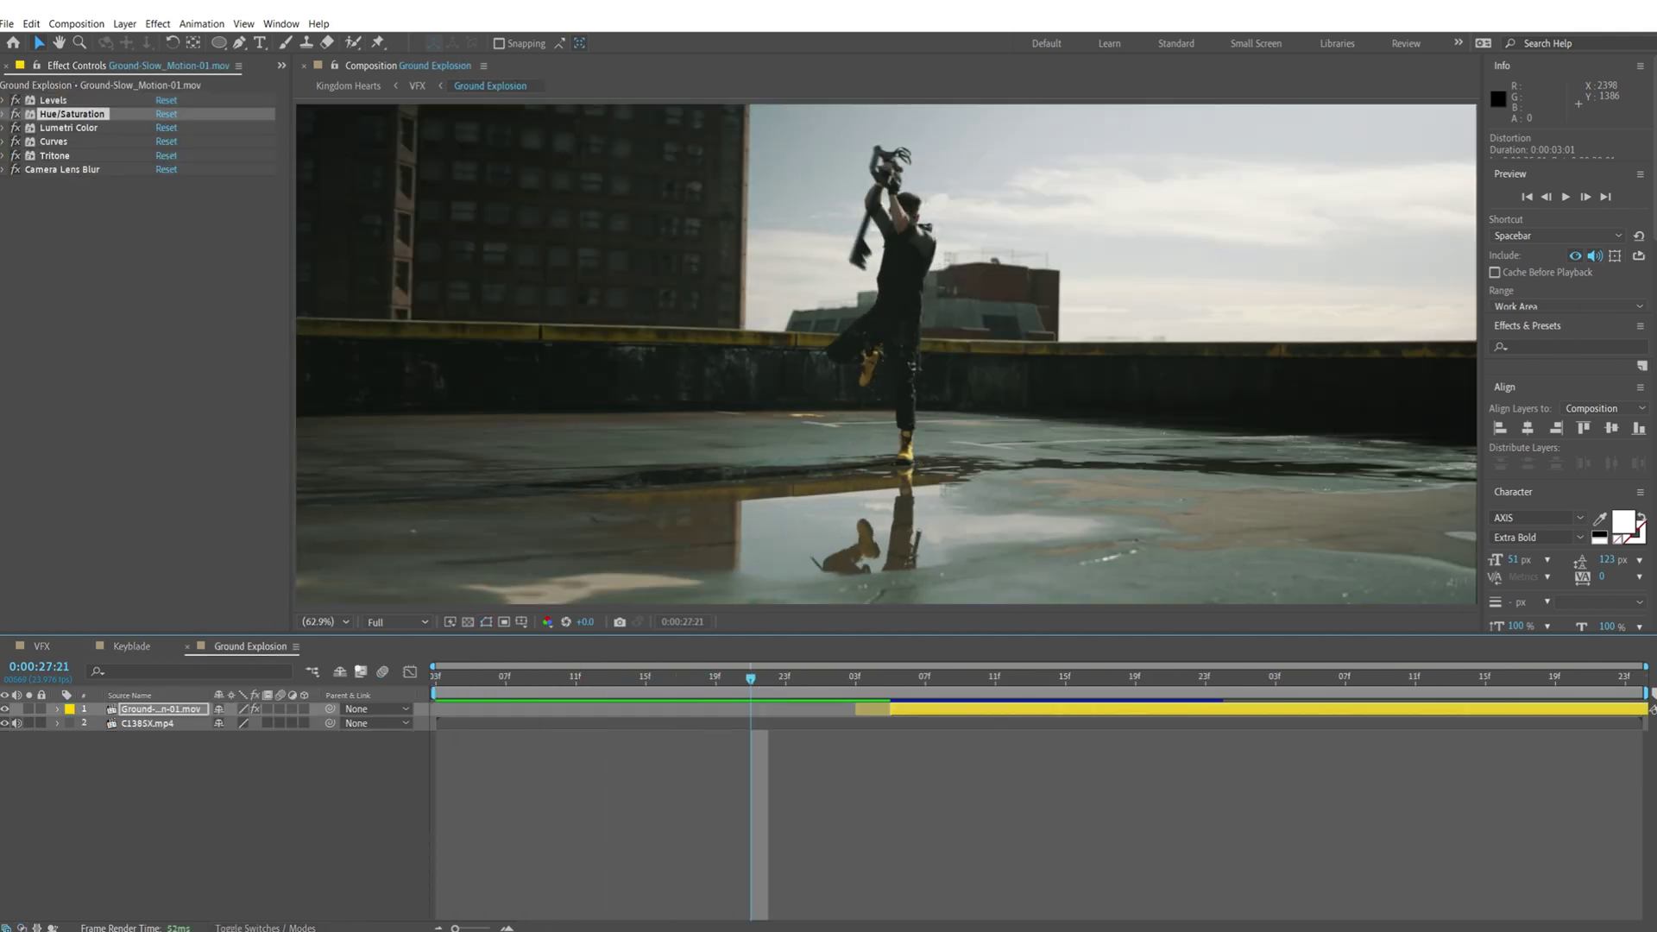
click(323, 622)
click(340, 785)
drag(751, 679, 267, 744)
click(38, 724)
click(30, 723)
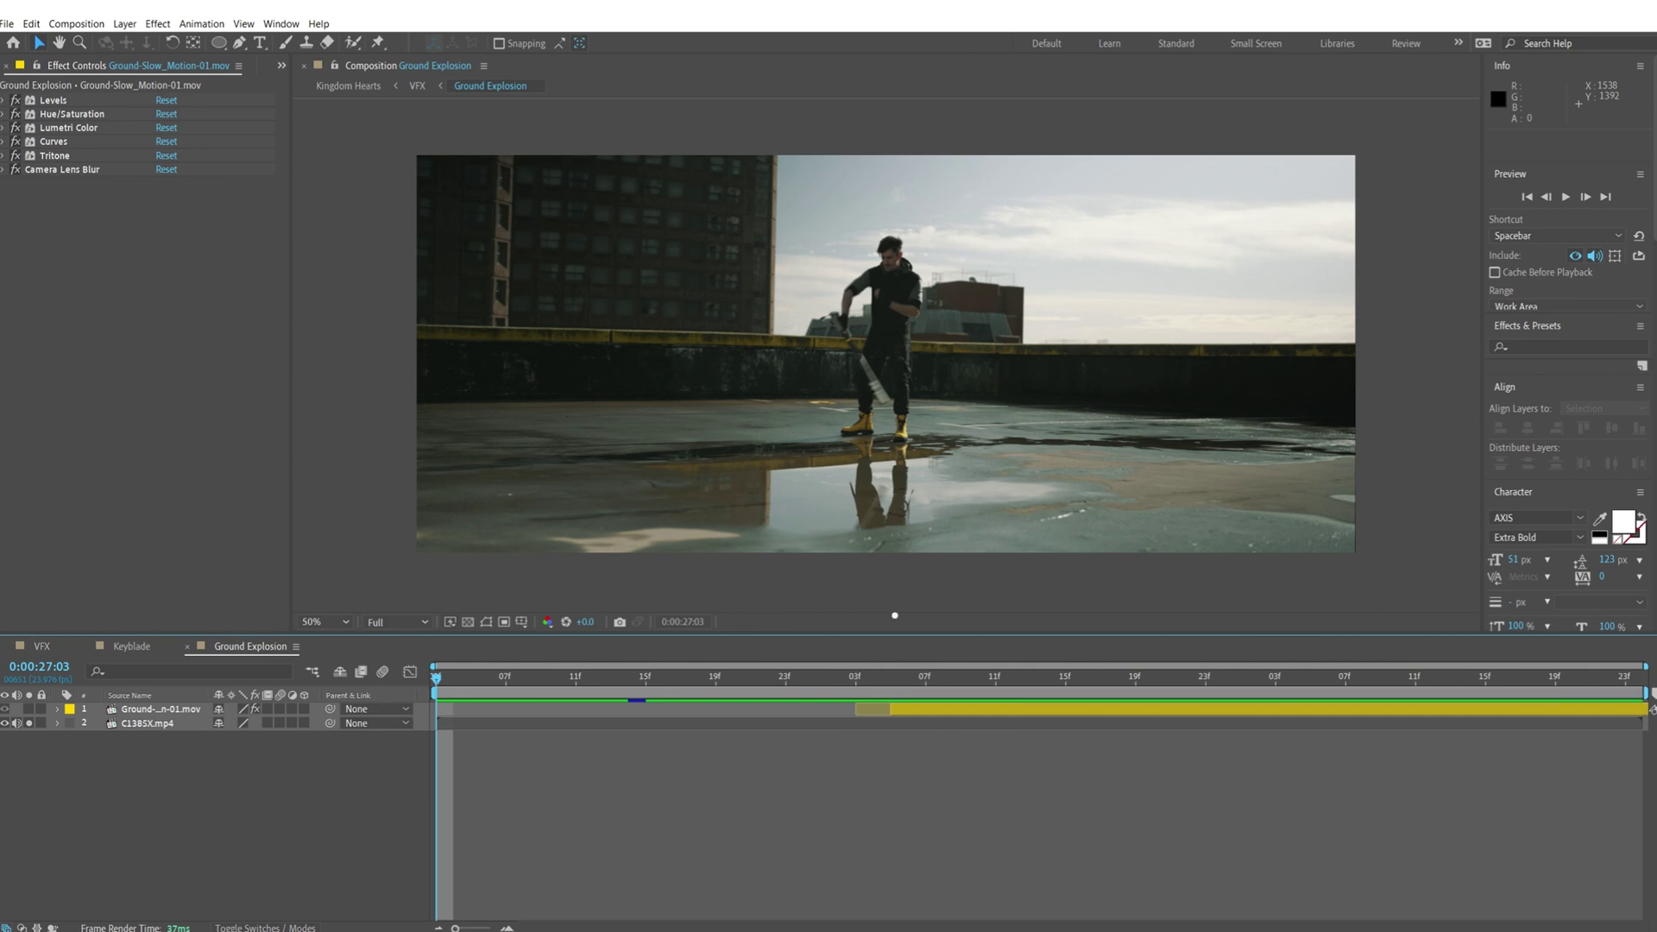
Step: Review the ground explosion over the footage at 0:00:28:17 and 0:00:29:07
drag(837, 679, 1101, 680)
key(space)
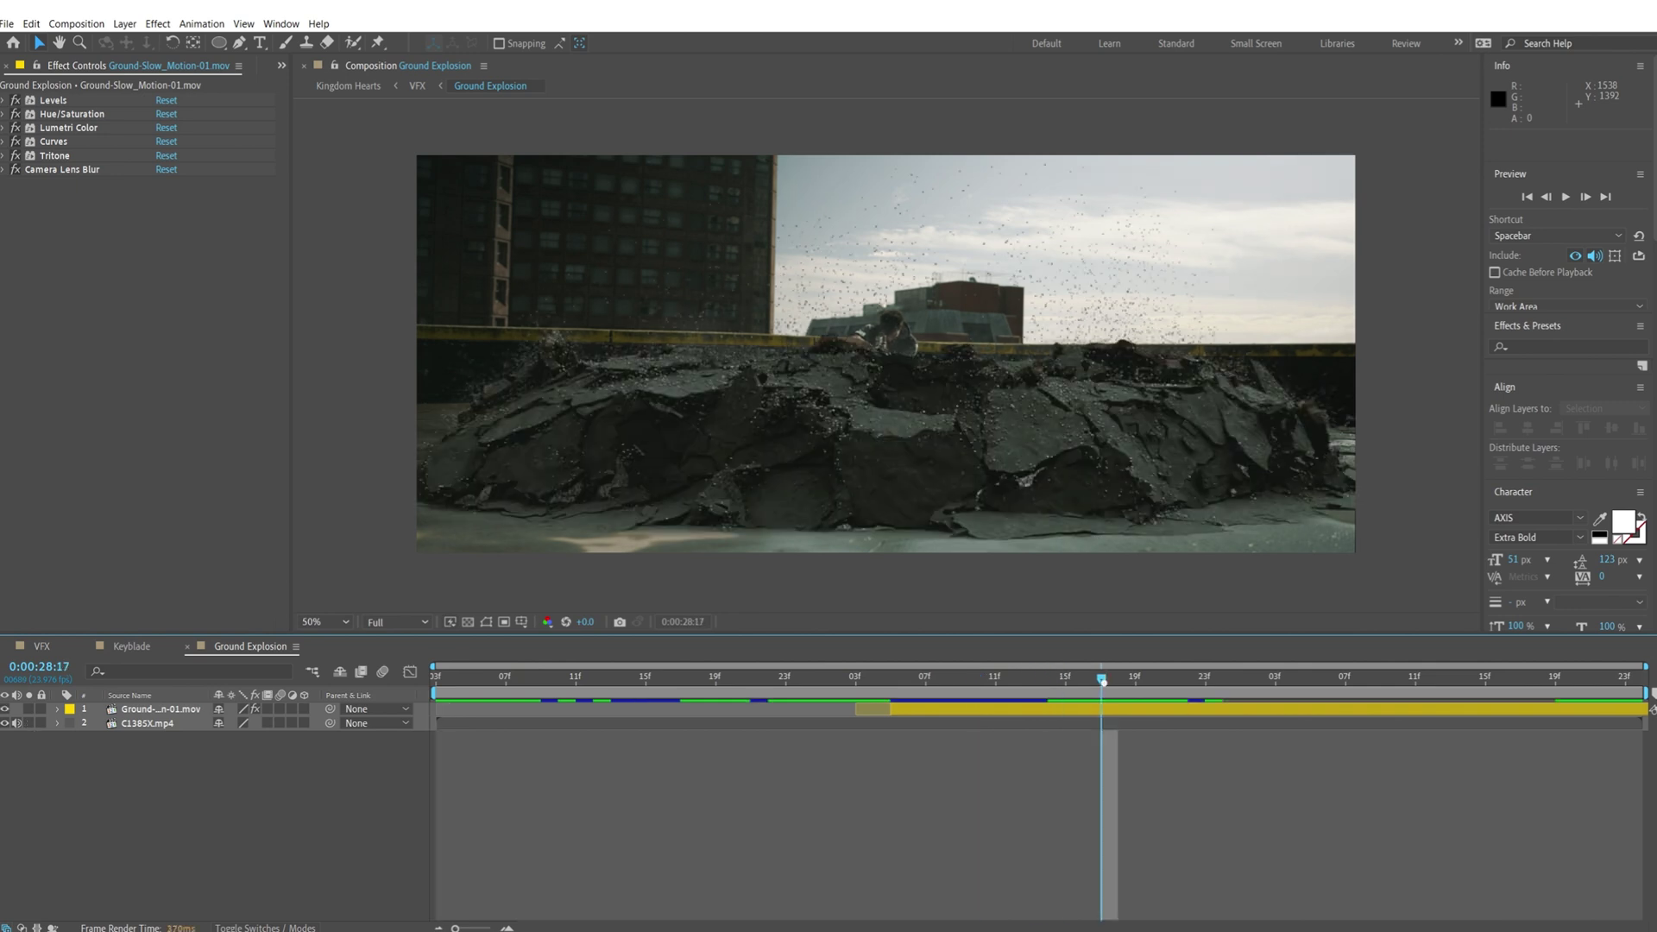
drag(1293, 689, 1346, 688)
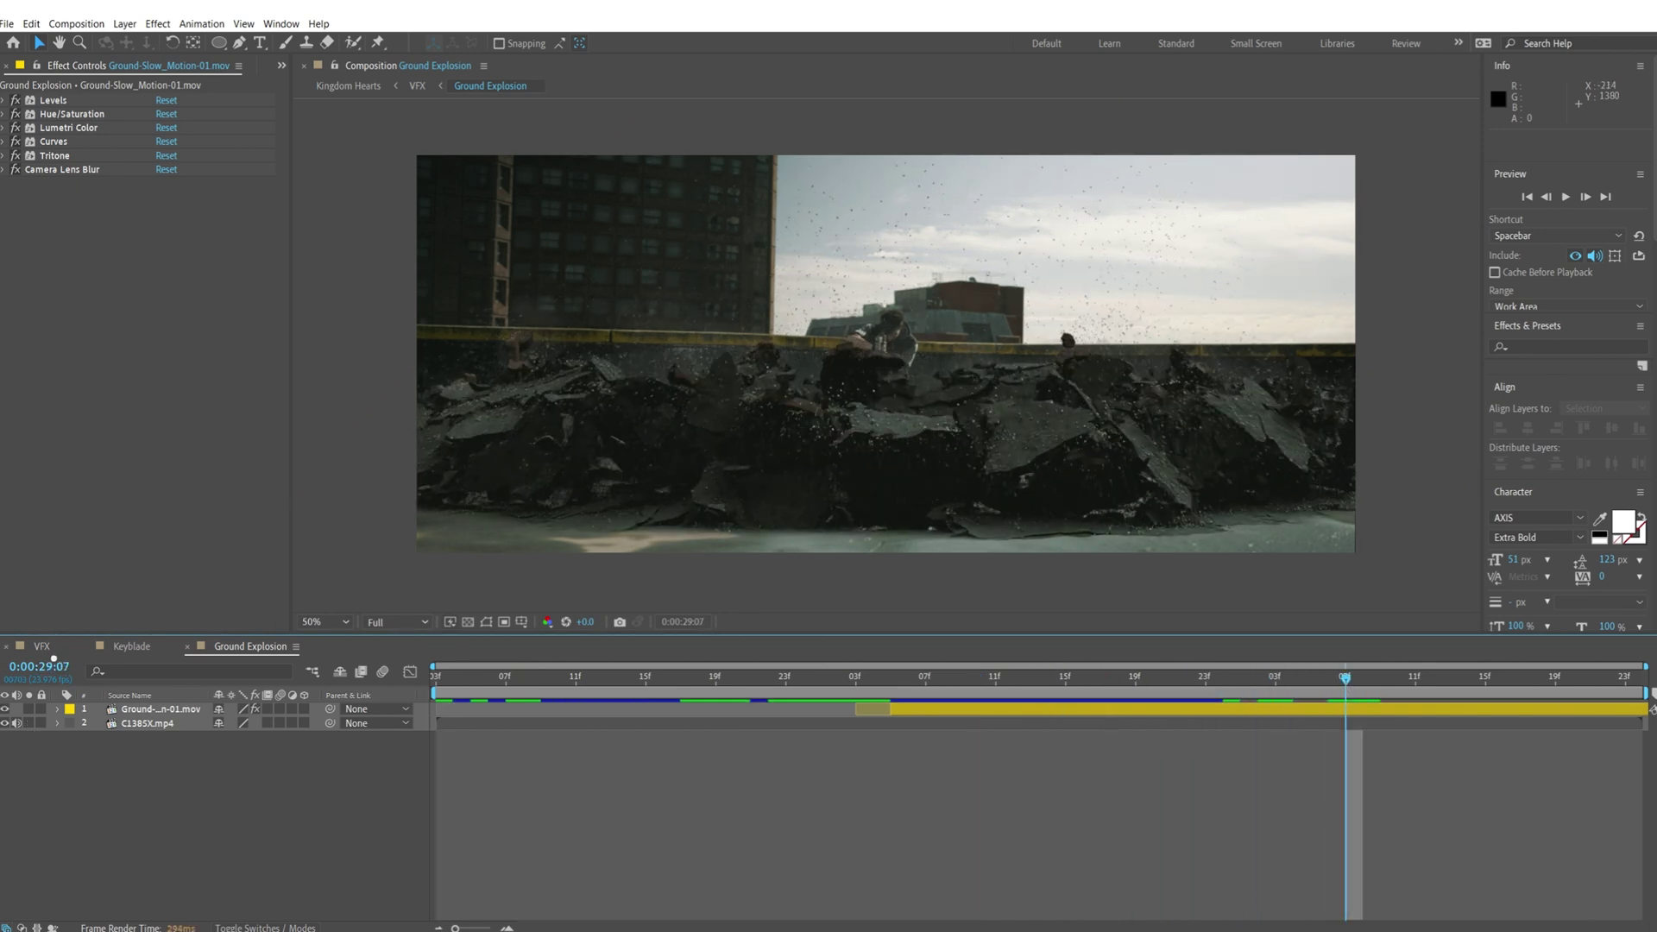
Step: Check the Ground Burst layer in the VFX composition, and return to the Ground Explosion composition
click(40, 645)
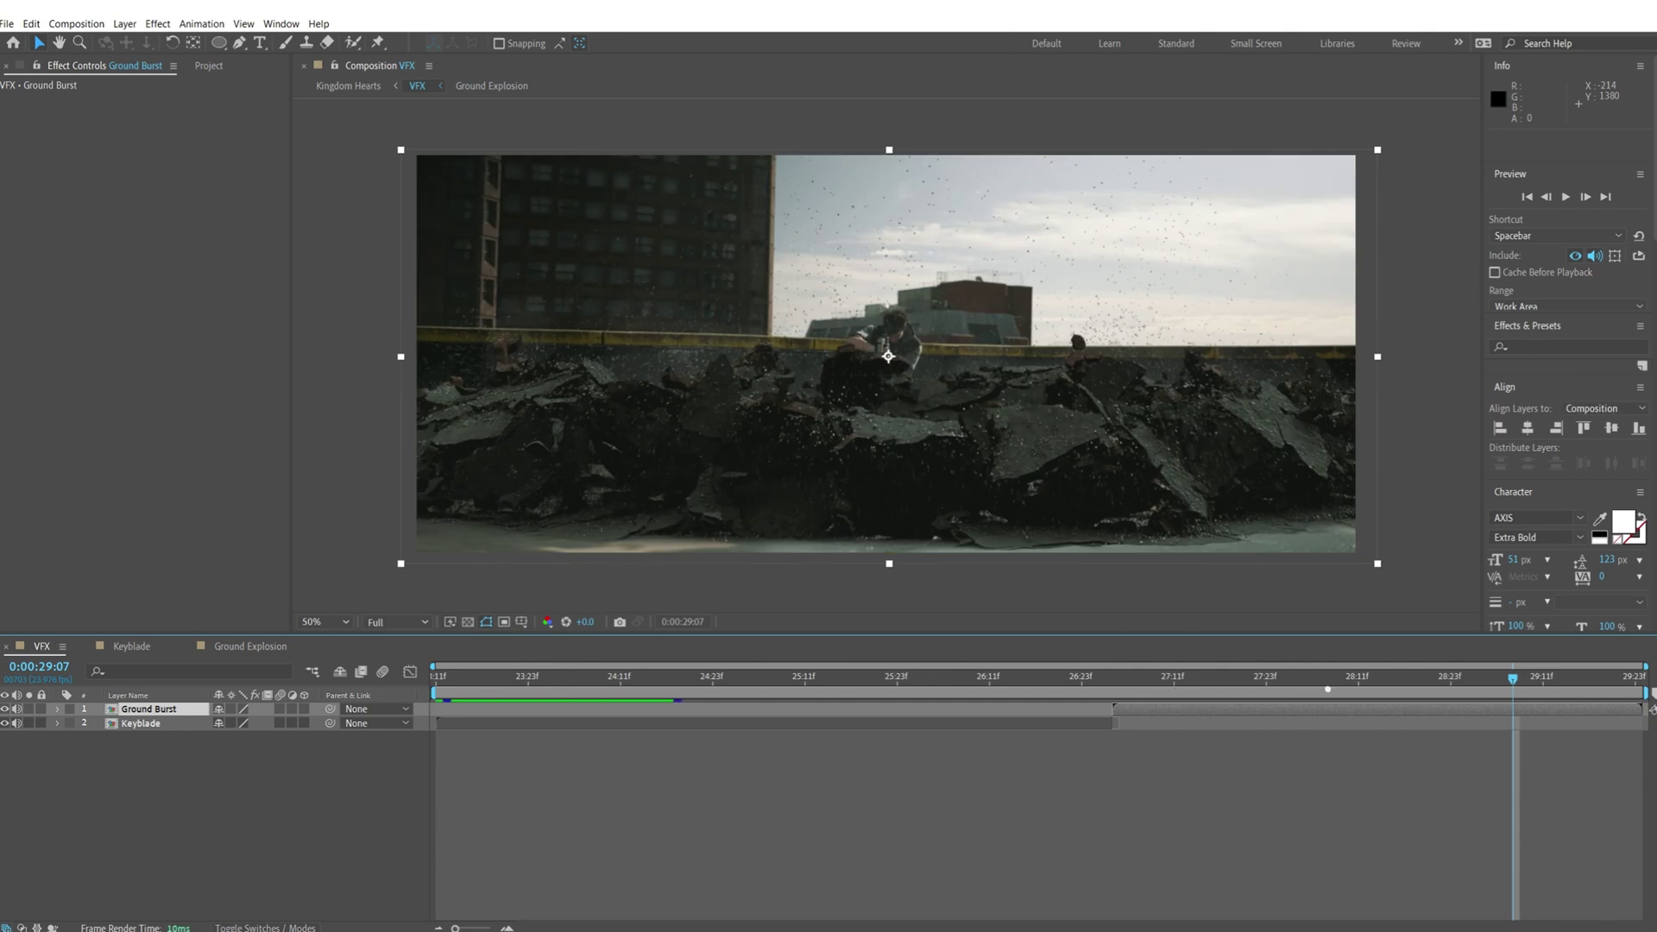
drag(1422, 684, 1531, 689)
click(259, 646)
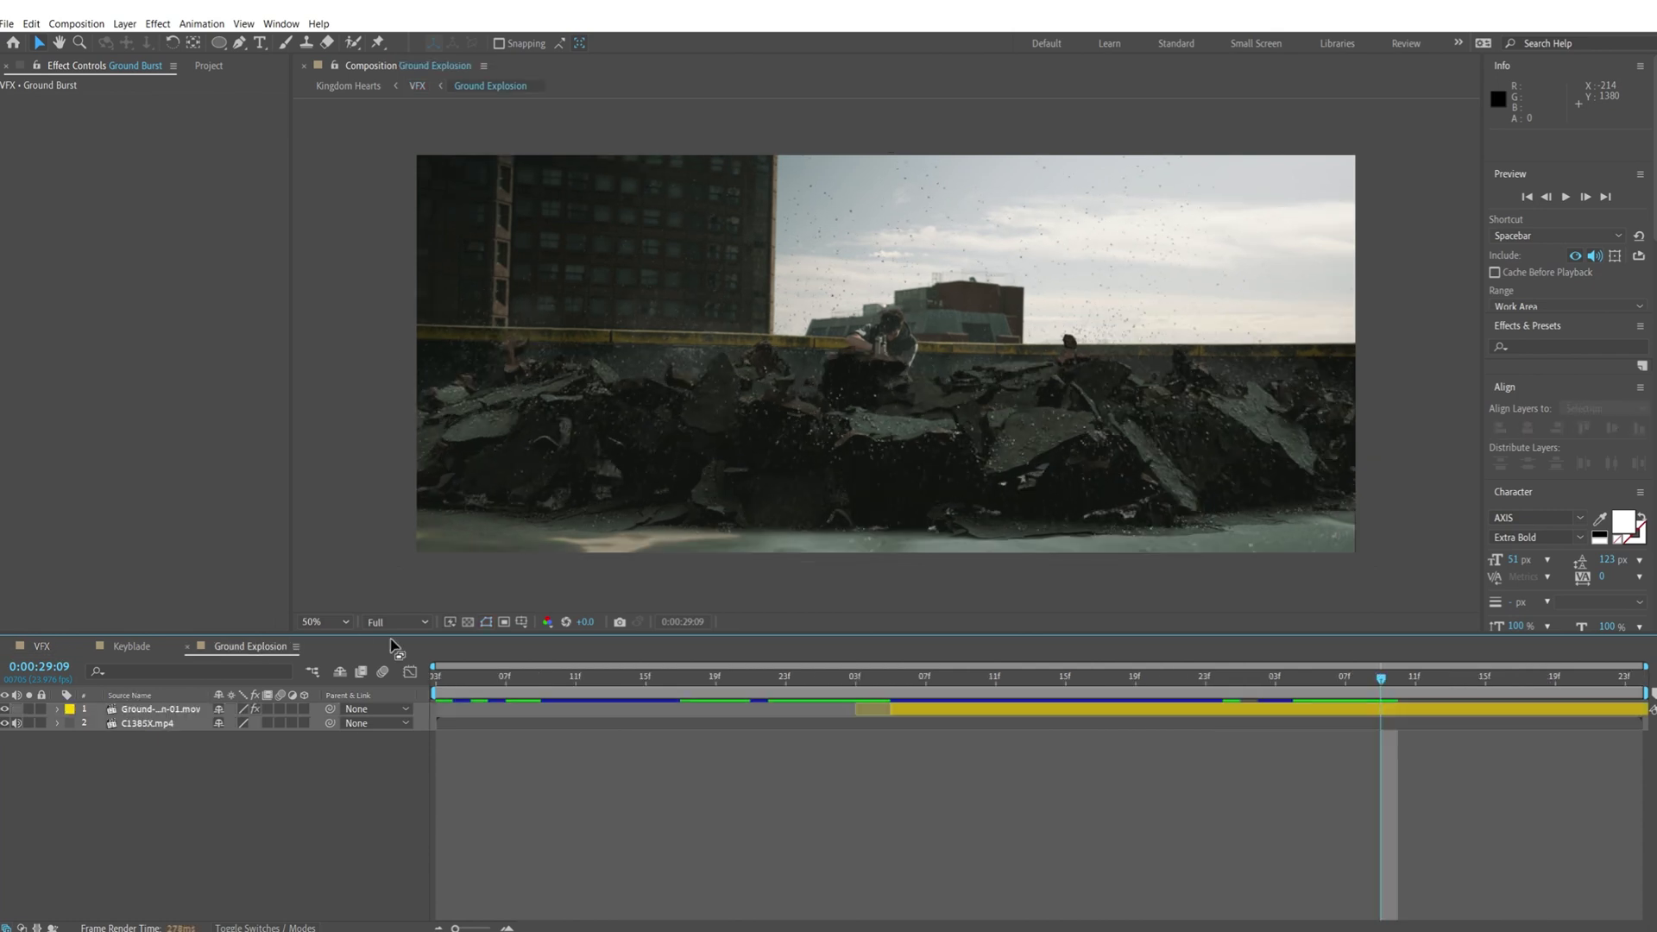
Step: Solo the background footage layer in Ground Explosion and move to the impact frame at 0:00:28:05
drag(744, 690, 873, 681)
click(30, 724)
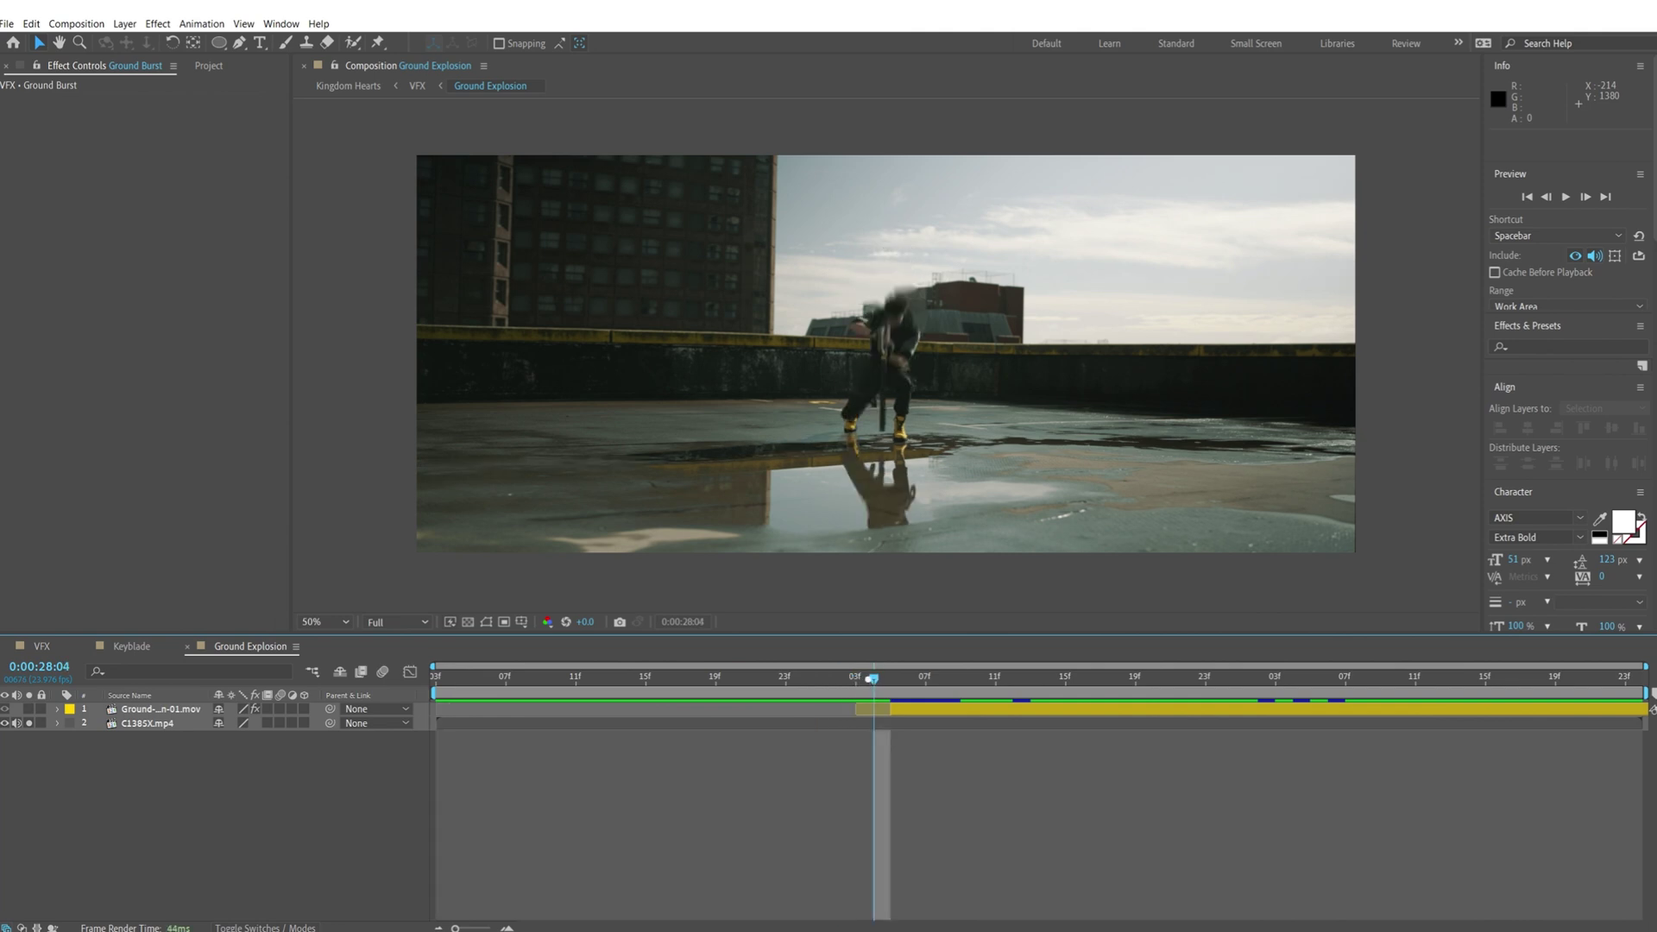
click(888, 681)
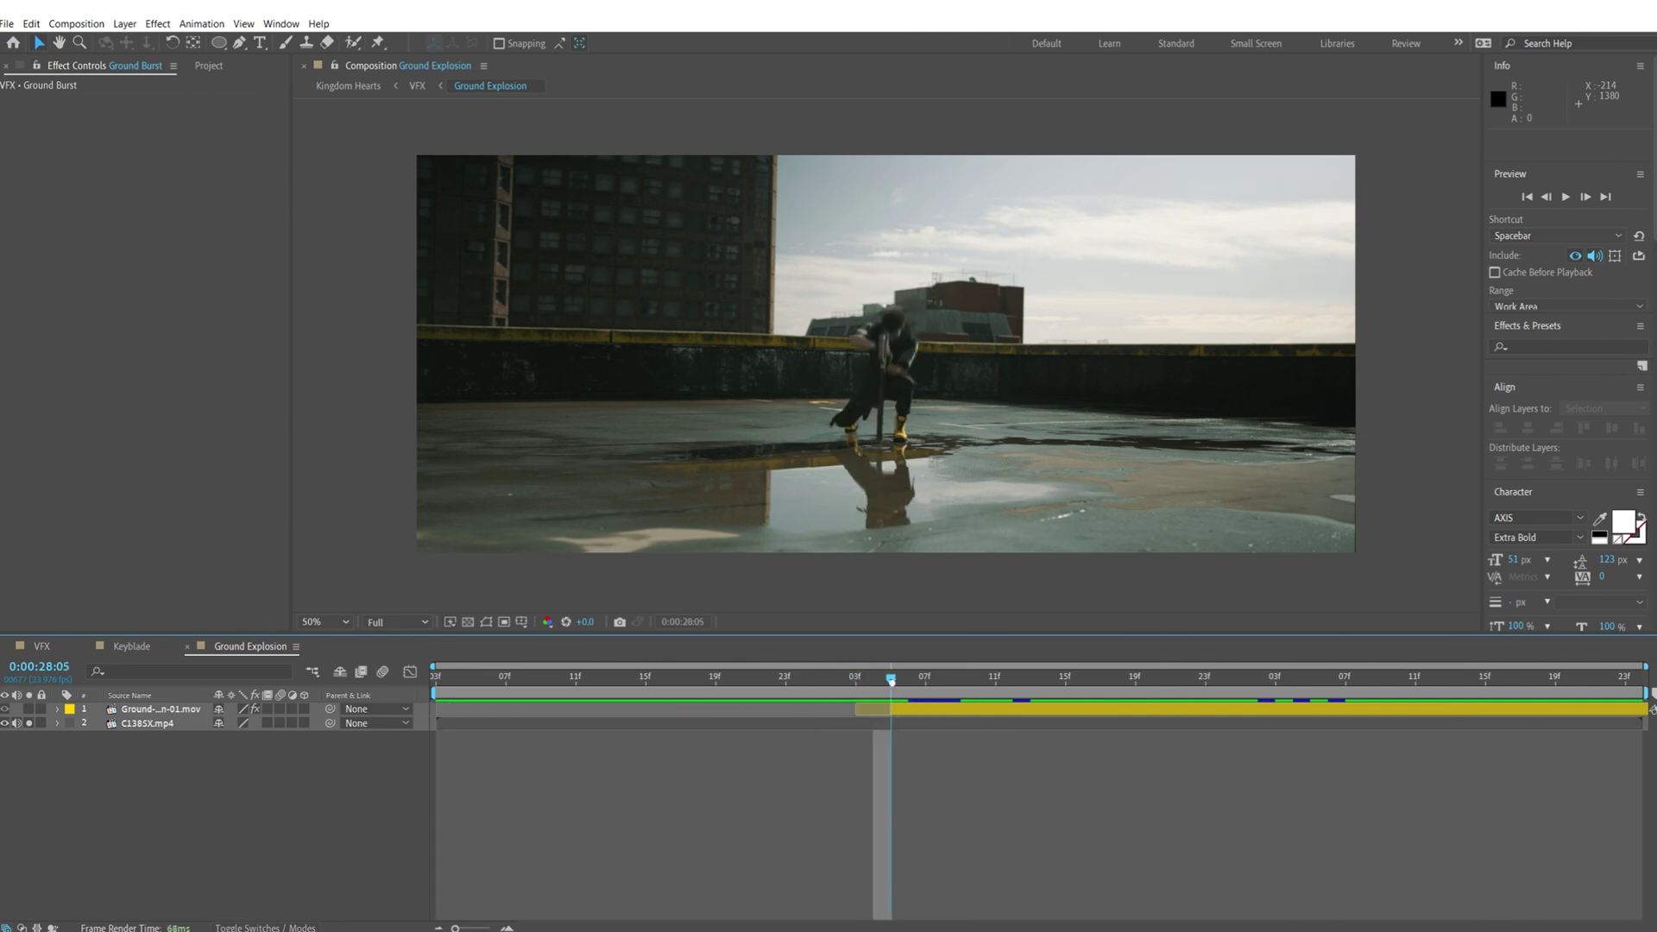
Step: Solo the Ground-Slow_Motion-01.mov layer with the footage and preview the burst from 0:00:28:05 to 0:00:28:18
click(156, 711)
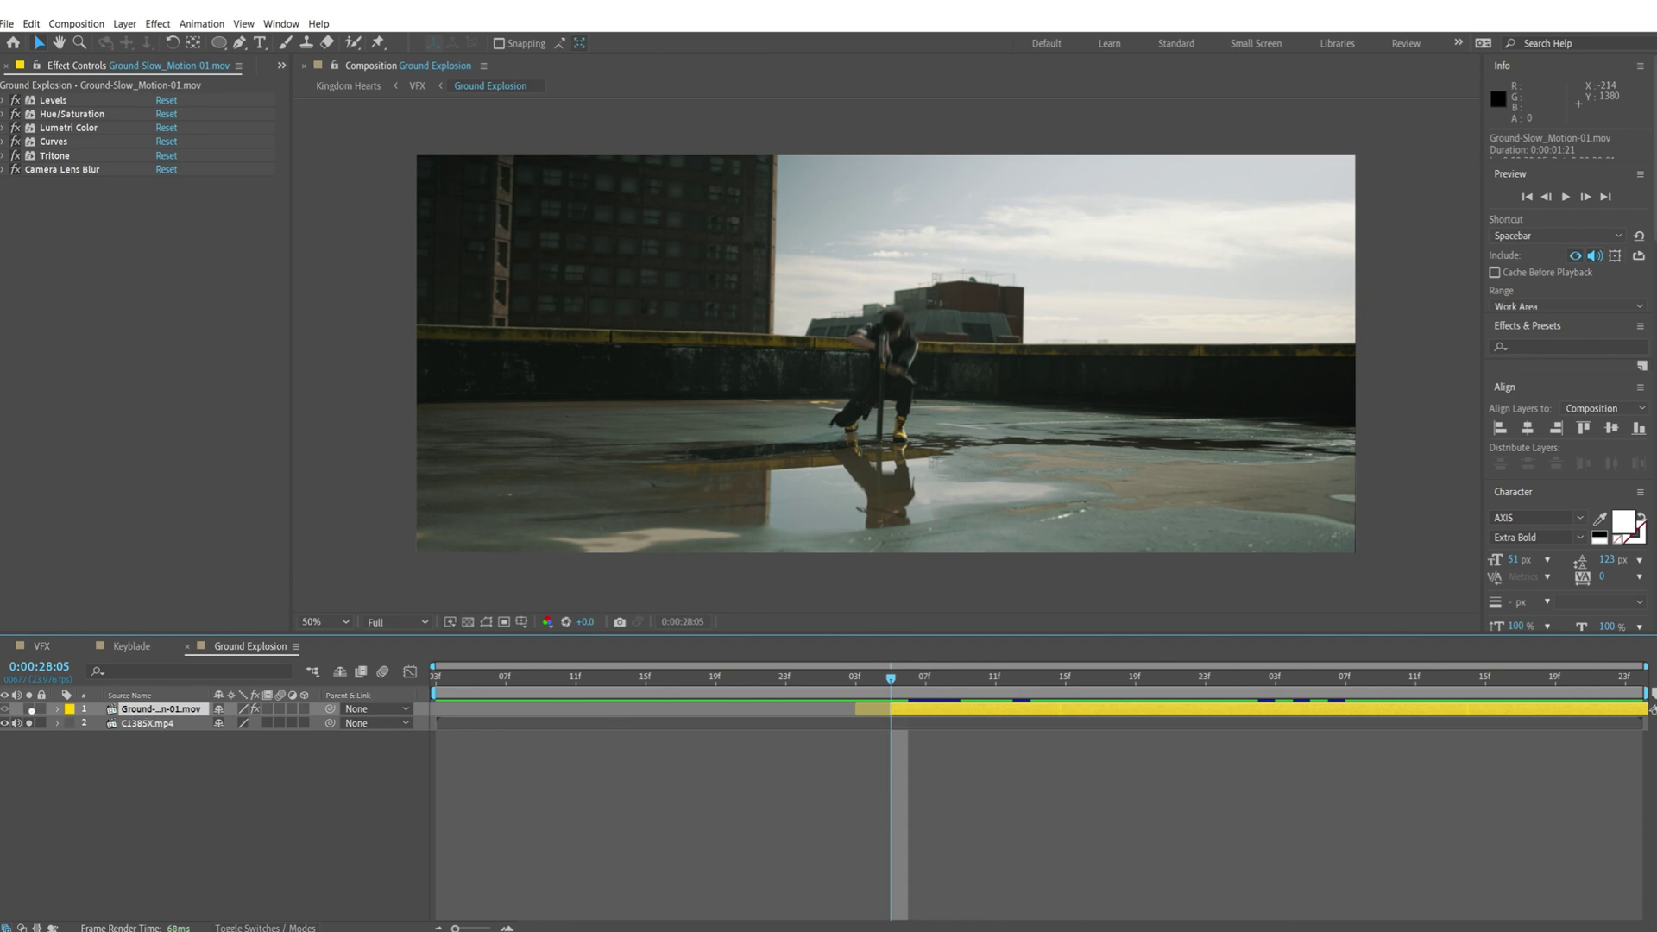
click(32, 711)
mouse_move(887, 687)
mouse_down()
mouse_move(868, 694)
mouse_move(887, 693)
mouse_up()
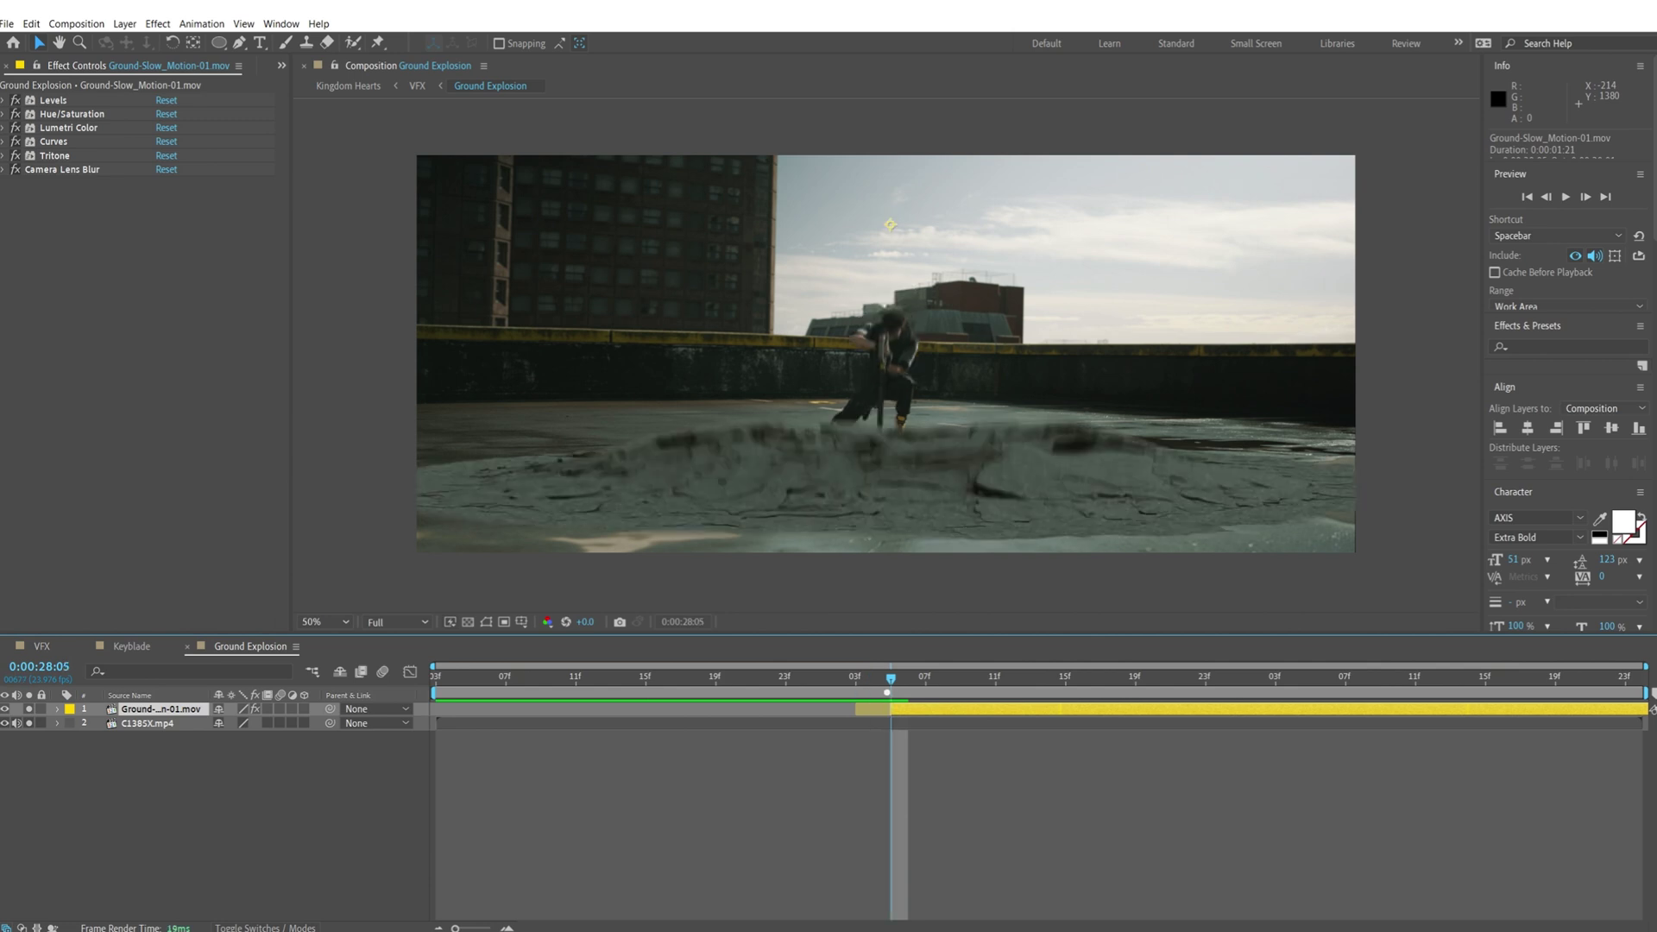
key(space)
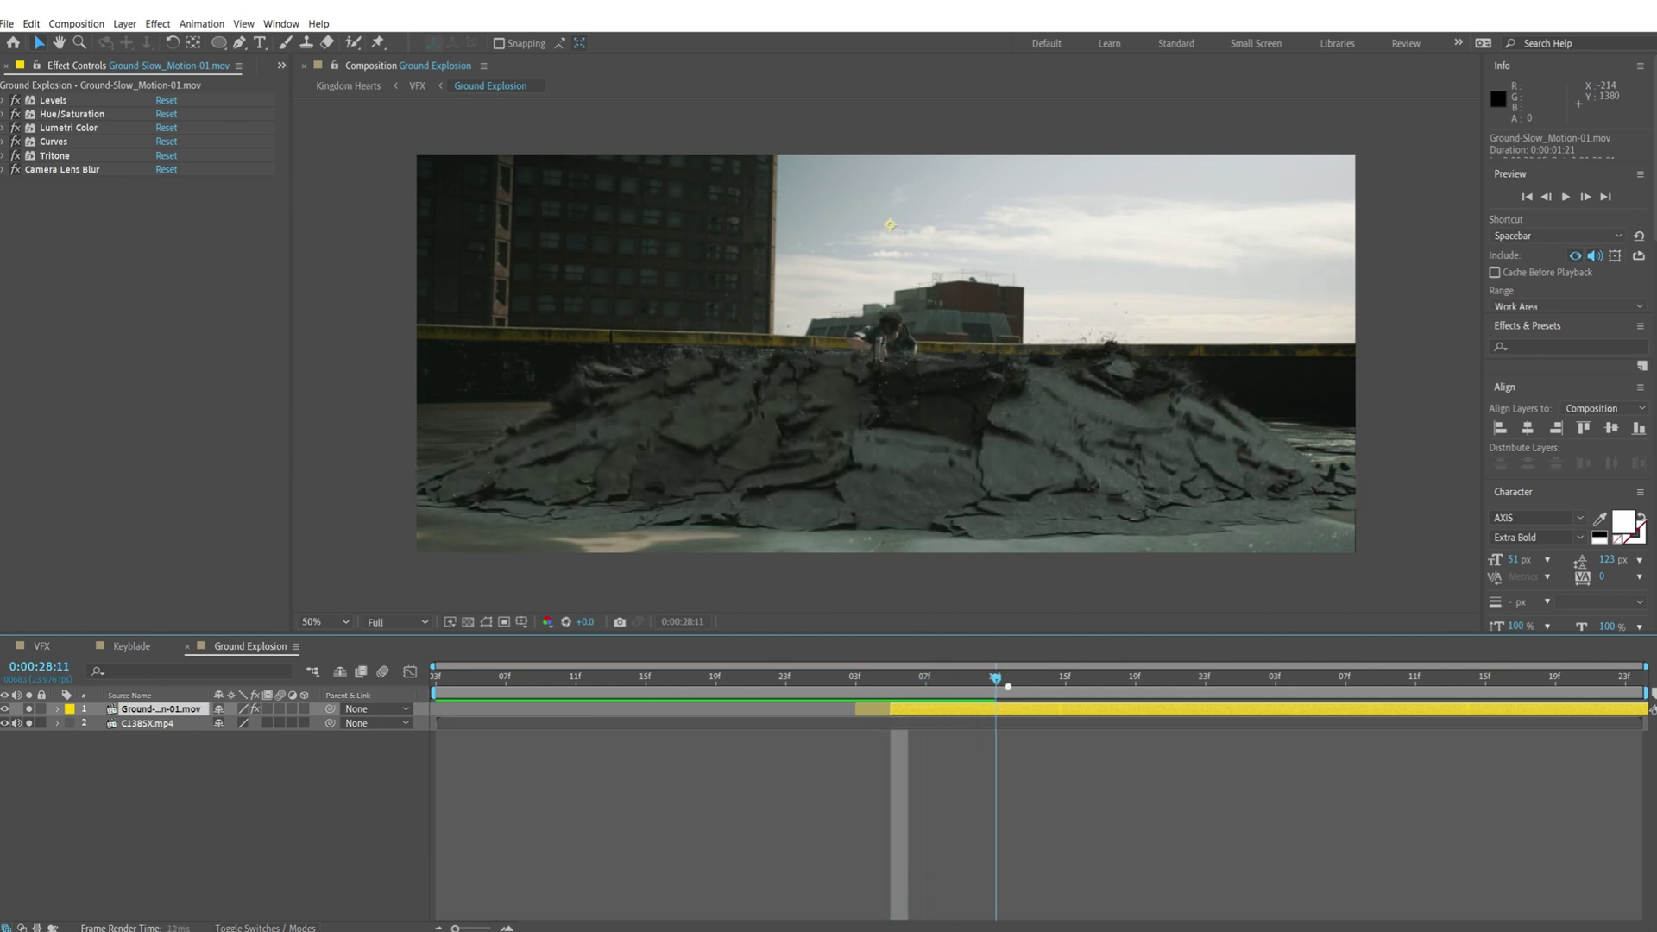
mouse_move(1121, 689)
mouse_down()
mouse_move(1136, 688)
mouse_move(1117, 687)
mouse_up()
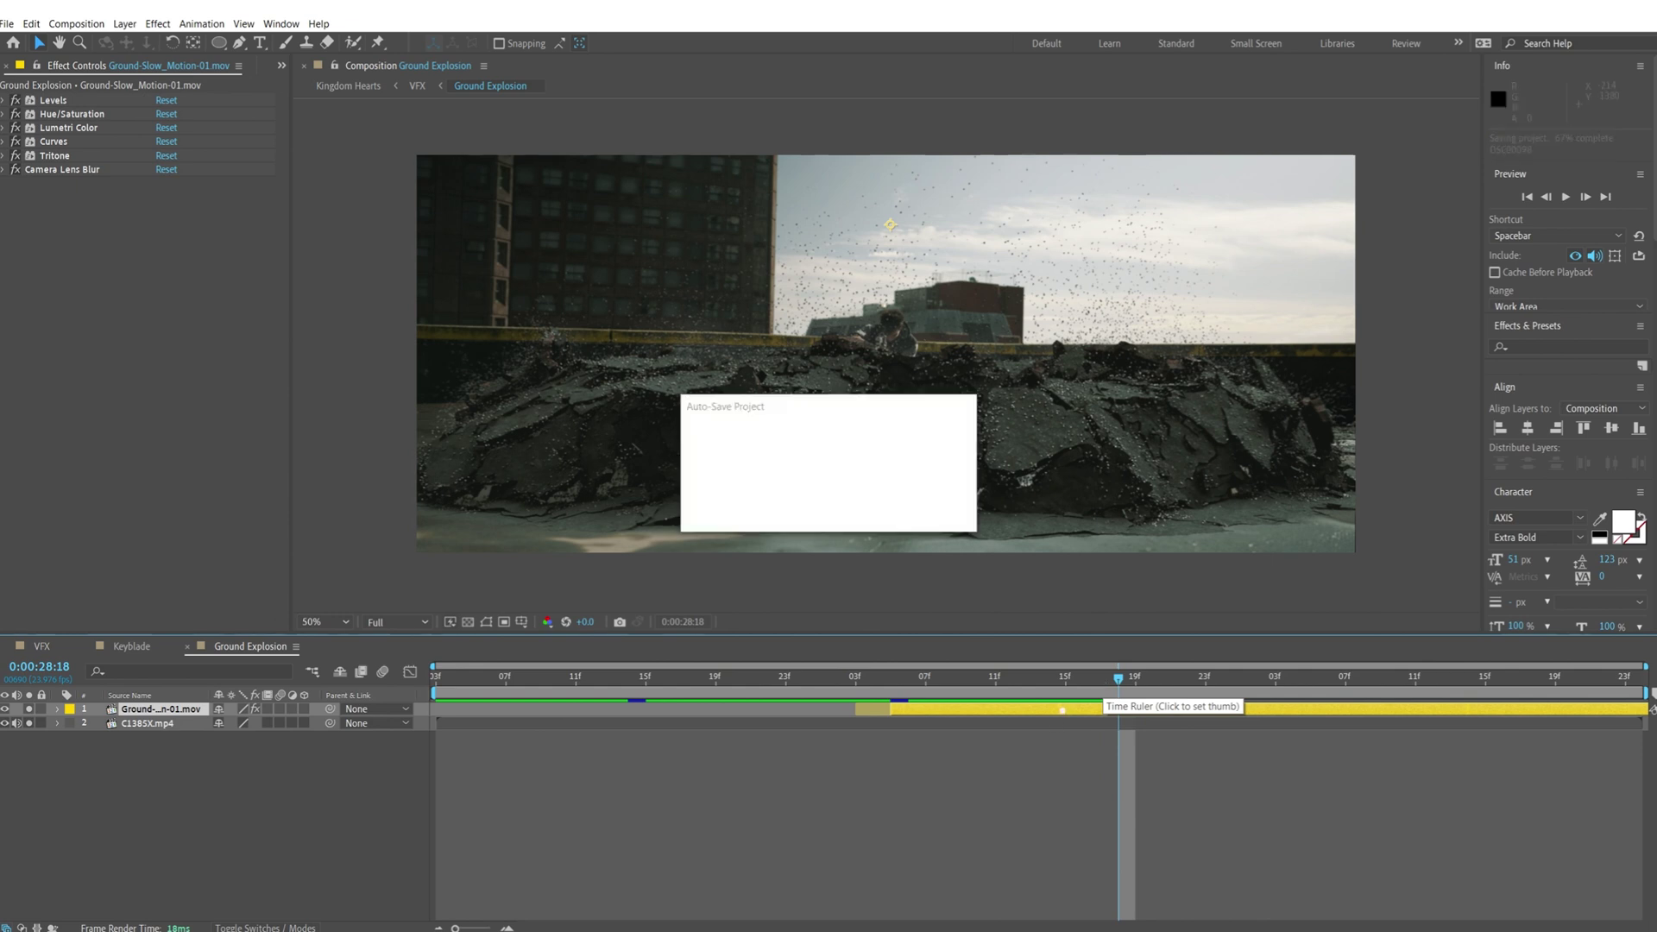
drag(1043, 356, 1063, 314)
key(ctrl+z)
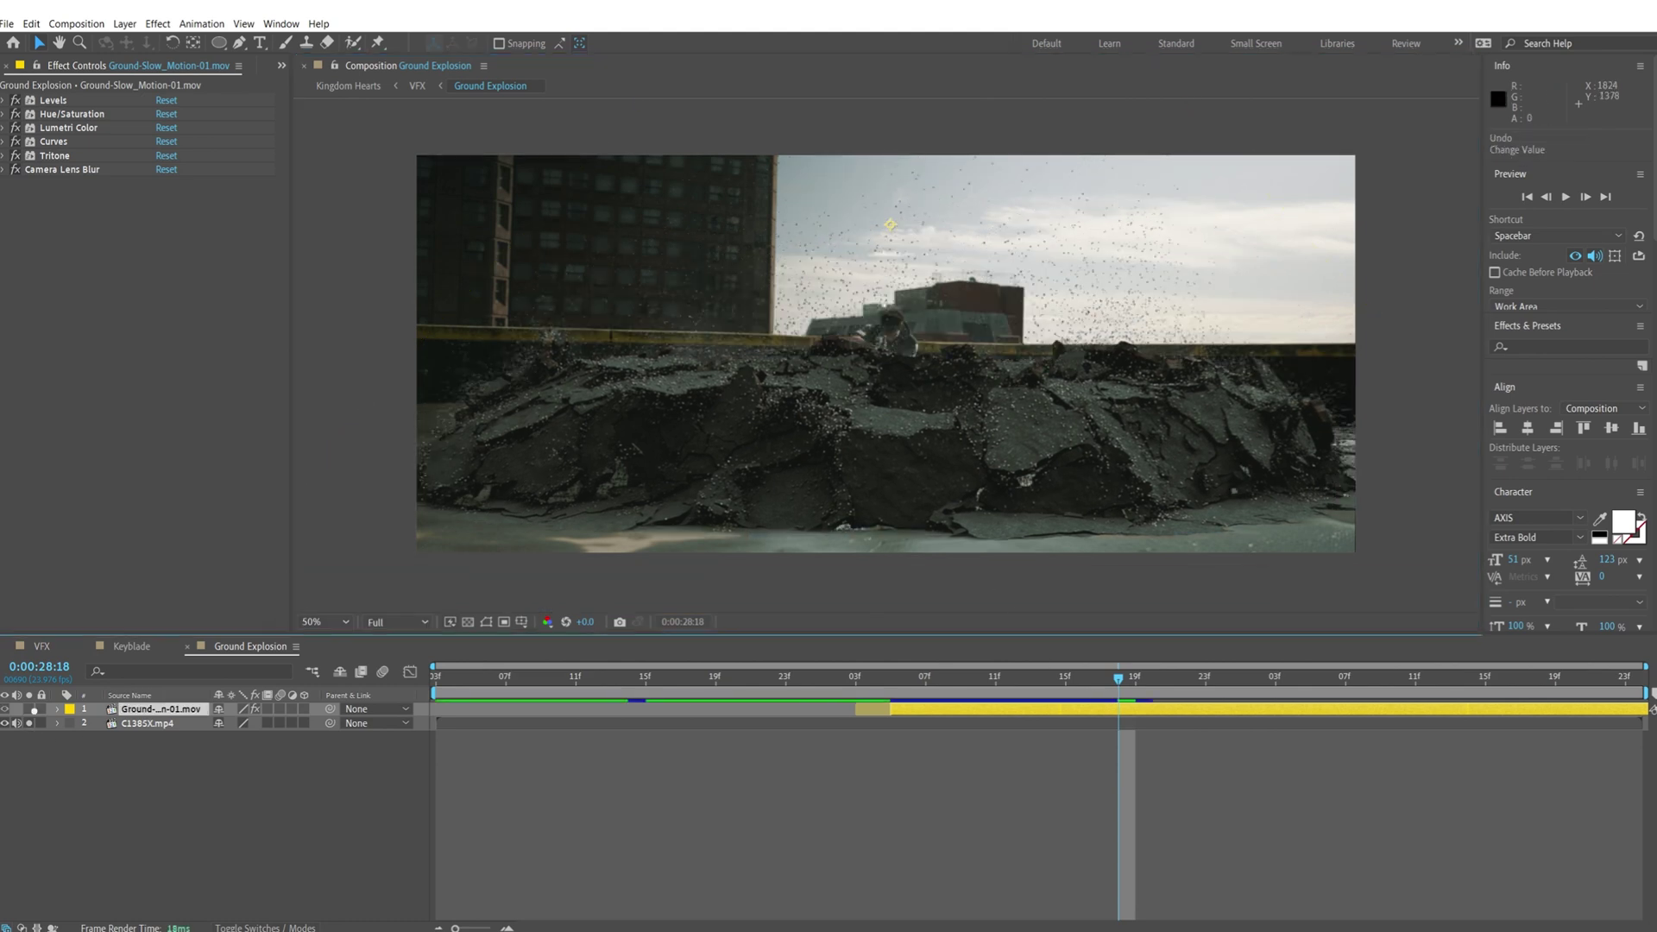
Step: Compare the shot at 0:00:28:11 with and without the ground burst layer
drag(951, 681, 995, 736)
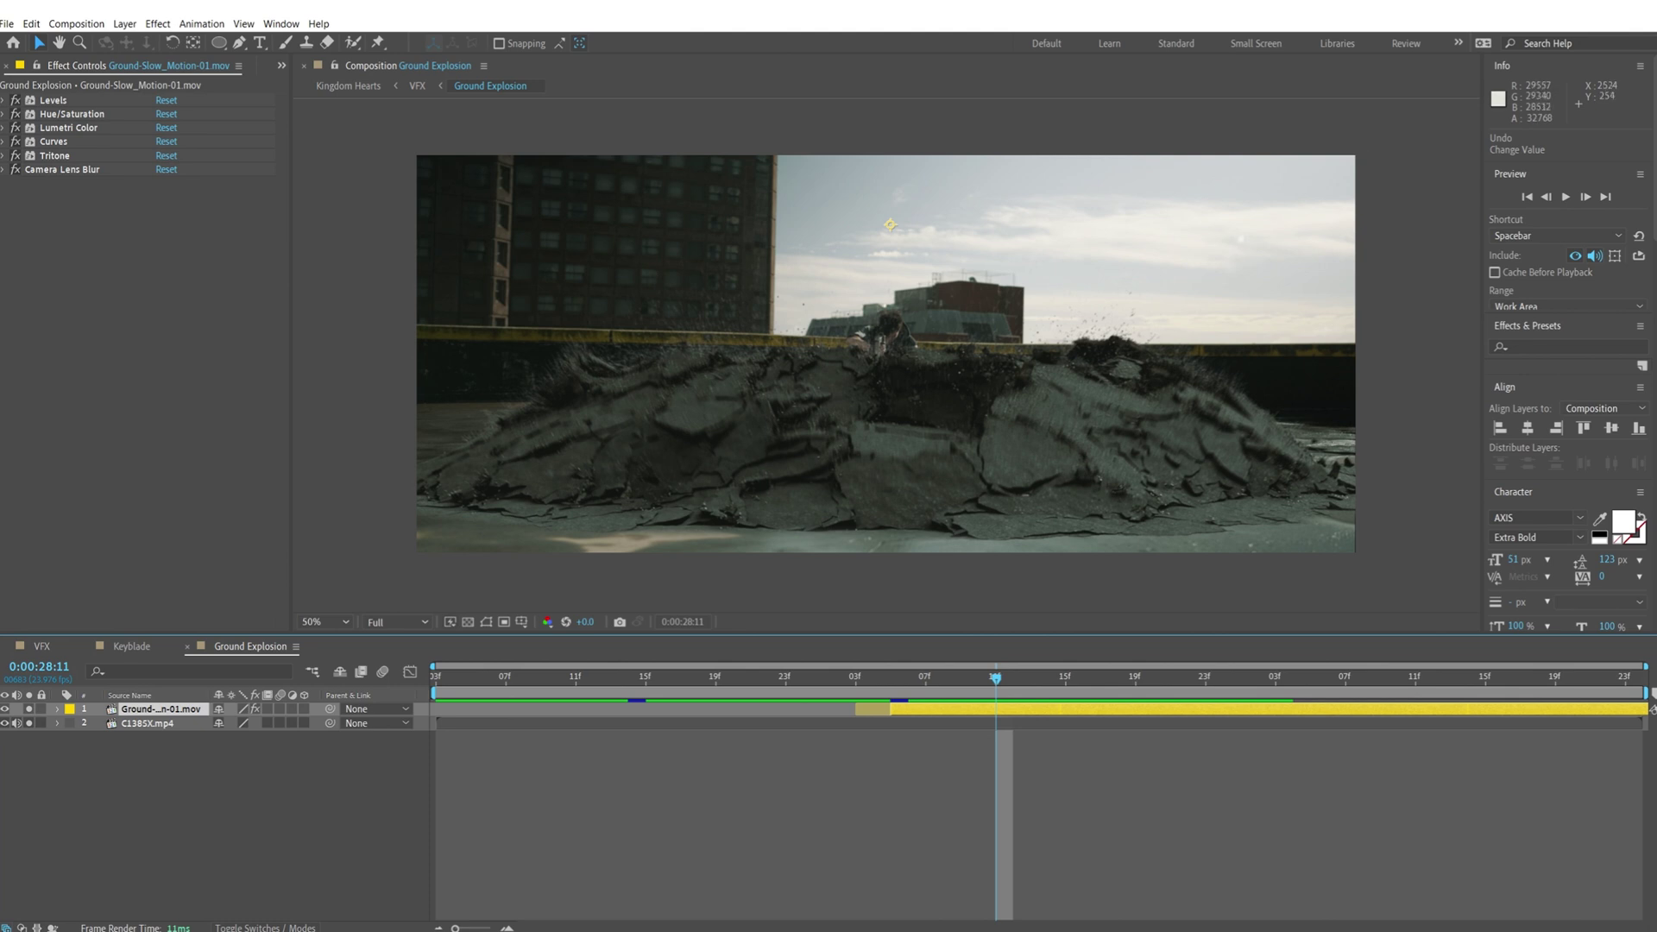
click(31, 710)
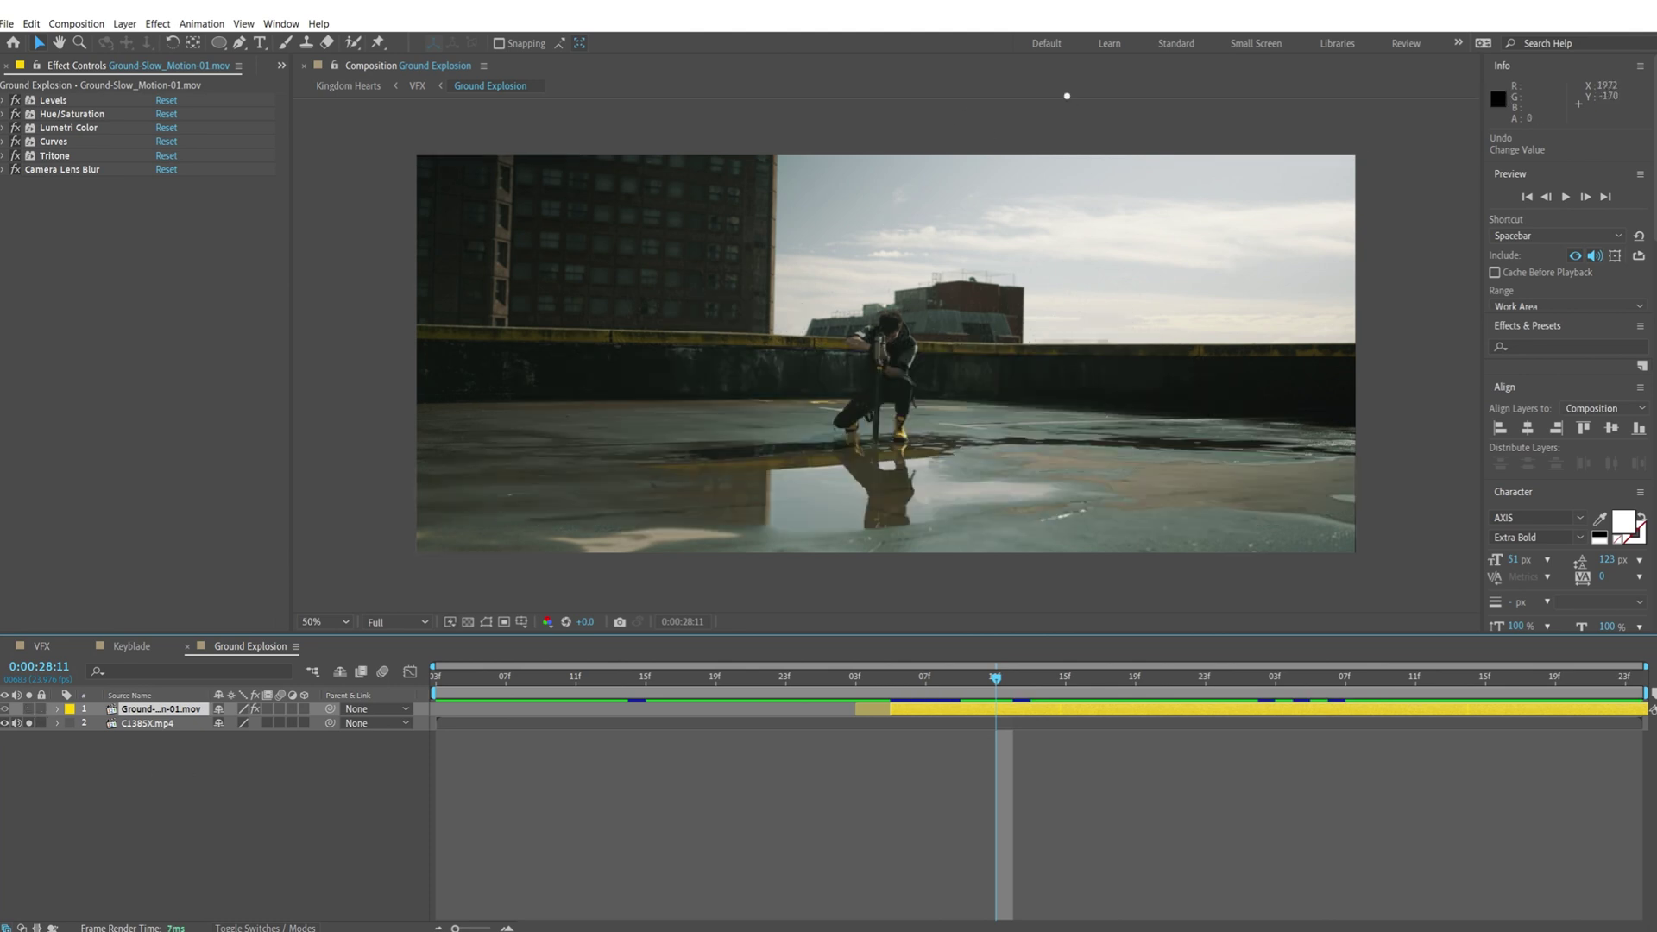
click(31, 709)
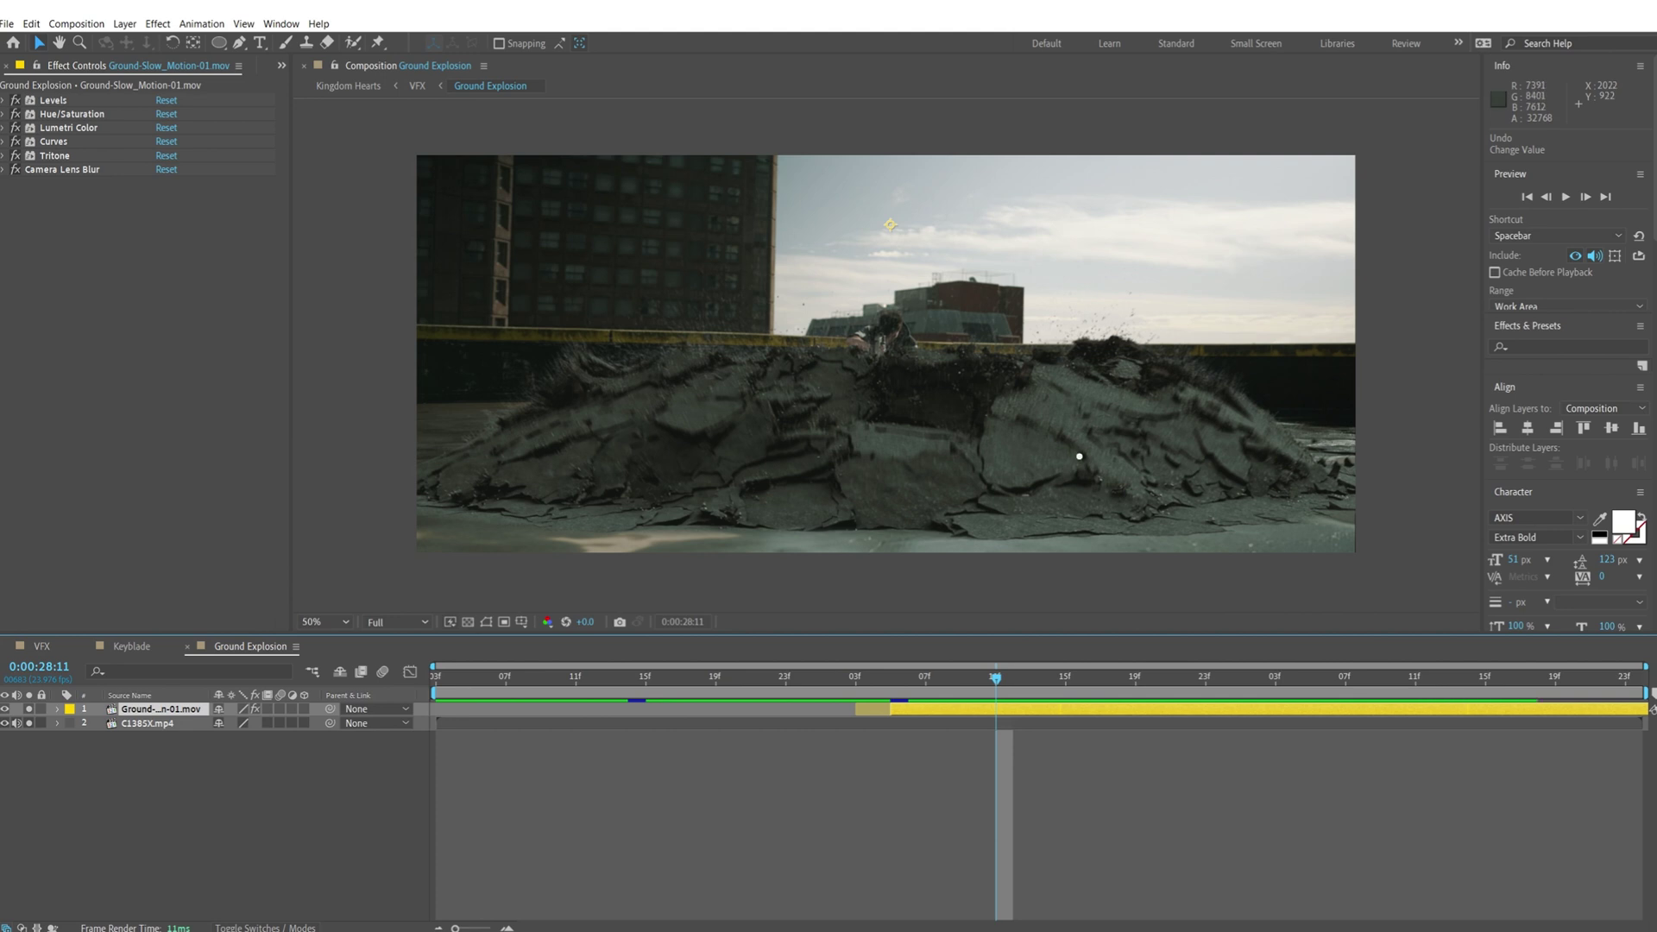
Step: Disable all six effects on the ground burst layer and preview the untreated burst, stopping at 0:00:28:14
drag(16, 100, 16, 173)
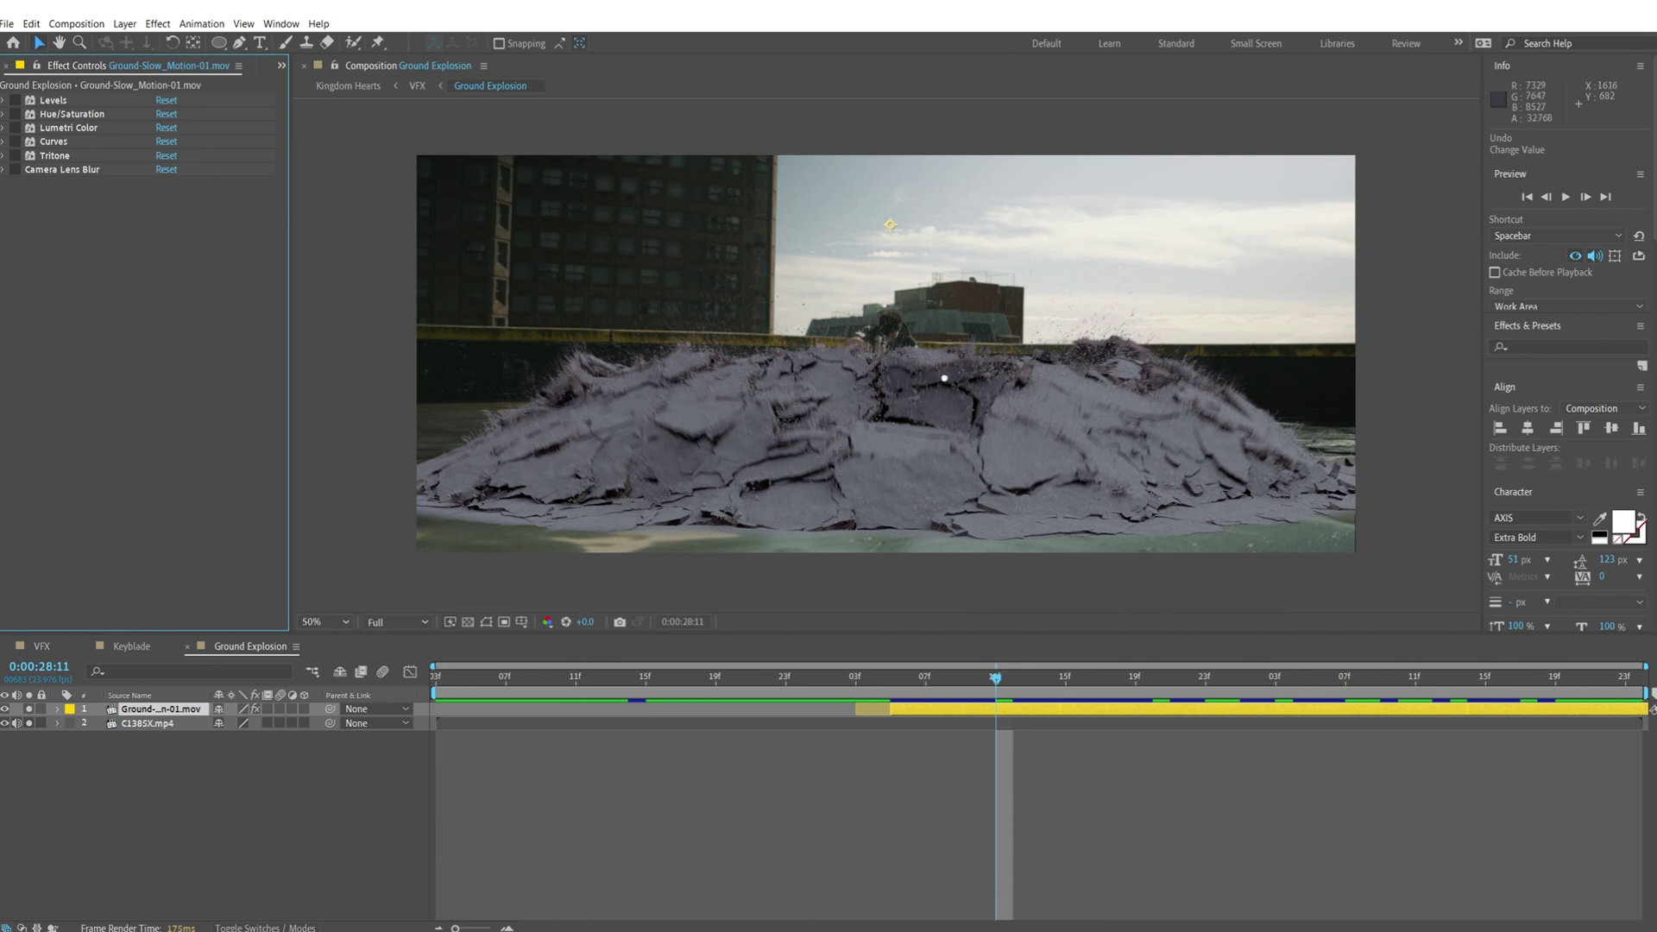
drag(950, 378, 926, 406)
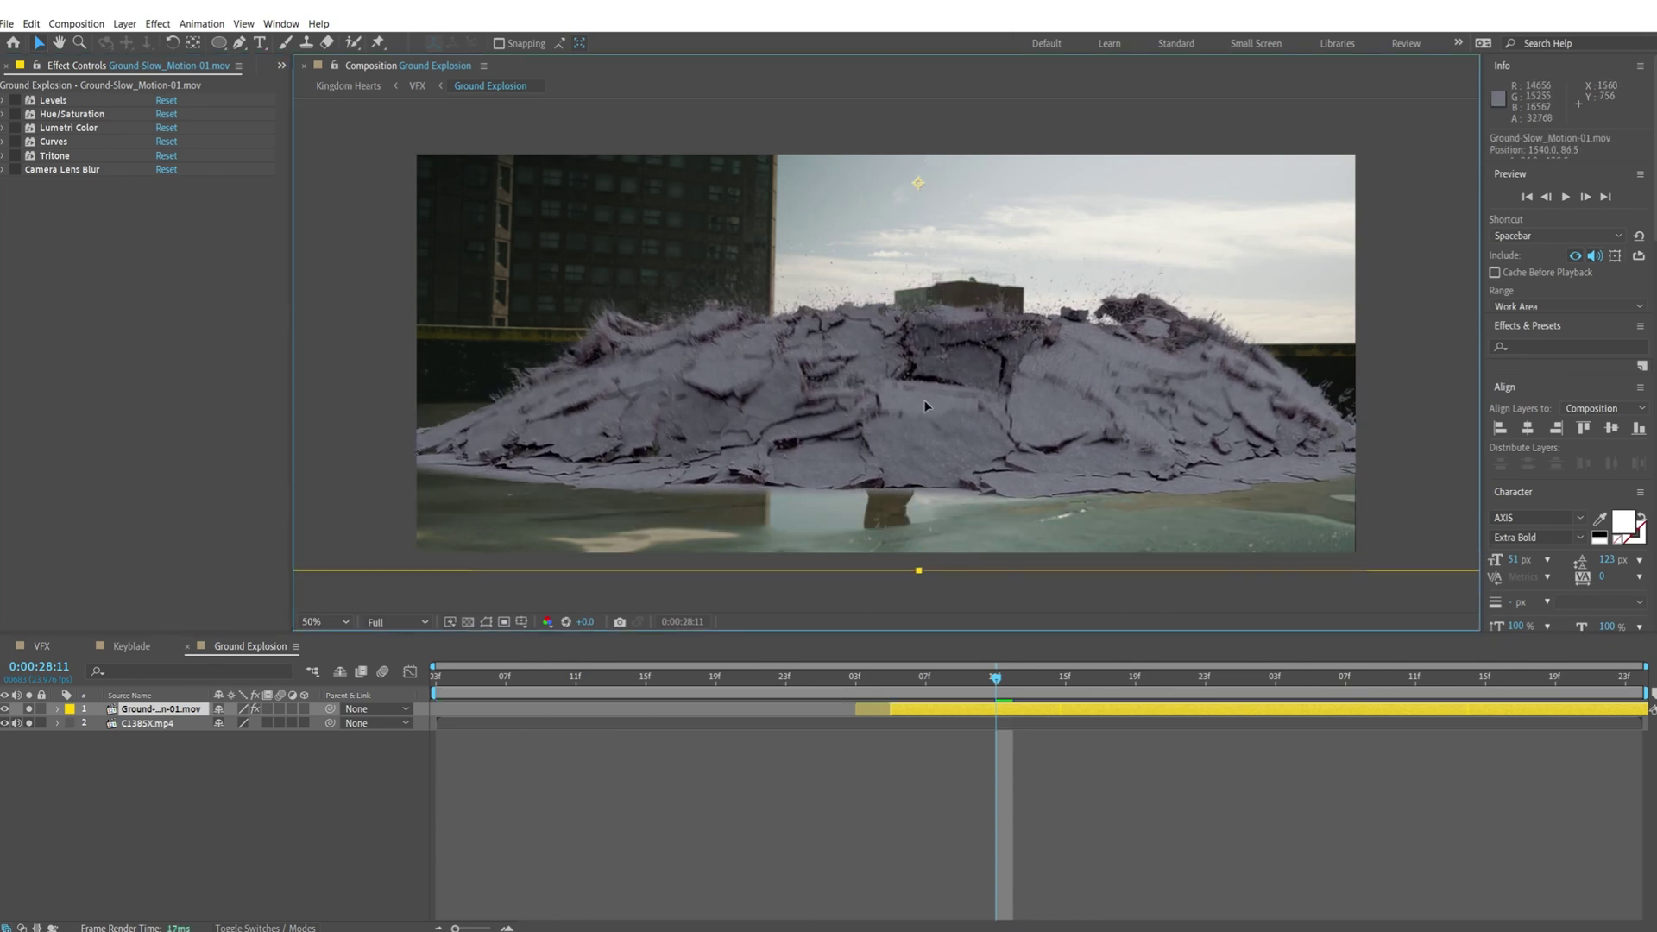
key(ctrl+z)
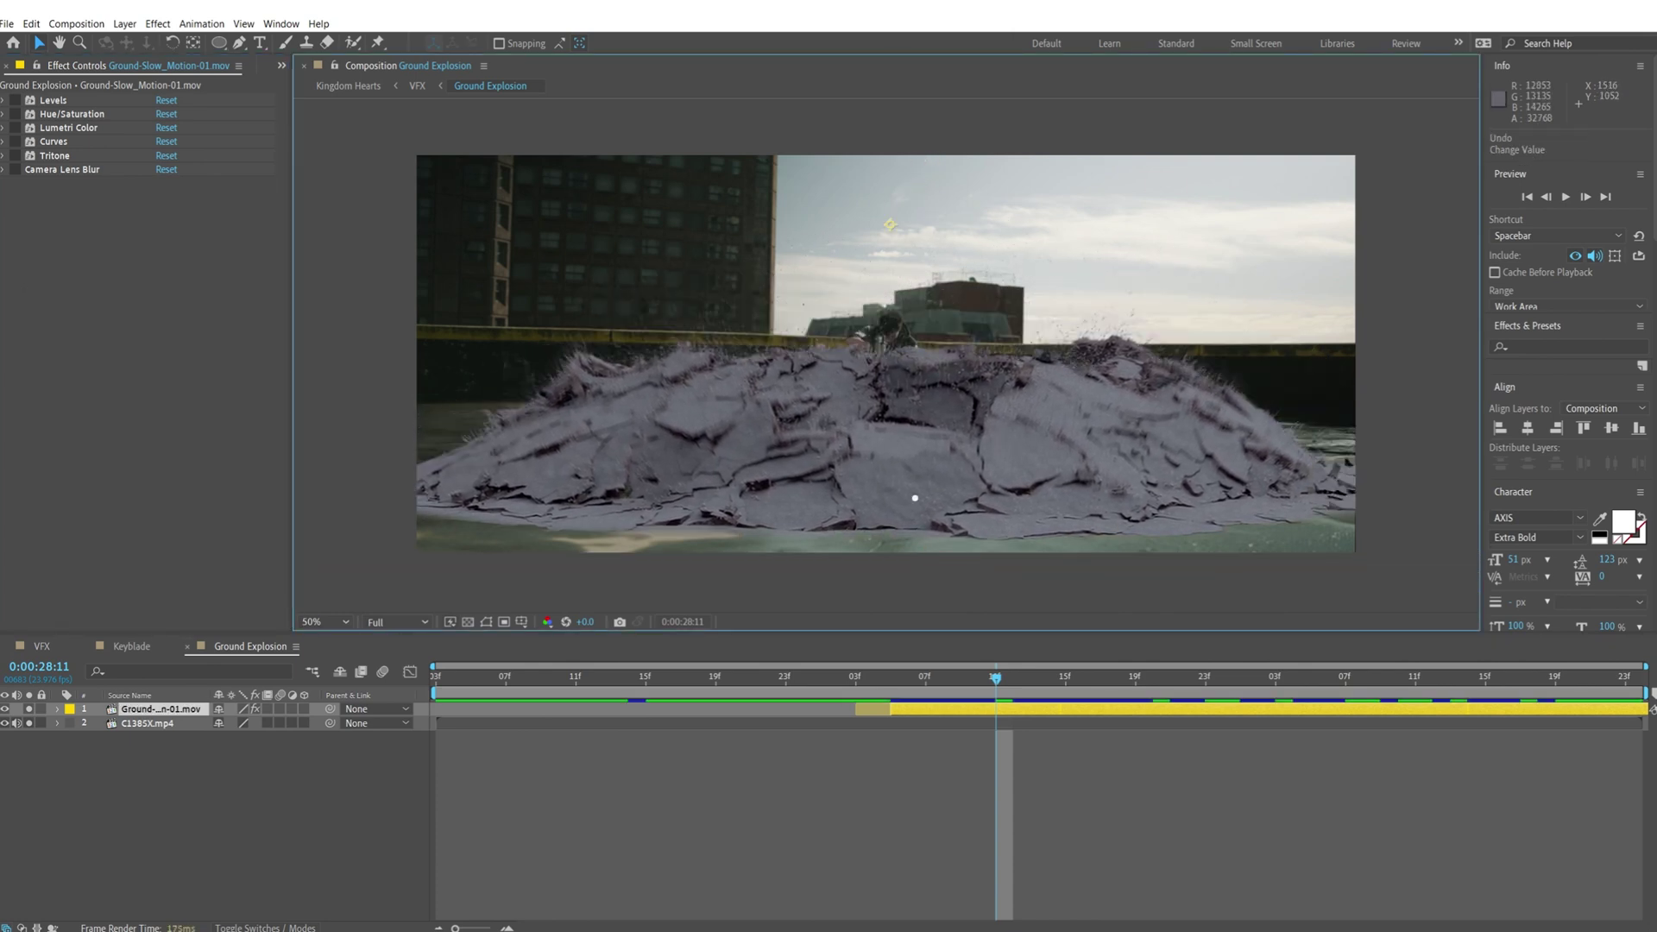
click(896, 682)
key(space)
drag(1162, 689, 1049, 740)
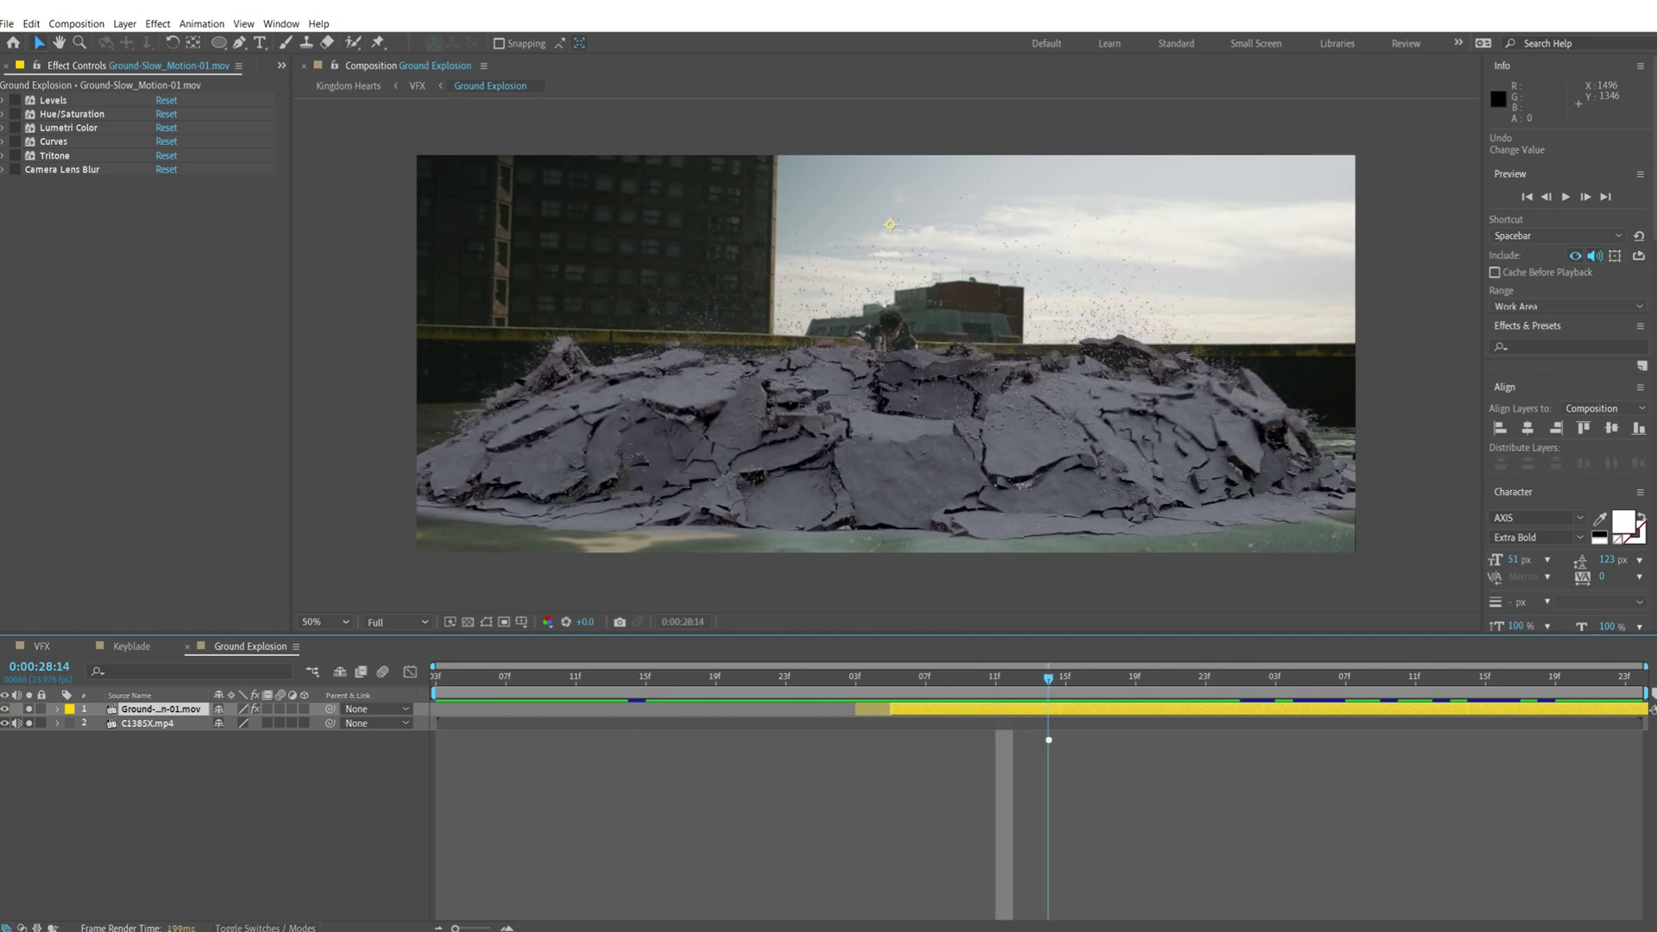
Step: Find Levels among the Color Correction effects and expand the burst layer's Levels settings
click(78, 101)
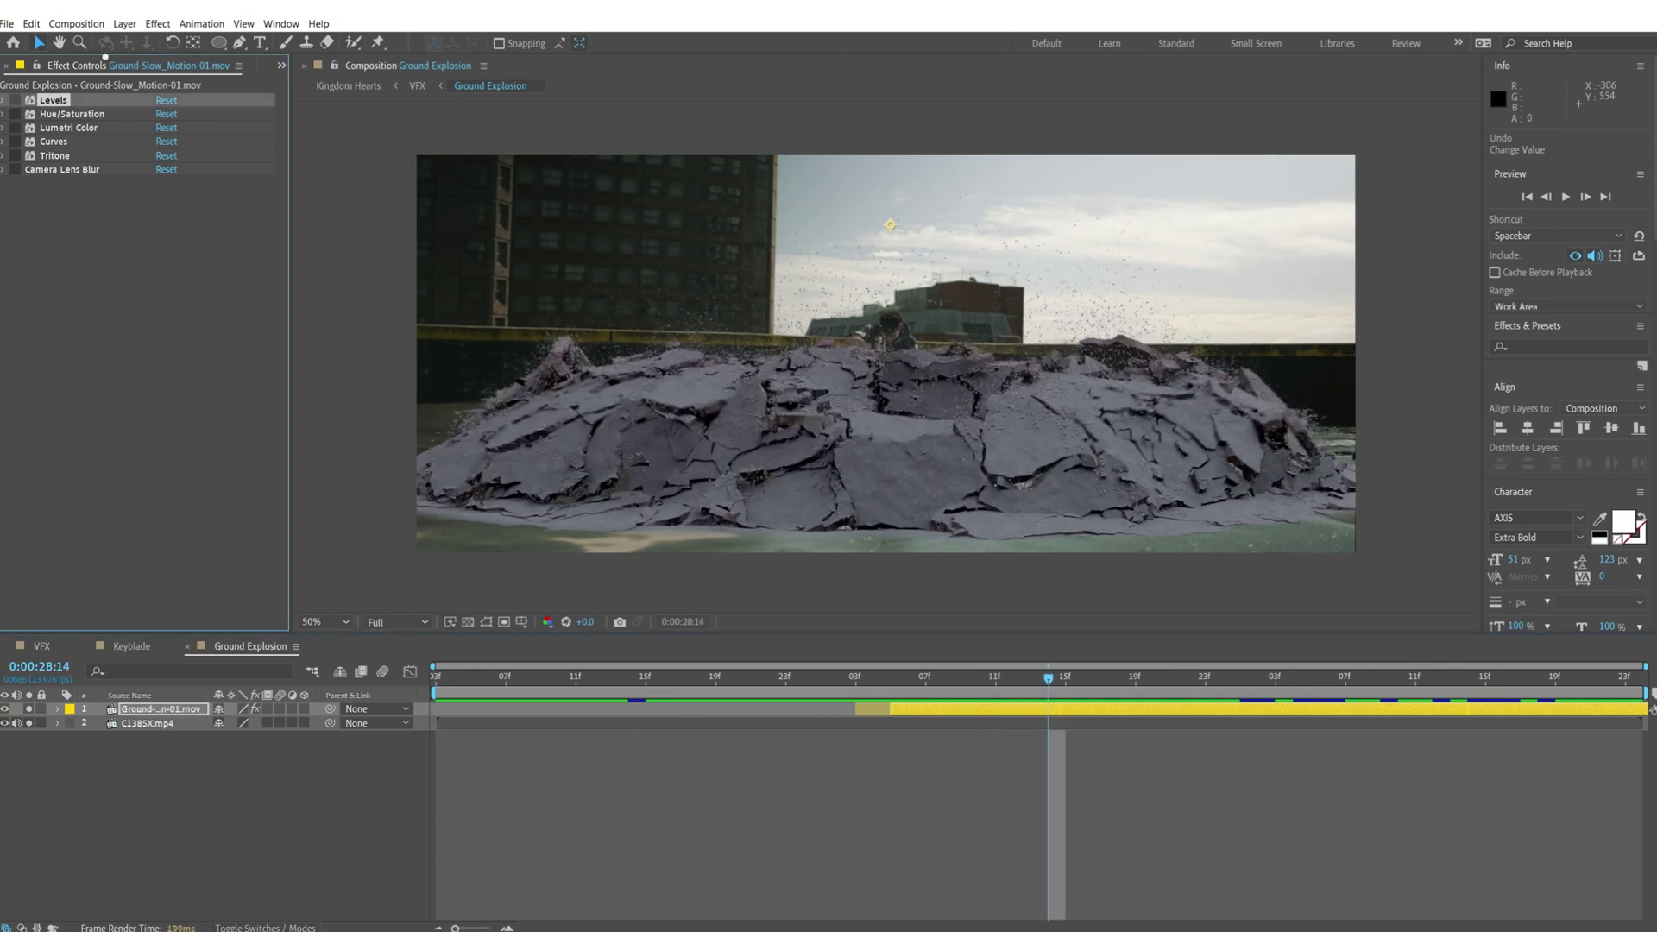
click(158, 25)
mouse_move(226, 223)
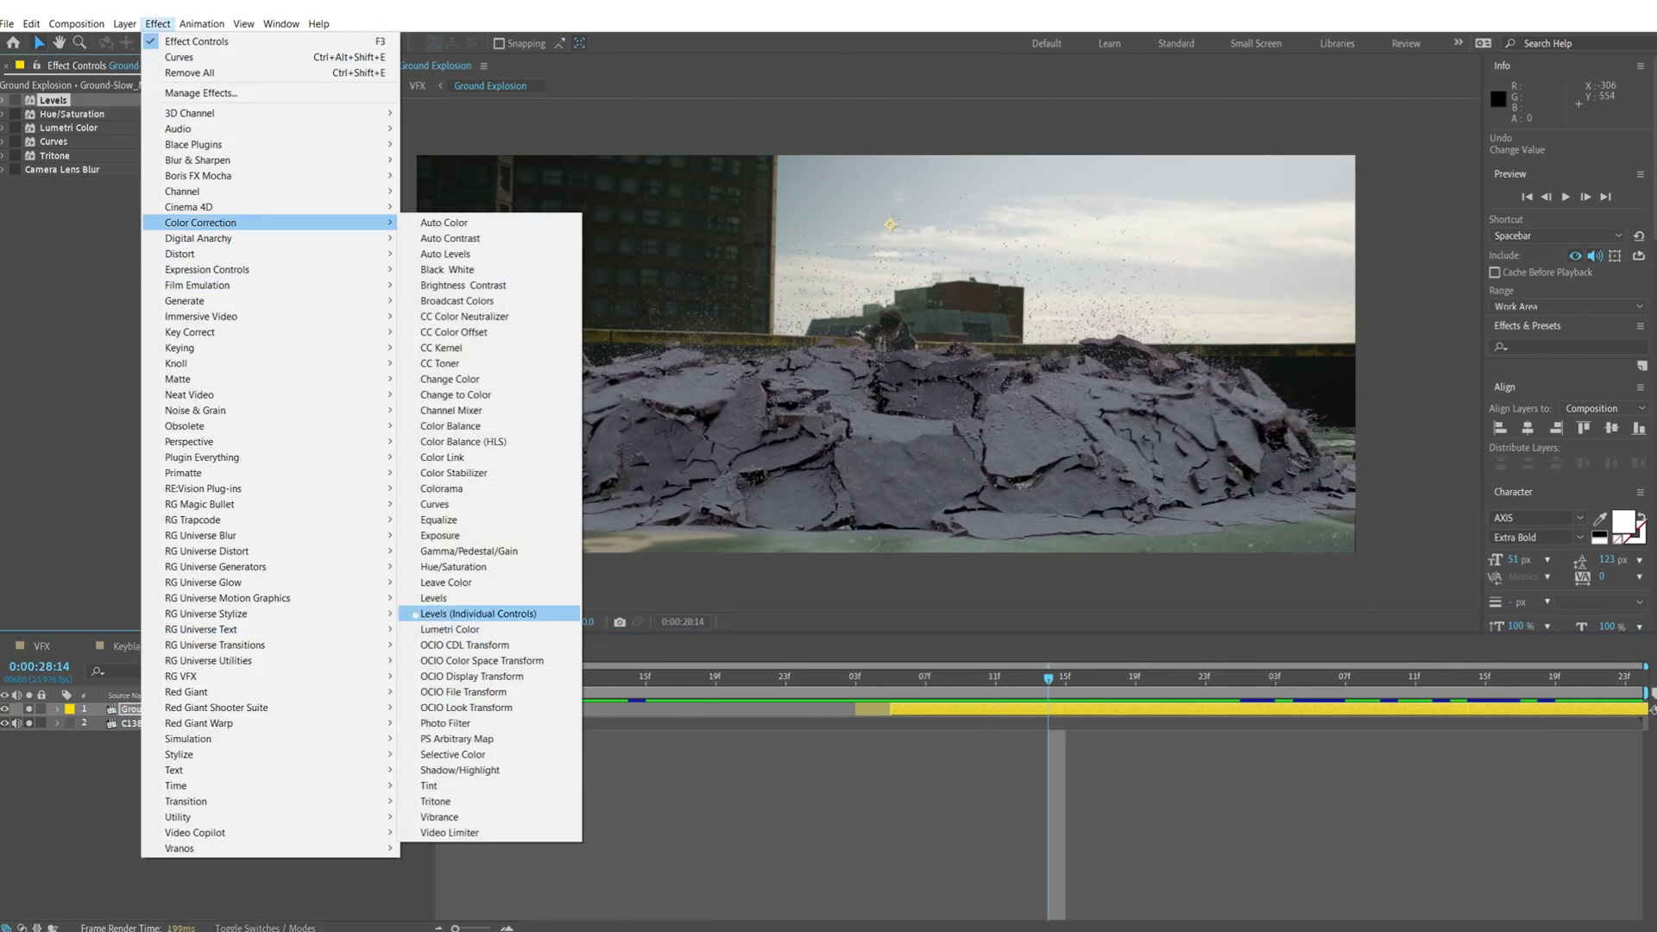
click(434, 598)
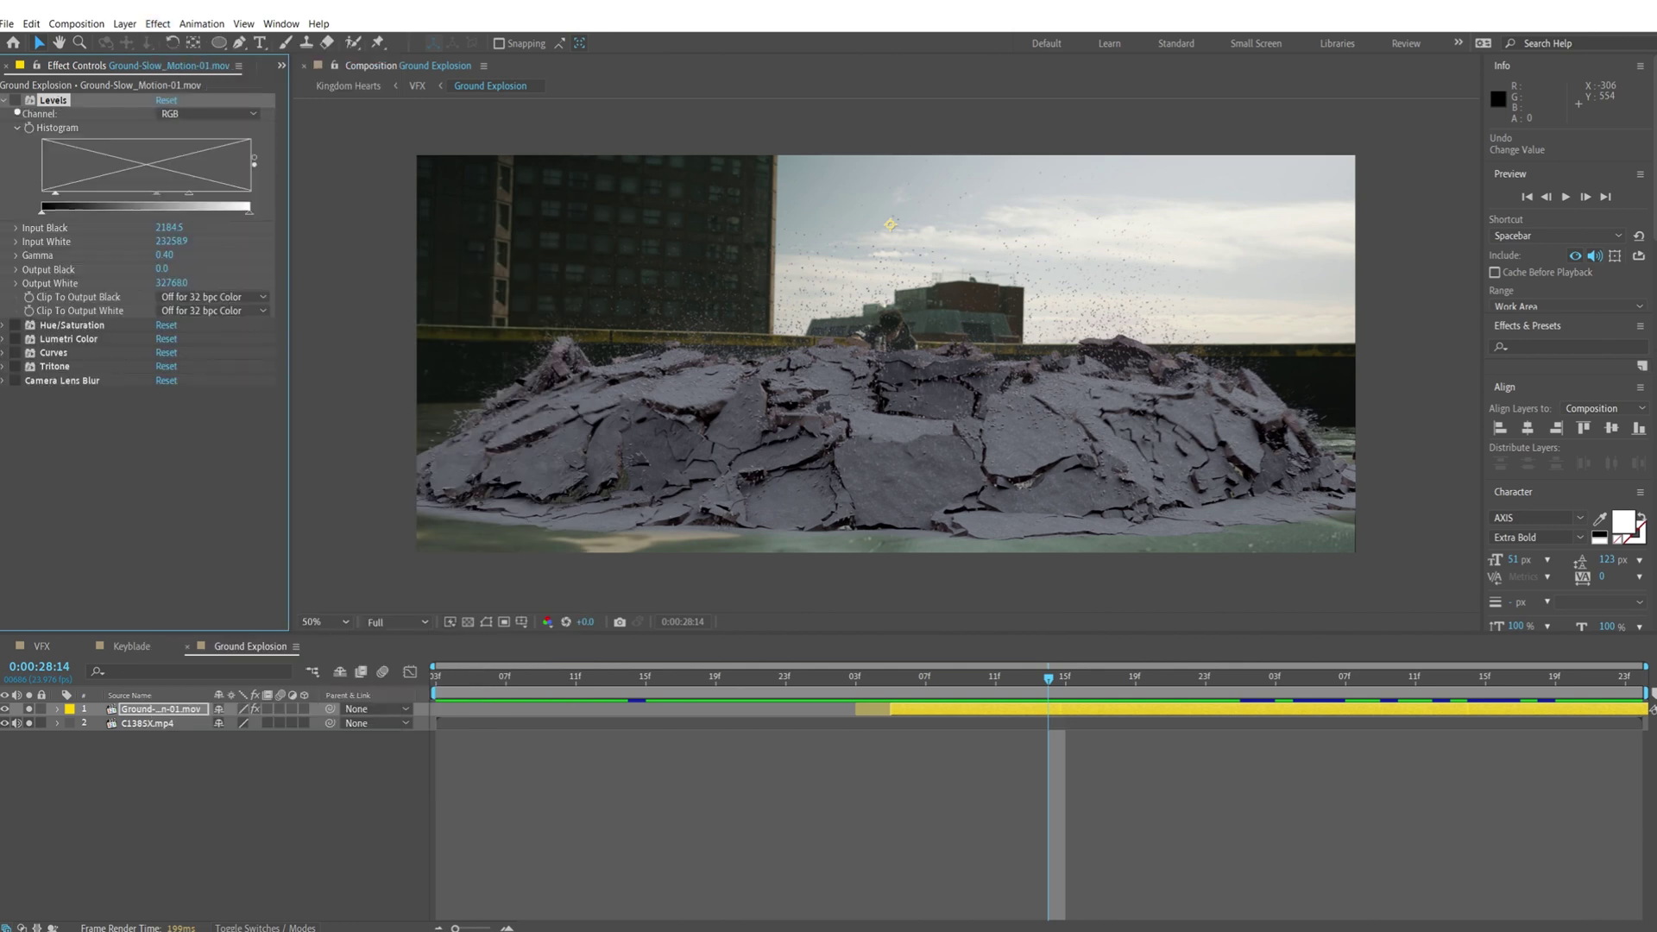
Step: Try shifting the Levels input black, input white and gamma on the burst, undoing each change
drag(57, 194, 32, 200)
key(ctrl+z)
drag(194, 195, 288, 198)
key(ctrl+z)
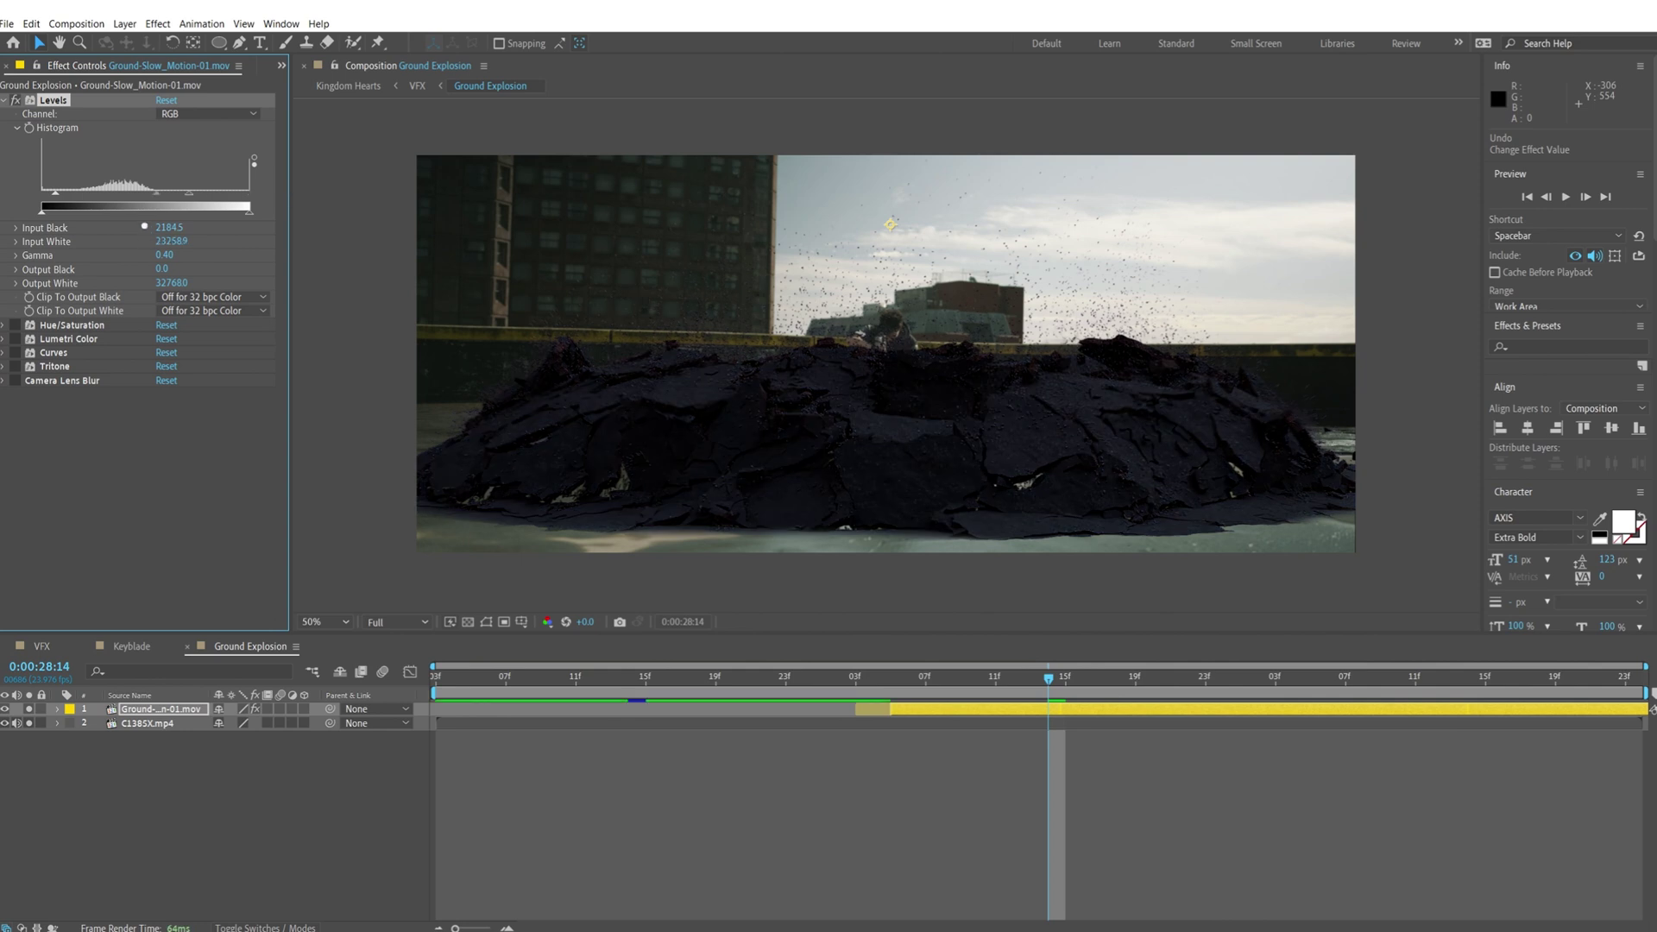
drag(157, 196, 128, 202)
key(ctrl+z)
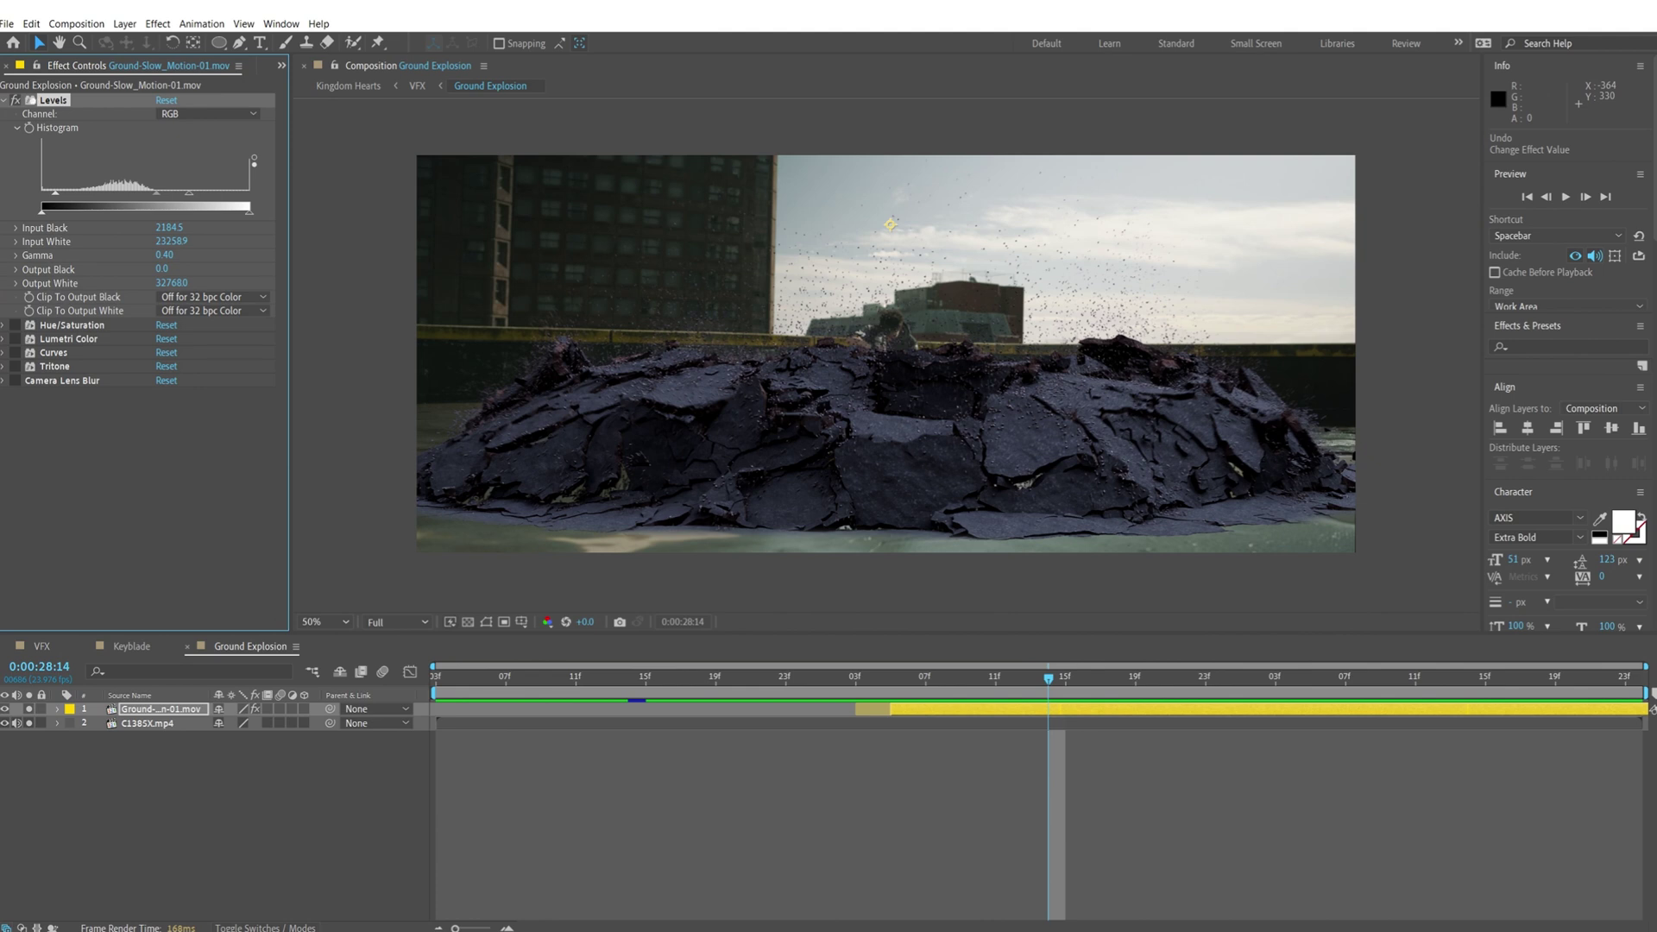
Step: Compare the burst with Levels off and on, and enable the Hue/Saturation effect
click(15, 101)
click(15, 101)
click(15, 326)
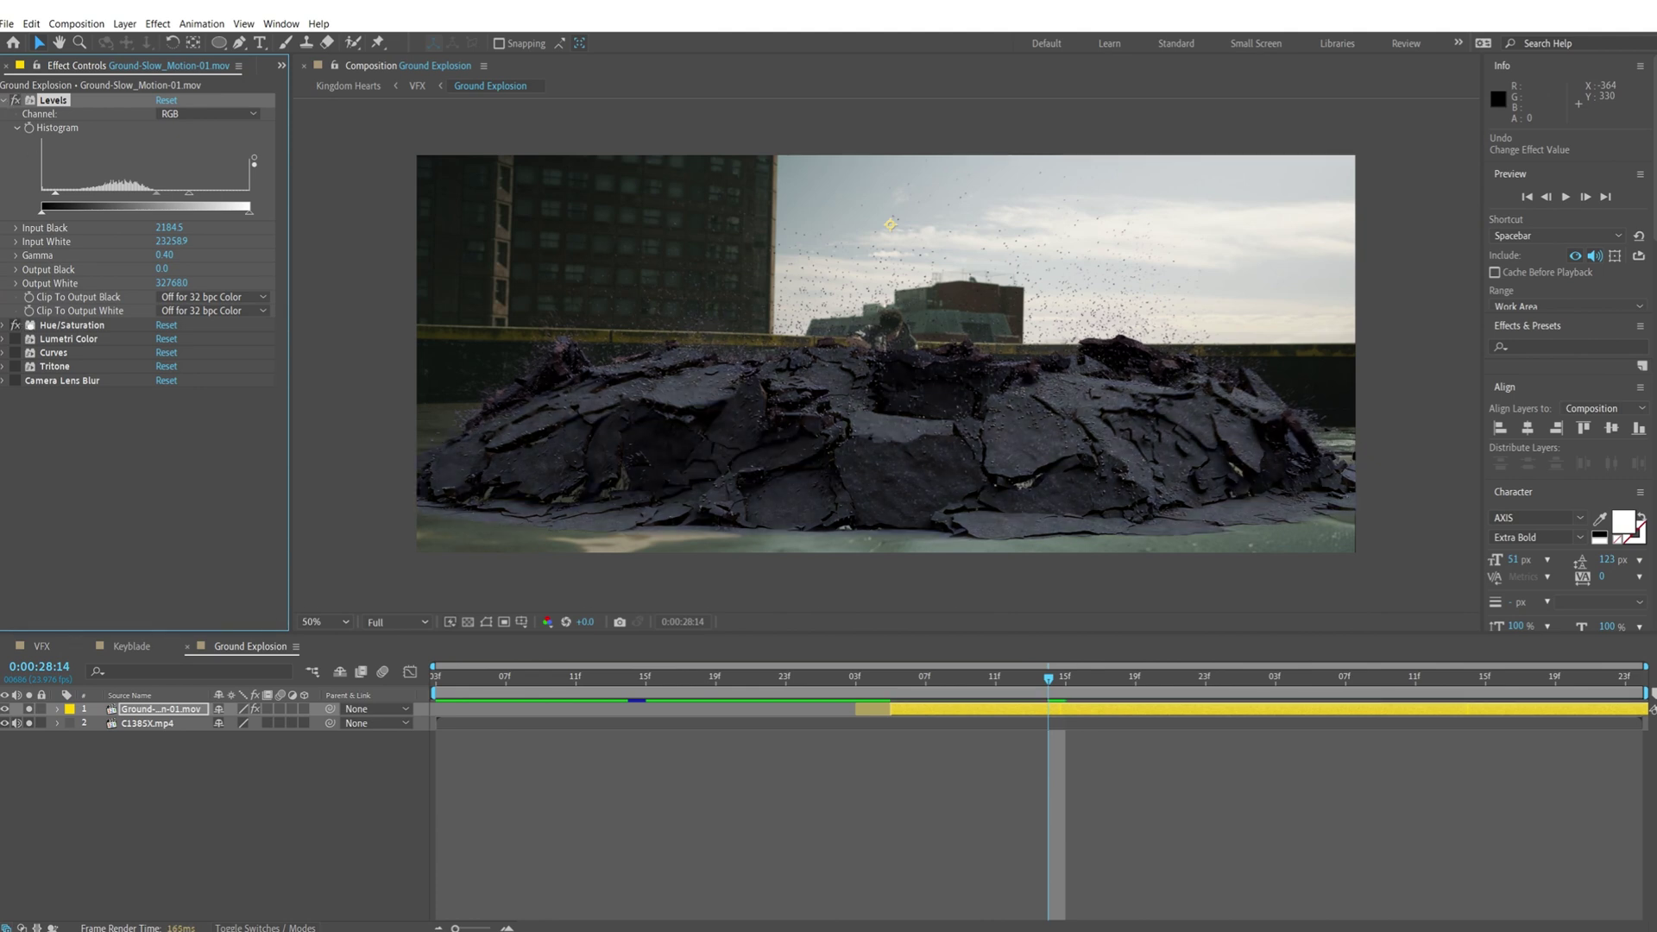
Step: Try adding another Hue/Saturation effect to the burst layer and remove it
click(157, 24)
mouse_move(269, 223)
click(453, 566)
key(Delete)
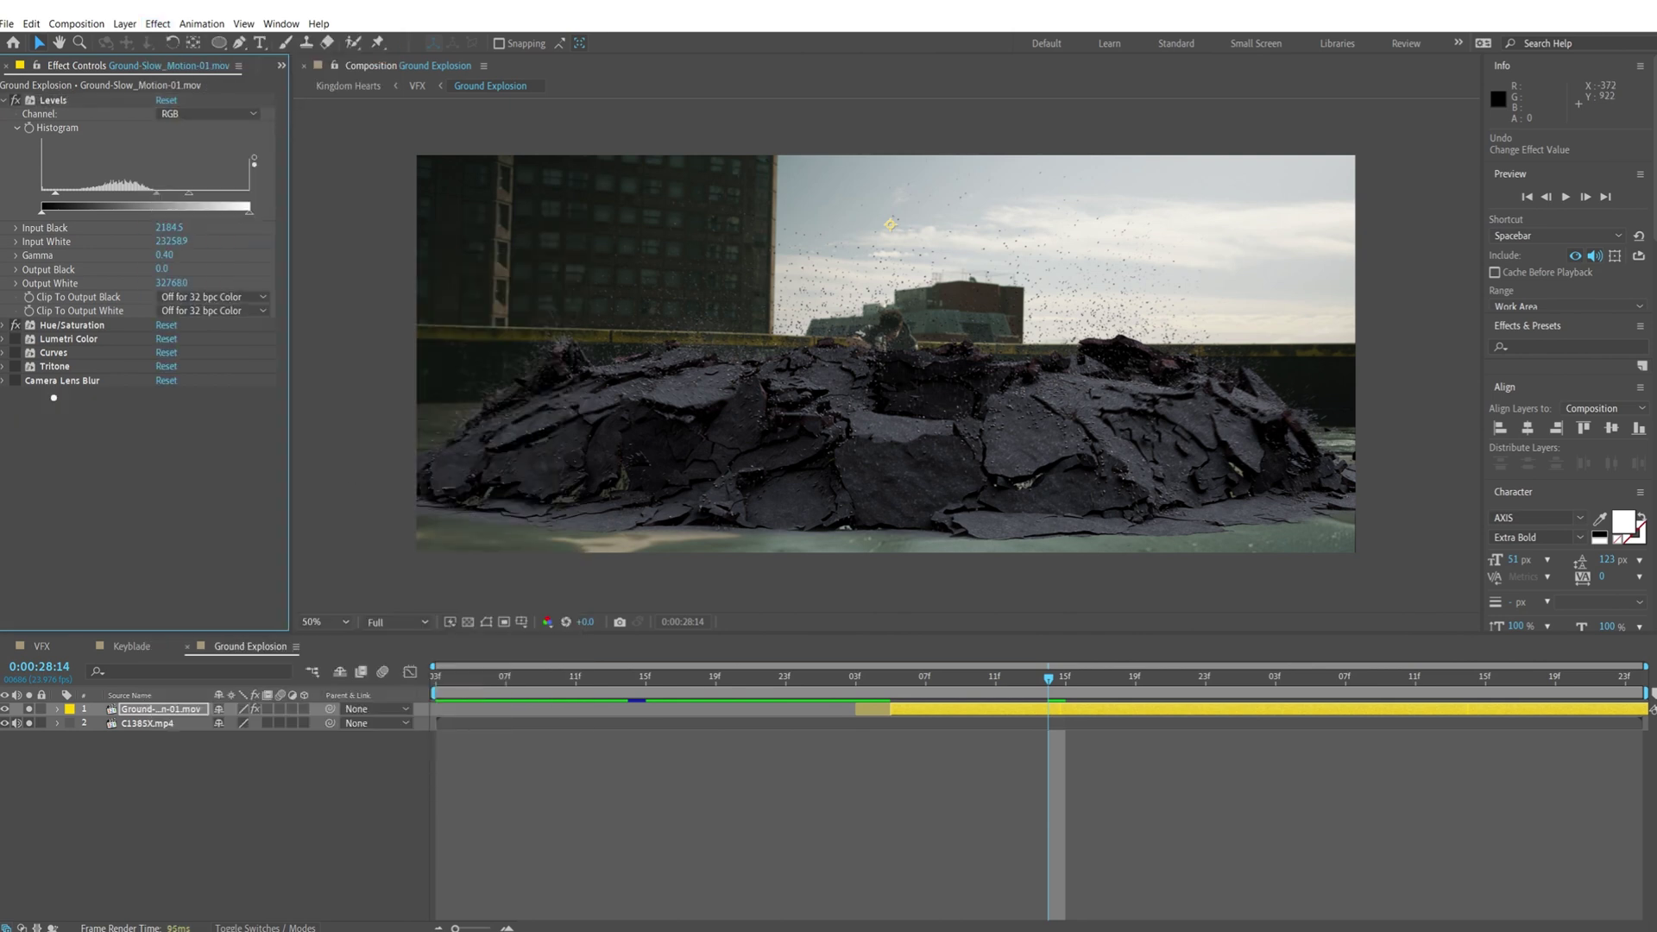
Step: Review the Hue/Saturation adjustments for the Master, Yellows and Blues channels
click(3, 325)
click(200, 339)
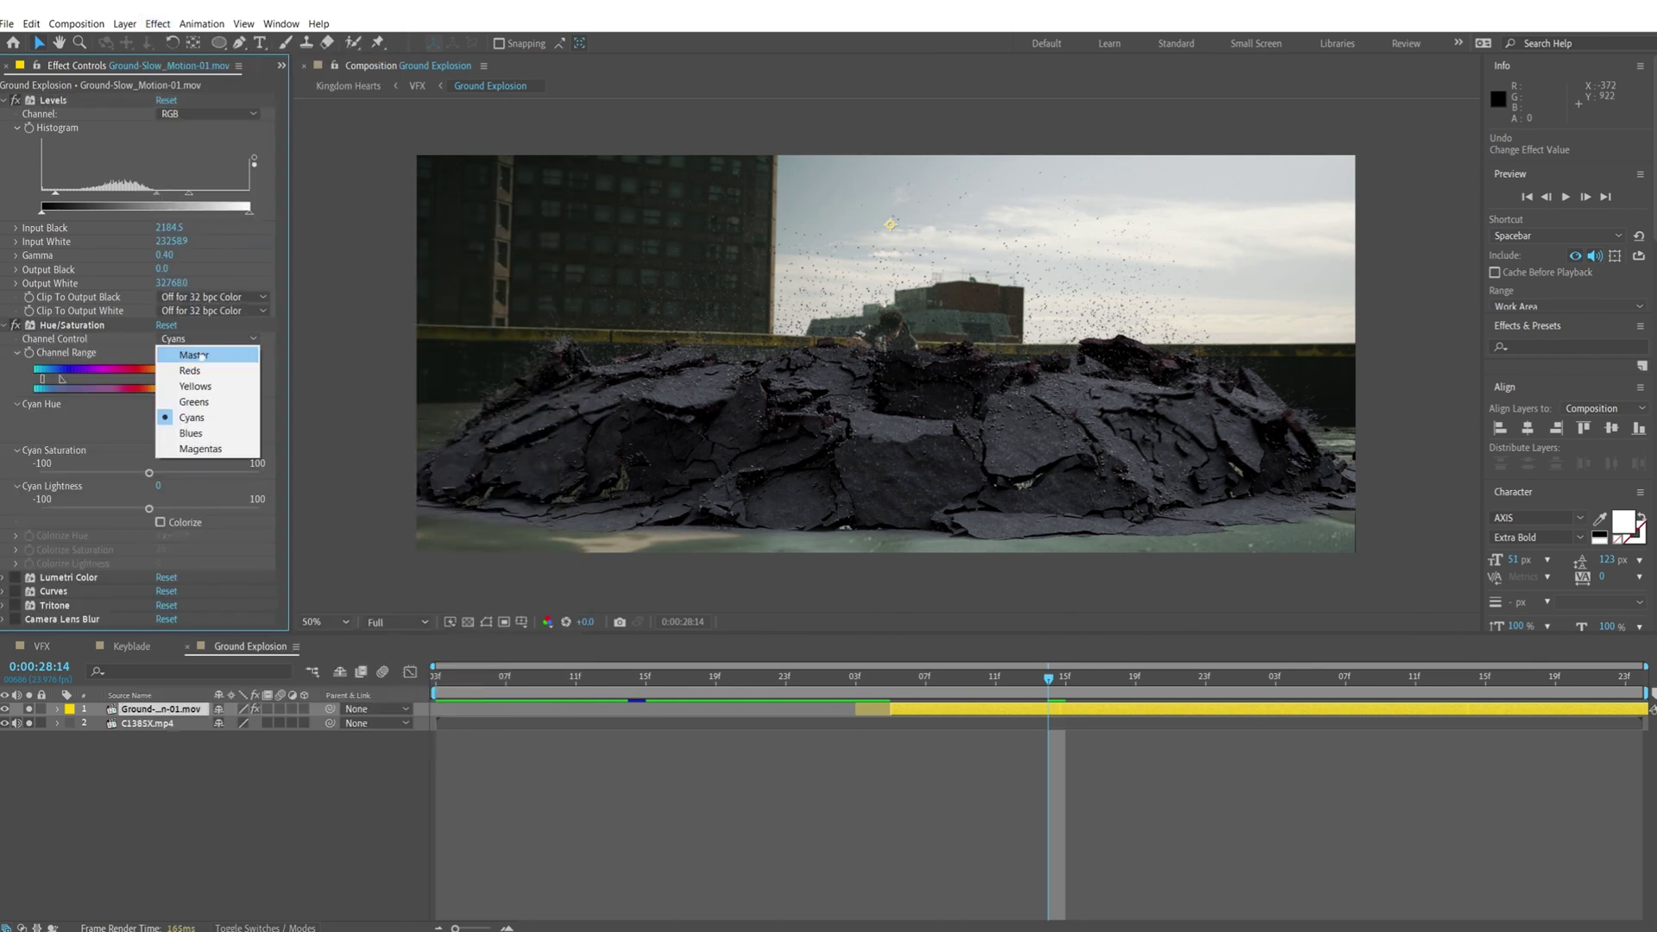
click(200, 354)
click(205, 339)
click(181, 381)
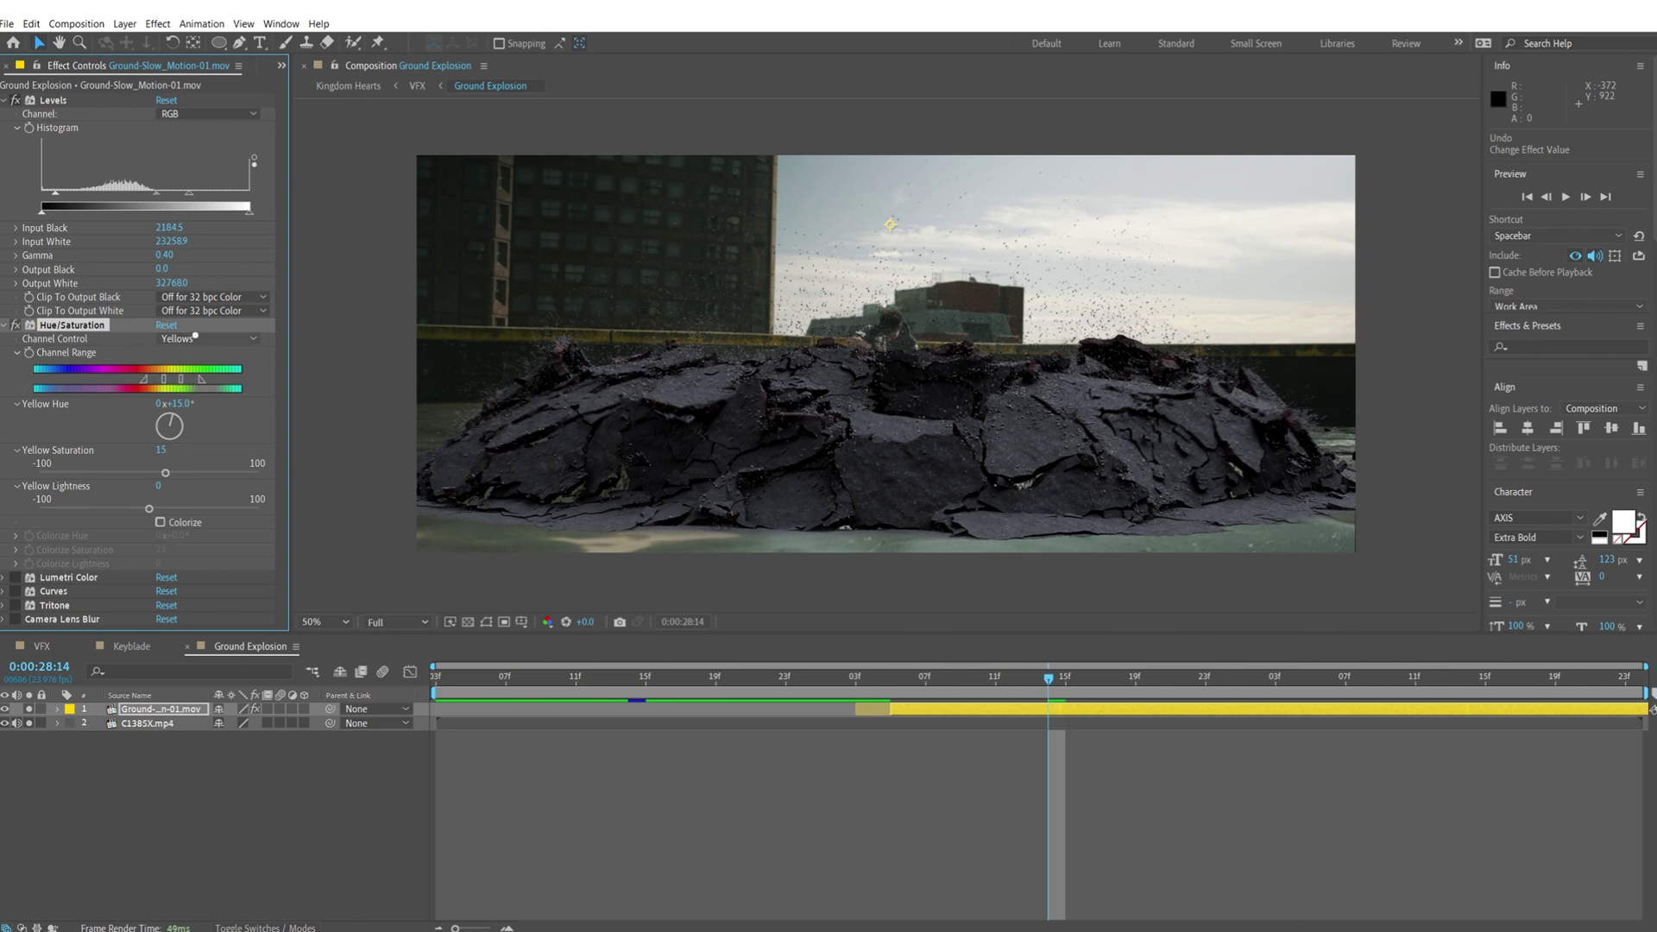
click(182, 339)
click(200, 434)
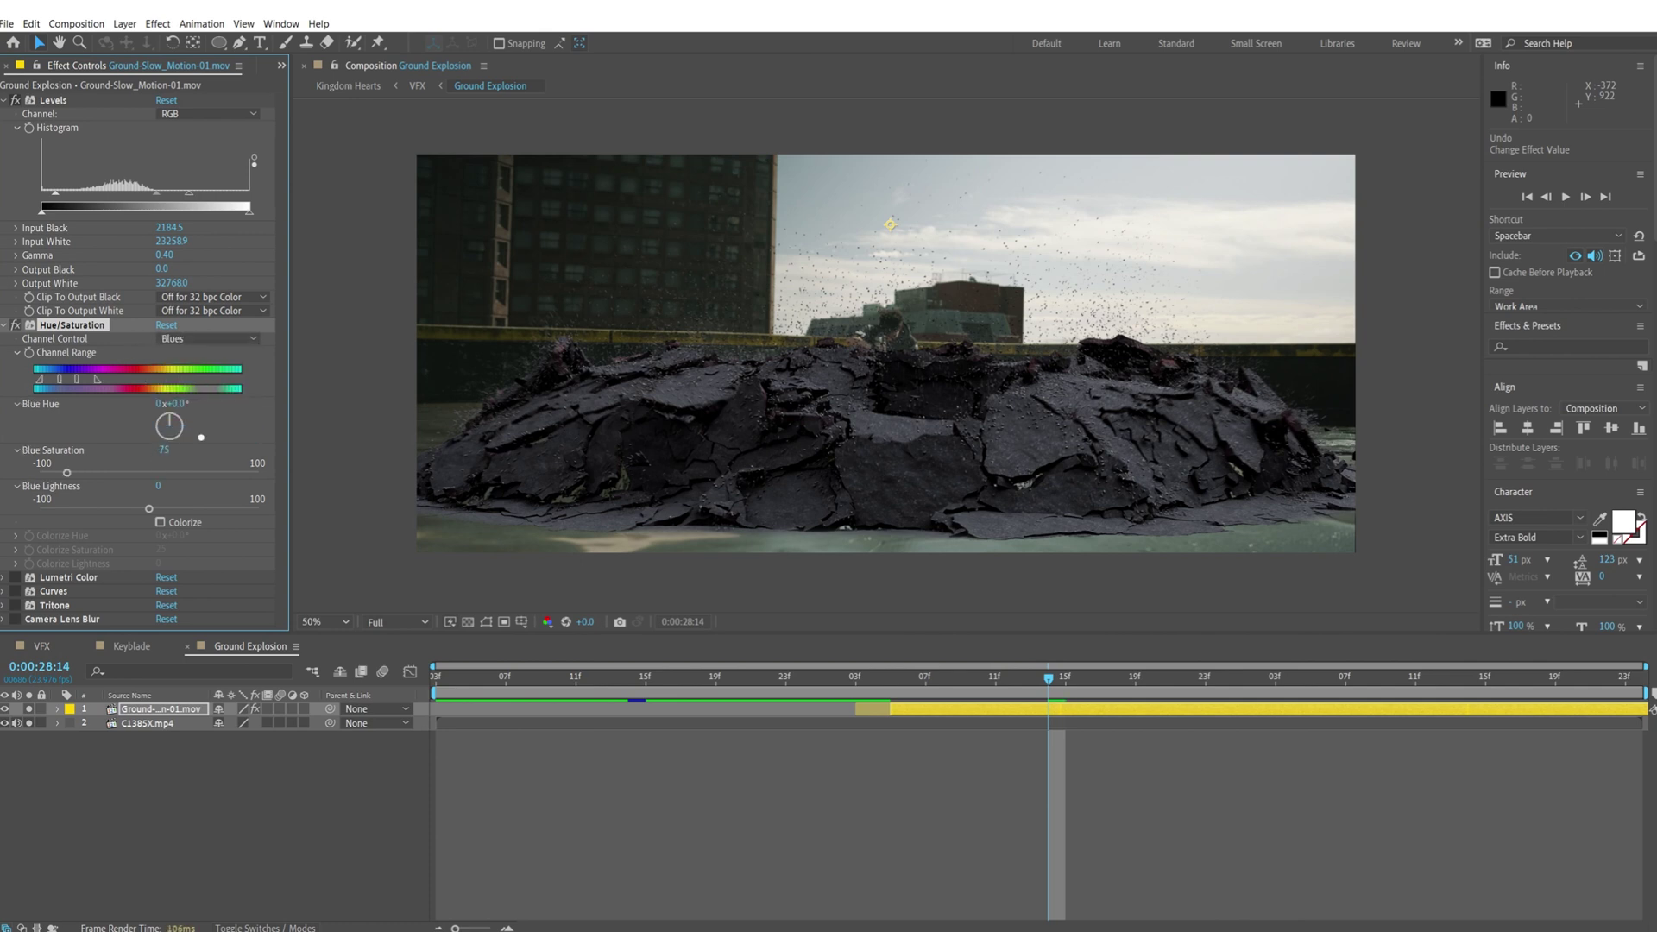
Step: Try a Blue Saturation of 100 on the burst, undo it, and collapse the Hue/Saturation and Levels settings
drag(170, 475, 292, 474)
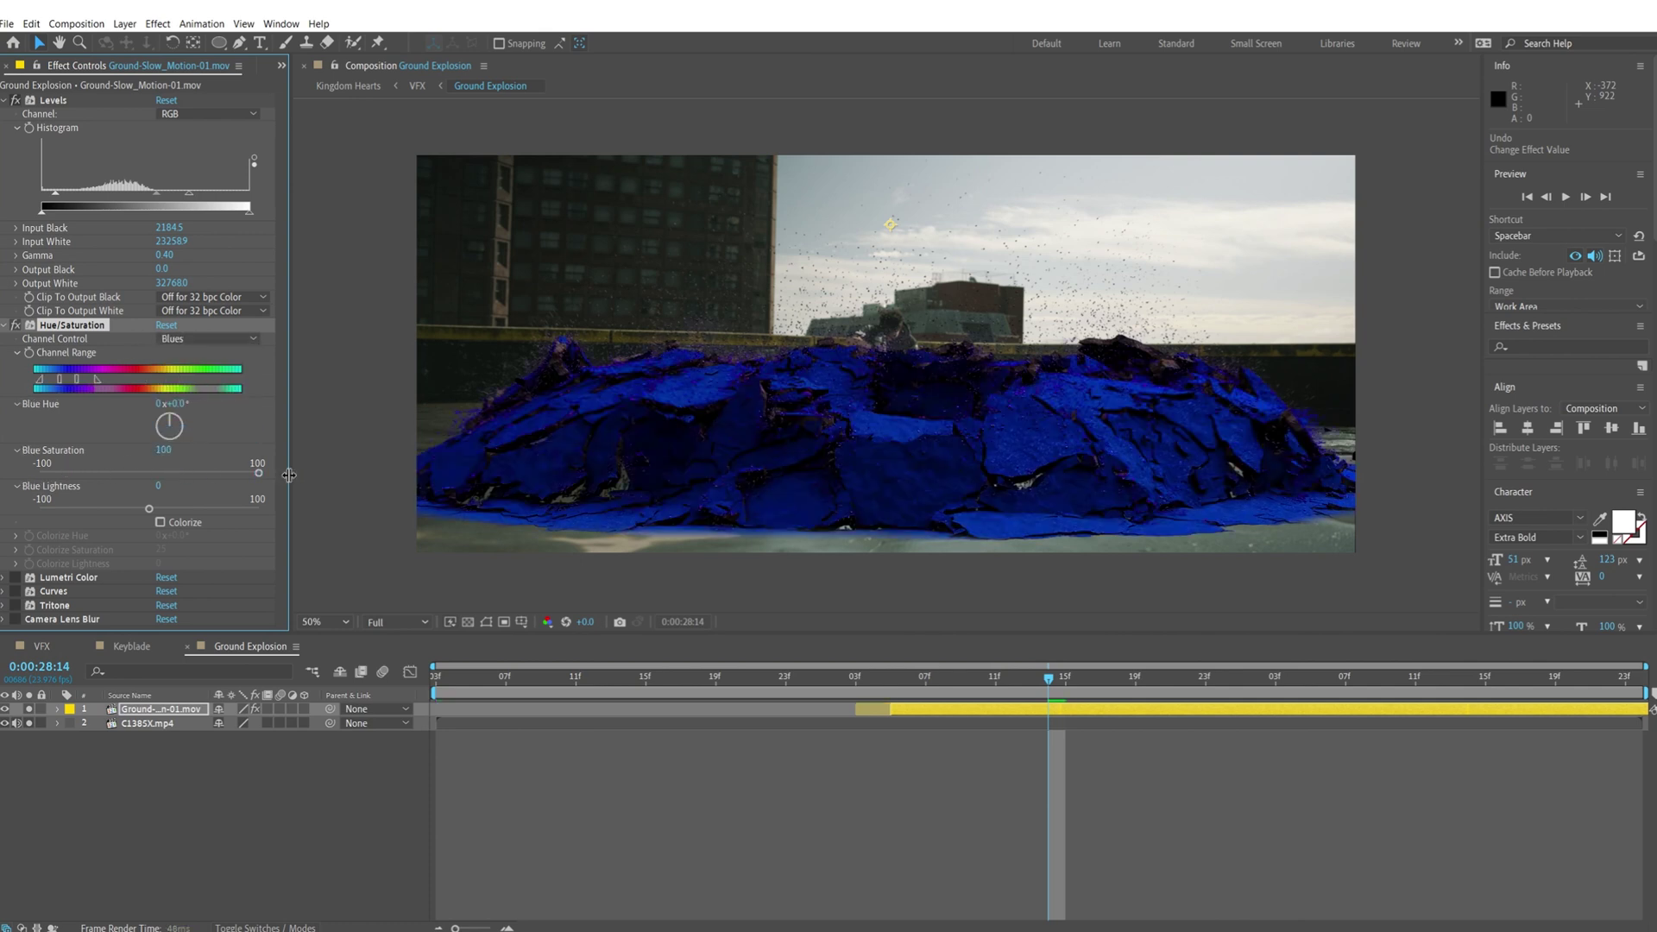
key(ctrl+z)
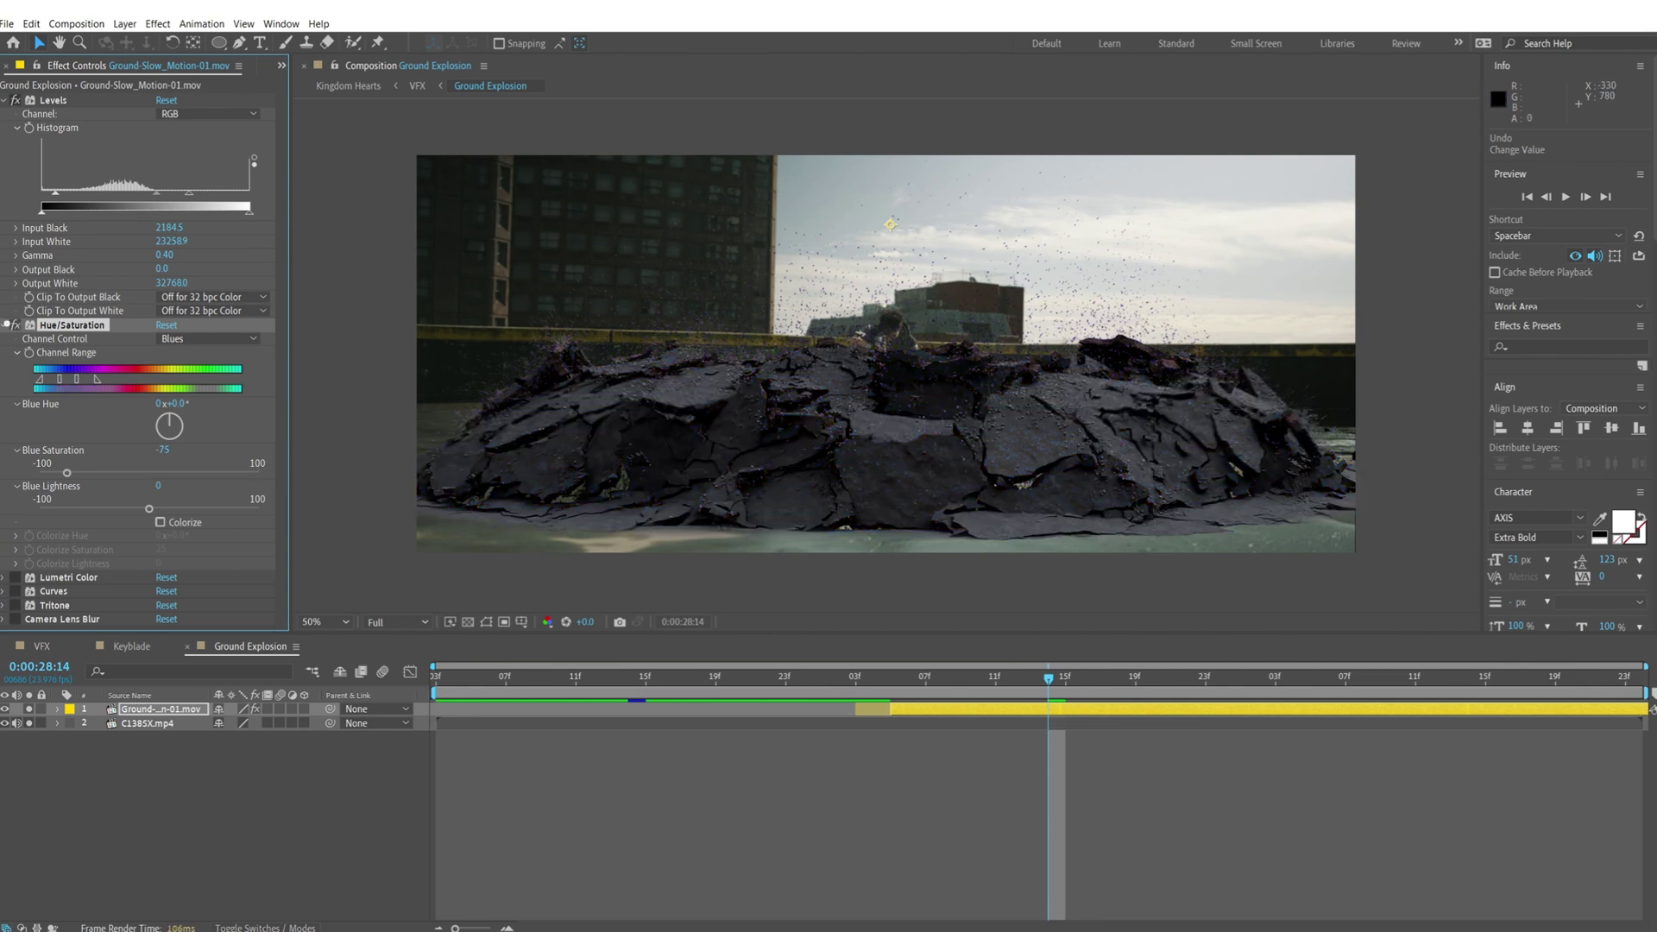
click(5, 324)
click(4, 100)
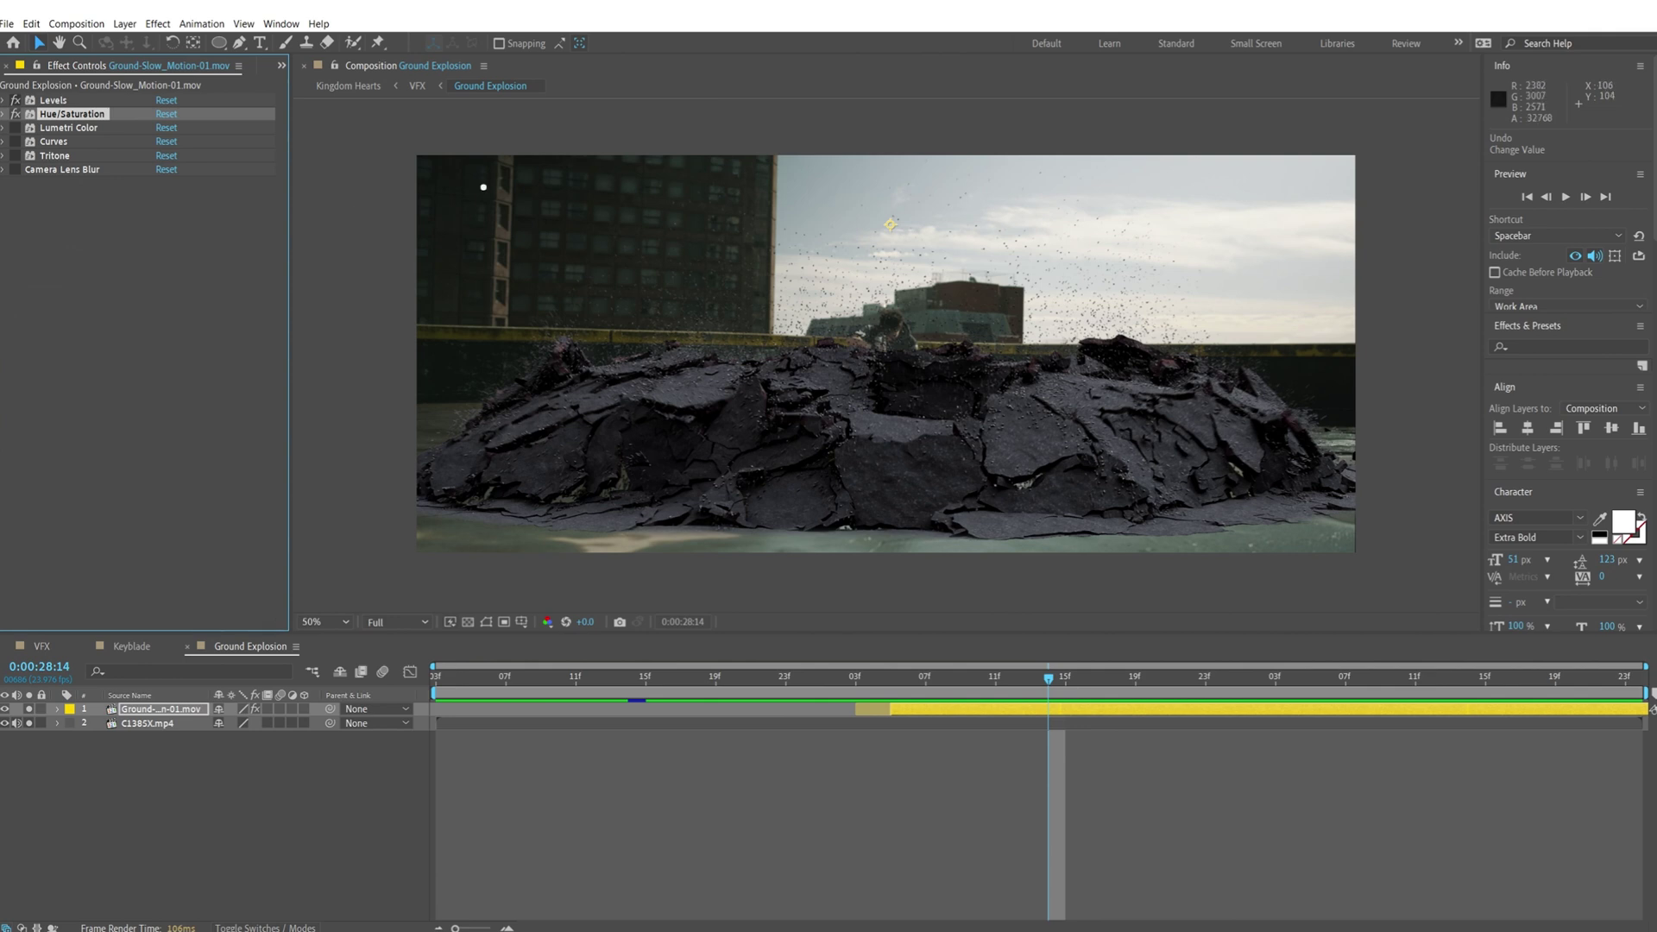
Step: Enable the Lumetri Color and Curves effects on the burst layer and show the Blue channel of Curves
click(12, 128)
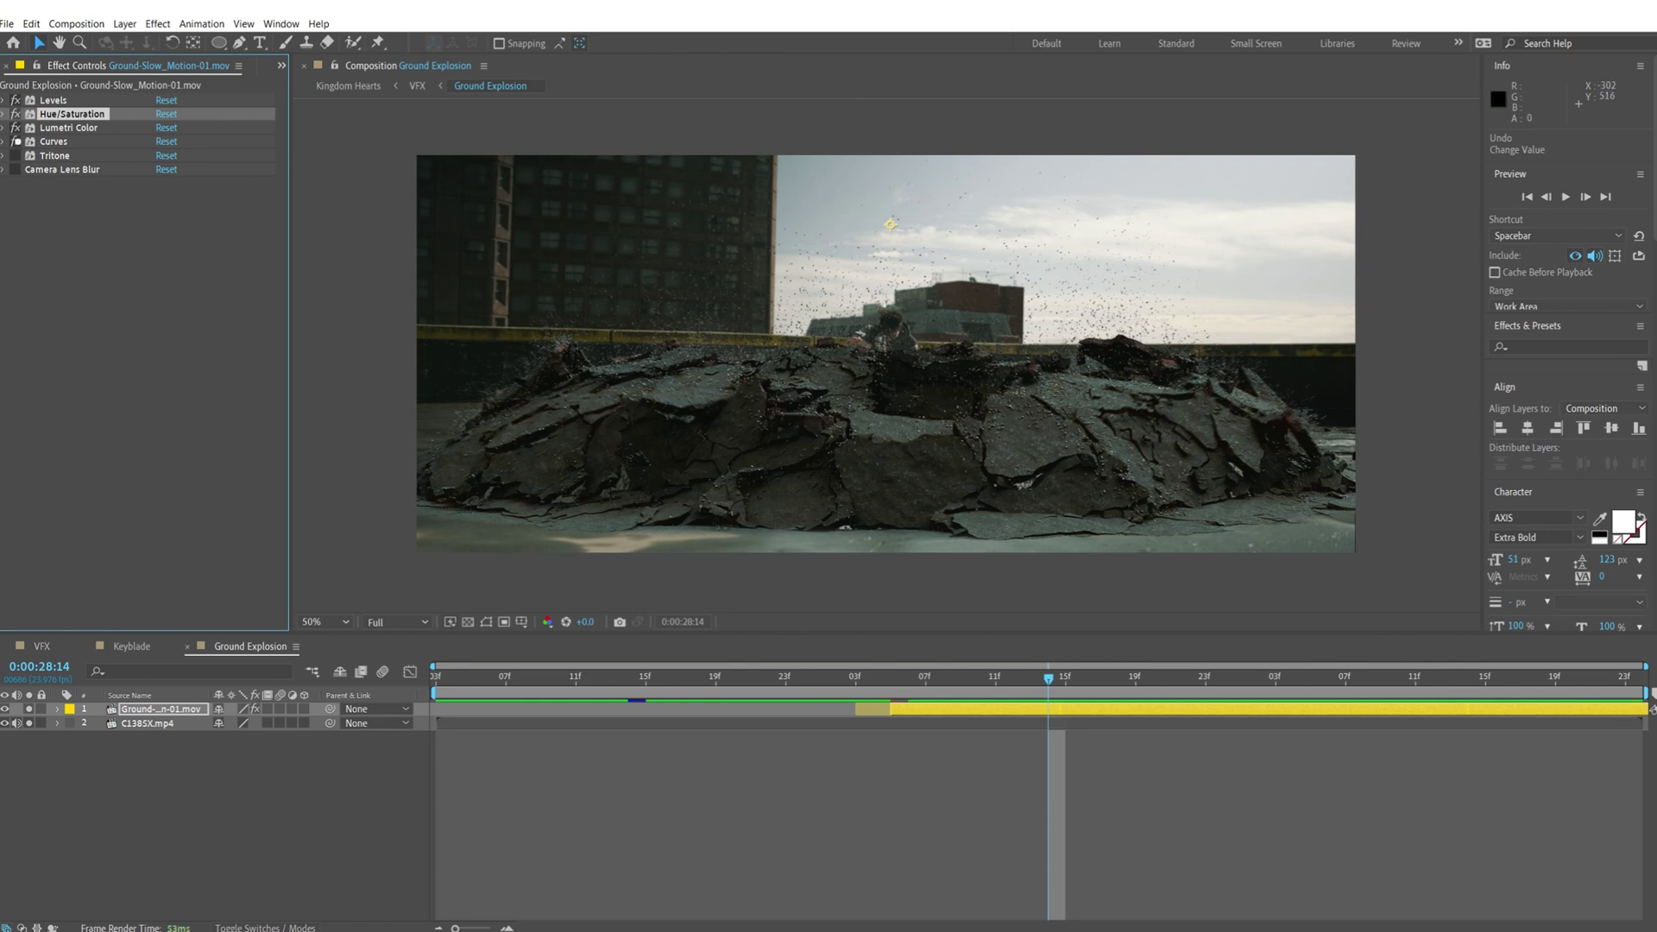
click(6, 141)
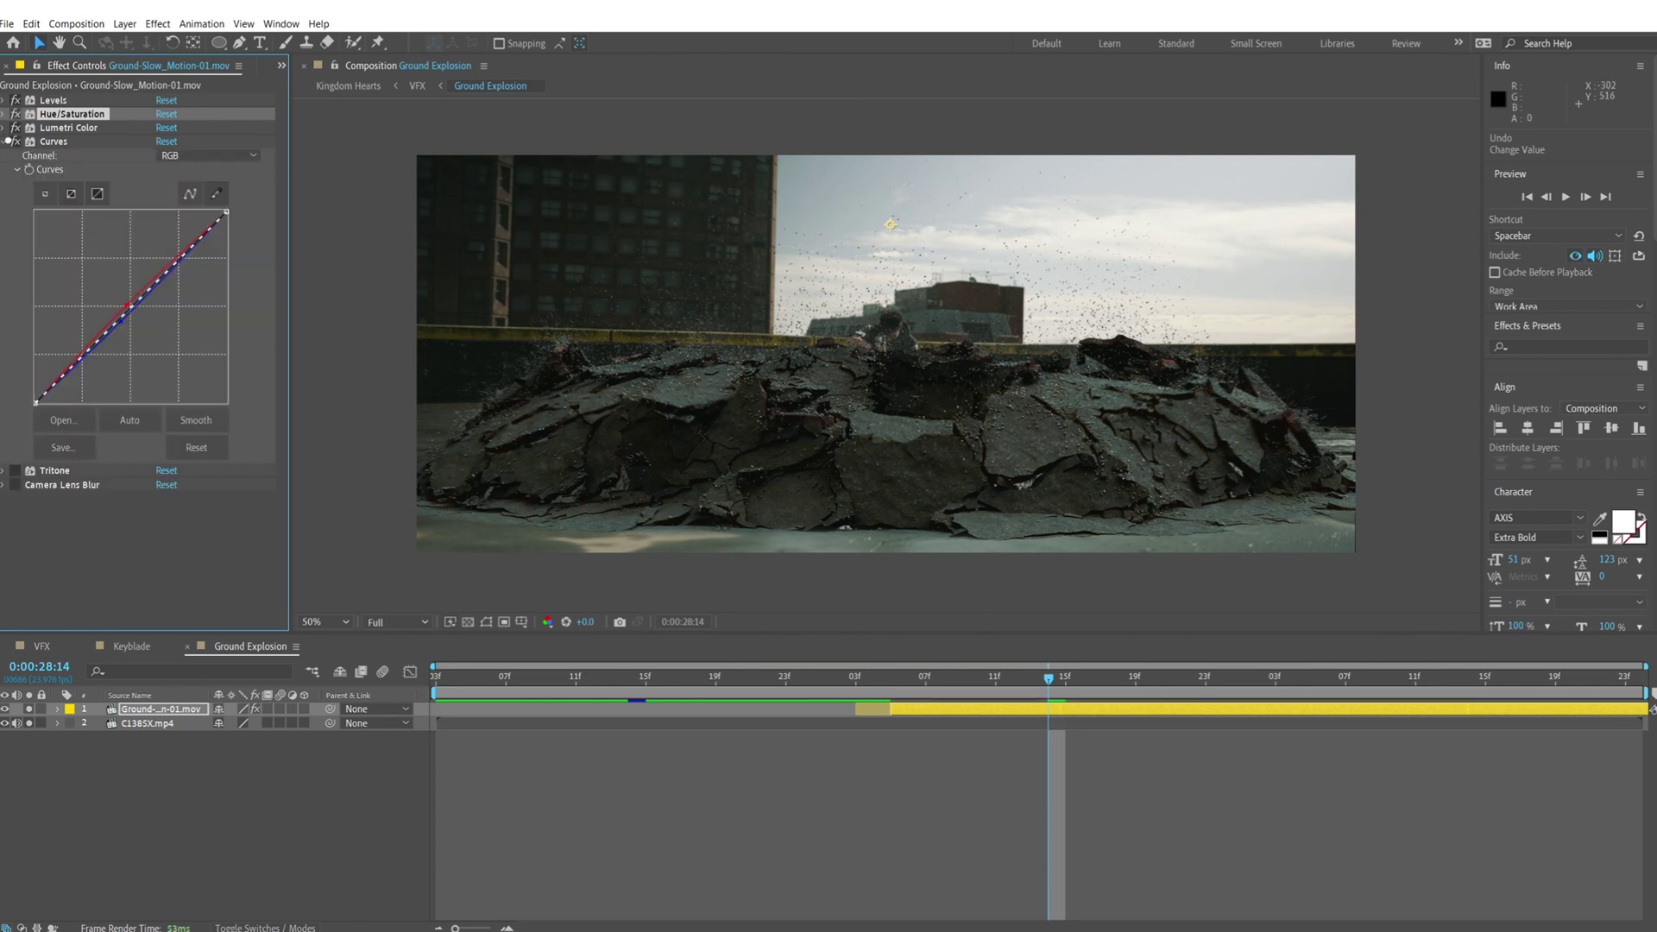
click(207, 156)
click(188, 218)
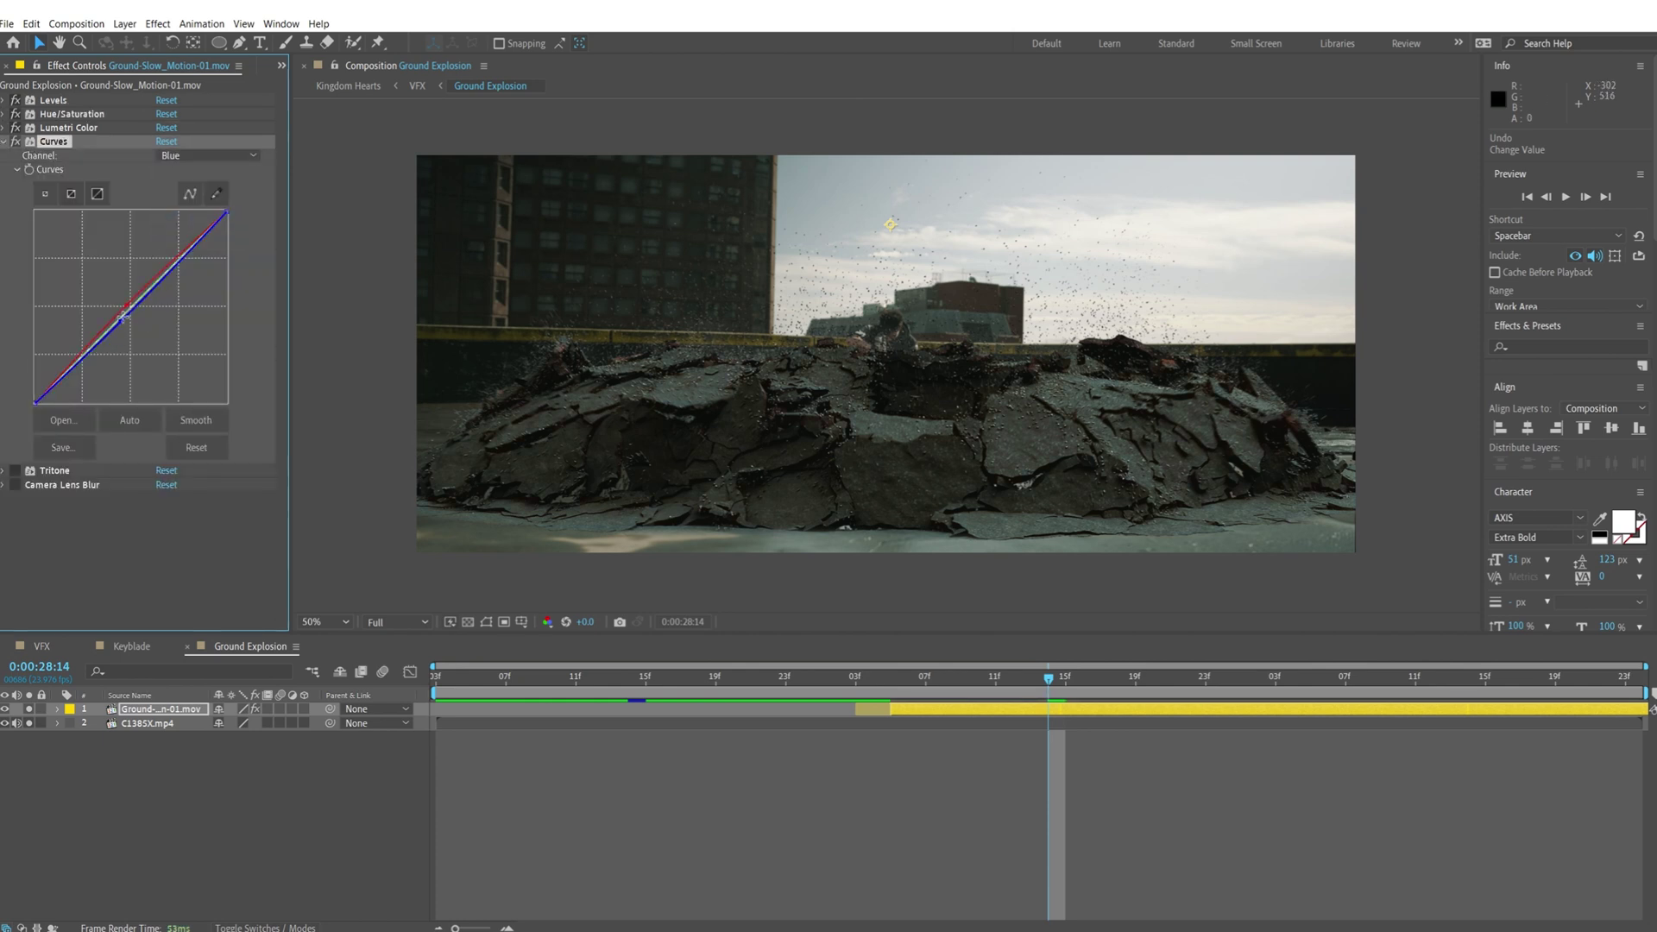
Step: Try lowering the midpoint of the Blue curve, undo it, and return Curves to the RGB channel before collapsing it
drag(126, 315, 128, 329)
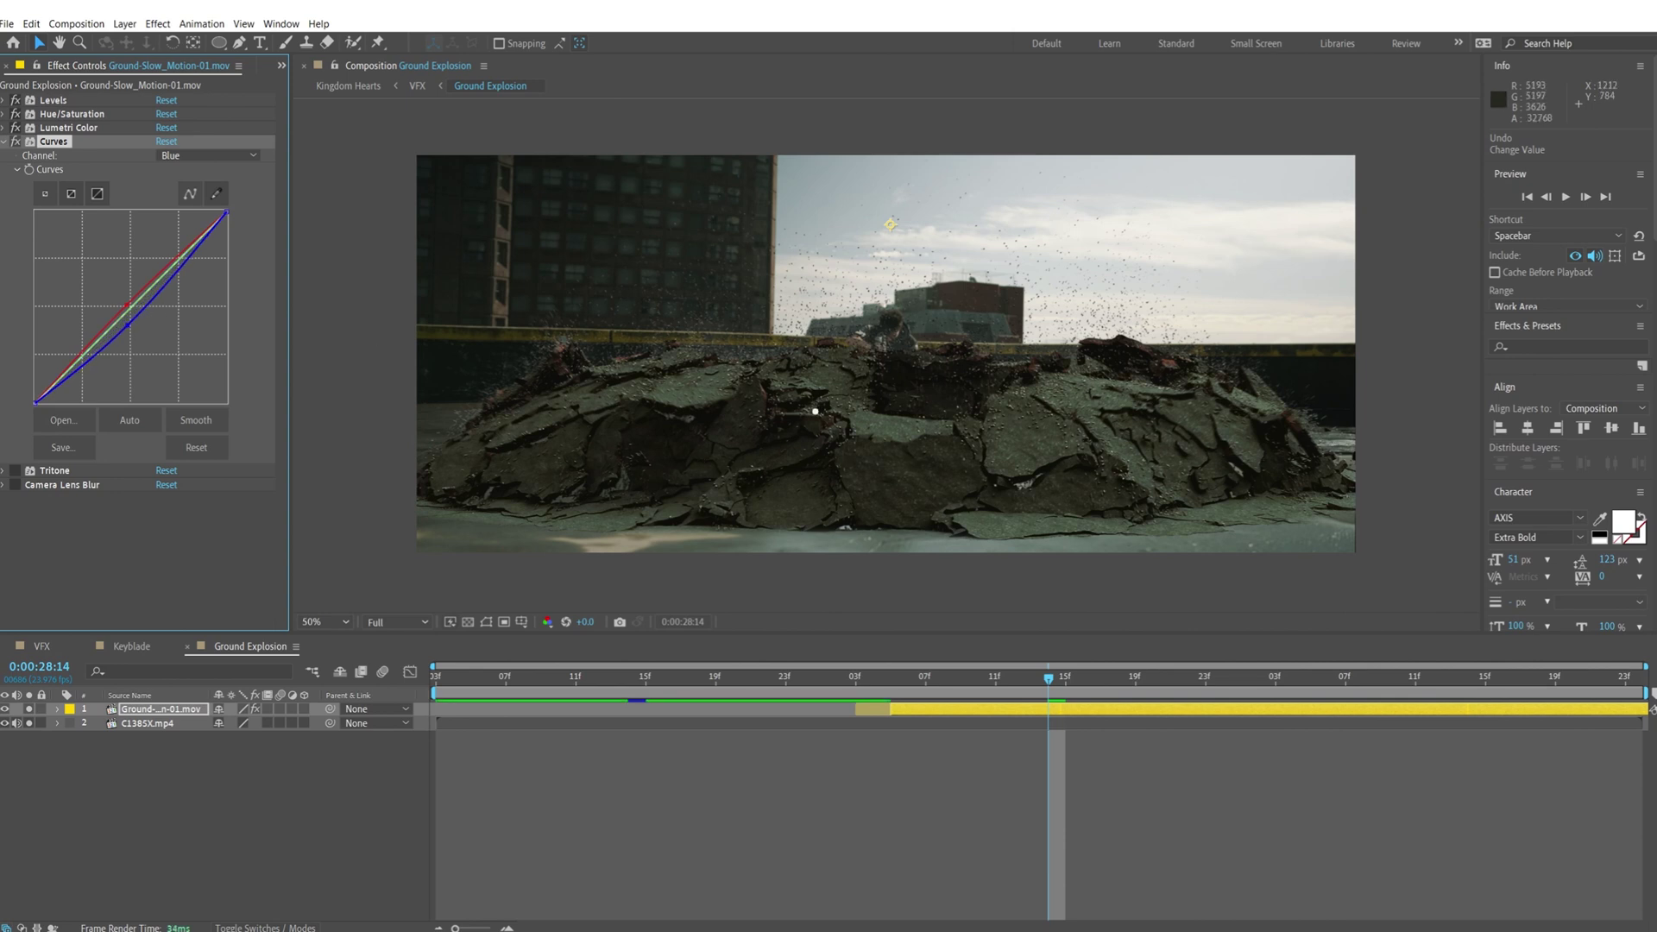
key(ctrl+z)
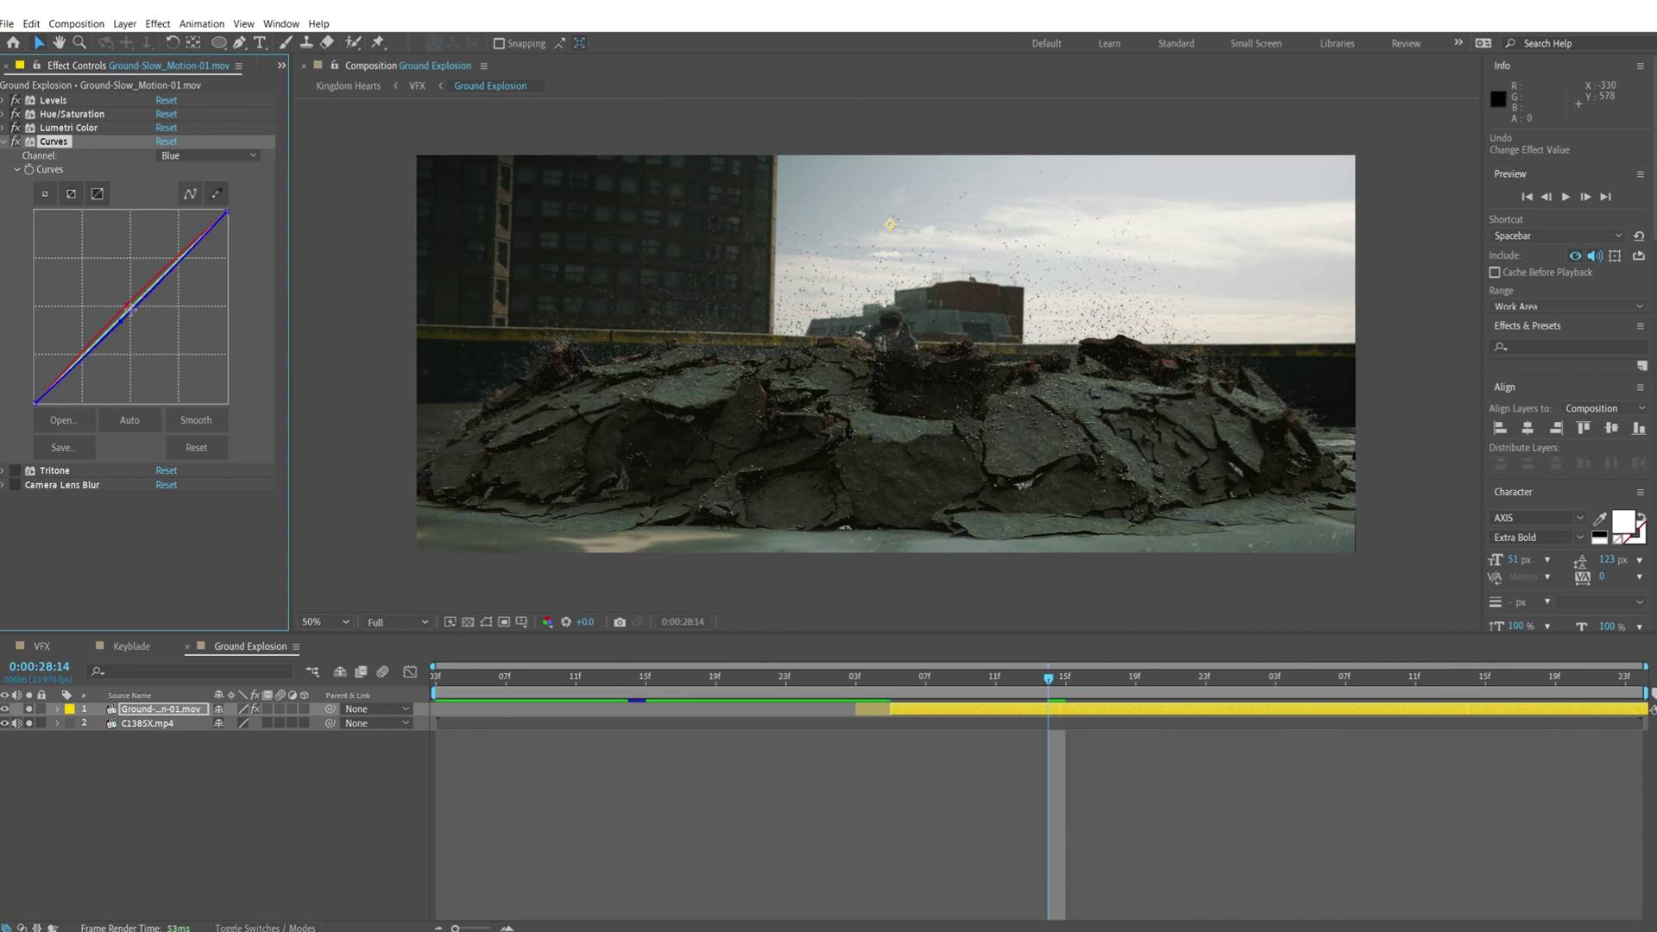
click(207, 155)
click(177, 172)
drag(138, 304, 321, 301)
click(6, 142)
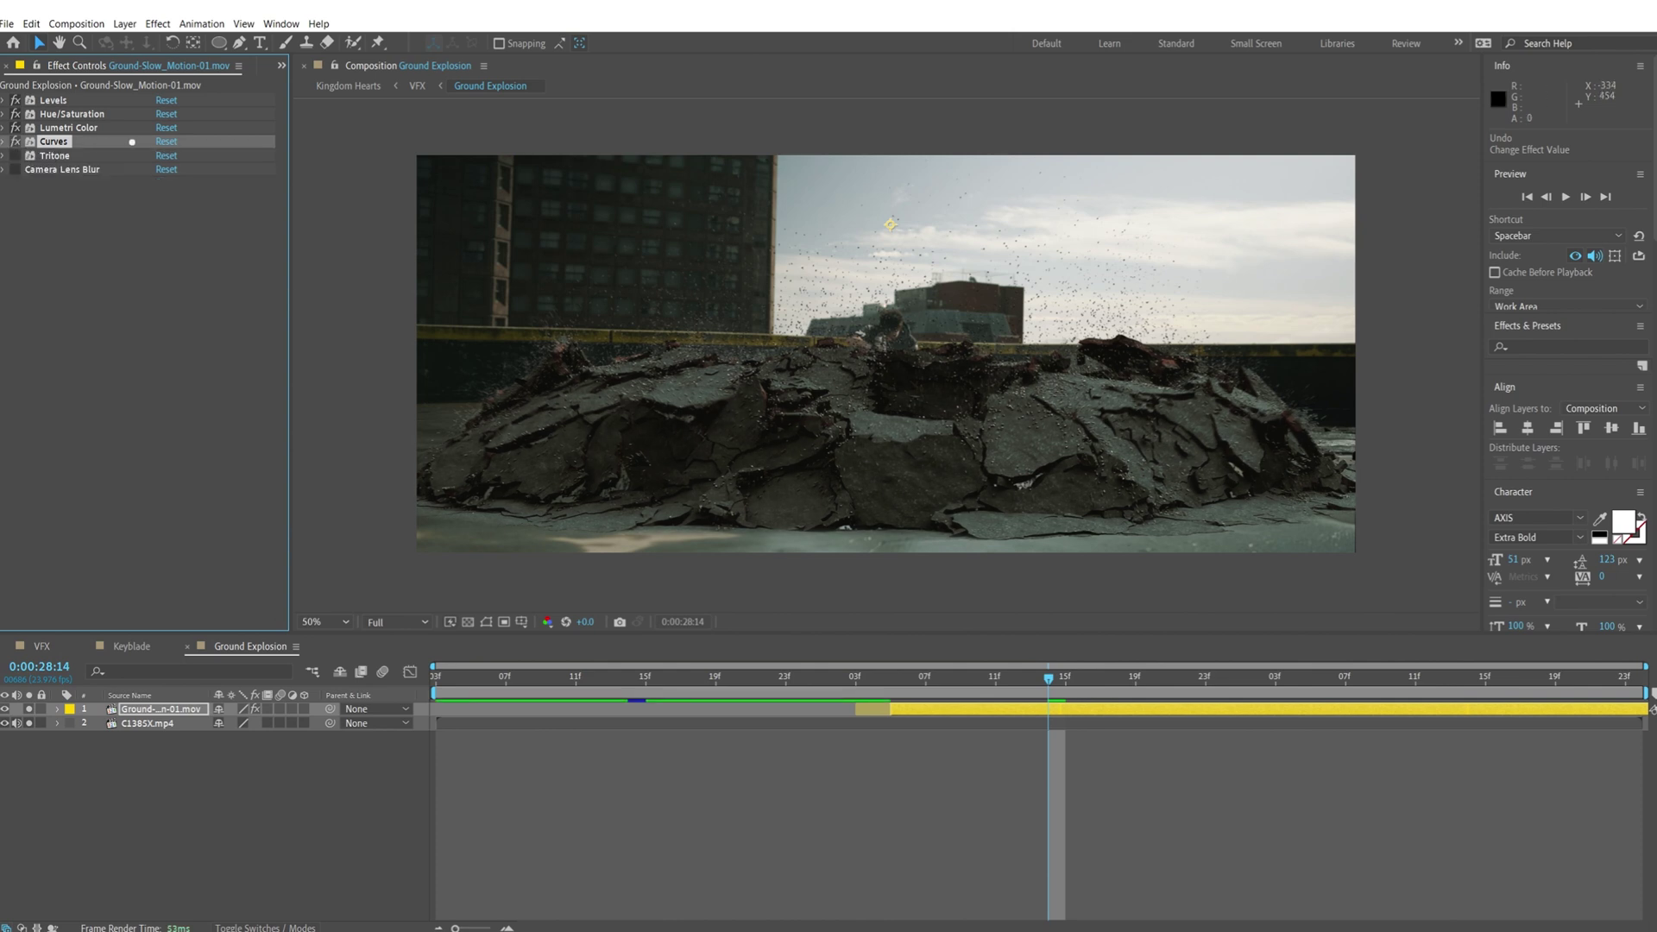
Step: Add a second Tritone effect to the burst layer and enable its existing Tritone effect
click(158, 23)
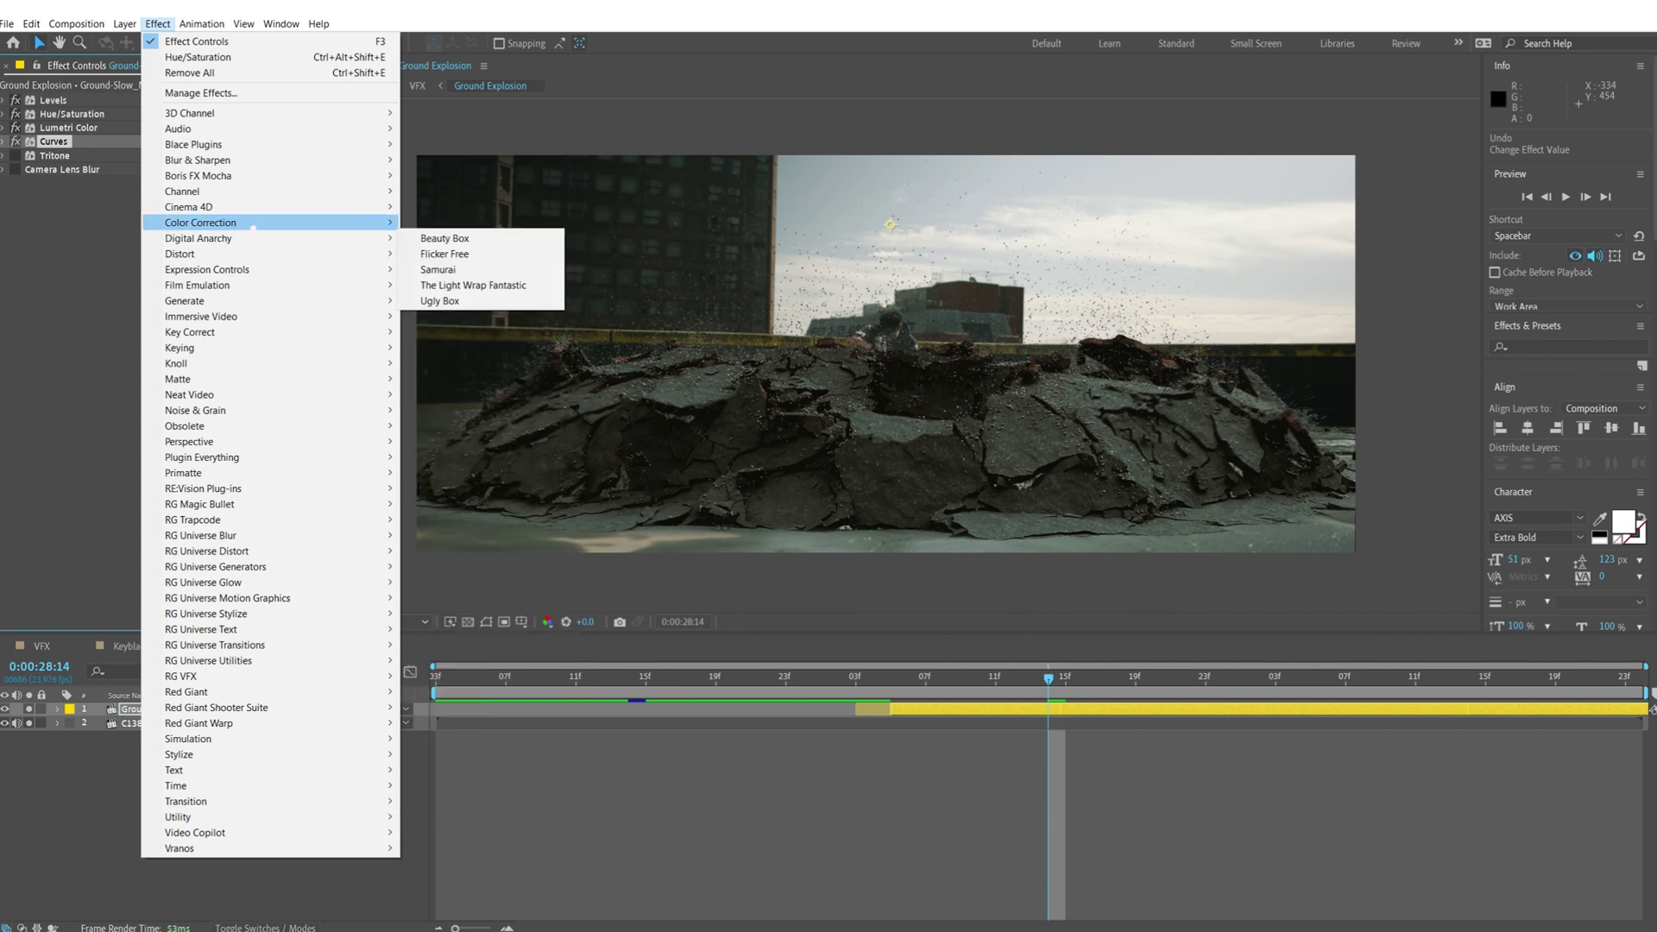
click(443, 801)
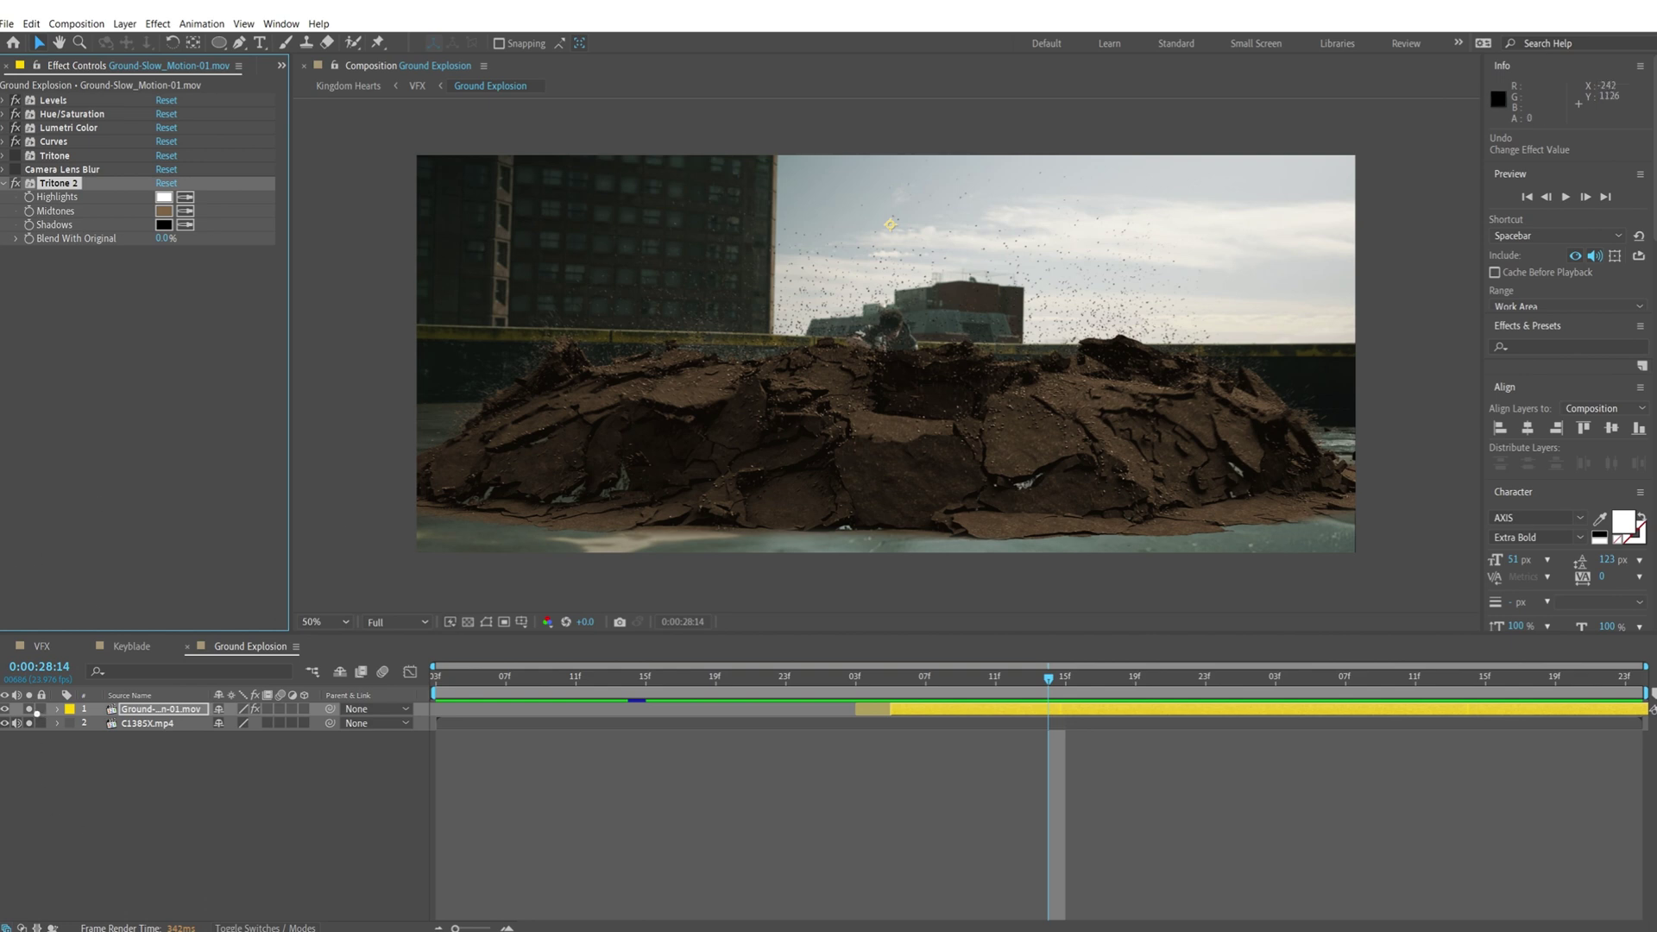
click(30, 709)
click(30, 710)
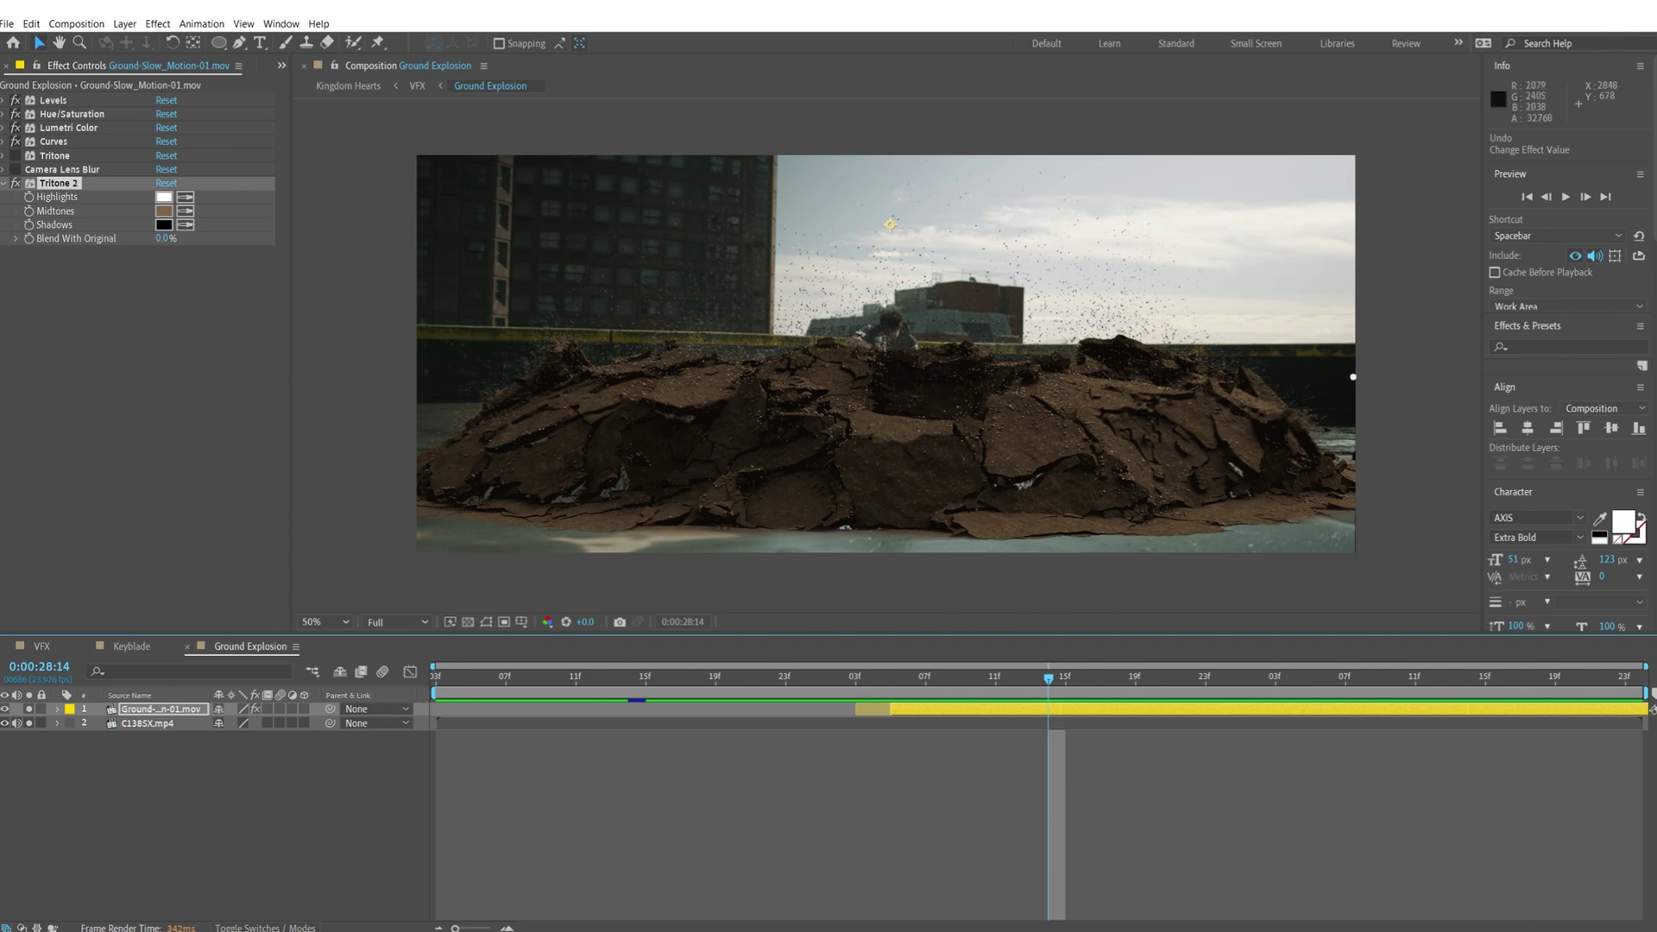
click(15, 156)
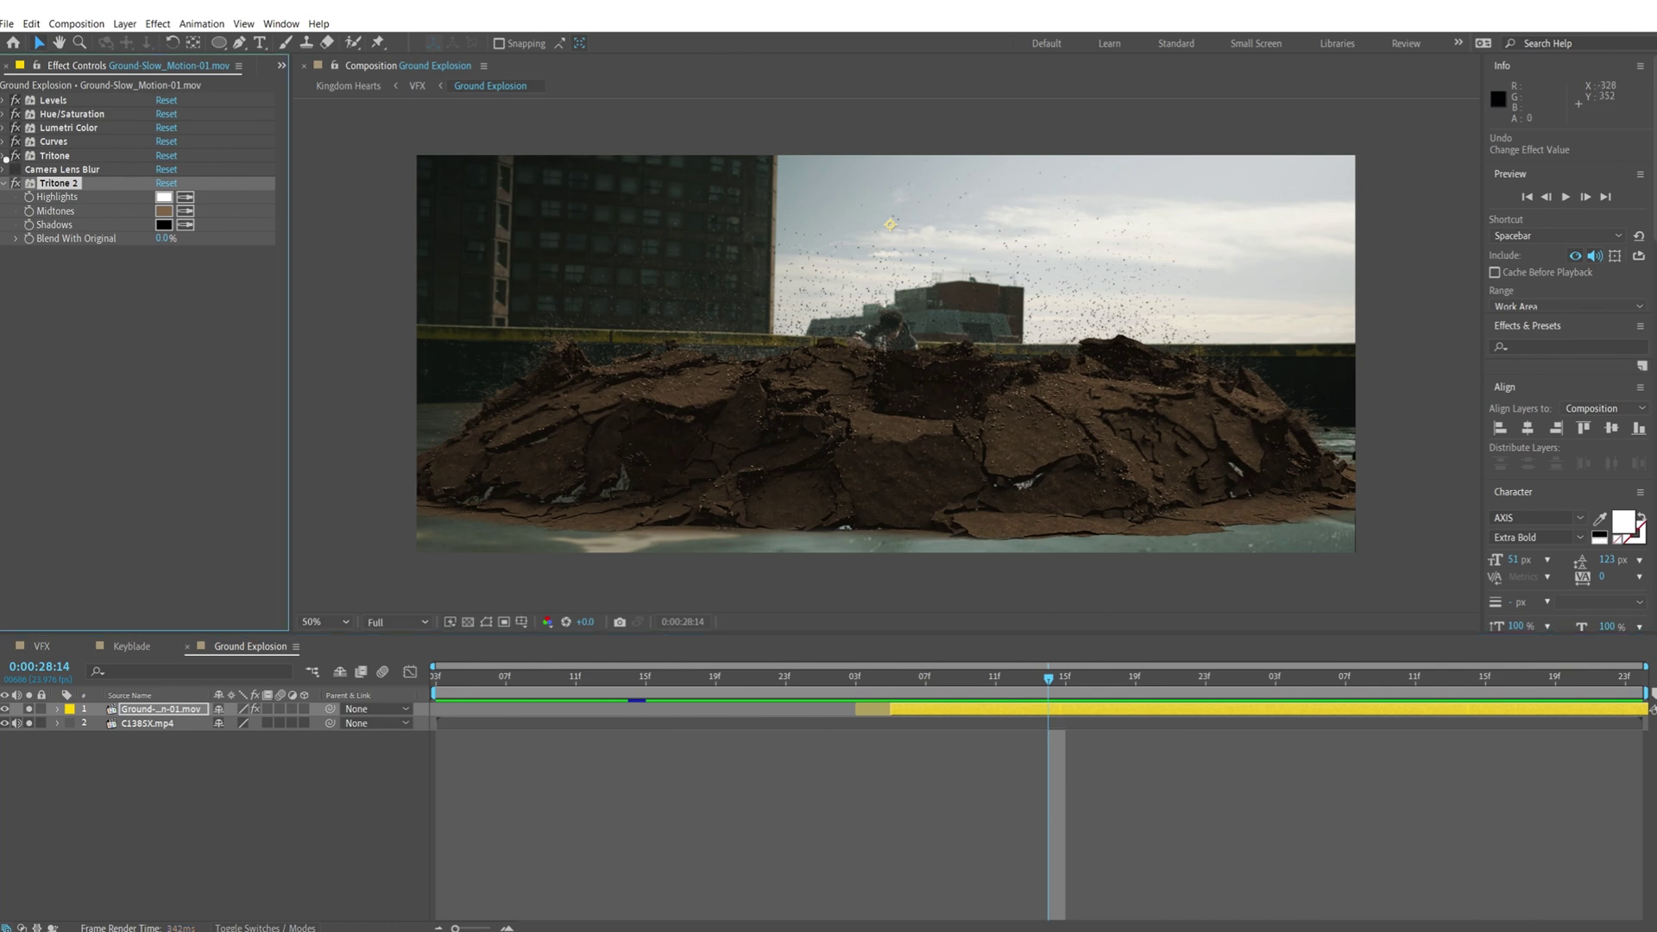
Step: Delete the second Tritone effect from the burst layer and expand the settings of the original Tritone
click(4, 156)
key(Delete)
click(167, 172)
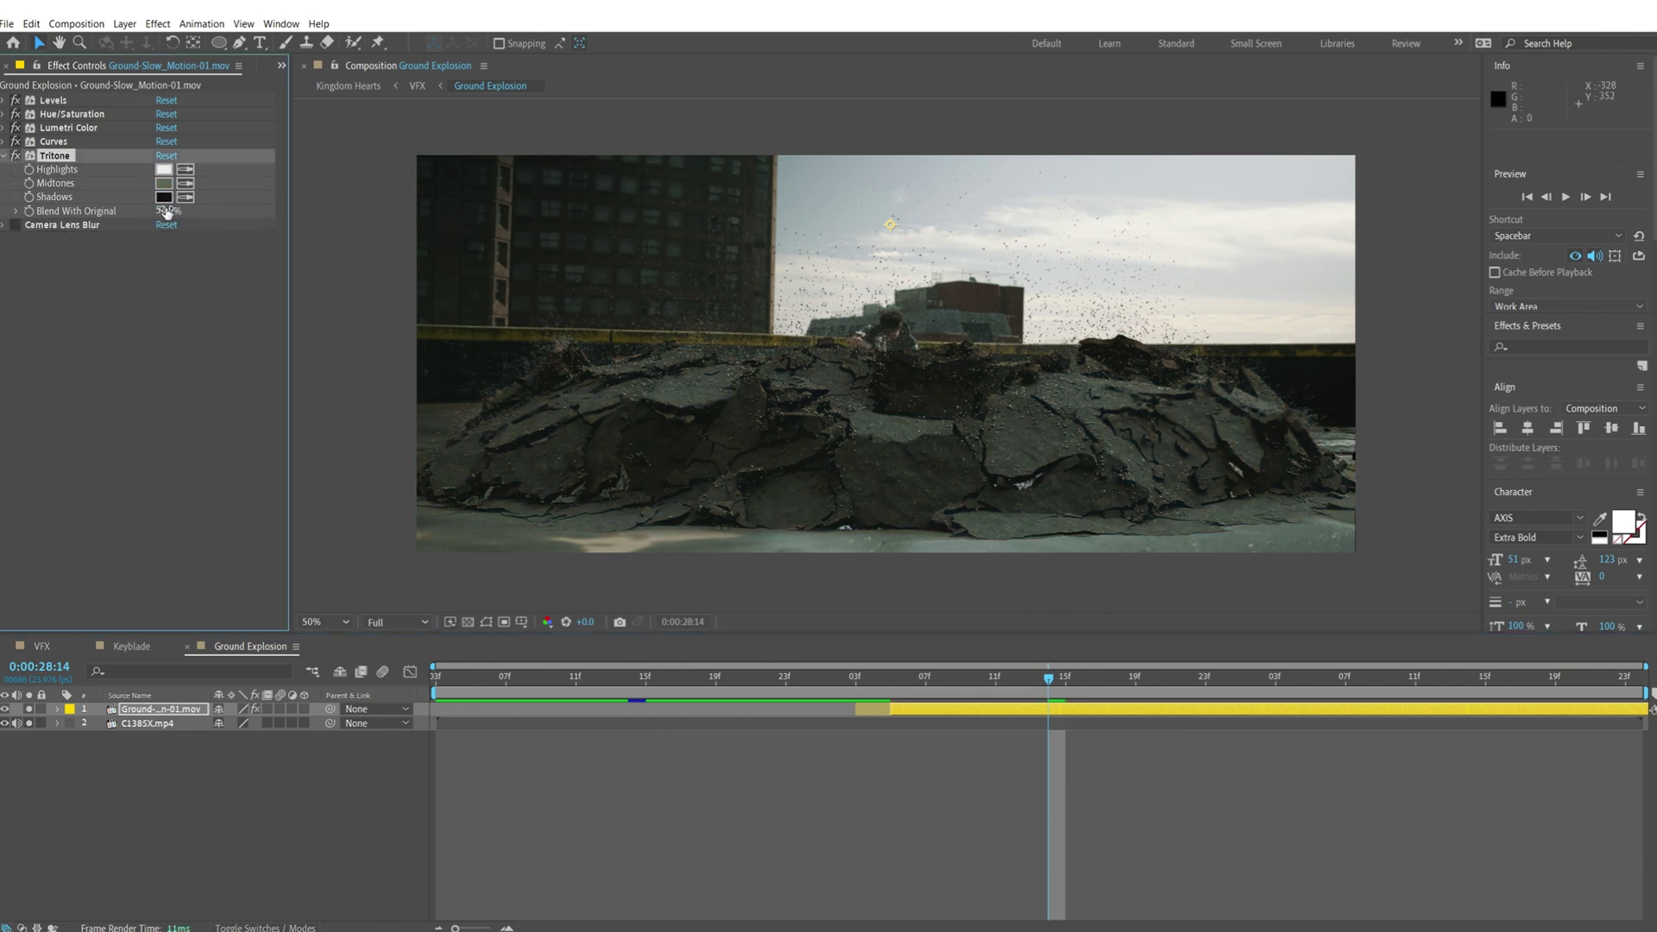
Step: Compare the burst without Tritone, with other Blend With Original amounts and without all its color effects, undoing each change
click(15, 157)
key(ctrl+z)
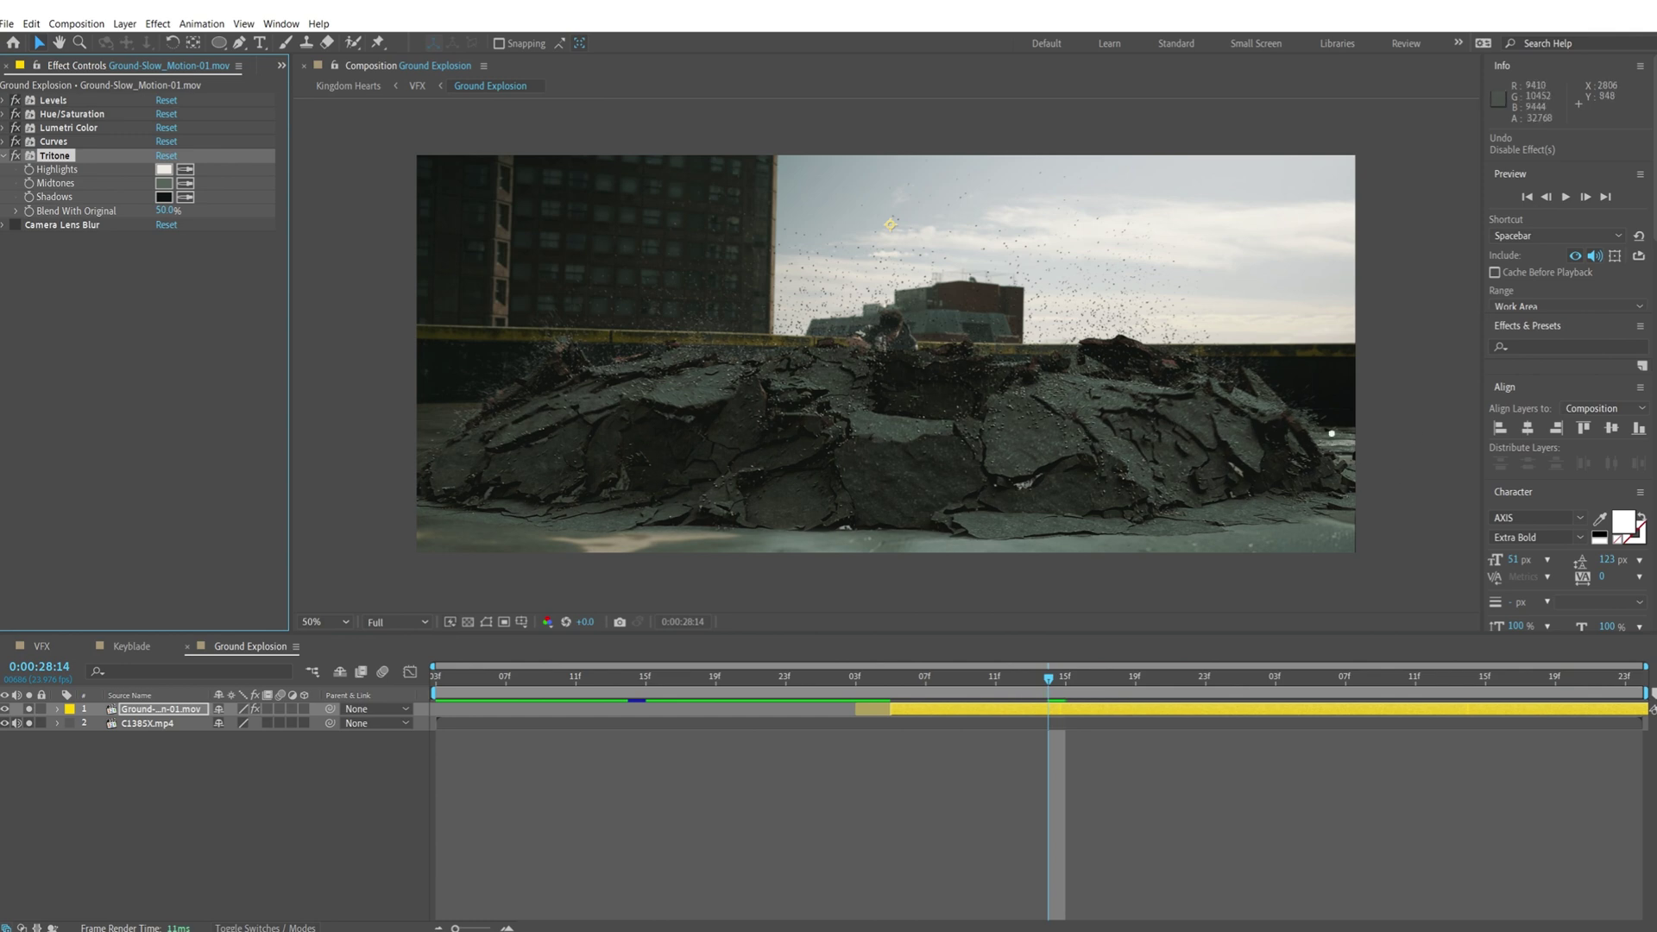
drag(164, 212, 250, 211)
drag(168, 211, 0, 272)
drag(15, 100, 16, 157)
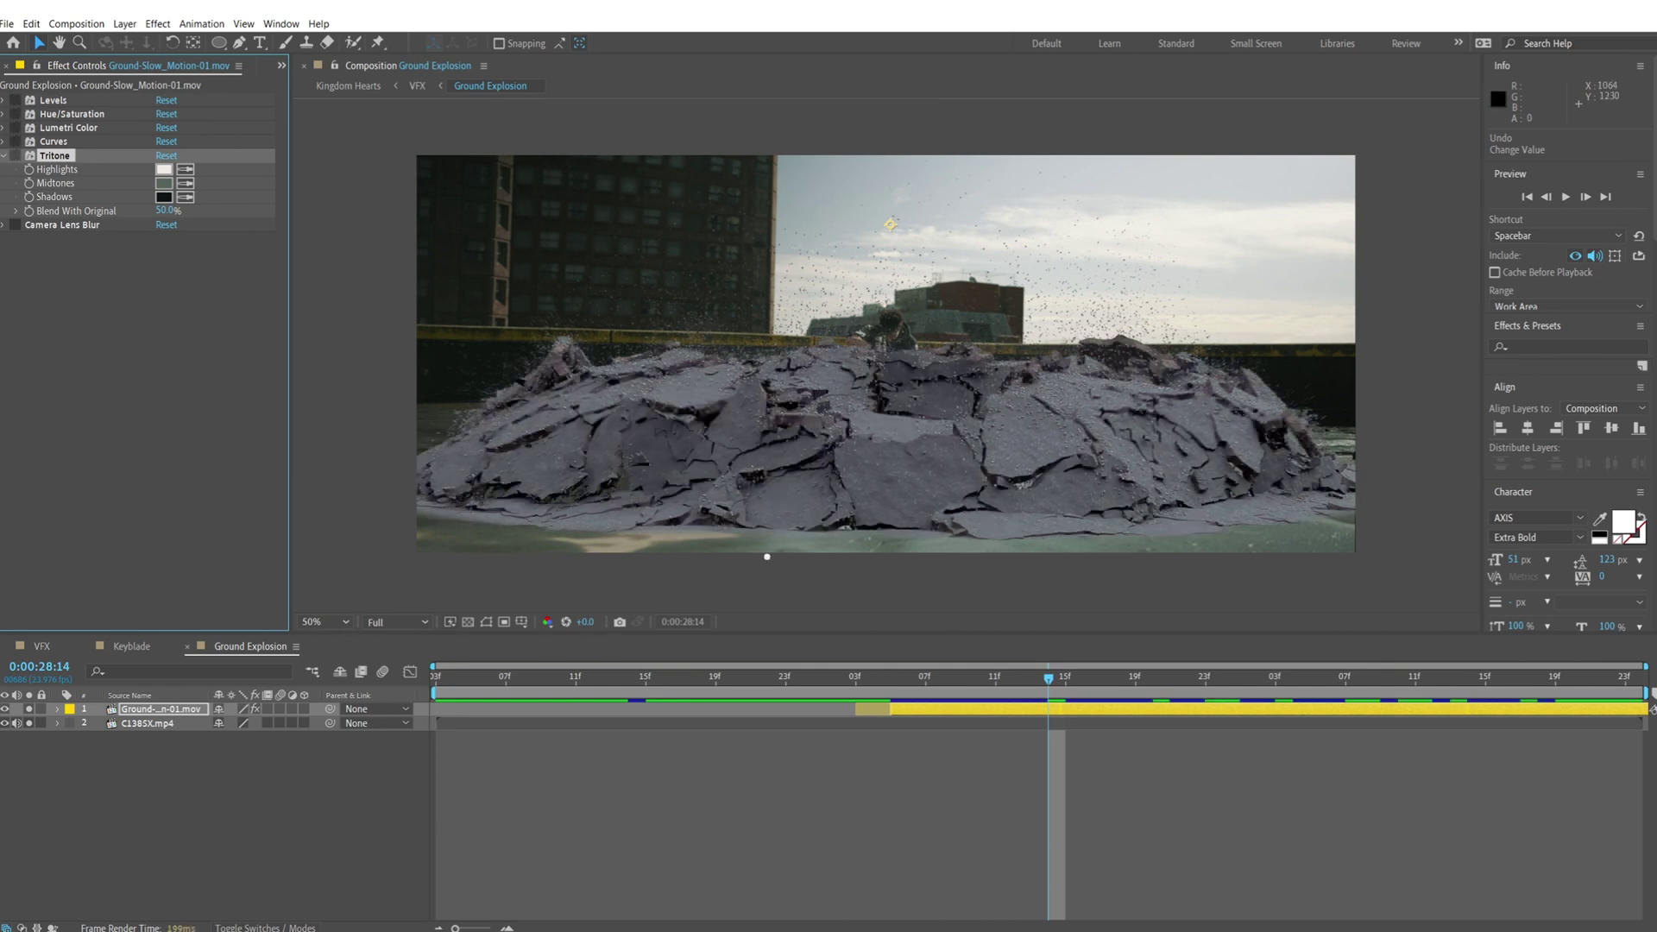
key(ctrl+z)
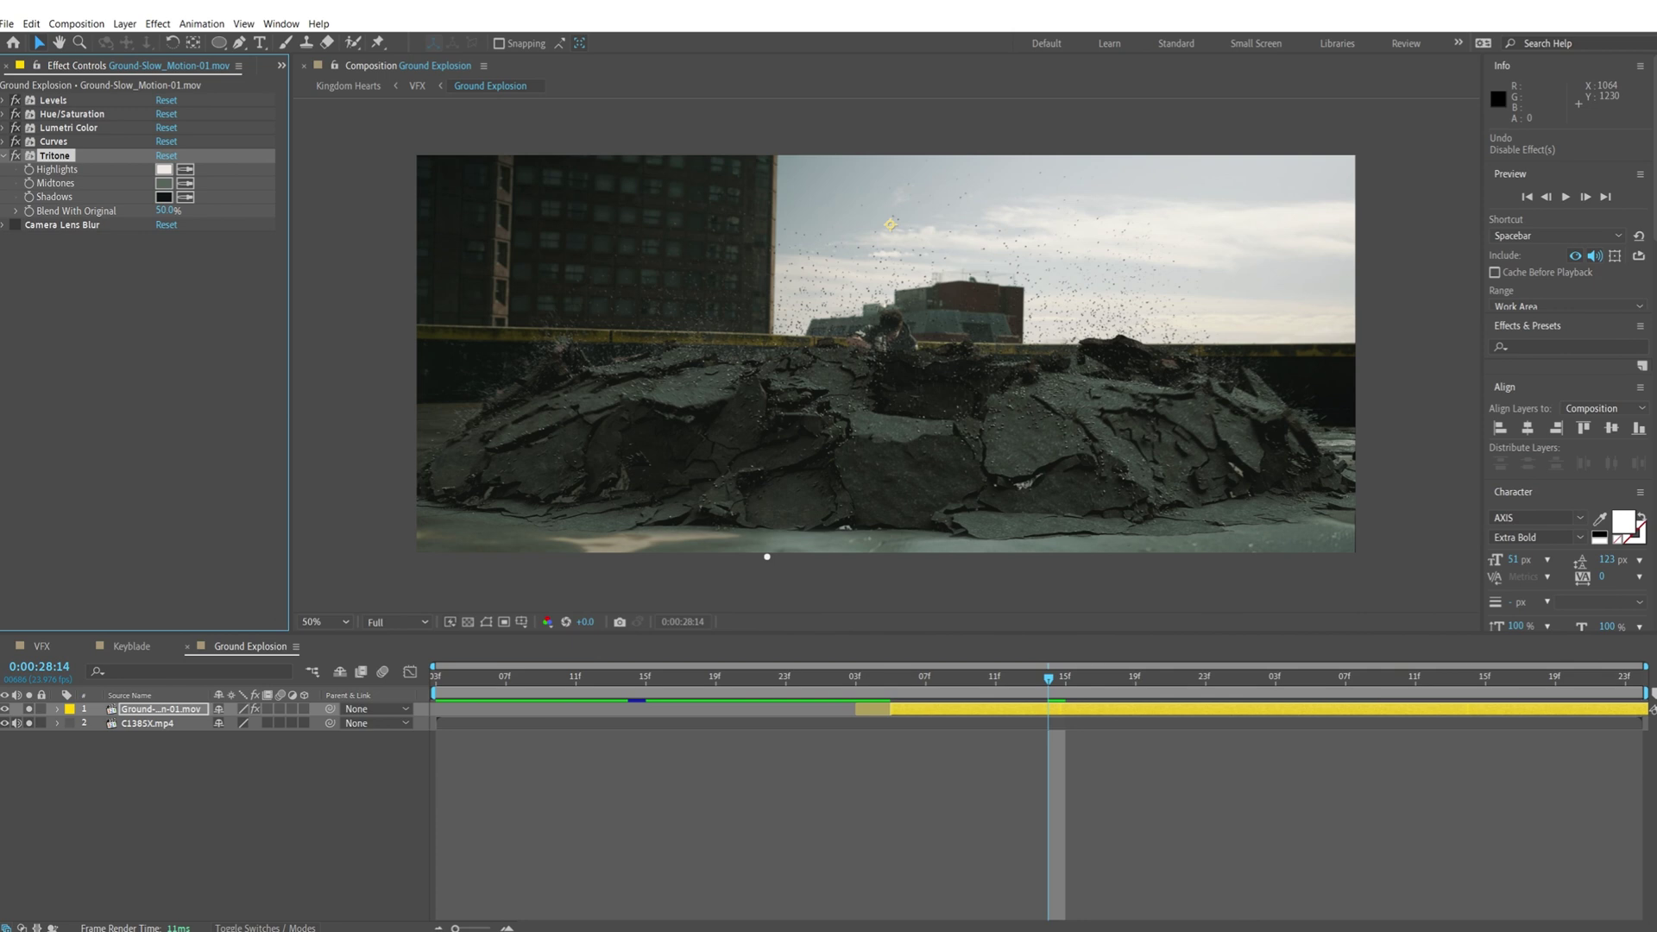
Step: View the composition at 100%, turn off the burst layer's solo, and inspect the darks and ground tones of the plain footage
click(331, 623)
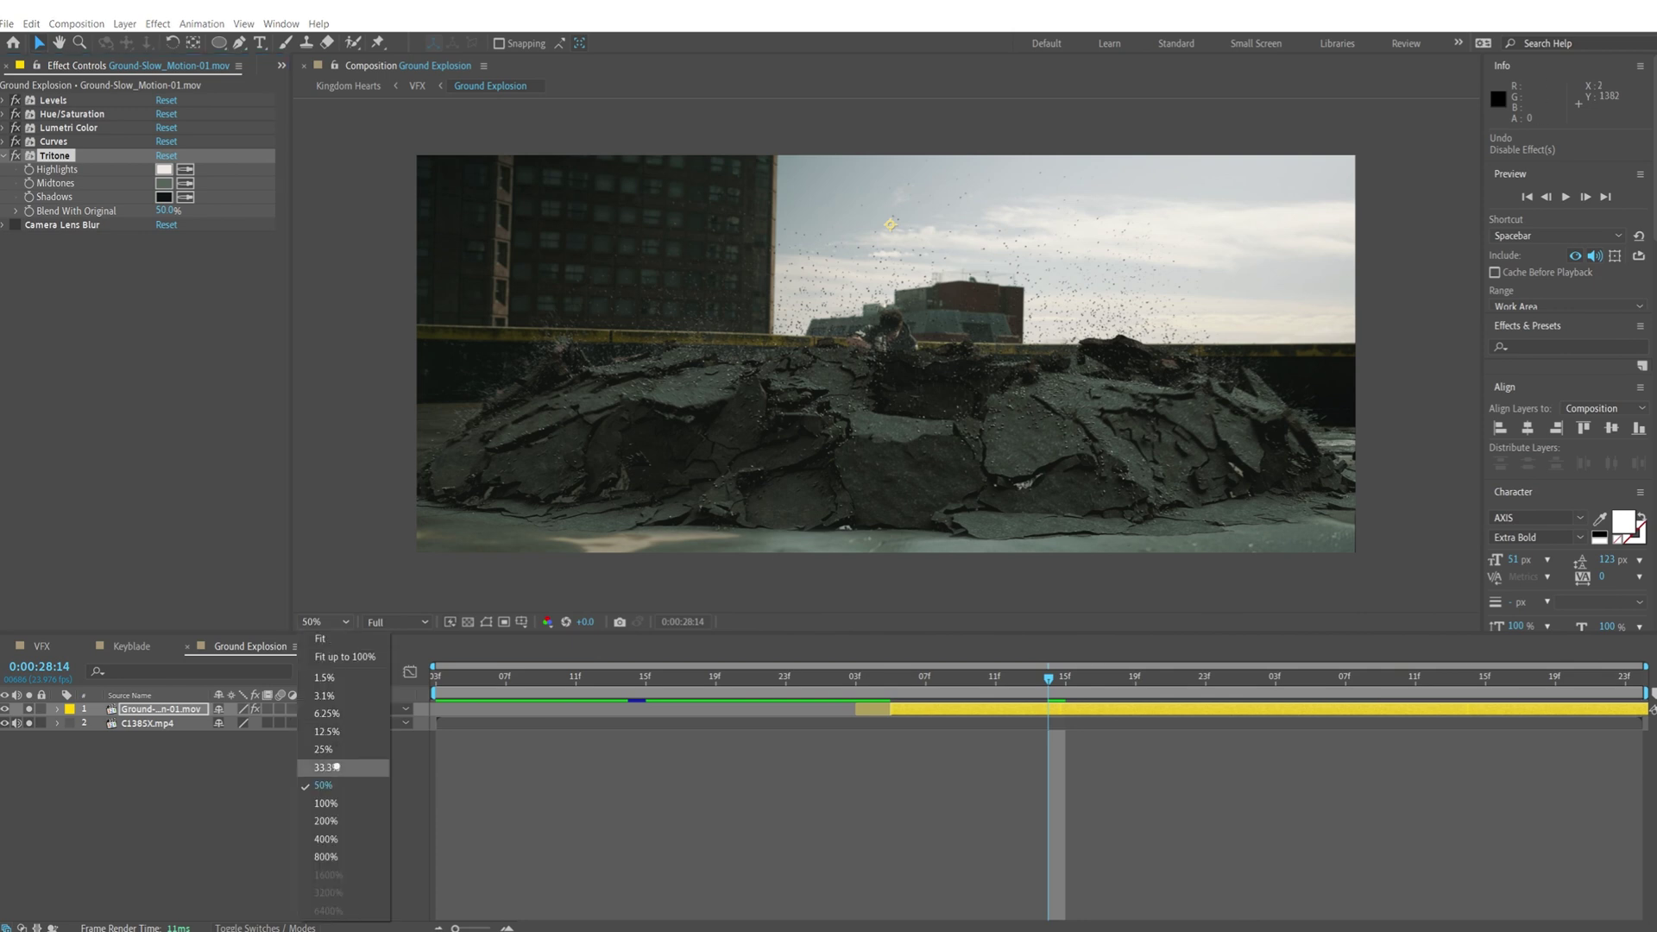
click(339, 802)
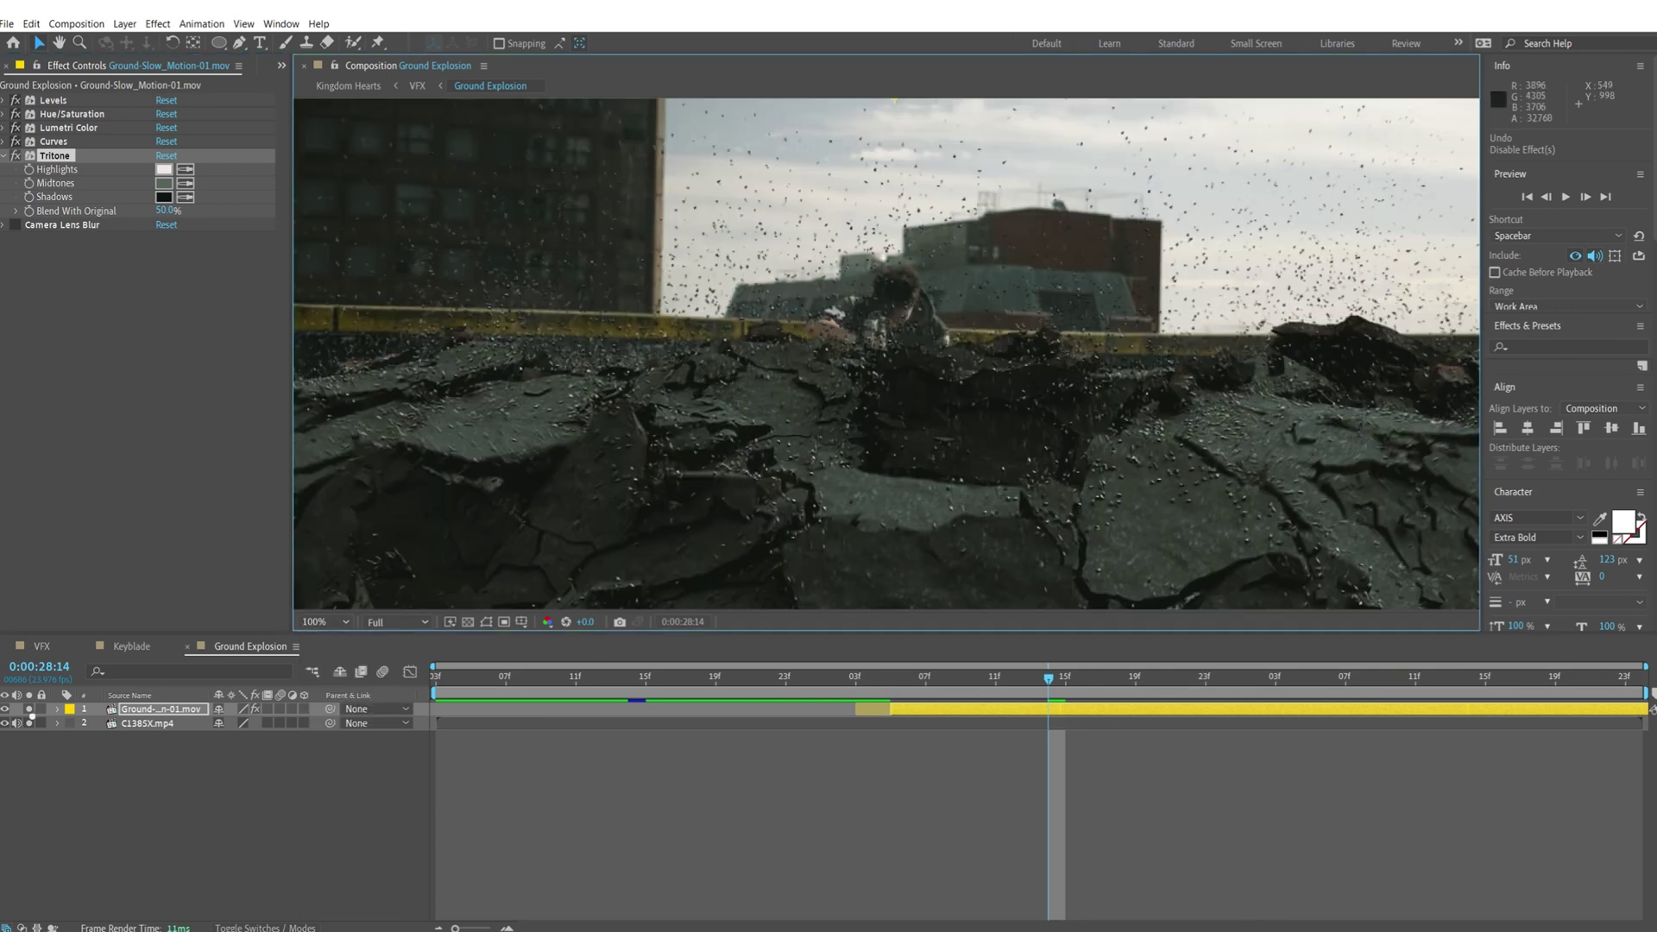
click(30, 710)
key(space)
drag(949, 490, 993, 504)
drag(1140, 420, 1042, 463)
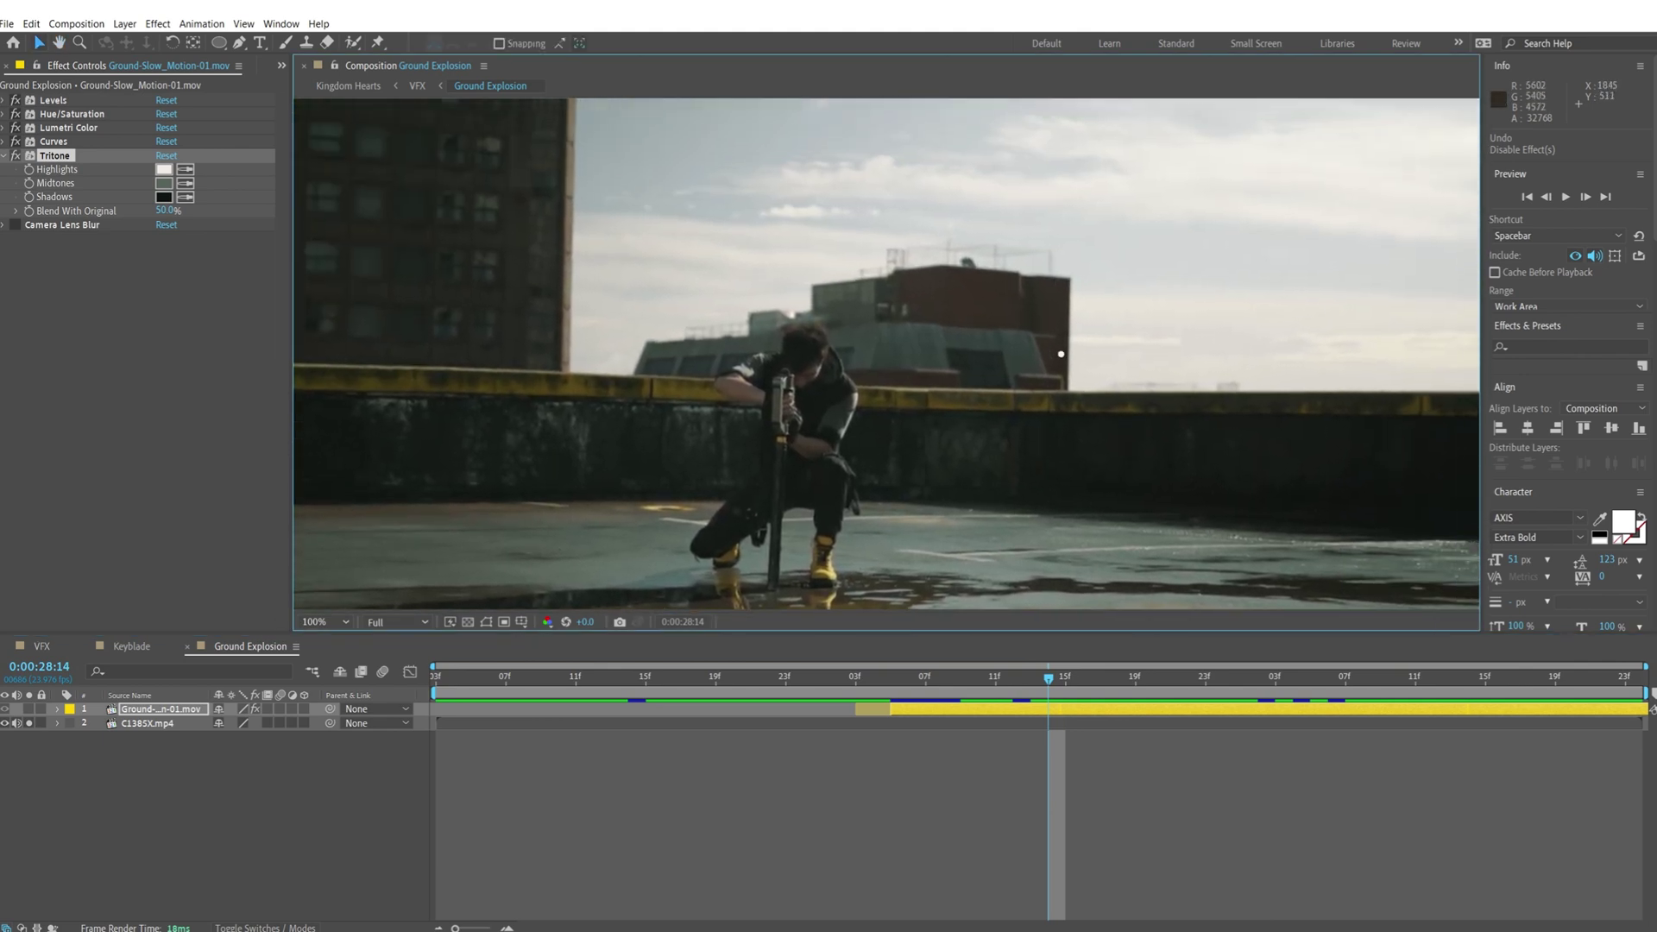
drag(659, 524, 746, 422)
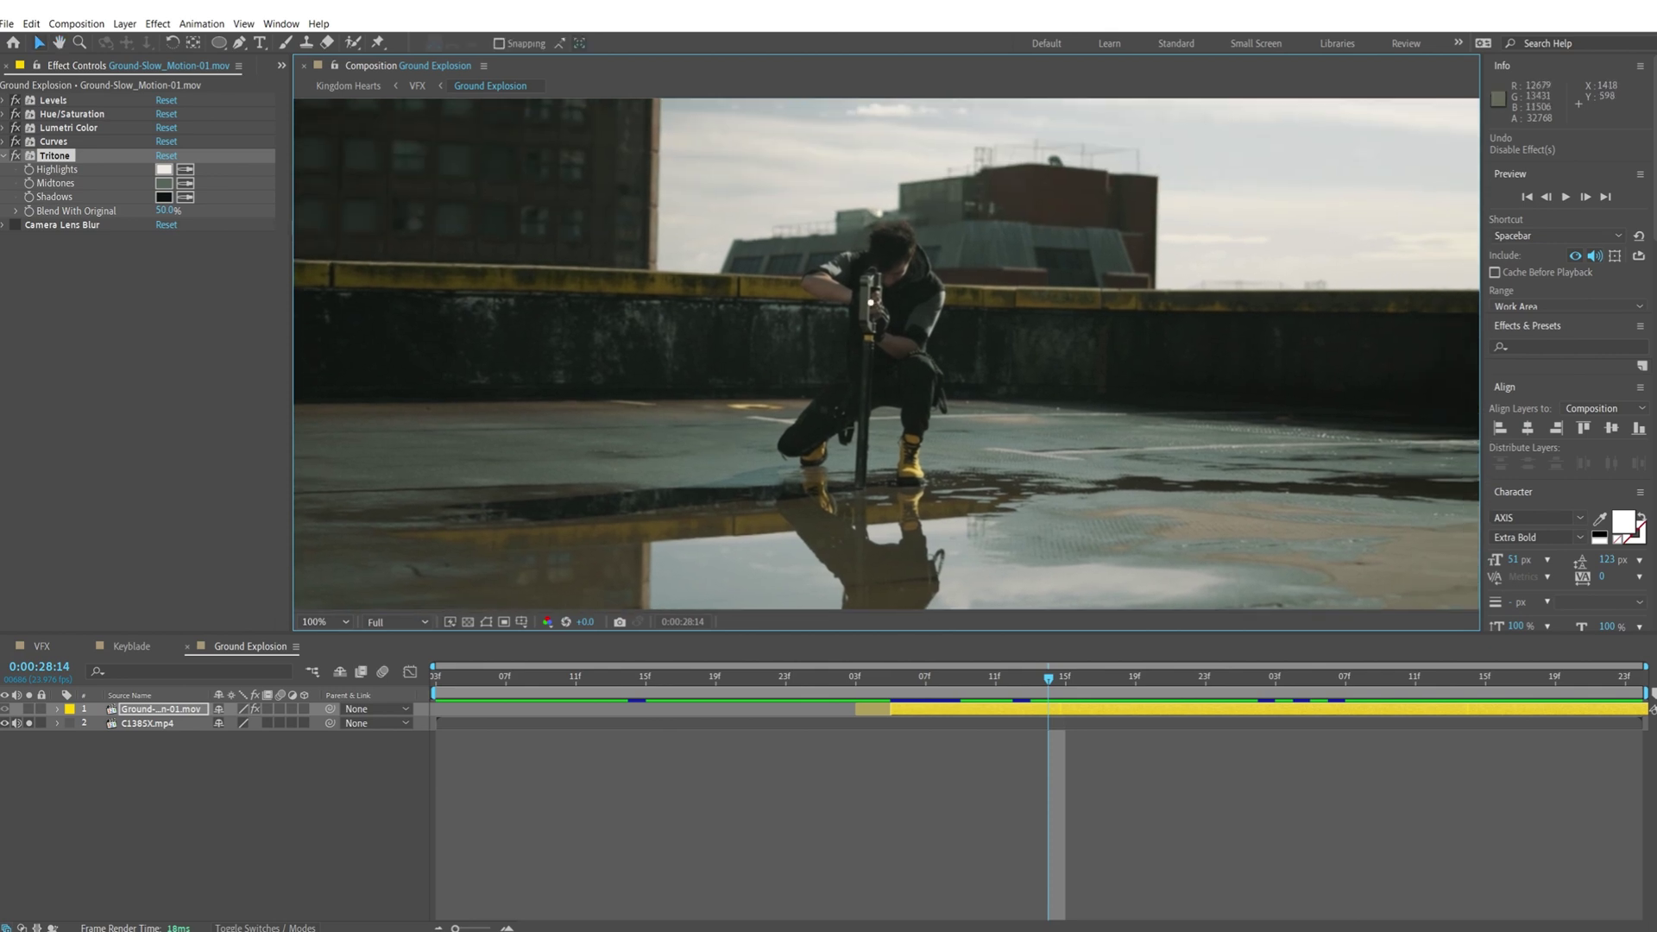
Step: Solo the burst layer again and toggle its solo off and on to compare the rocks' colors and sharpness with the footage
click(30, 708)
key(space)
drag(648, 493, 895, 453)
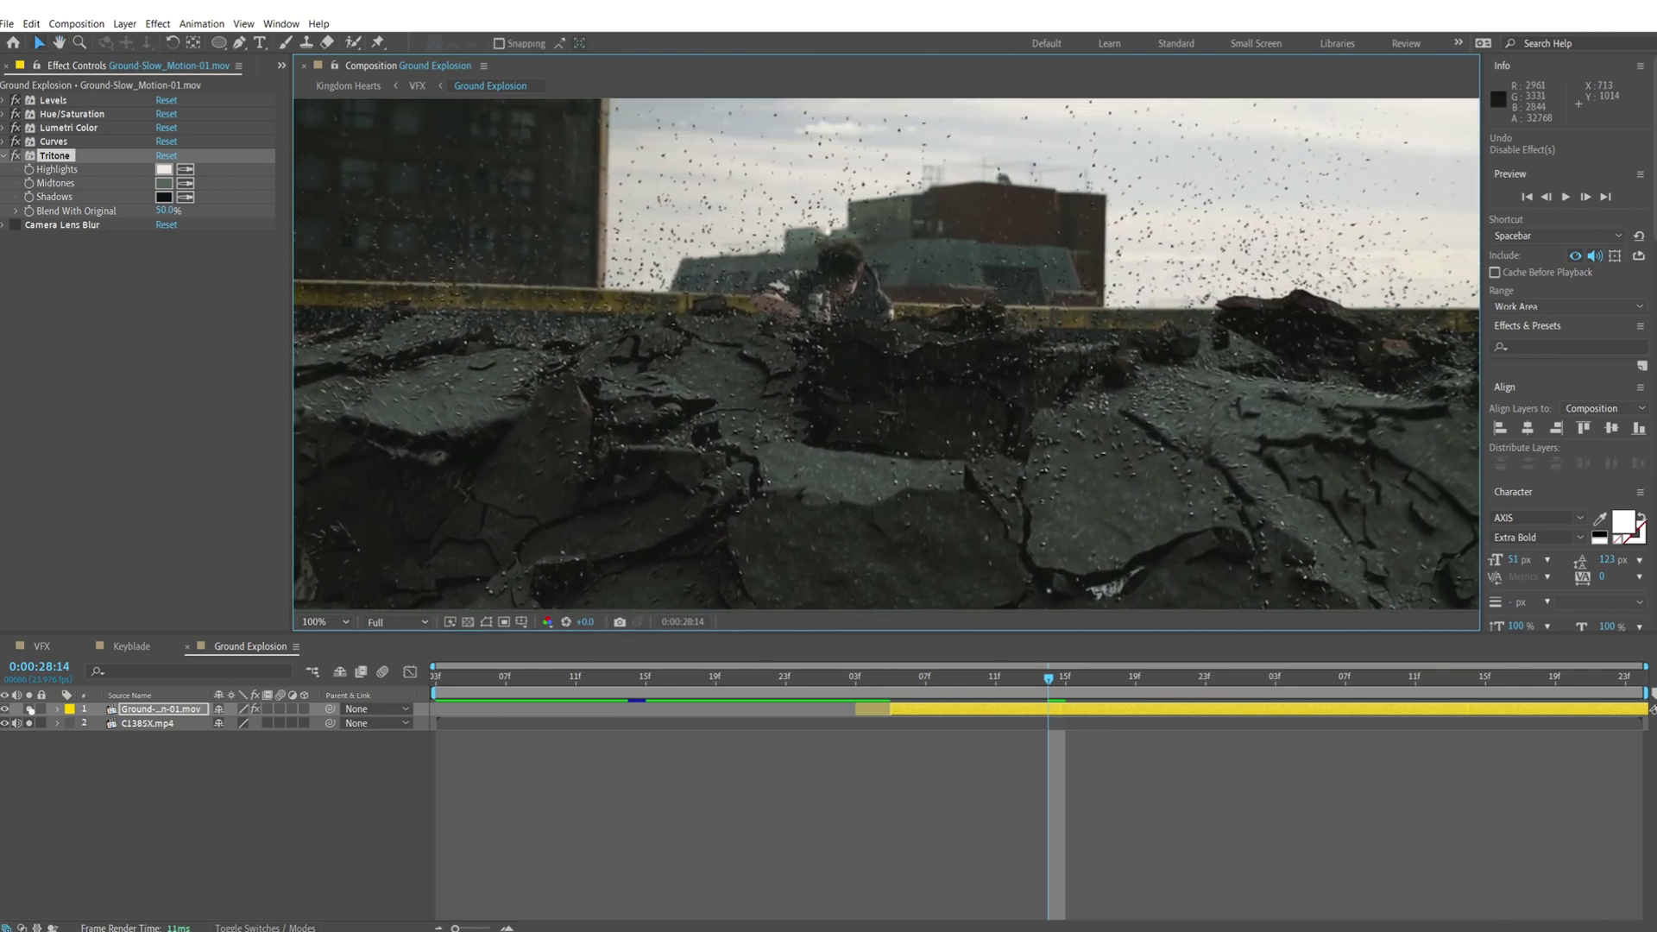
click(31, 709)
click(33, 710)
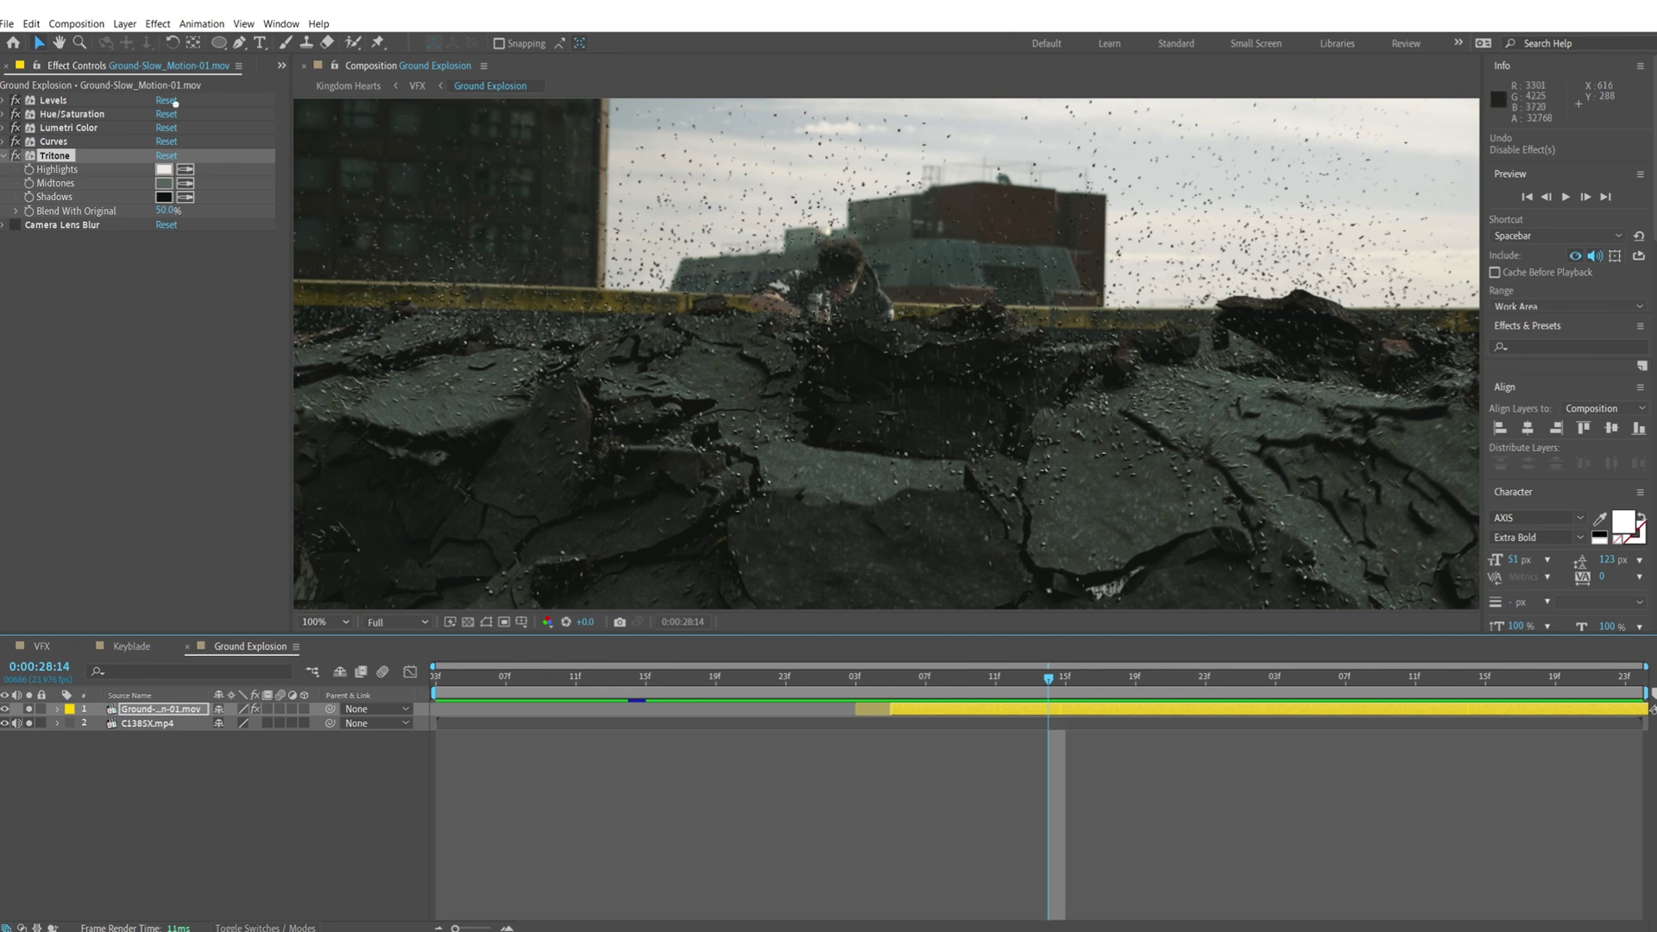
Step: Enable the existing Camera Lens Blur effect on the burst layer and expand its settings, leaving Blur Radius unedited
click(159, 23)
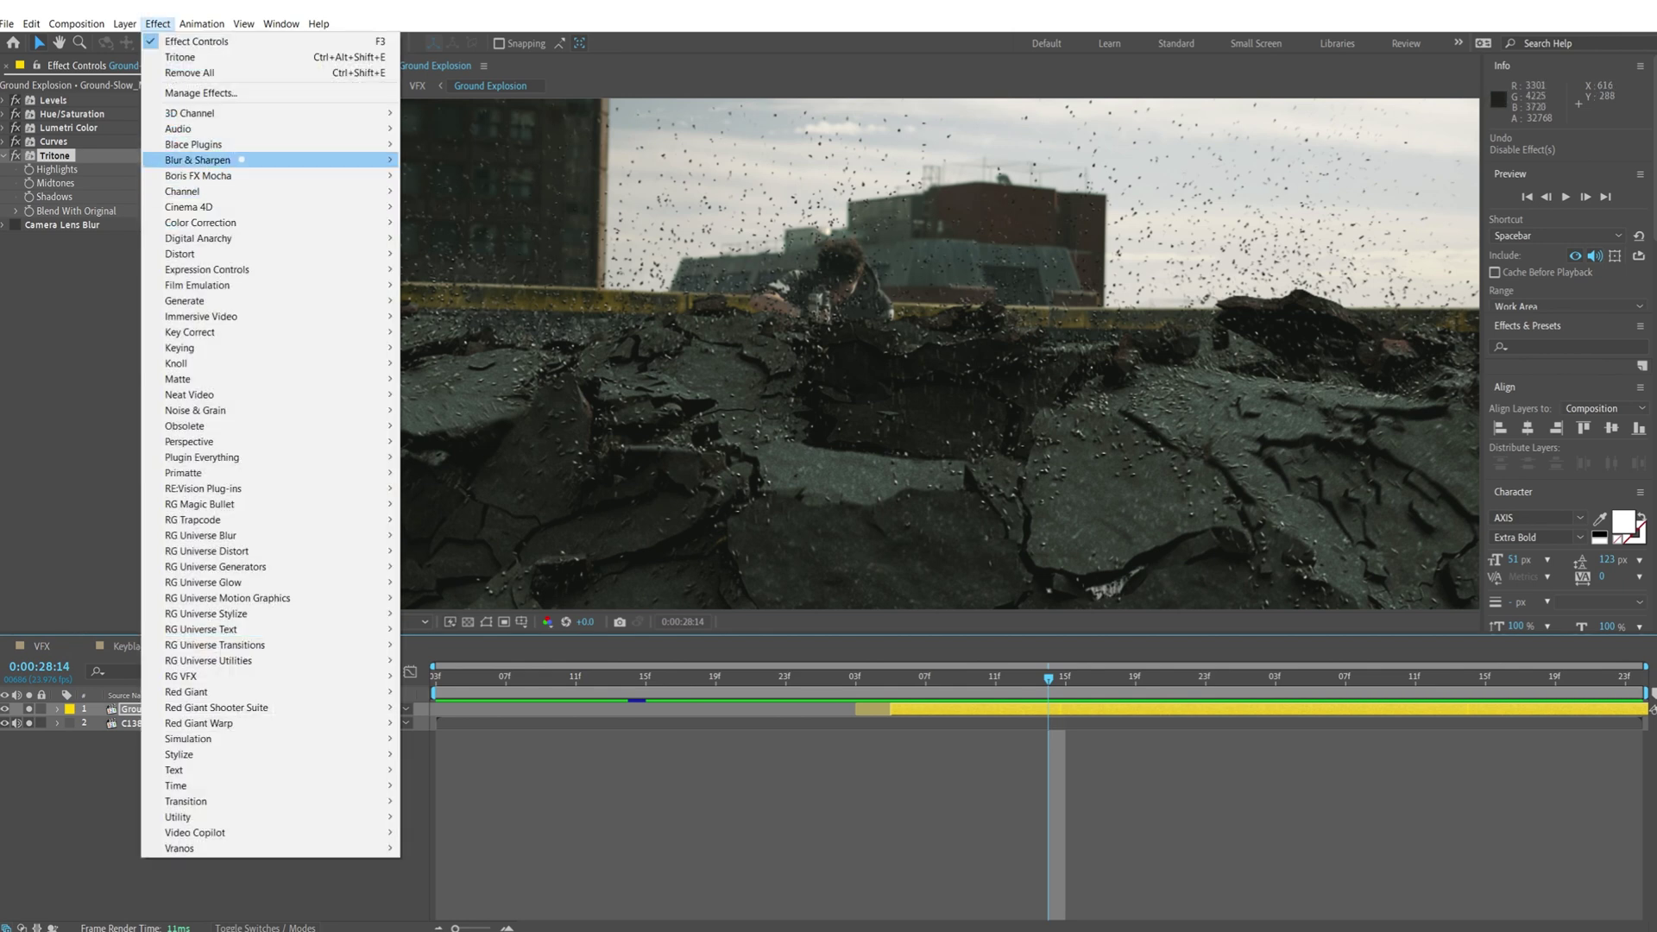
mouse_move(242, 159)
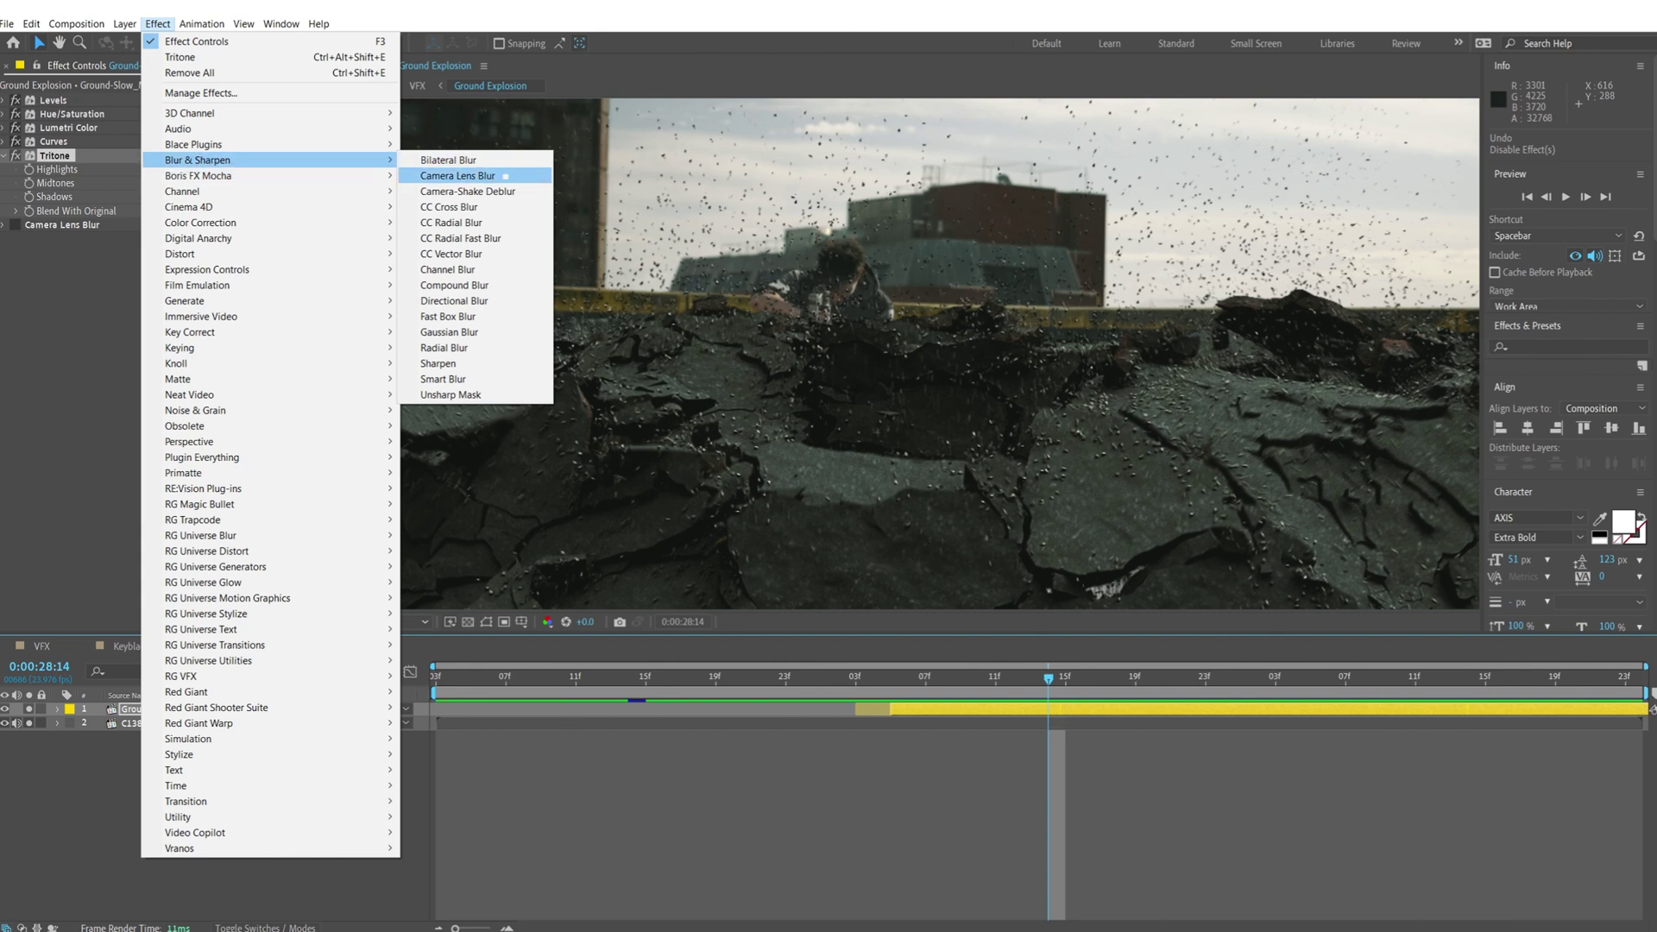
click(458, 175)
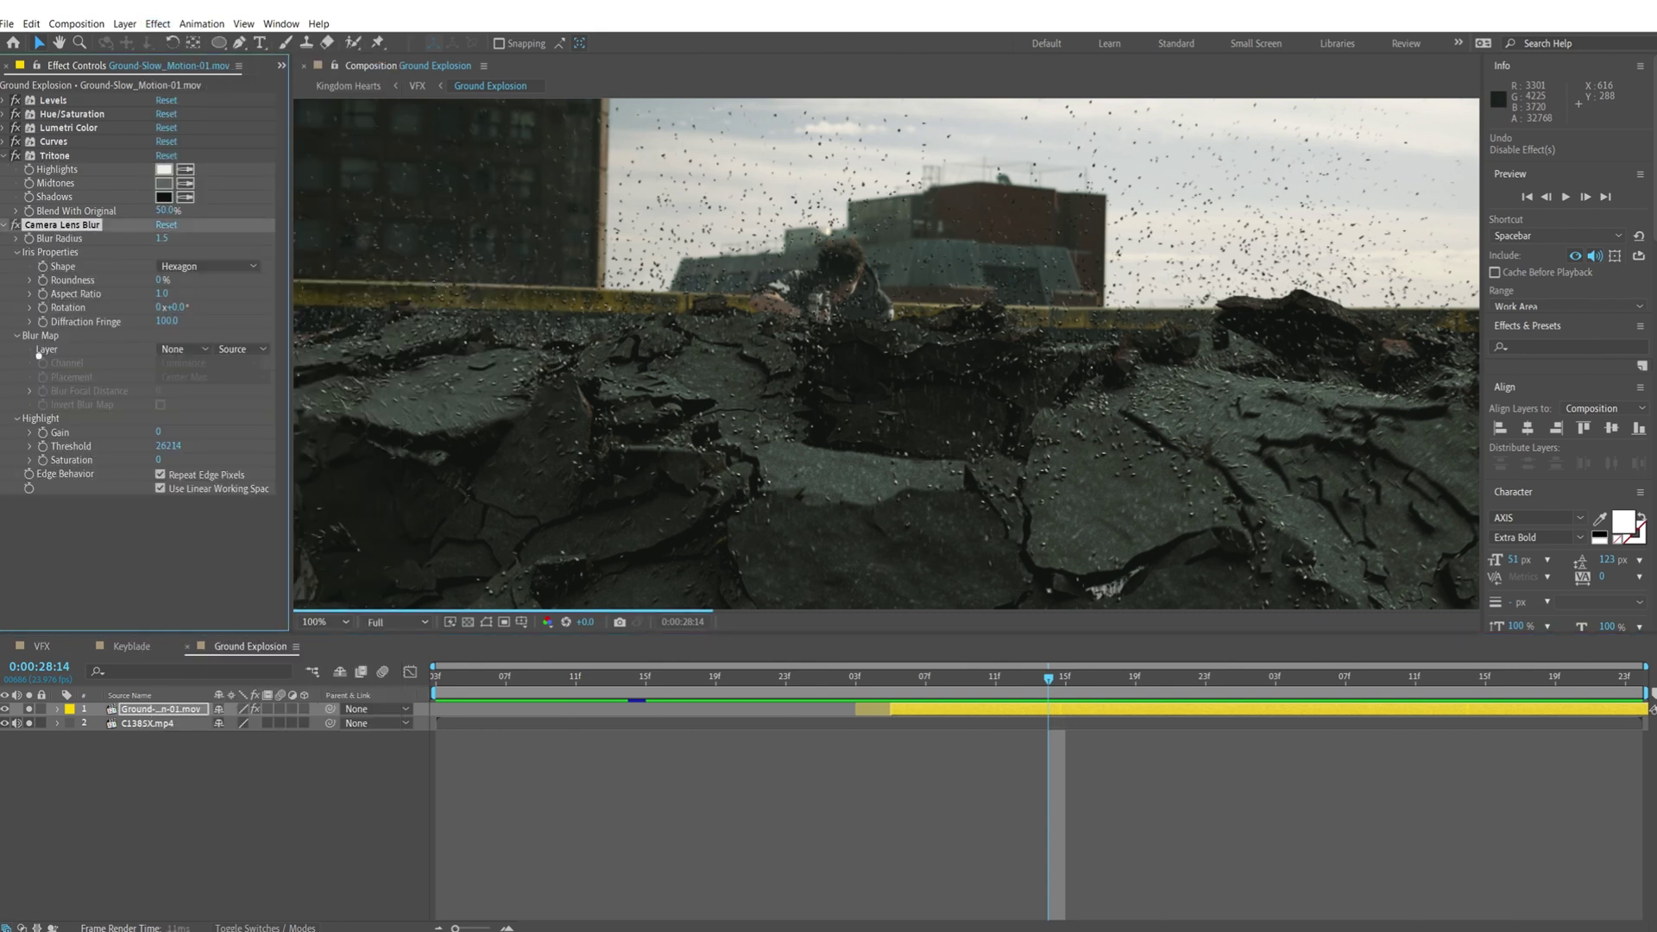
click(165, 239)
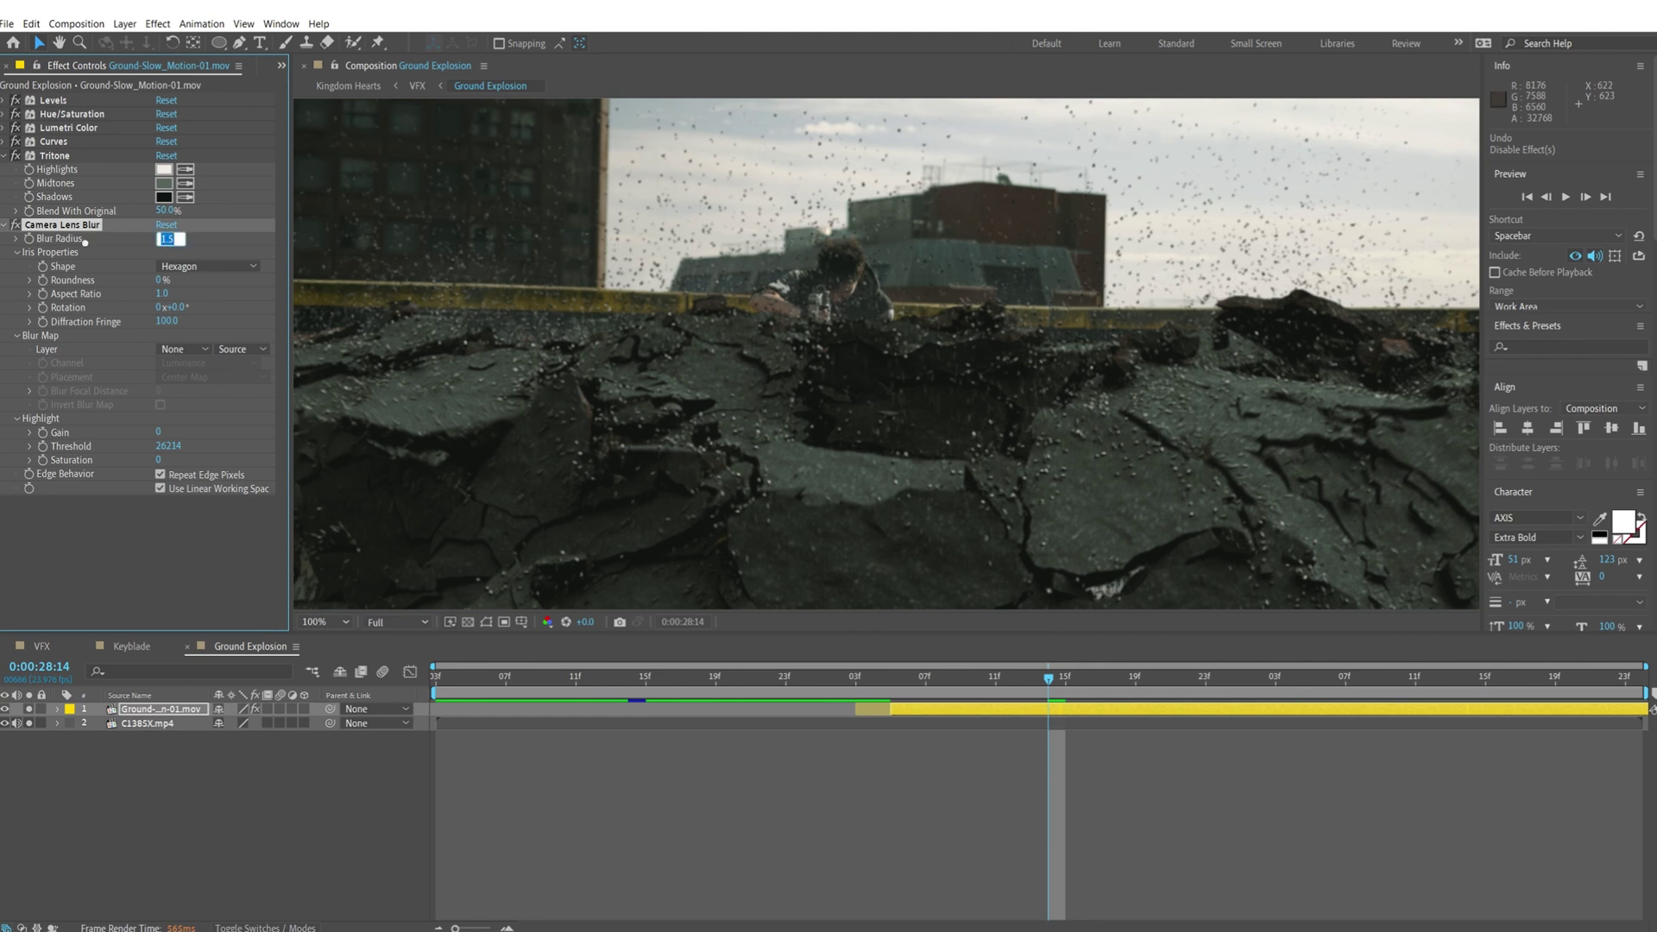
click(189, 580)
Step: Compare the burst without Camera Lens Blur, try a Blur Radius of 5, and undo both changes
click(17, 225)
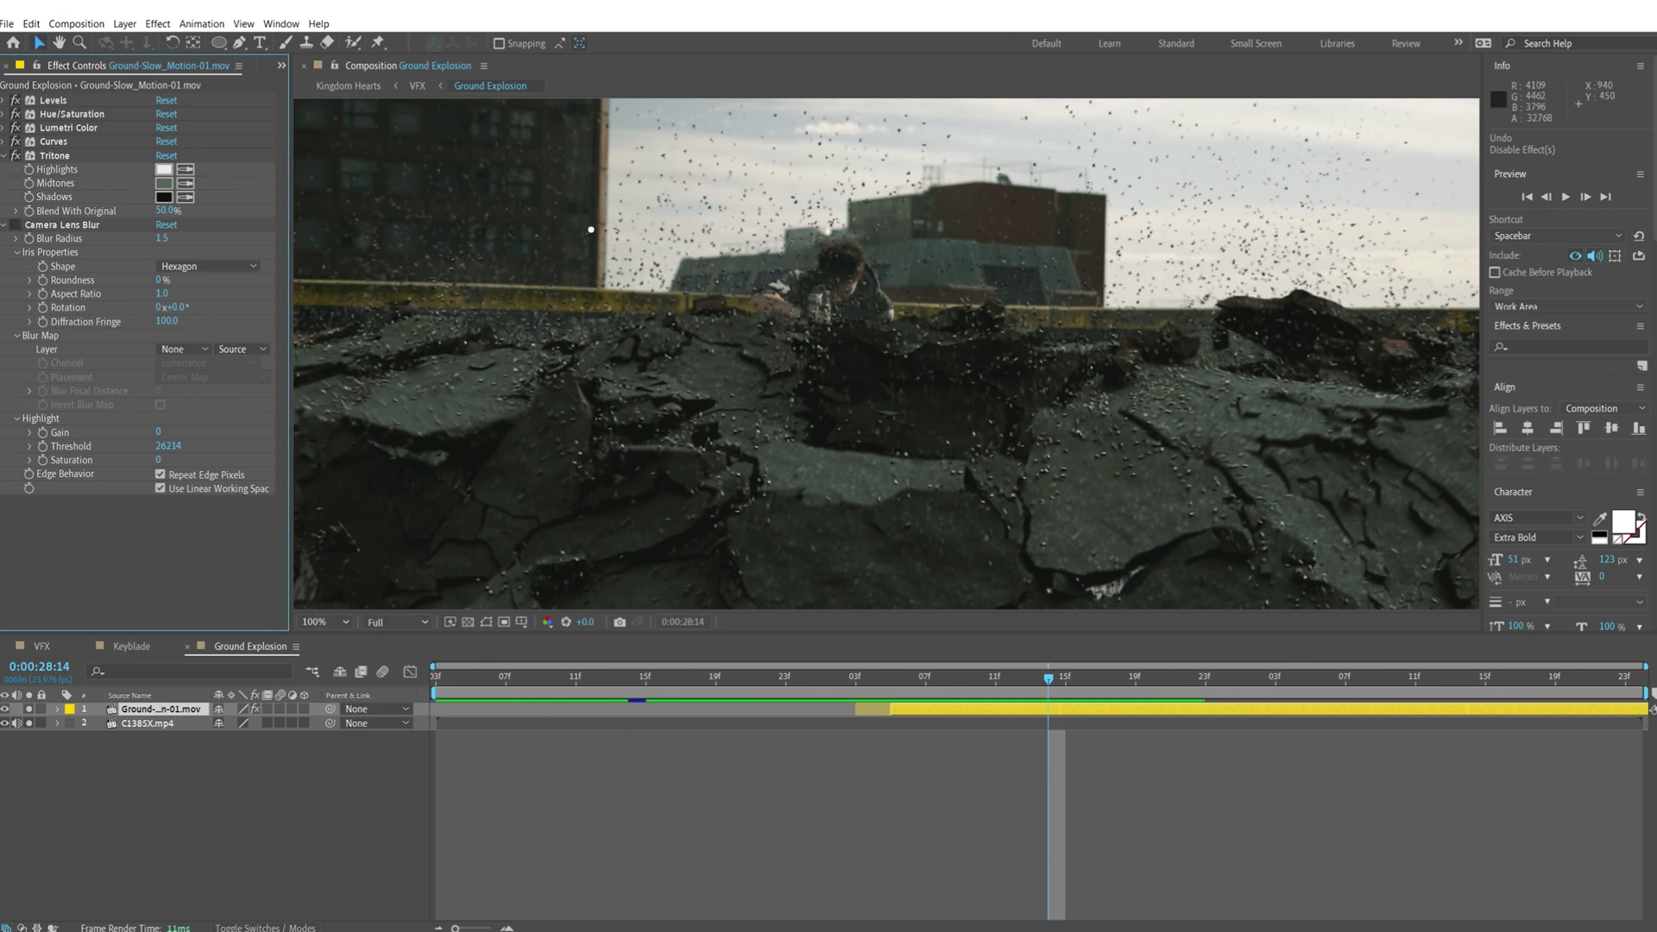
key(ctrl+z)
click(163, 239)
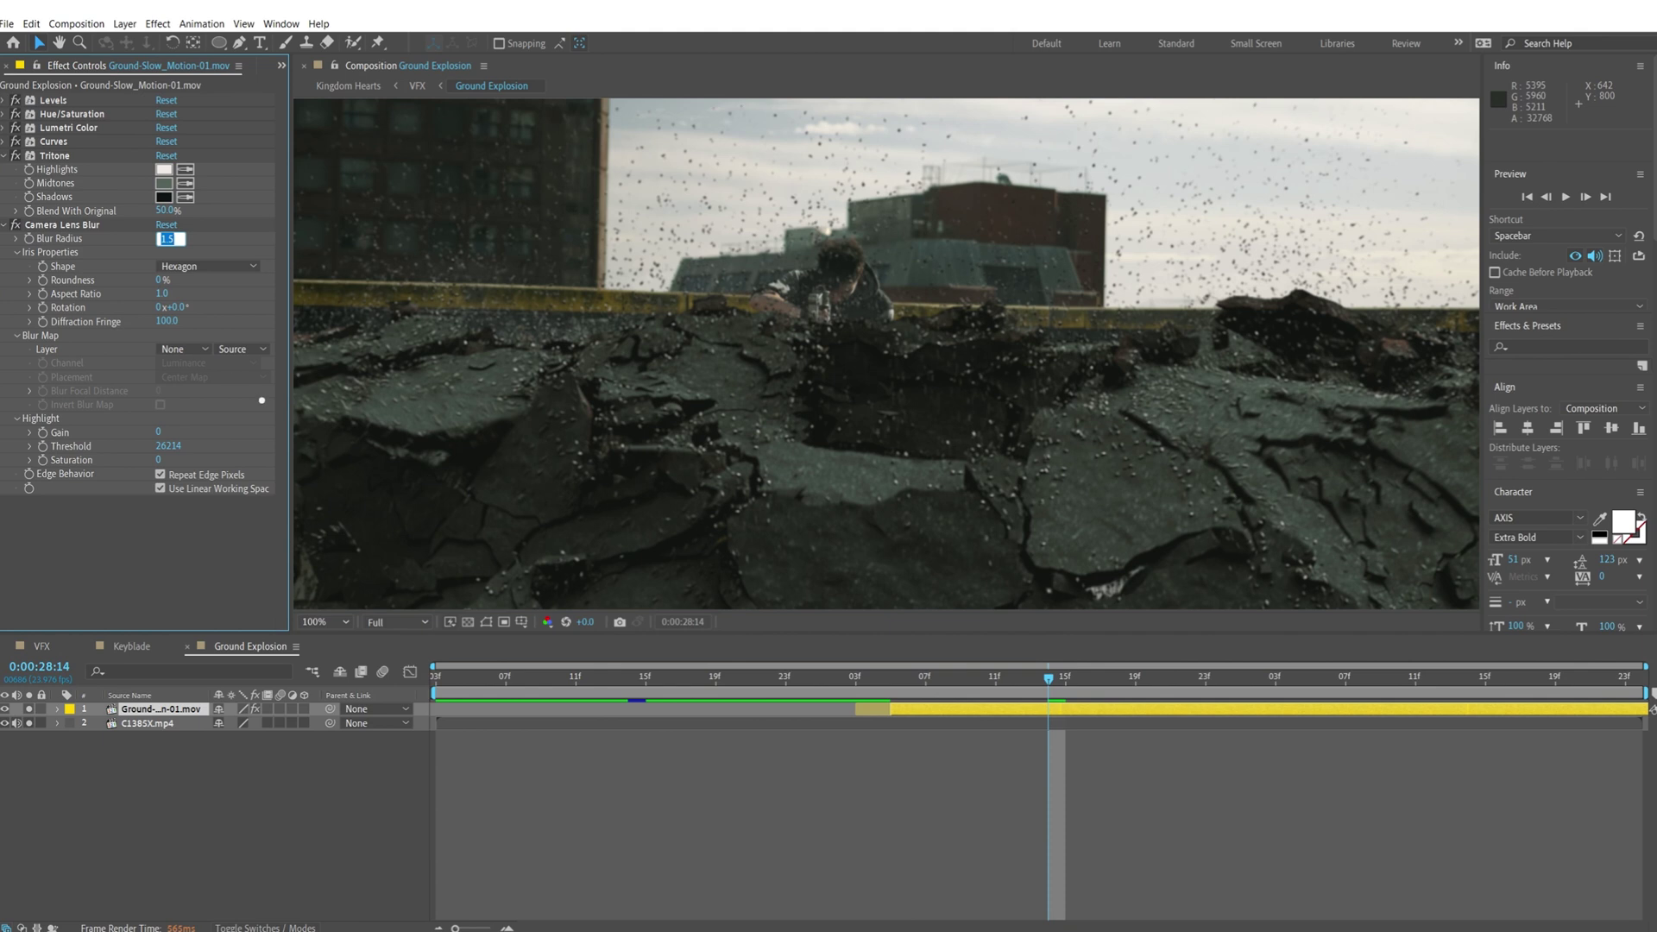
text(5)
key(Return)
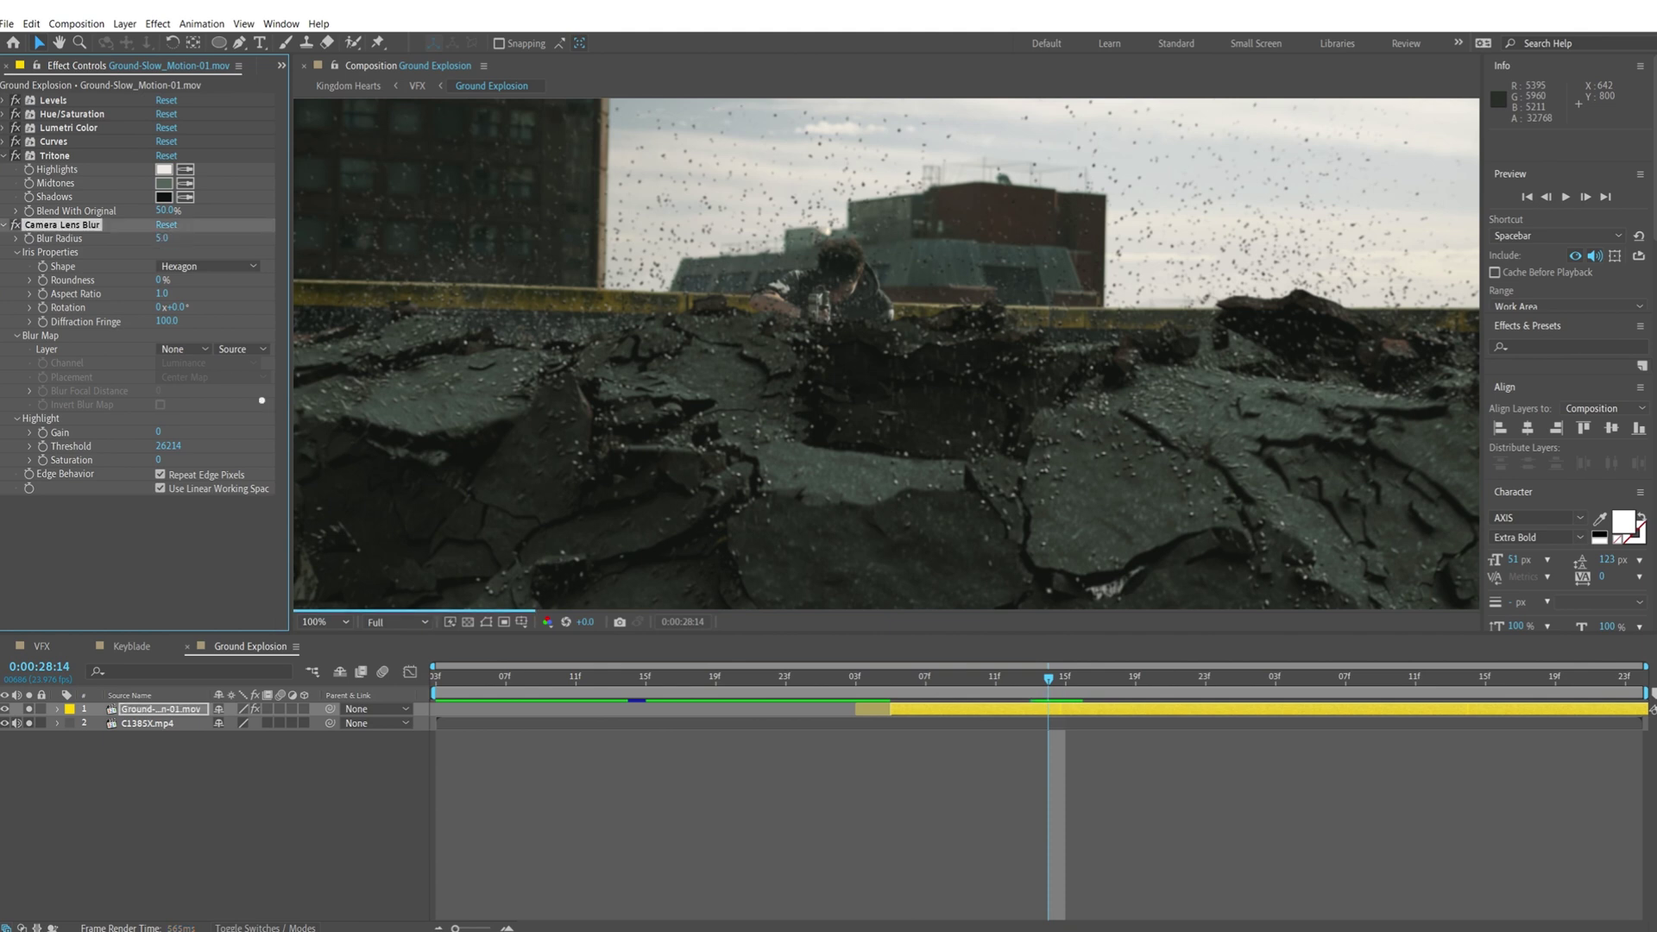
key(ctrl+z)
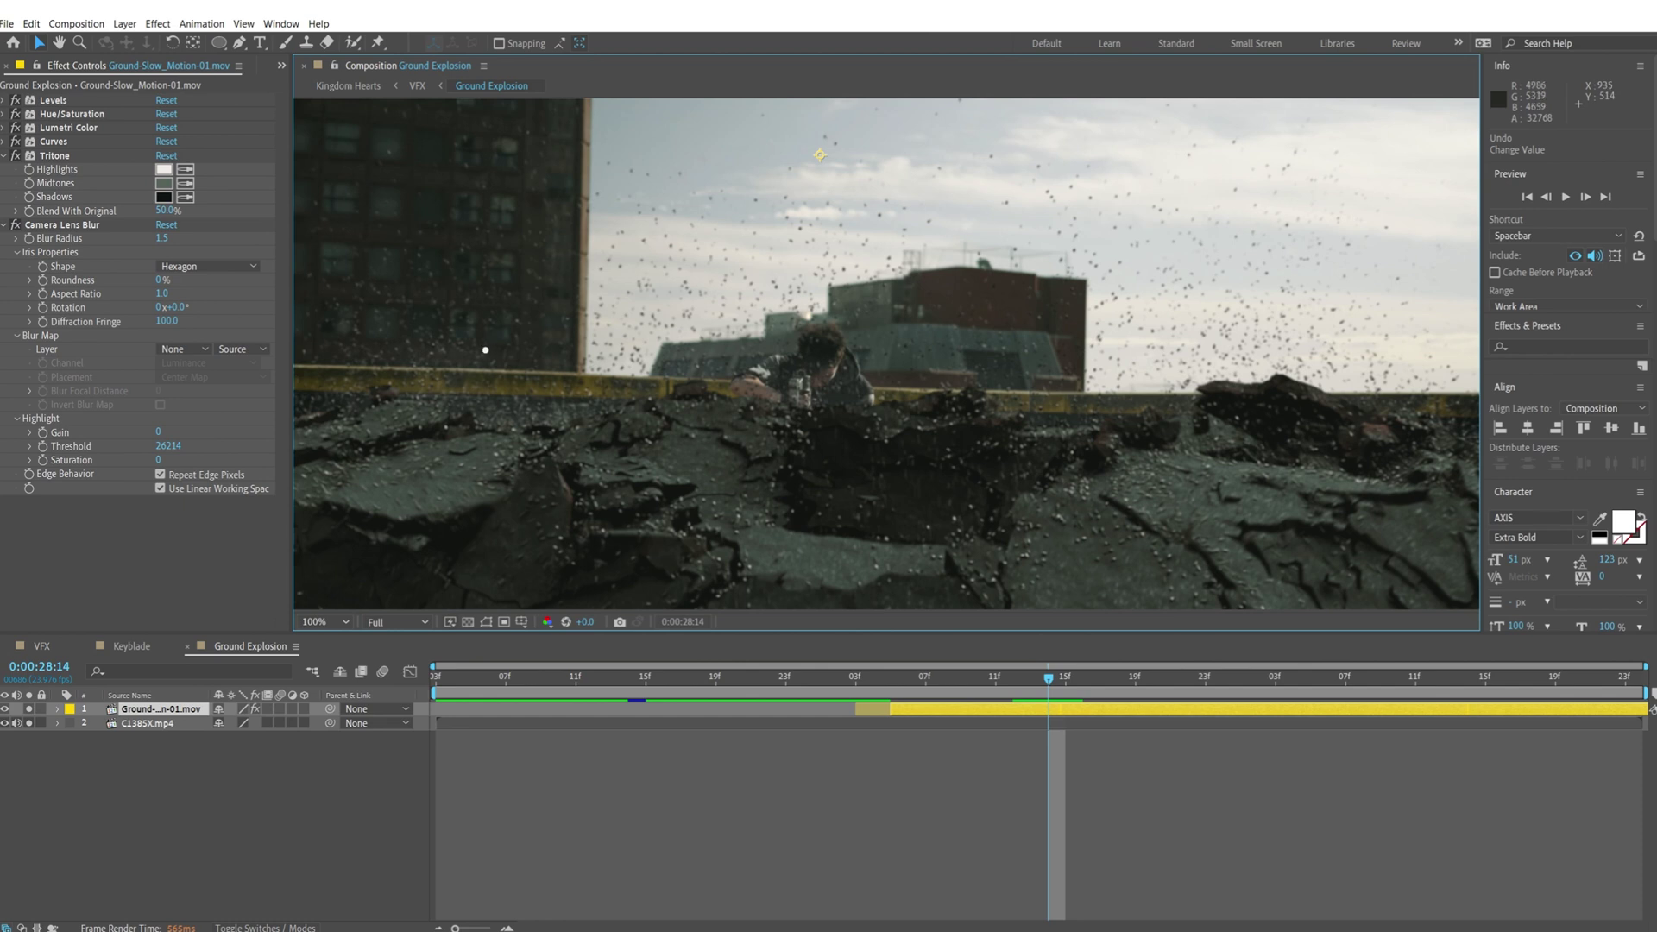
Step: Fit the composition in the viewer and preview the blurred burst from 0:00:28:00
click(337, 623)
click(337, 637)
drag(647, 682, 805, 698)
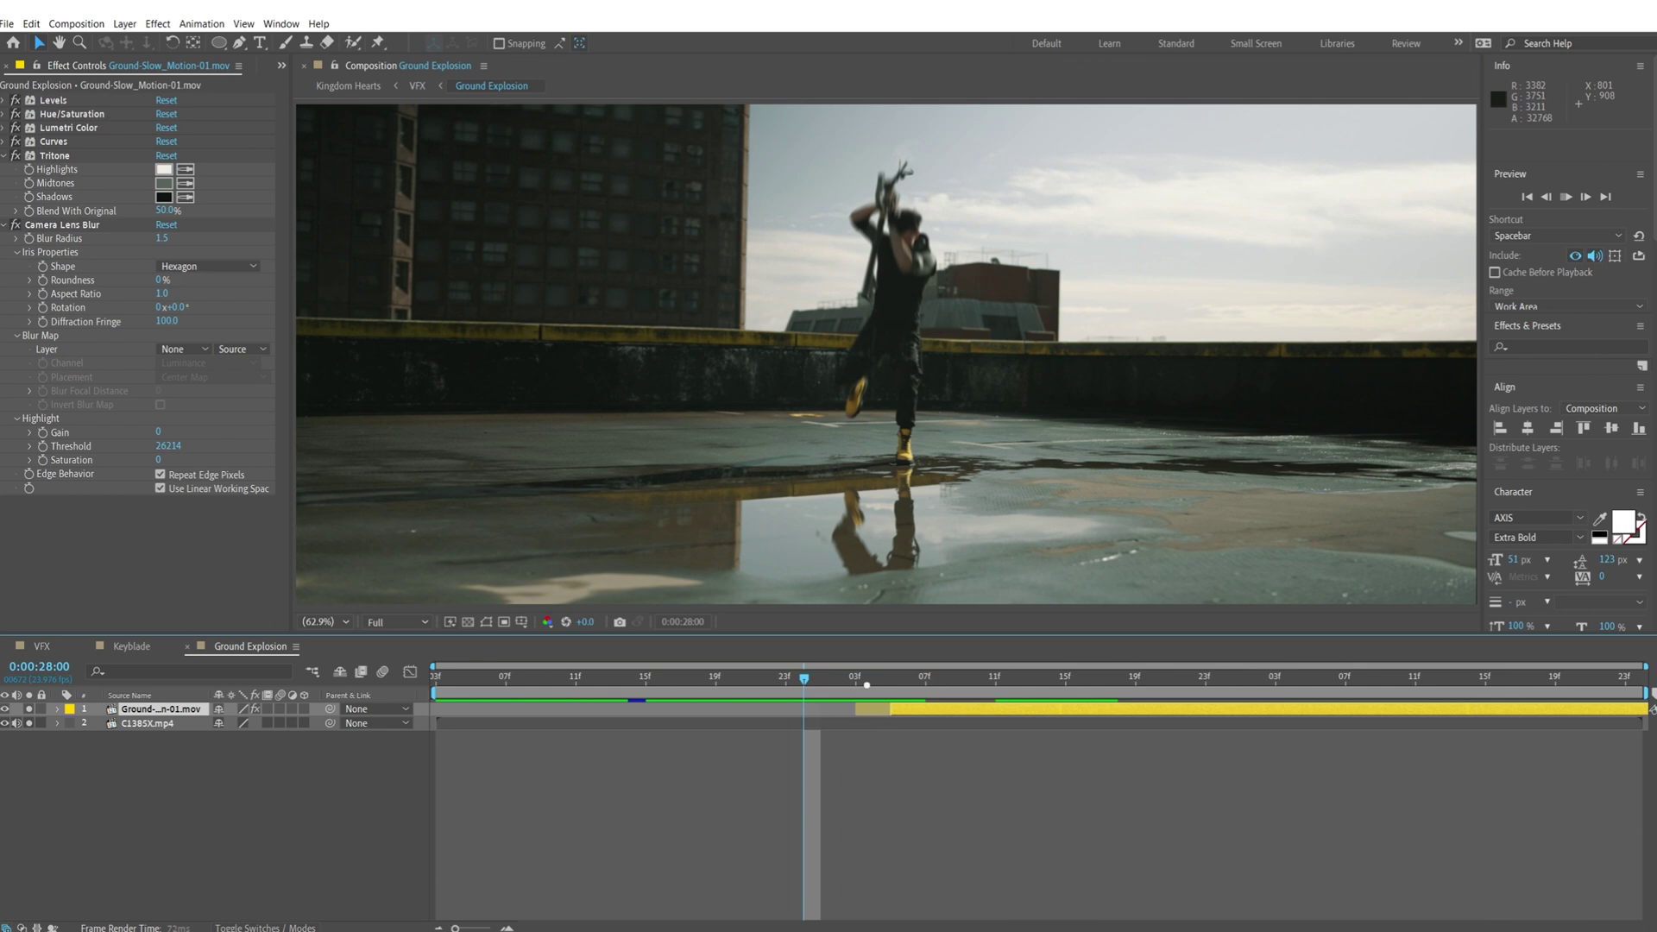
key(space)
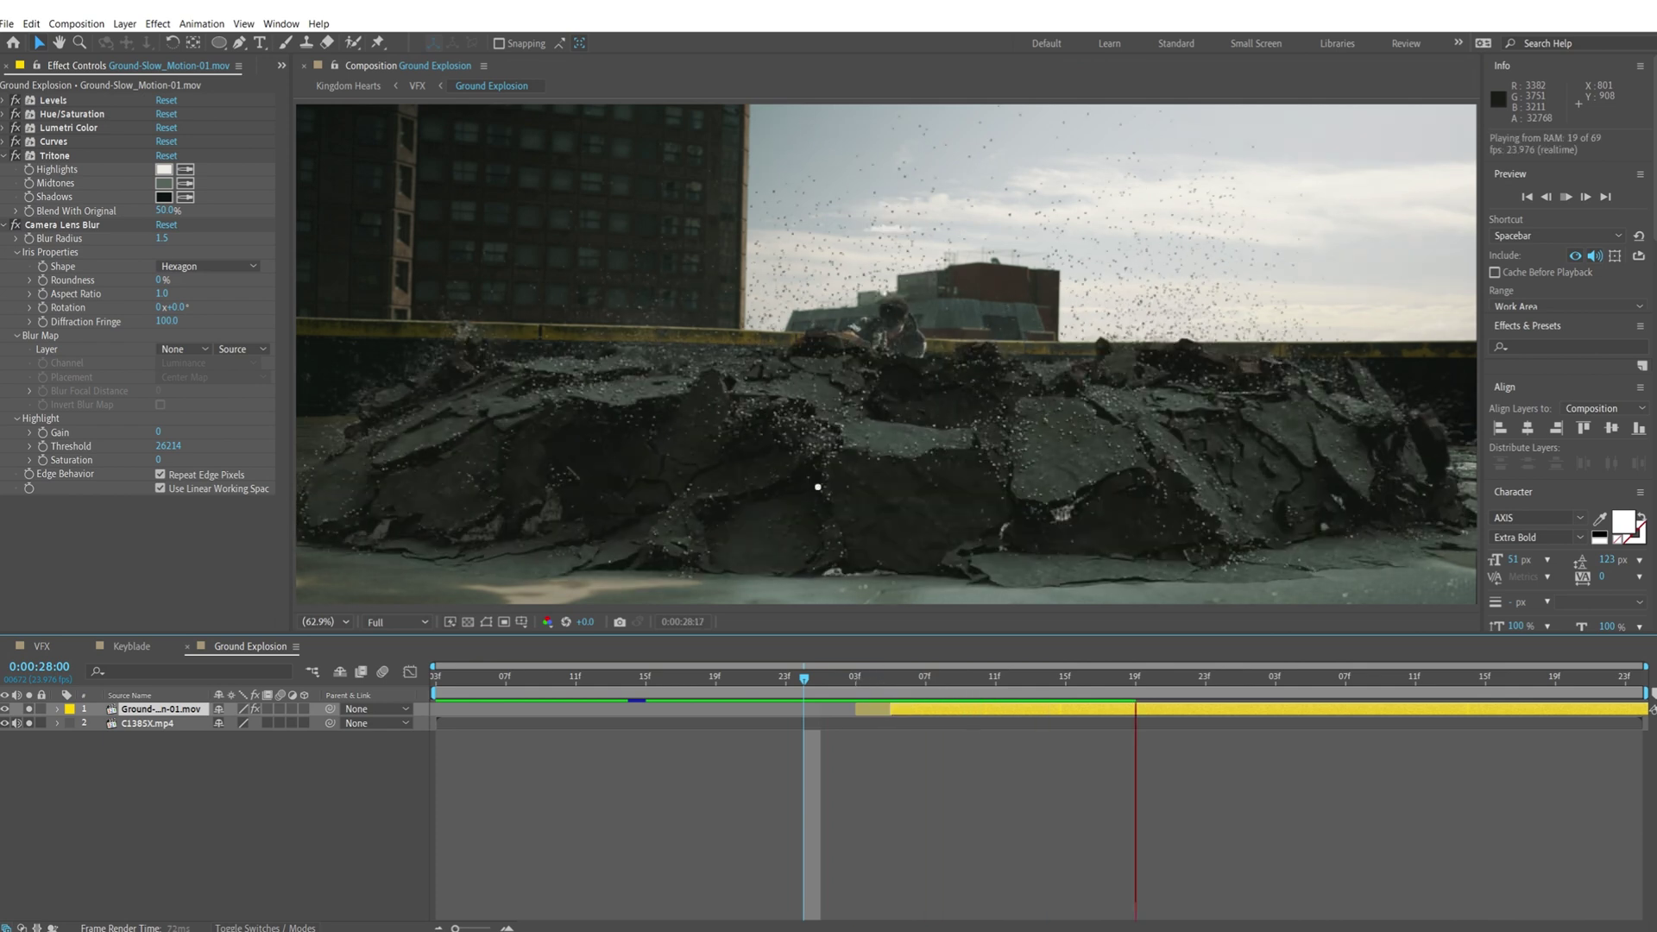
key(space)
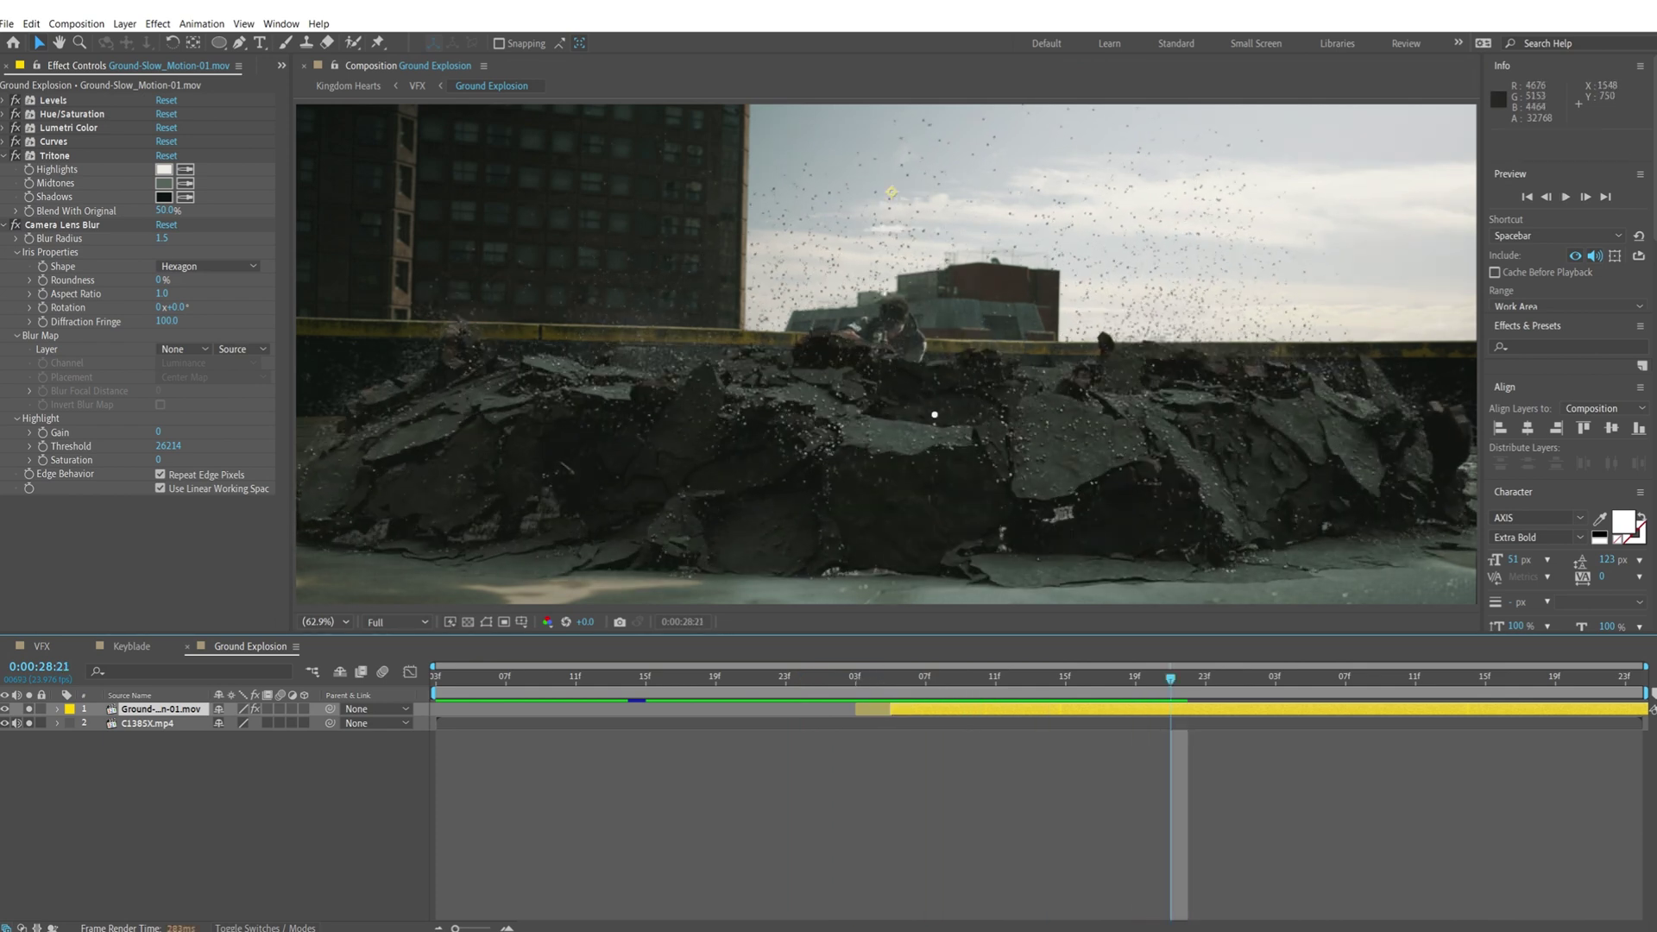
Step: View the composition at 33.3% and scrub between 0:00:28:01 and 0:00:29:00 to check the finished burst
click(321, 622)
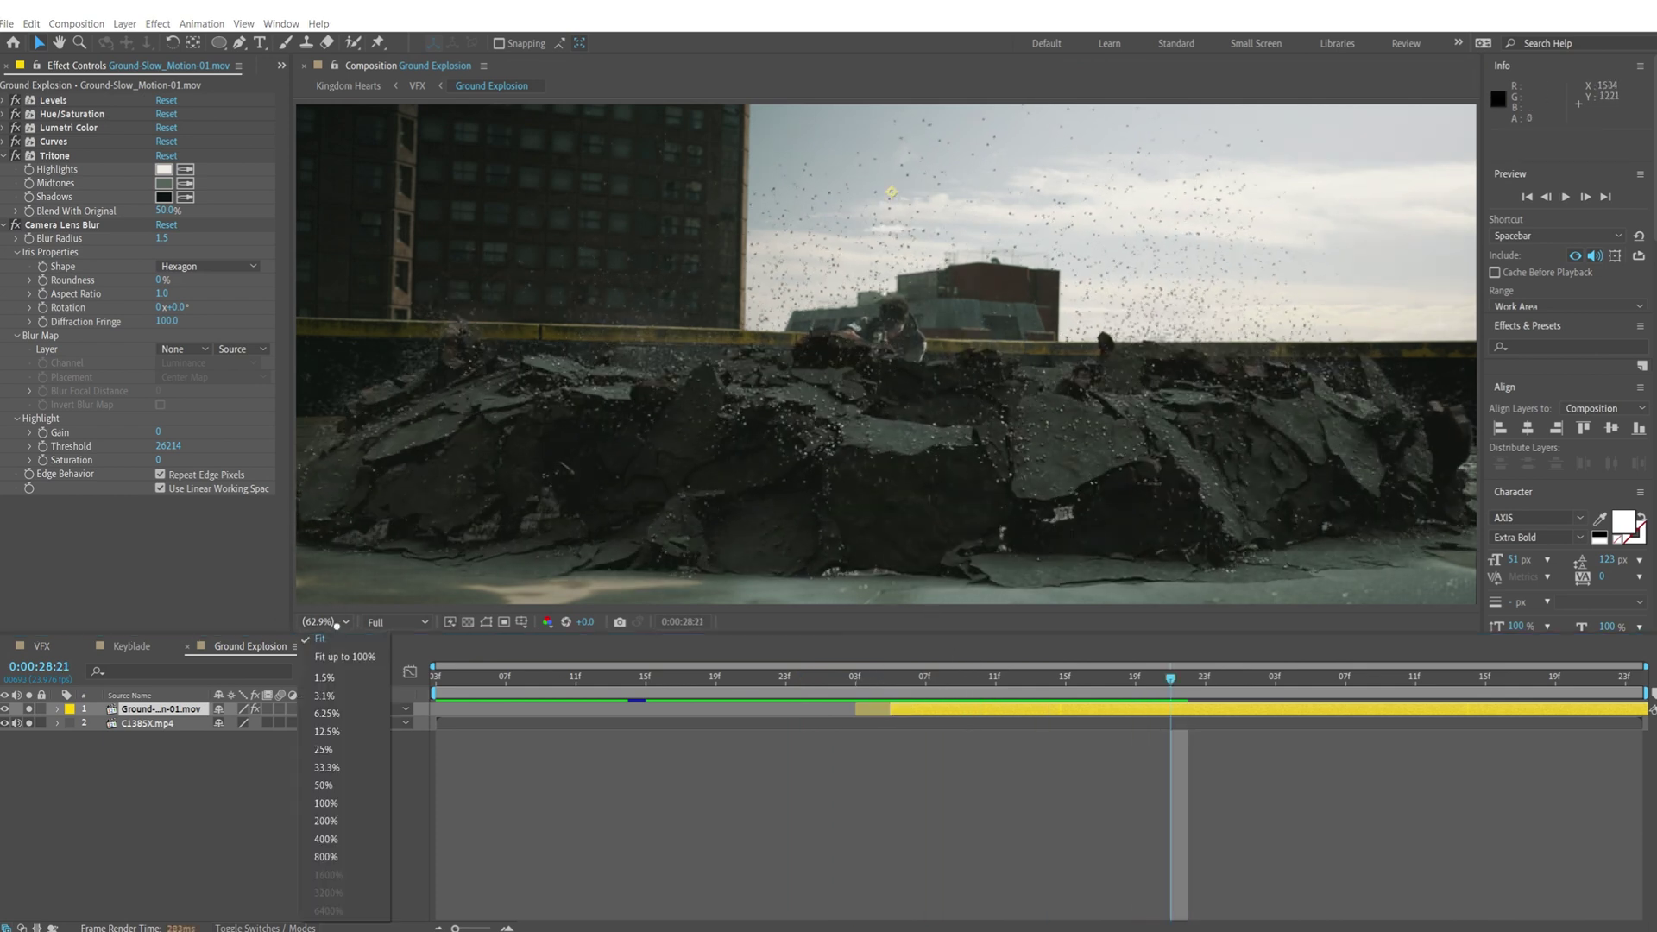
click(332, 765)
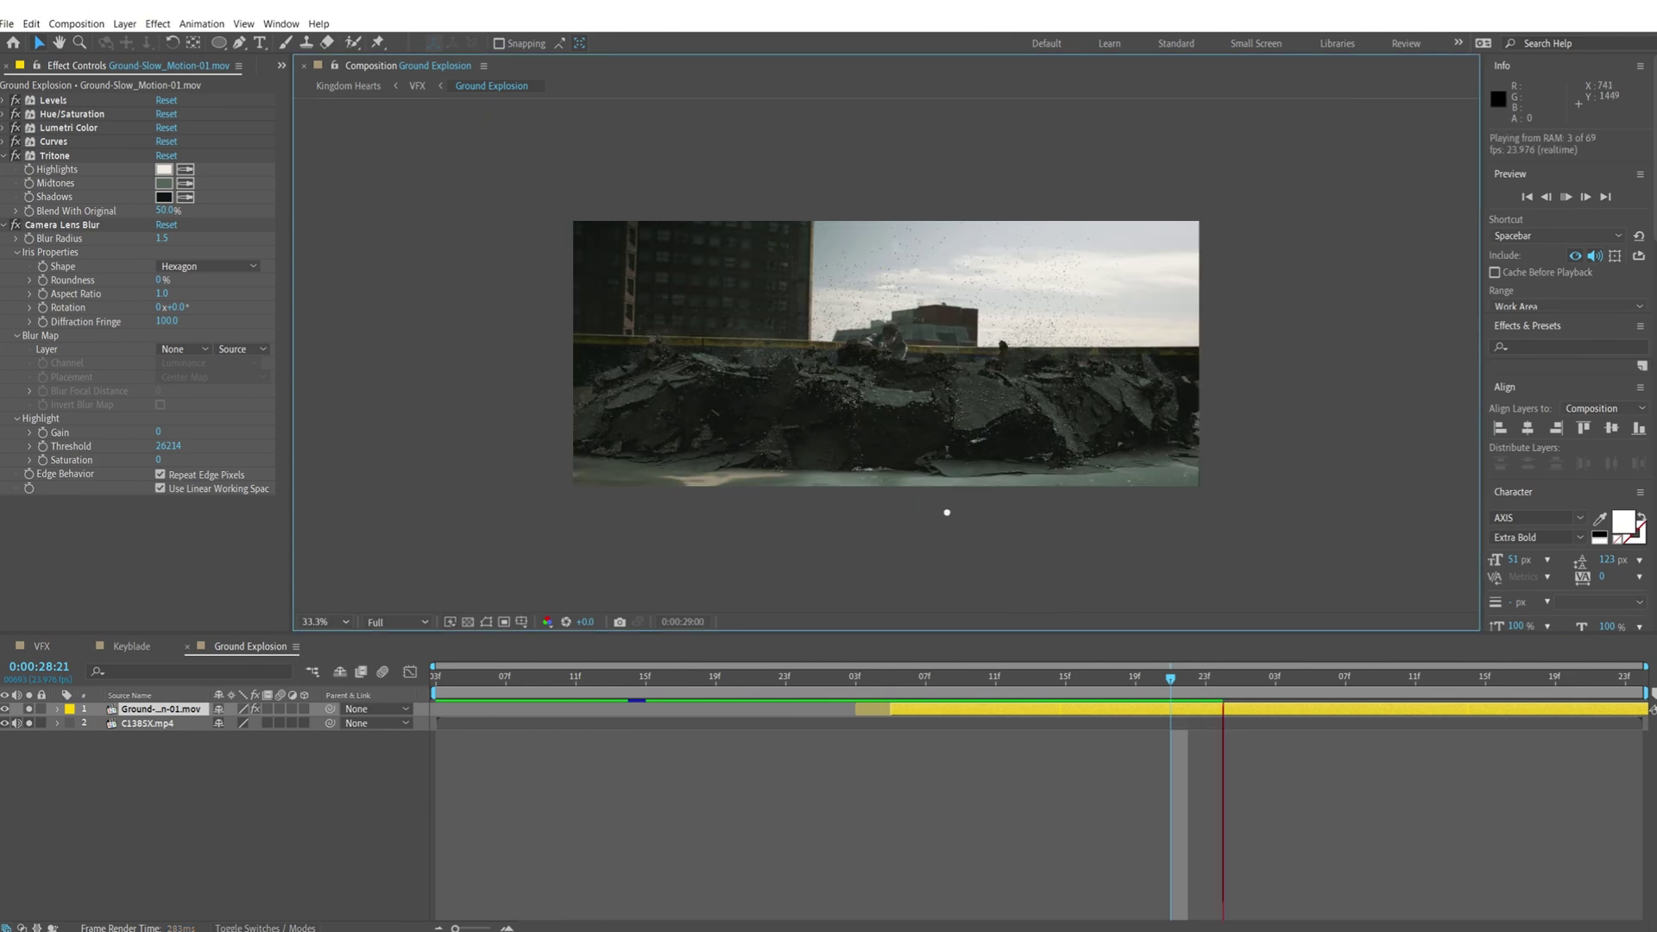
drag(978, 677, 783, 710)
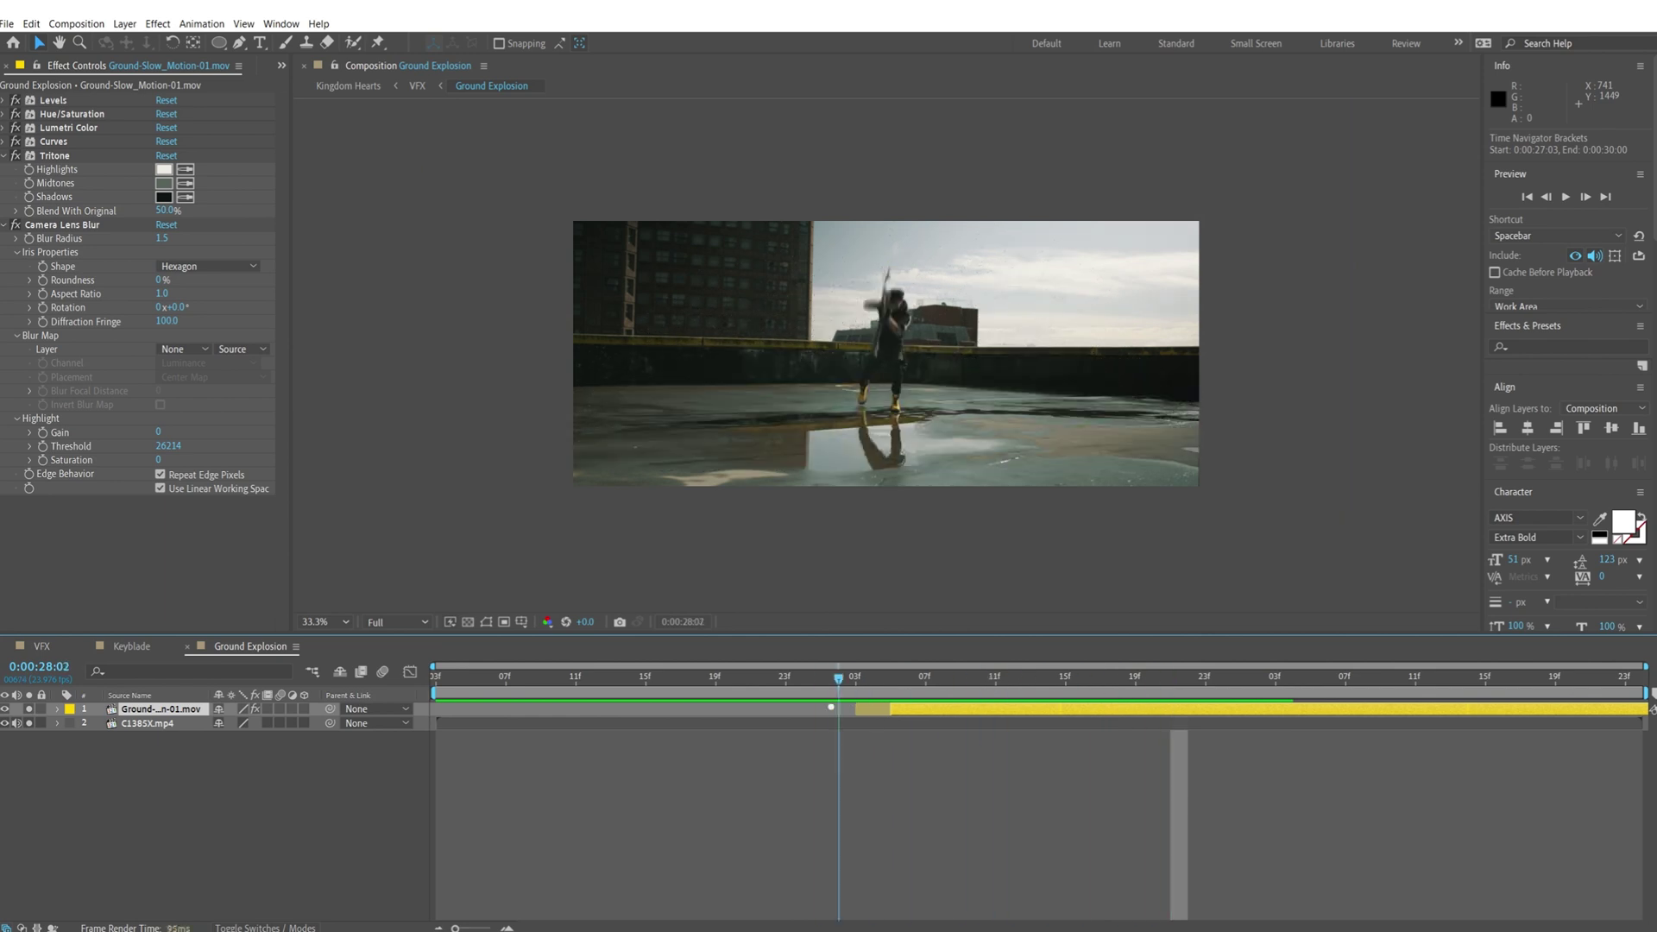
drag(831, 707, 820, 708)
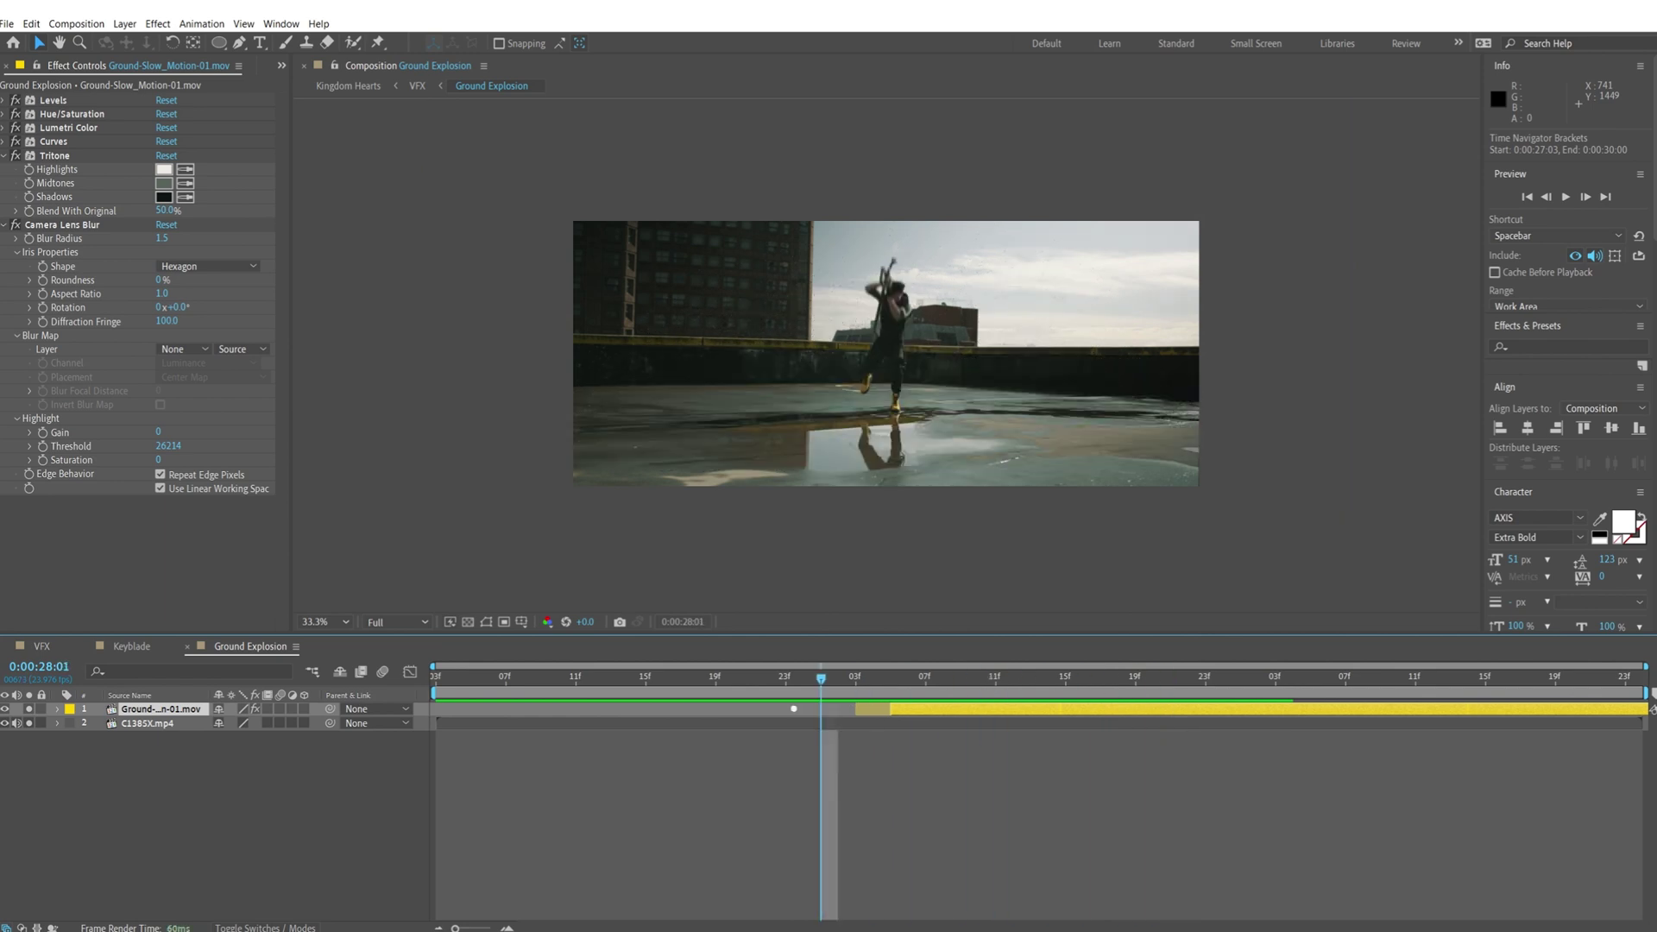
drag(737, 682, 1229, 673)
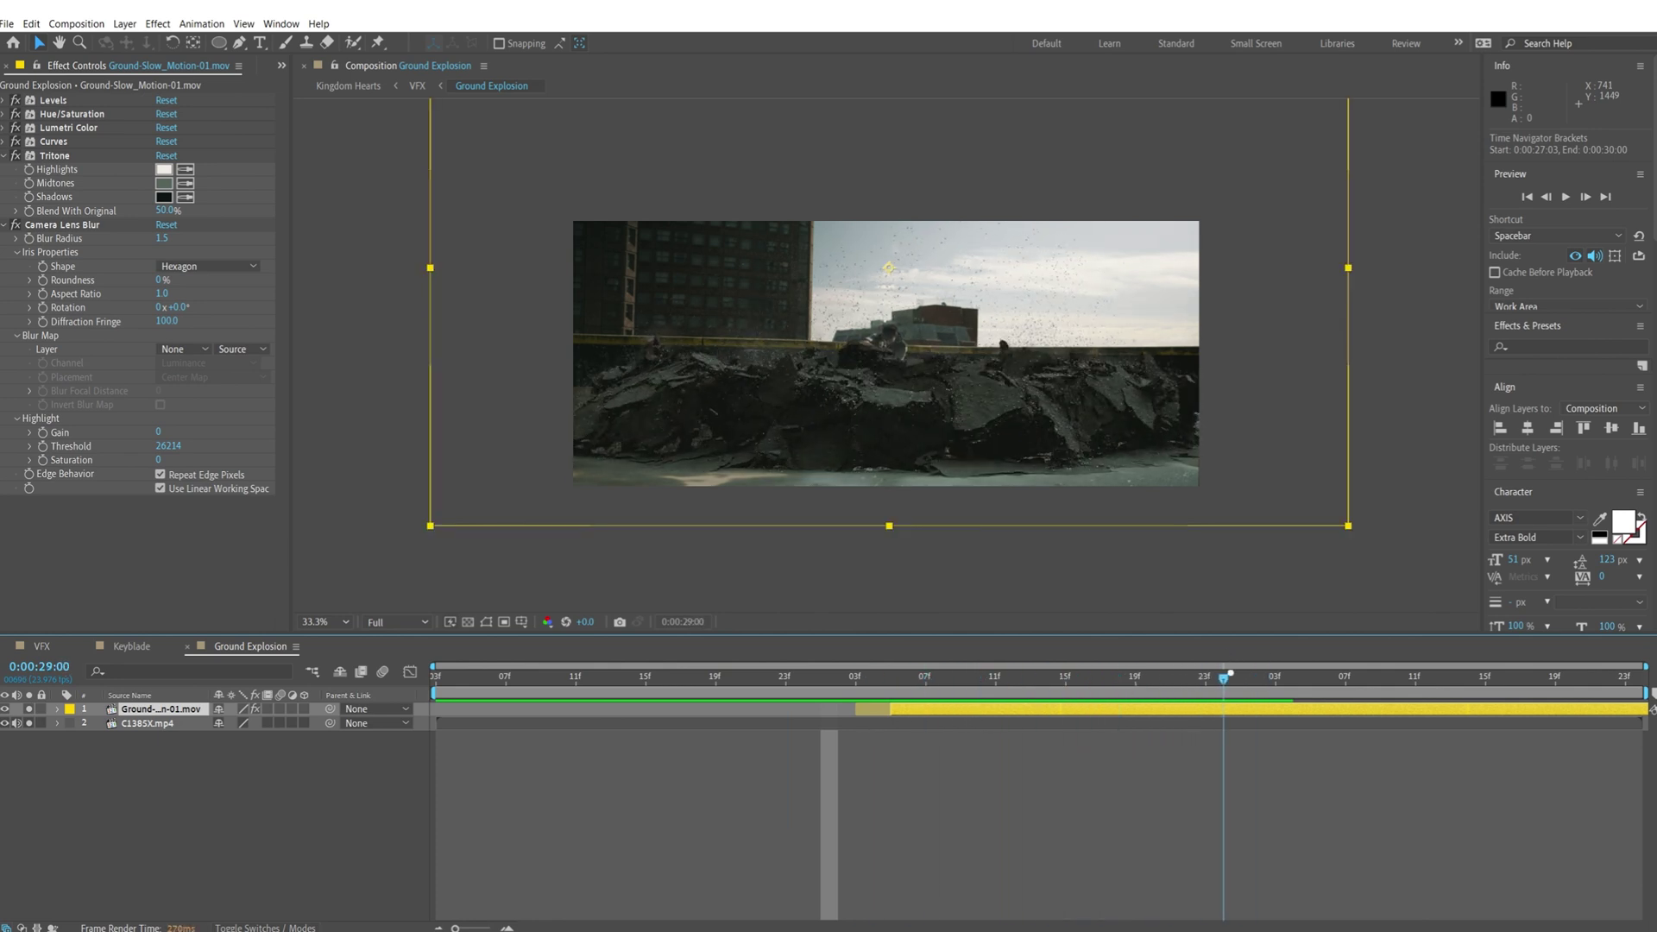
Step: Switch to the VFX composition, preview it from 0:00:25:08, and move the current time to 0:00:27:08
click(42, 646)
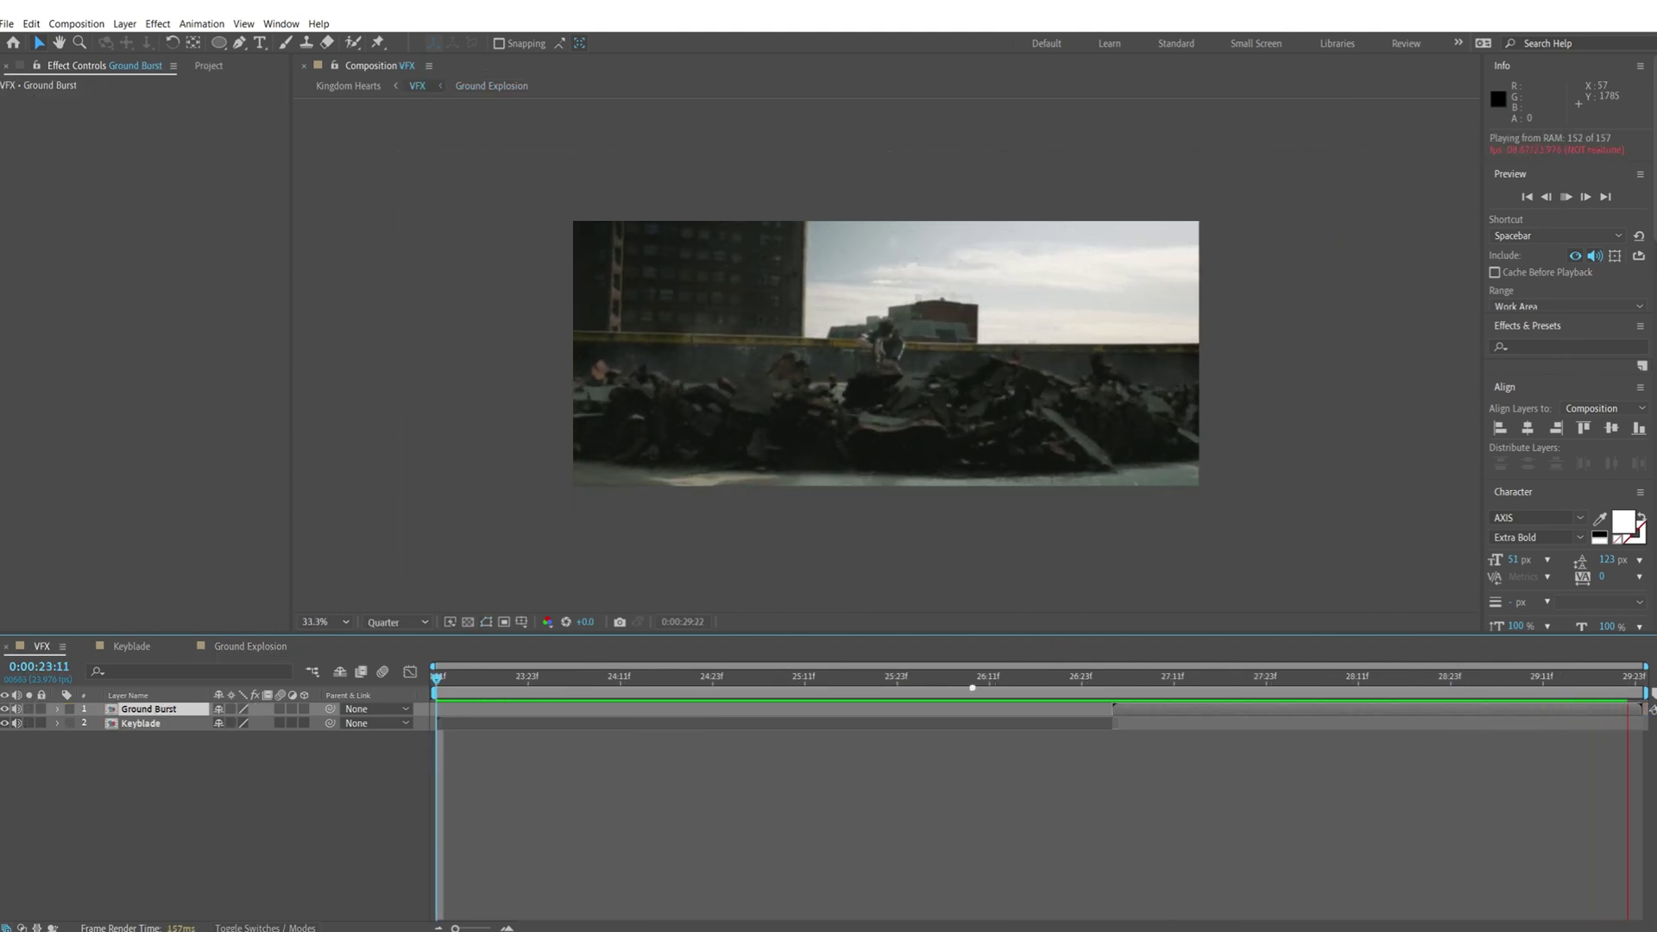
key(space)
click(782, 678)
key(space)
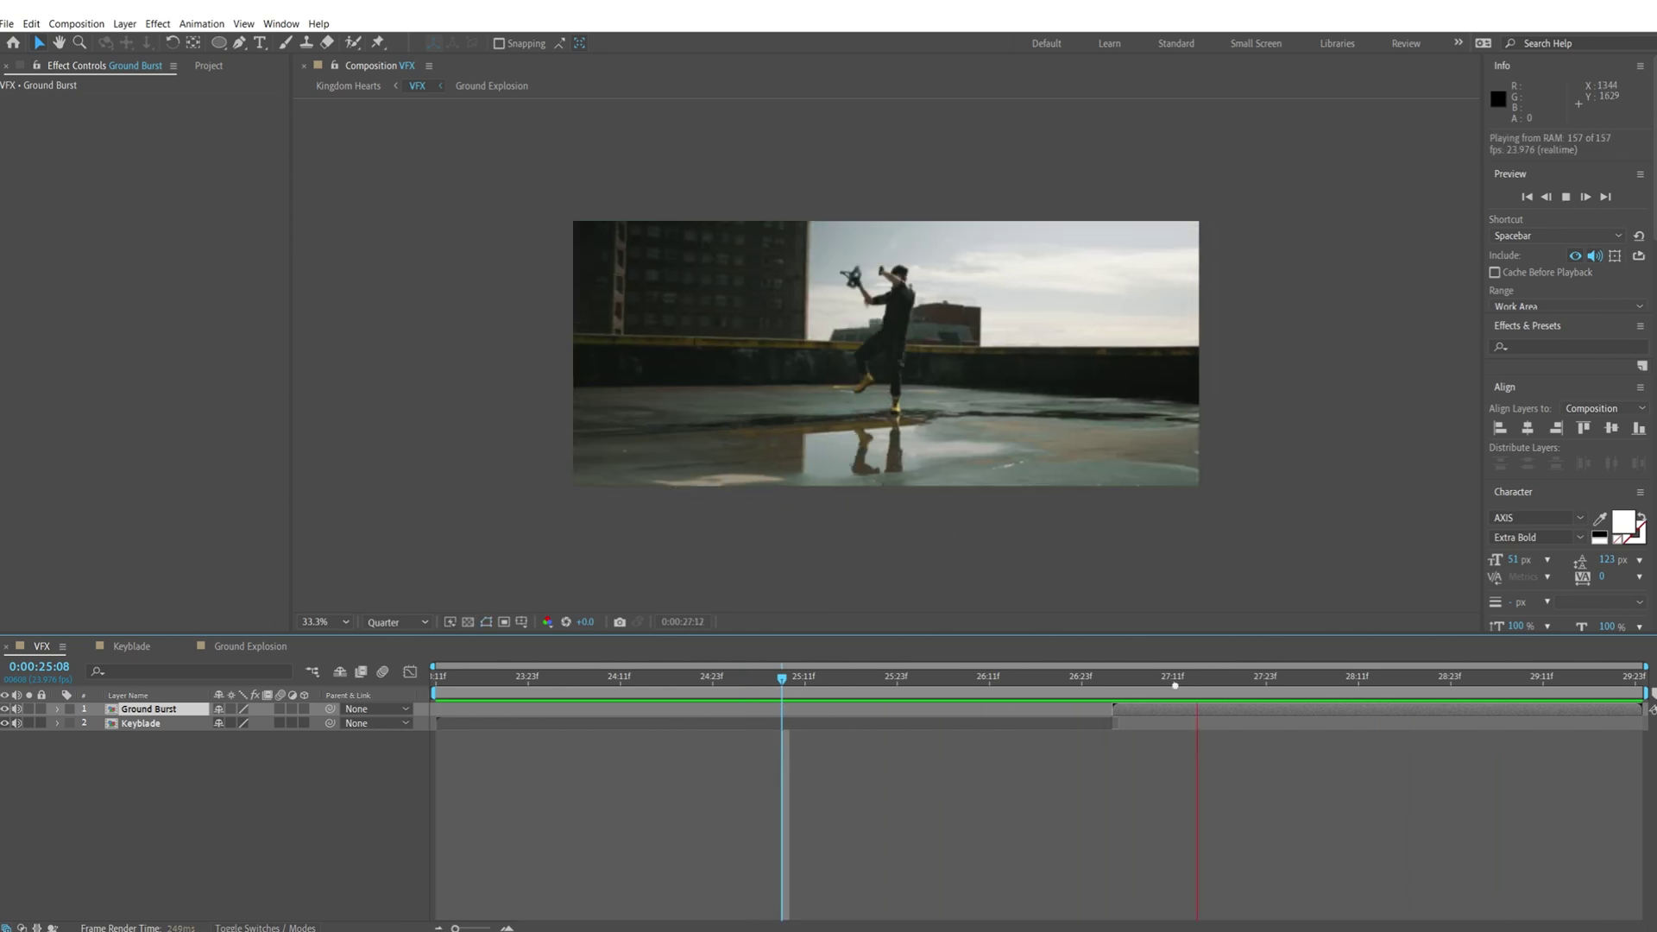
click(1150, 681)
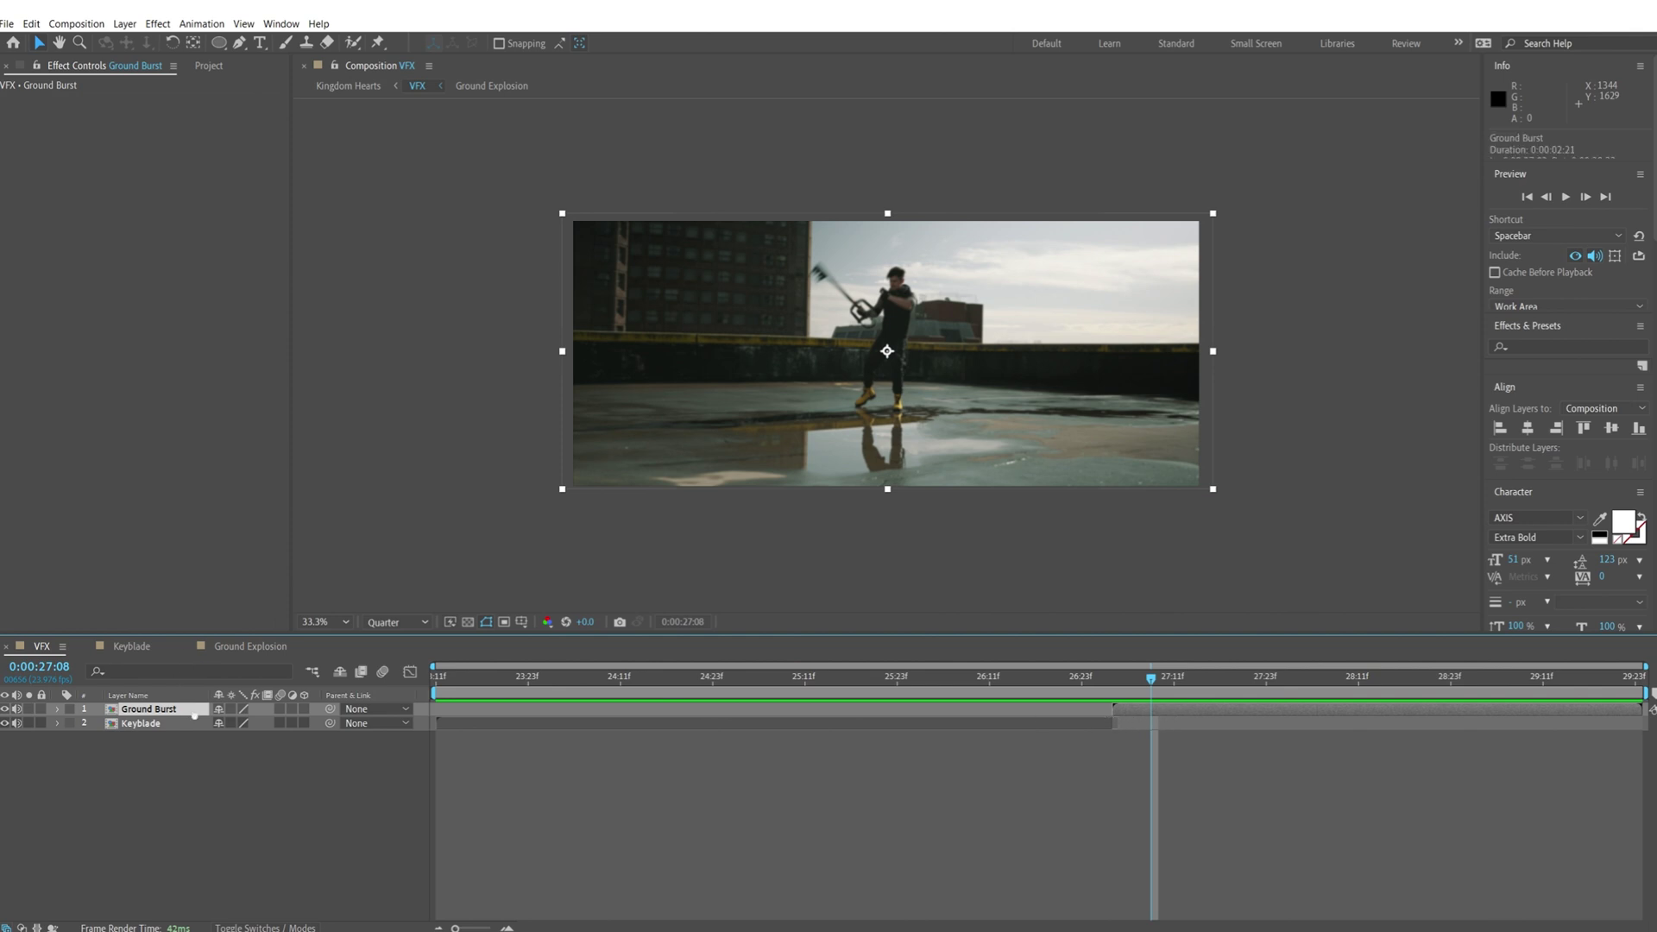
Step: Reveal the wiggle(2,25,1) expression on the Ground Burst layer's Position, undoing the accidental disabling of its stopwatch
key(p)
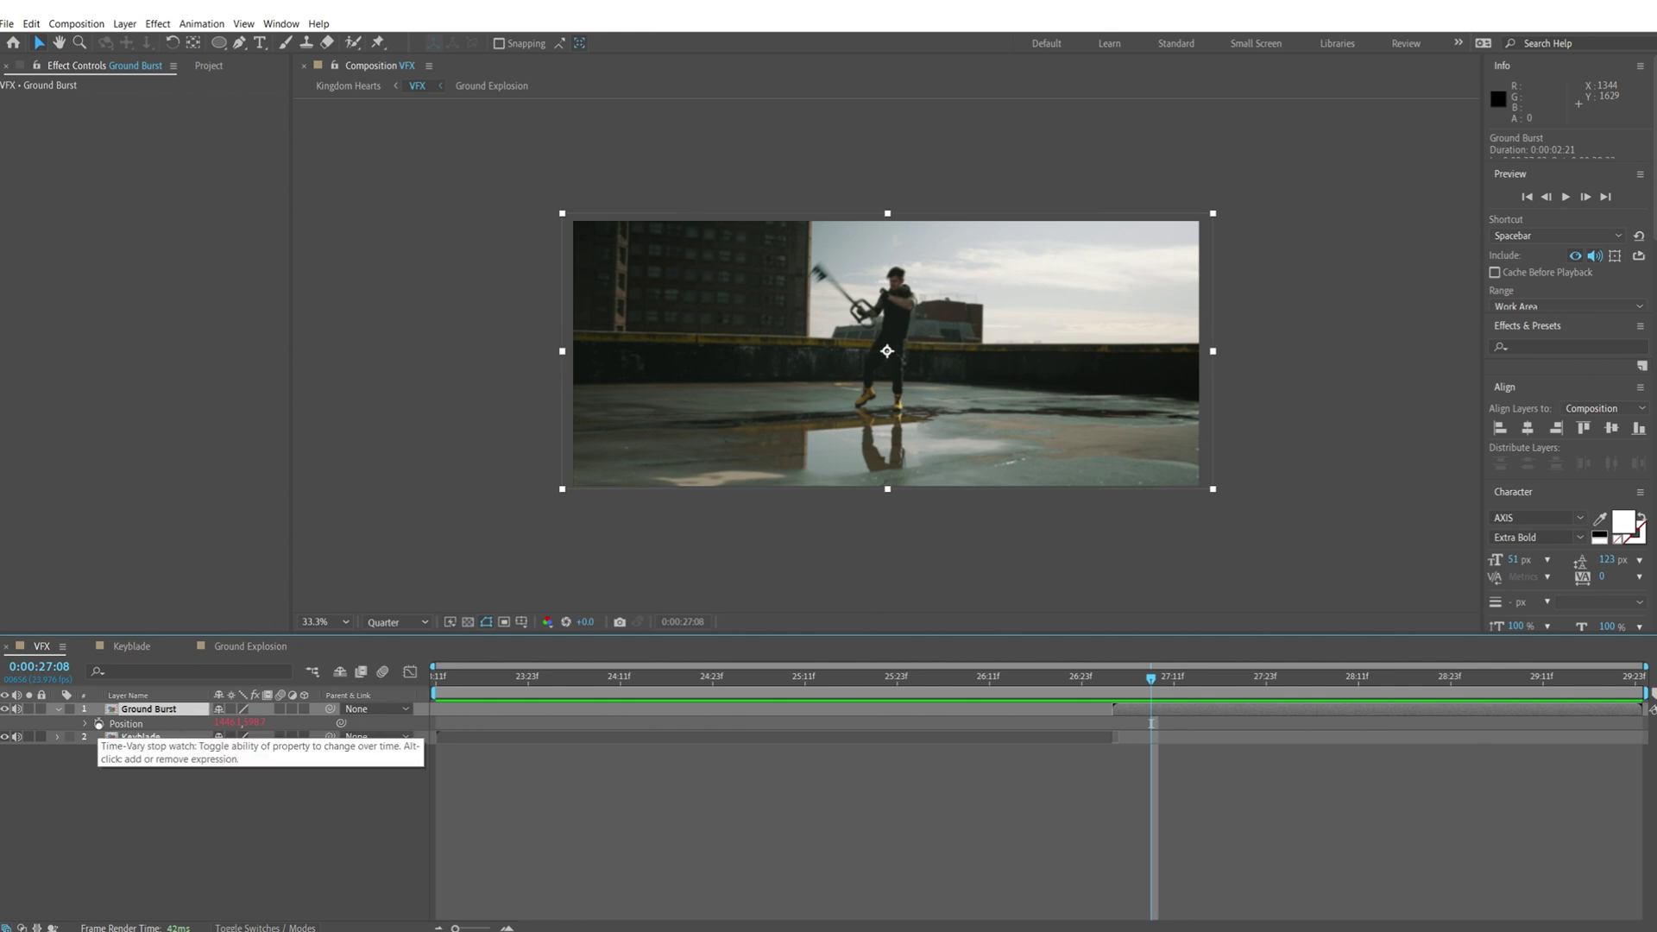
alt+click(99, 725)
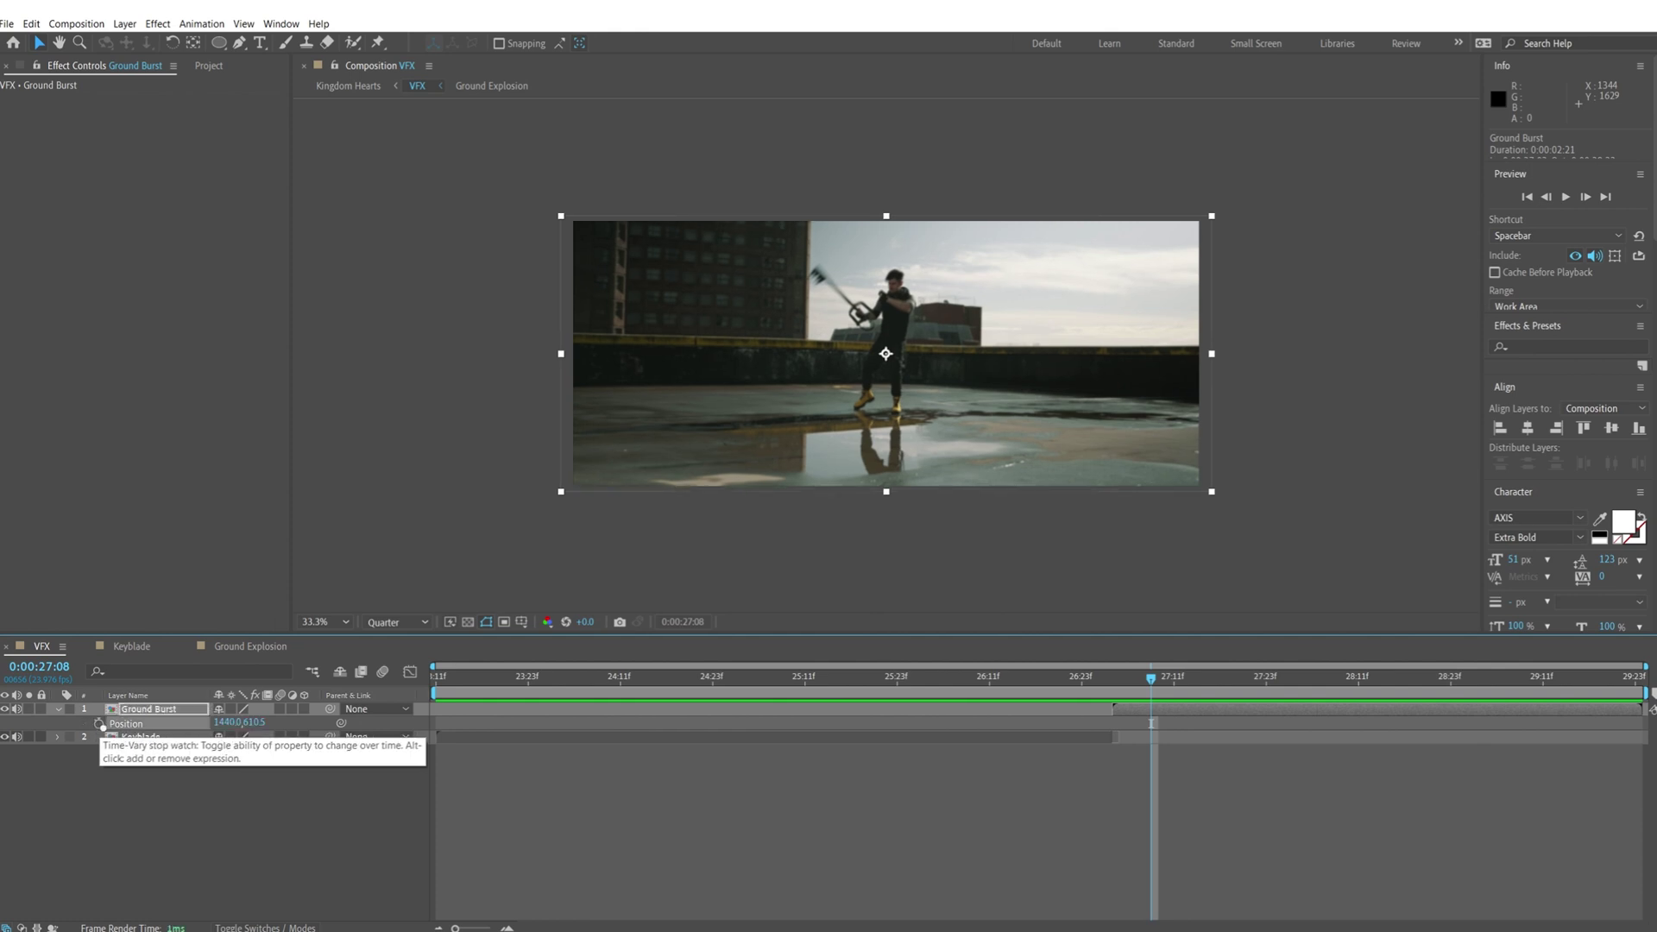
key(ctrl+z)
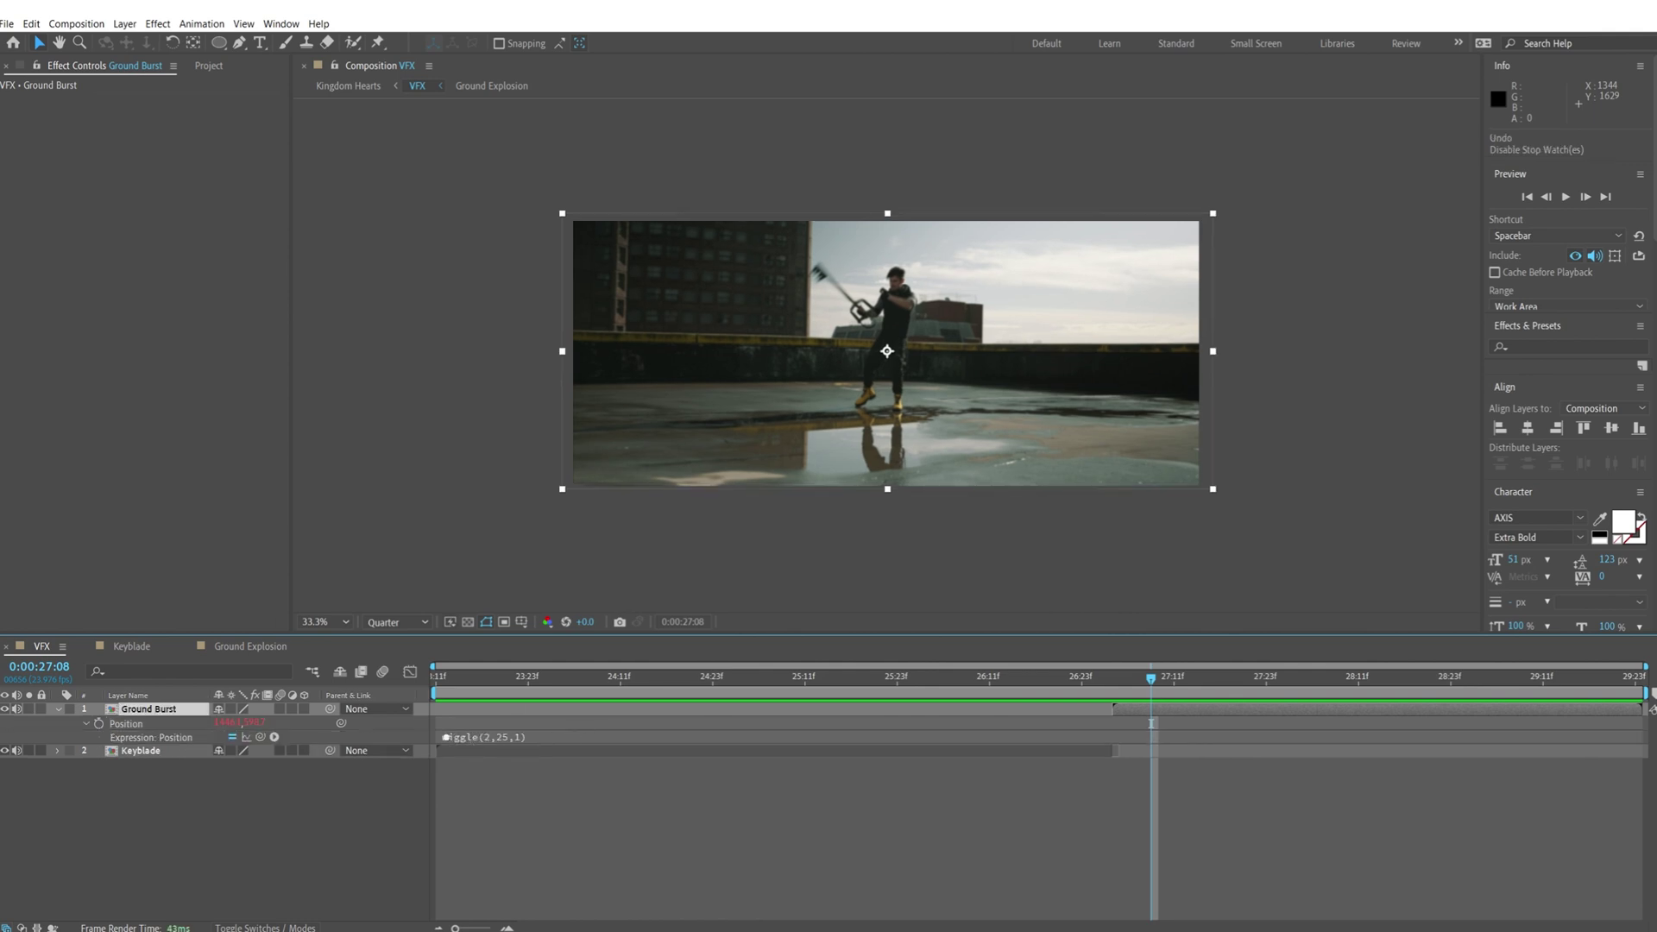
click(444, 737)
click(506, 738)
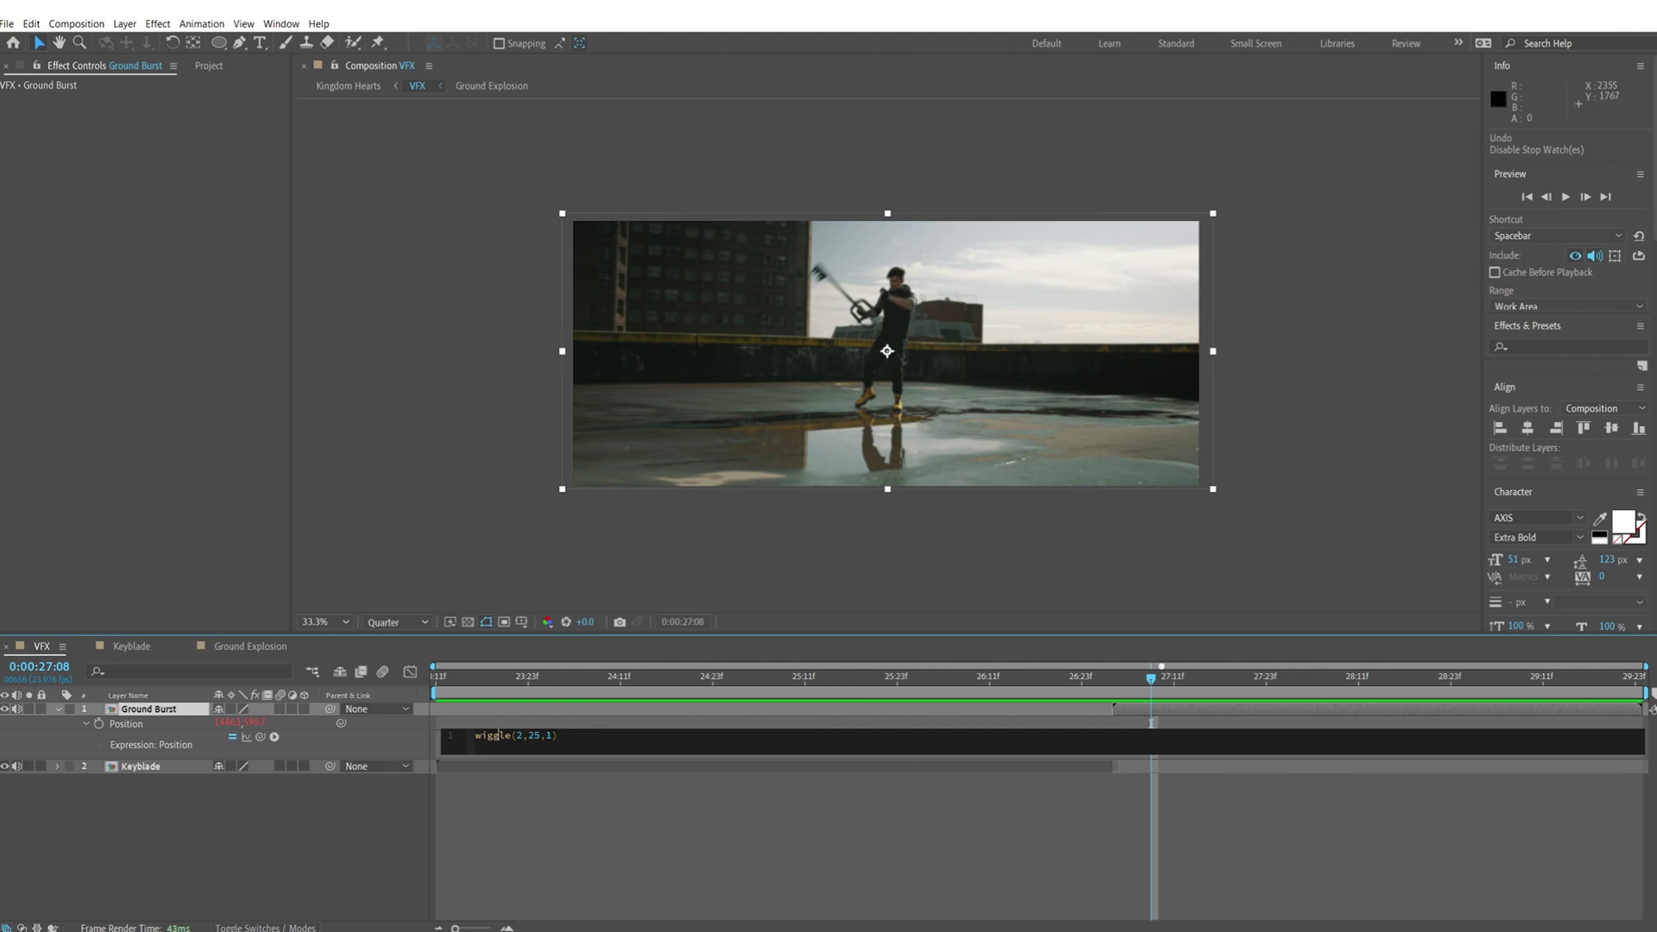
Step: Scrub the VFX composition between 0:00:27:03 and 0:00:29:03 to examine the wiggle's camera movement
drag(1151, 680, 1113, 680)
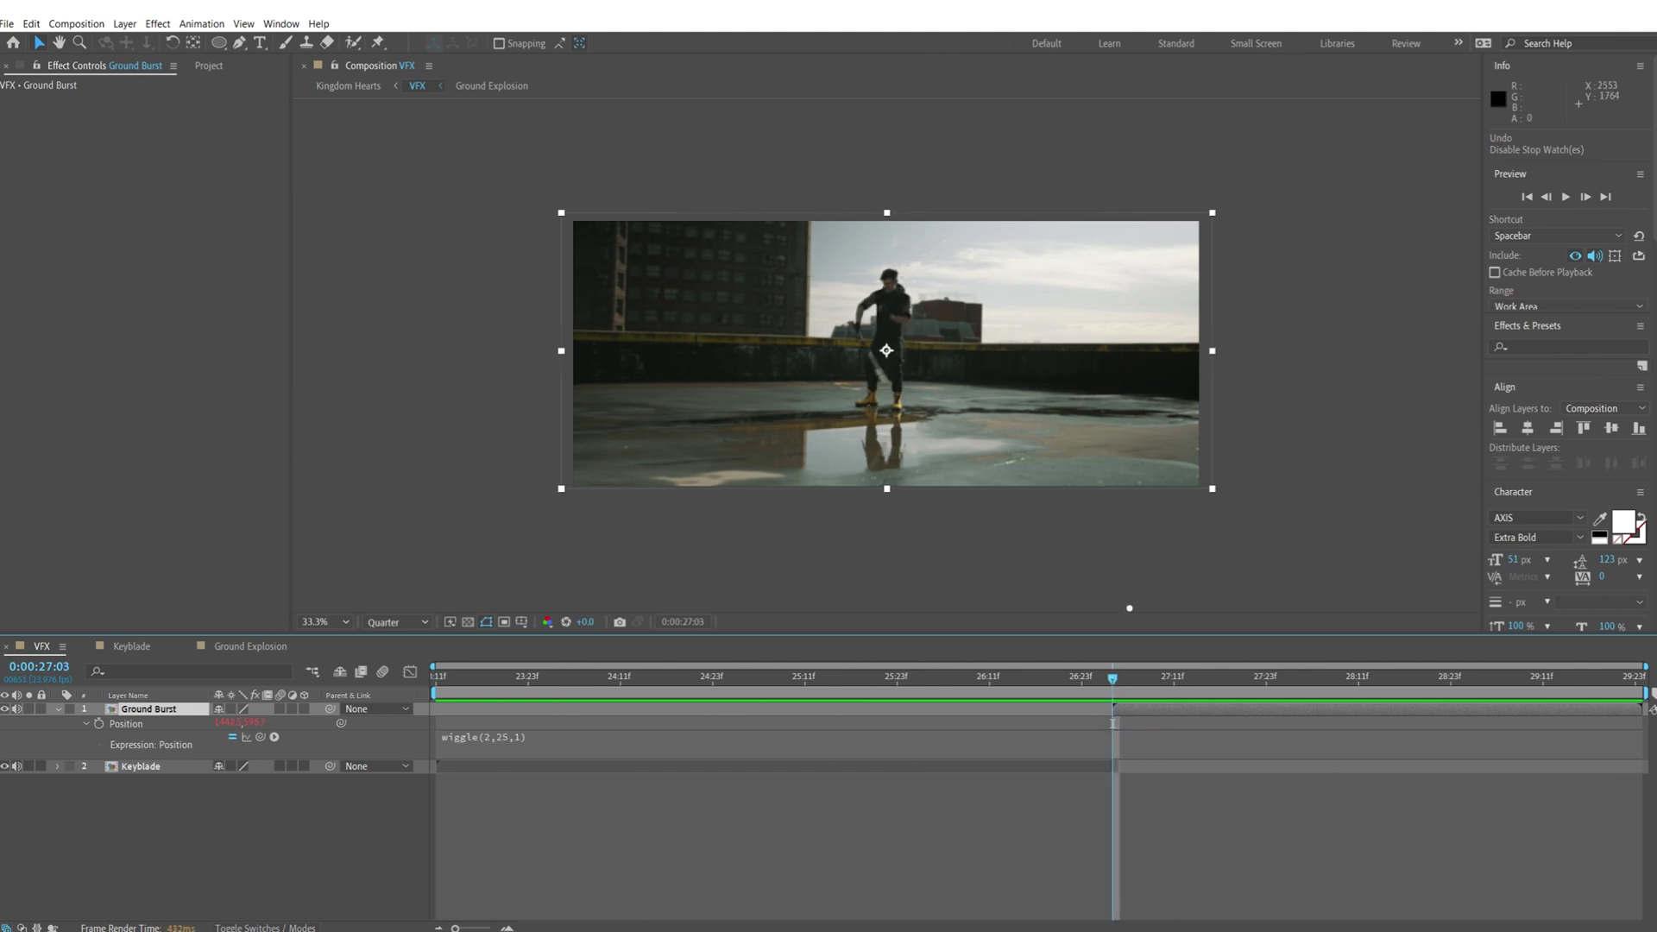
drag(1116, 679, 1484, 660)
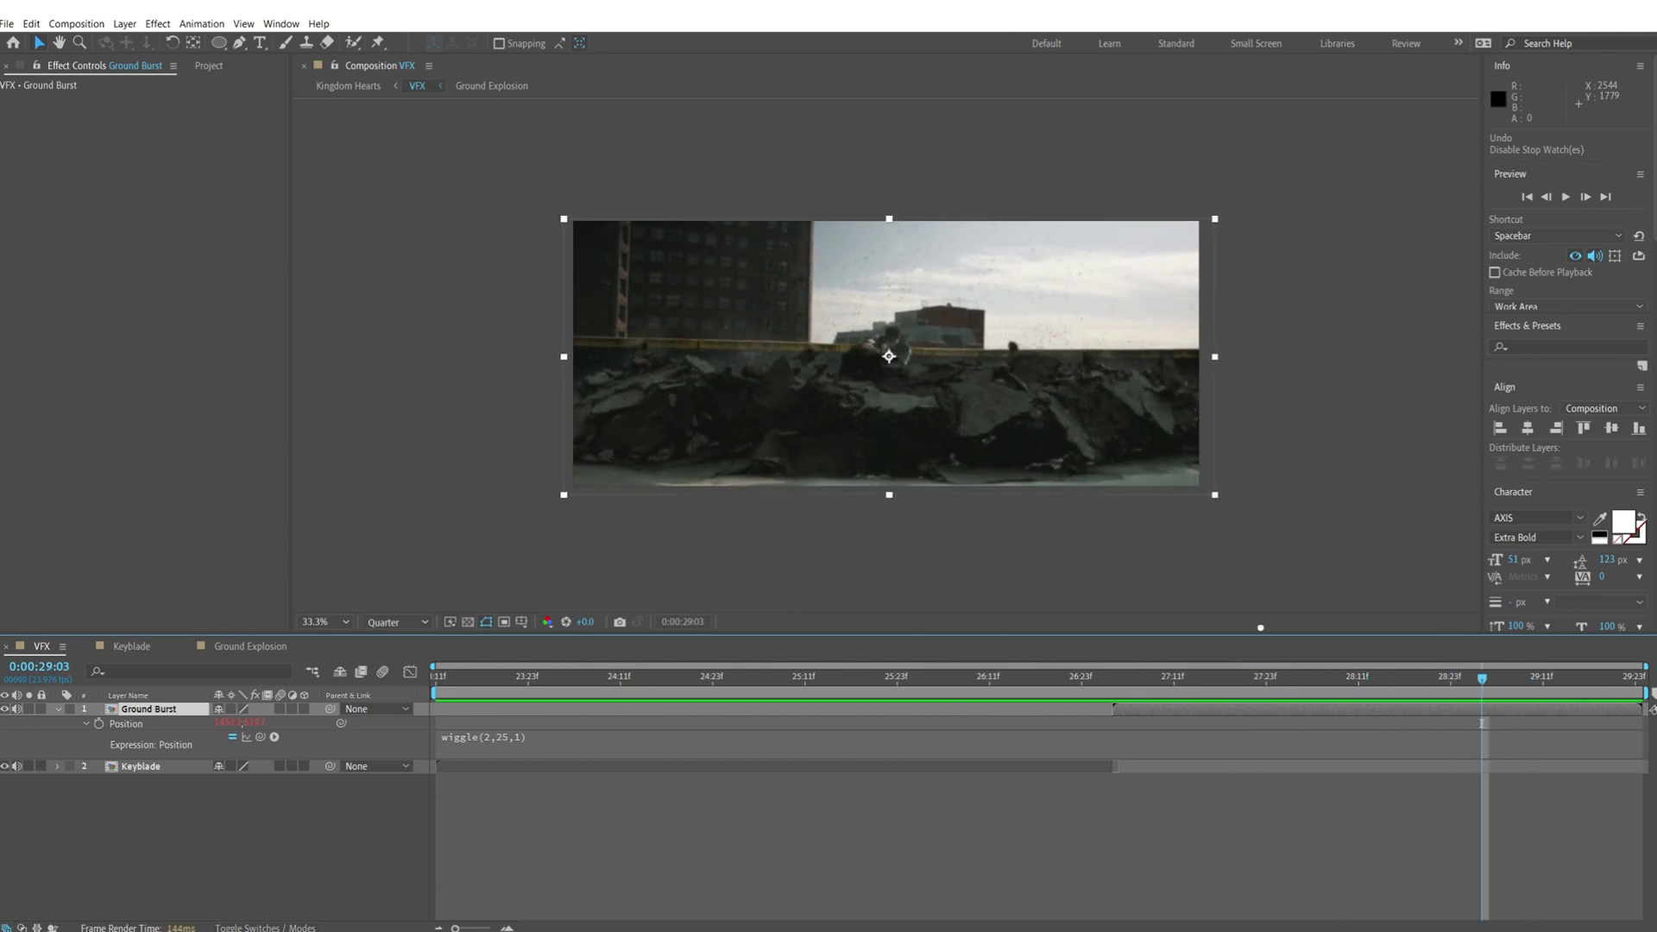
click(1129, 679)
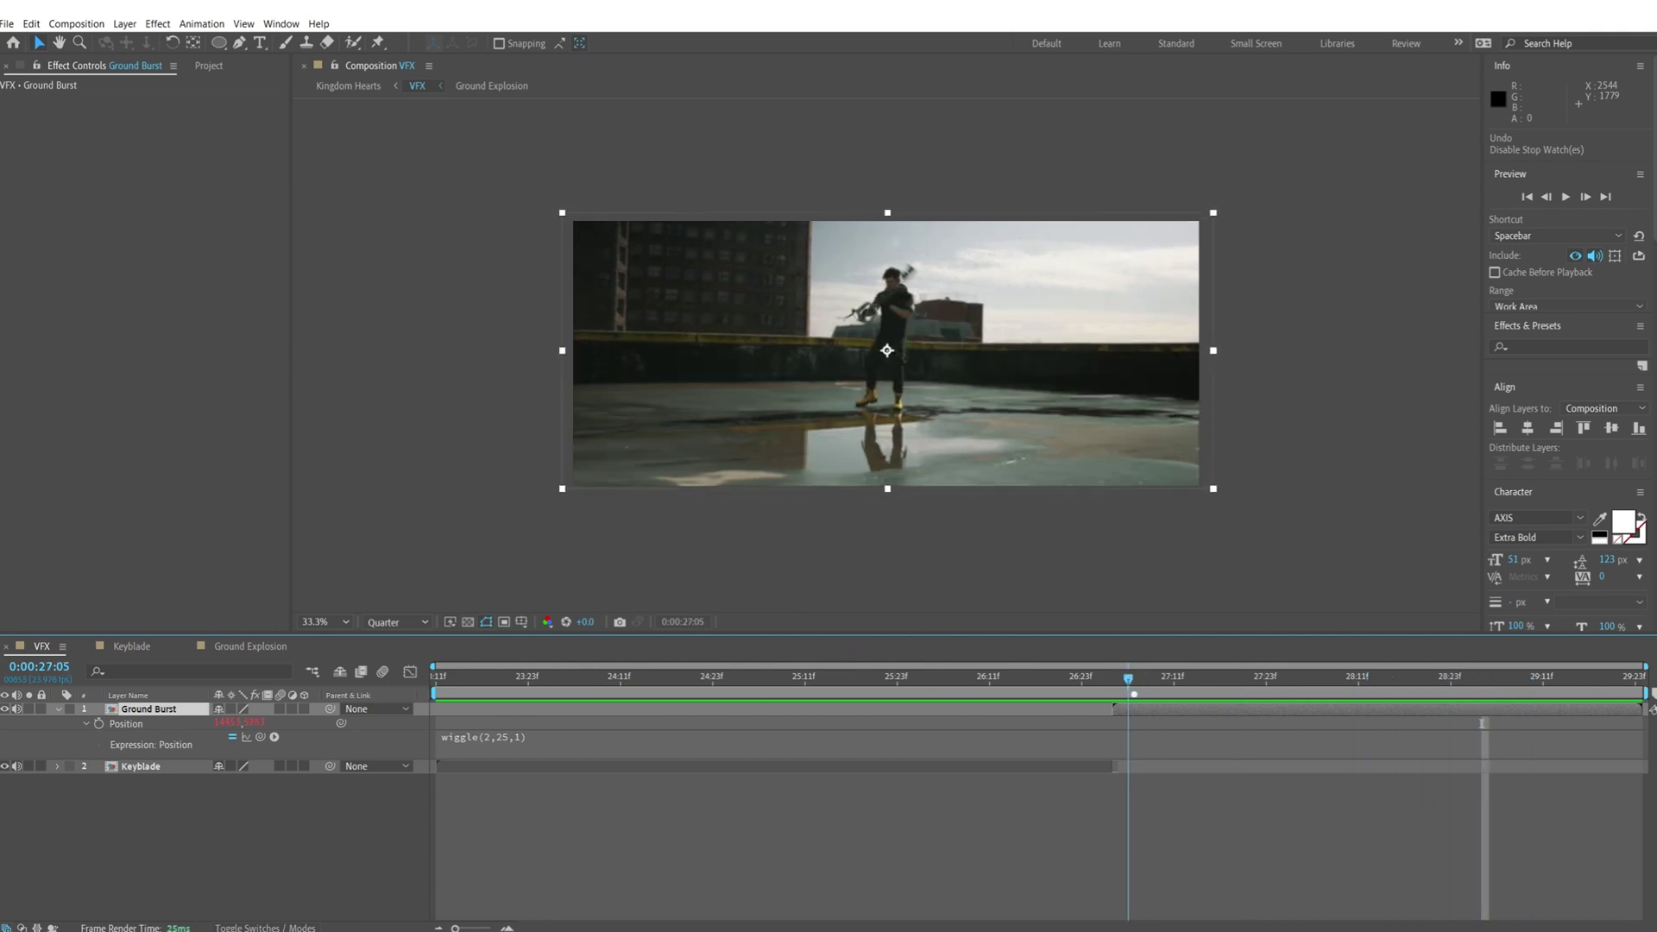
Step: Show the Ground Burst layer's Scale, check the frame edges at 0:00:29:08, and preview the composition from 0:00:25:22
key(s)
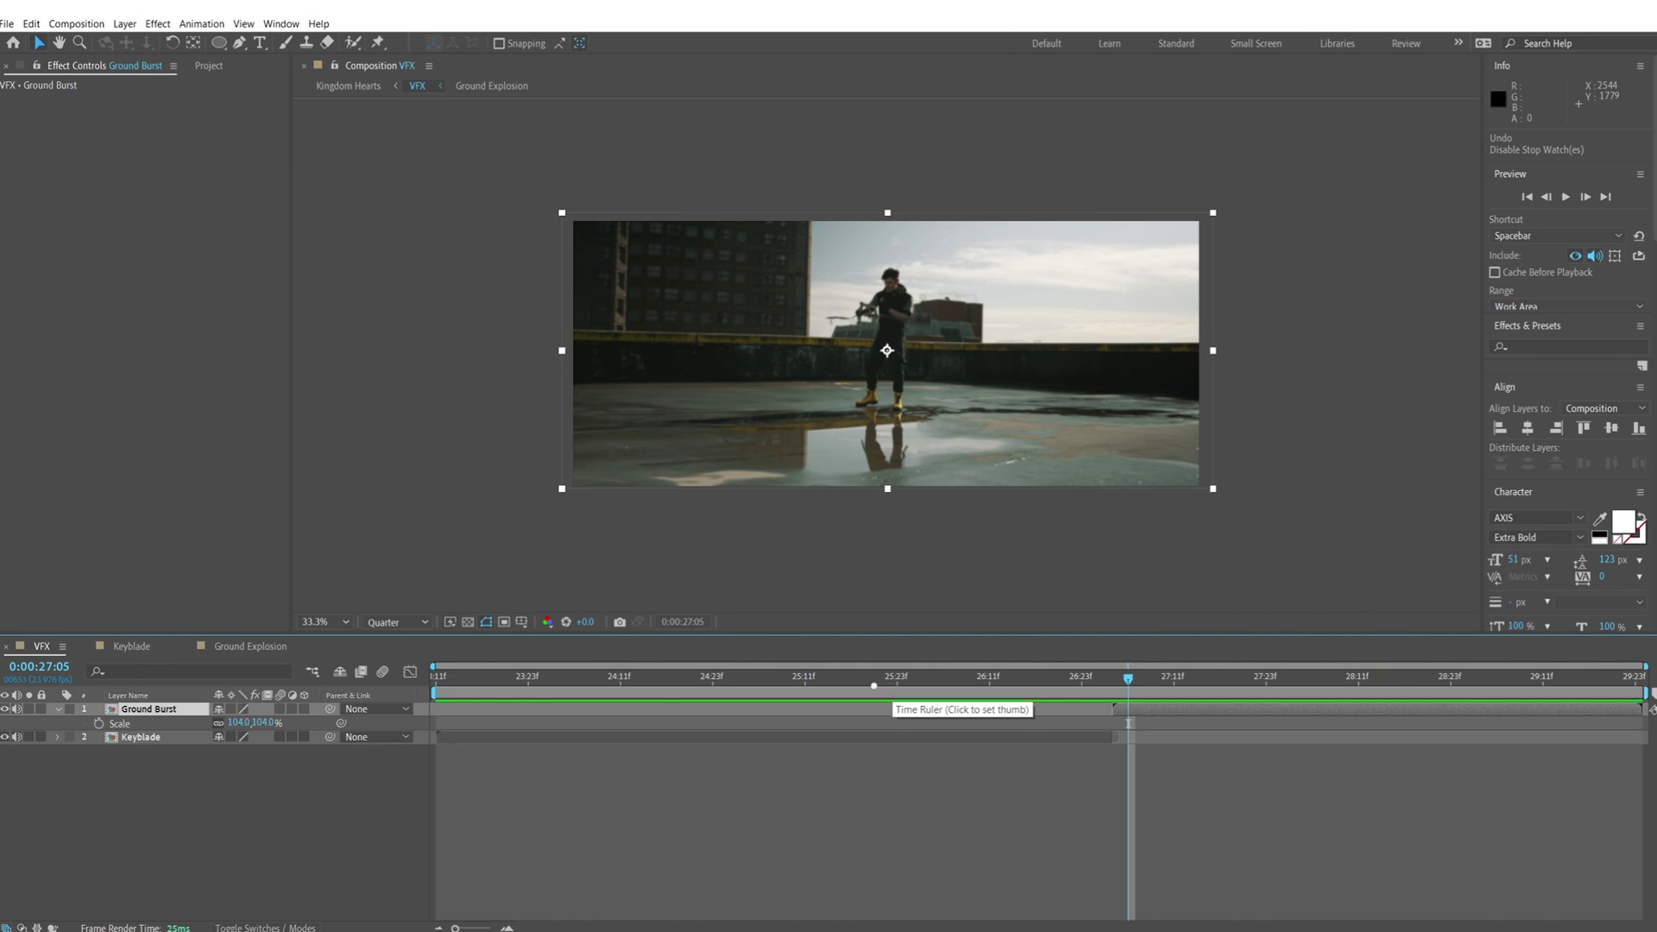
click(233, 722)
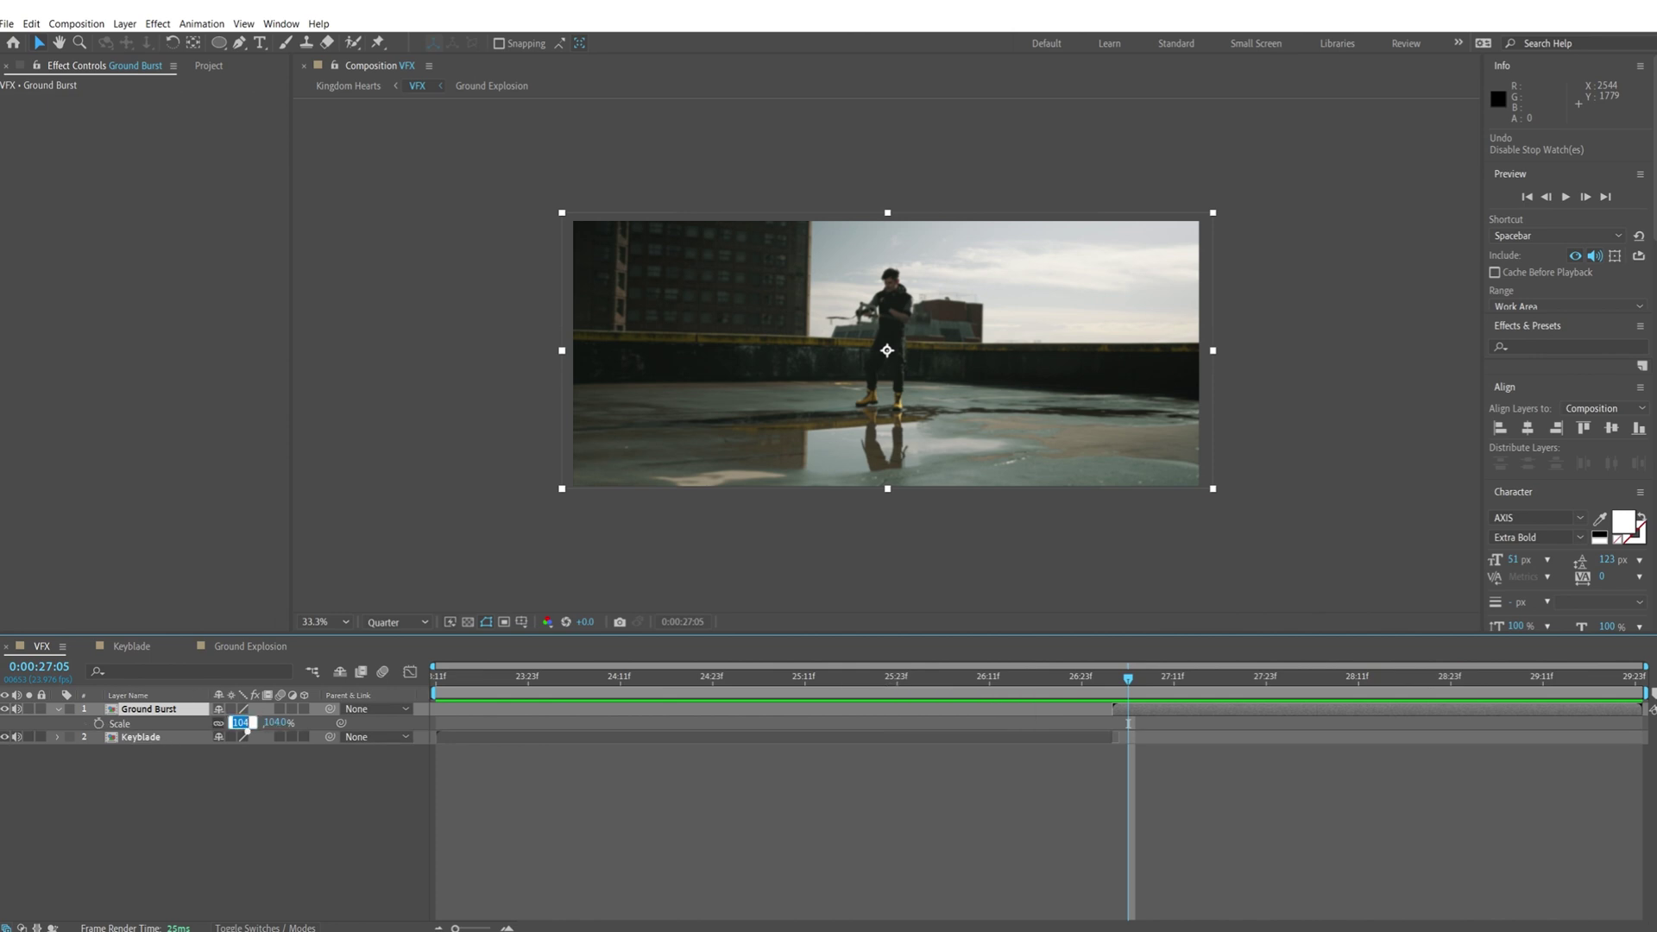
drag(1134, 682, 1522, 681)
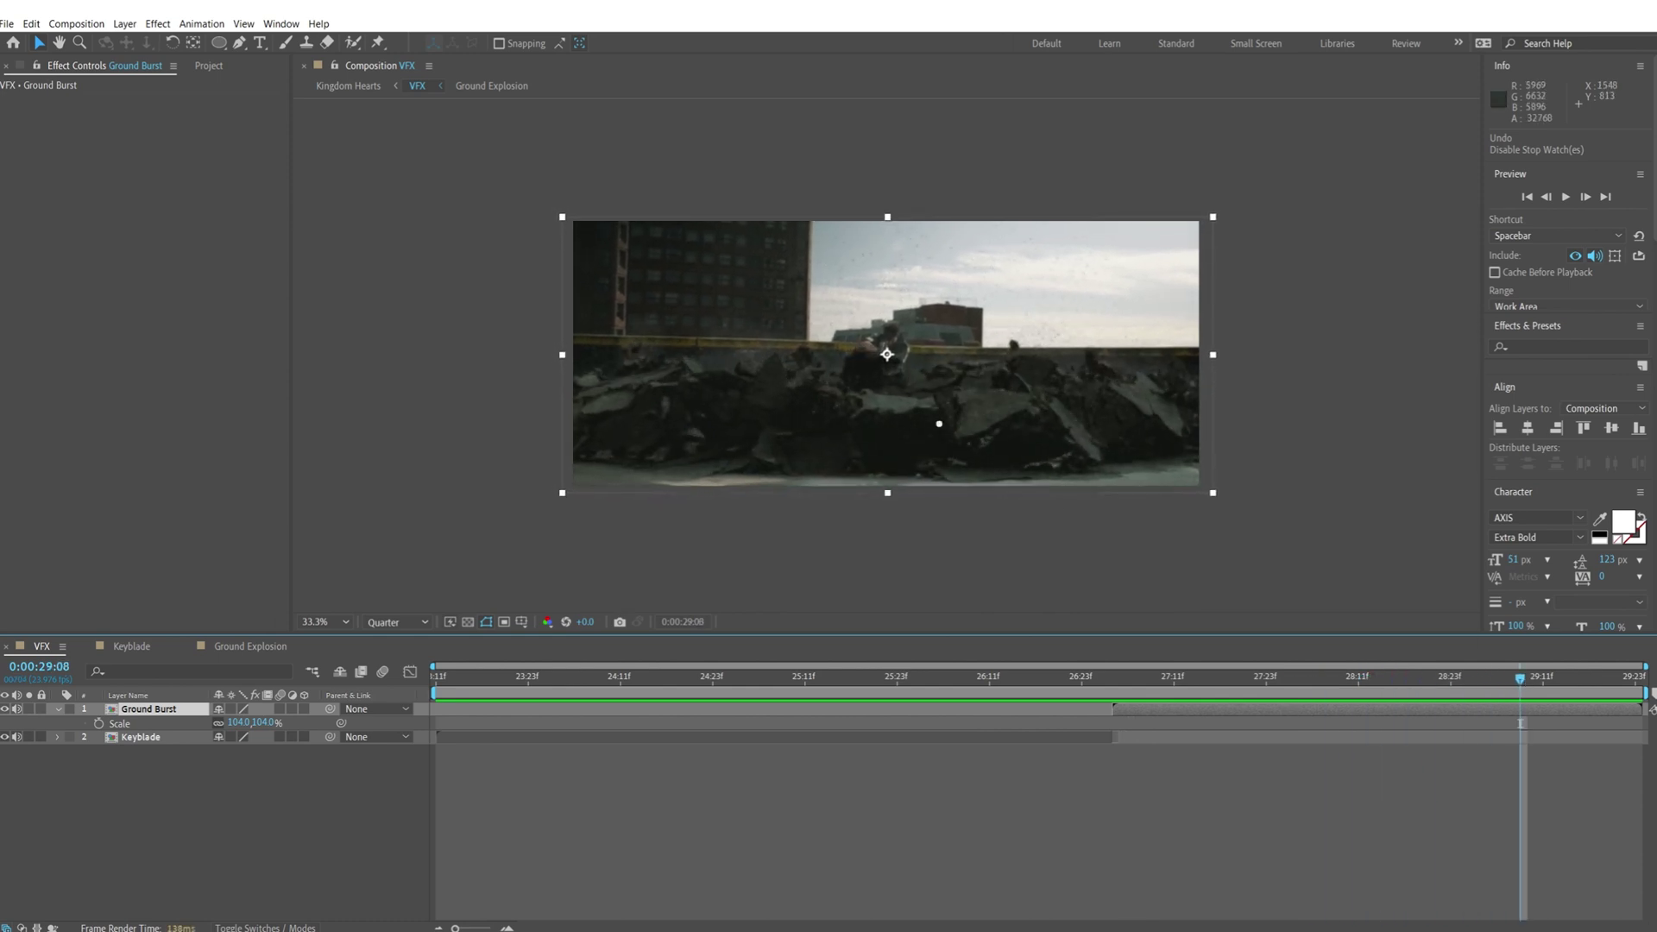
drag(1084, 683, 891, 715)
key(space)
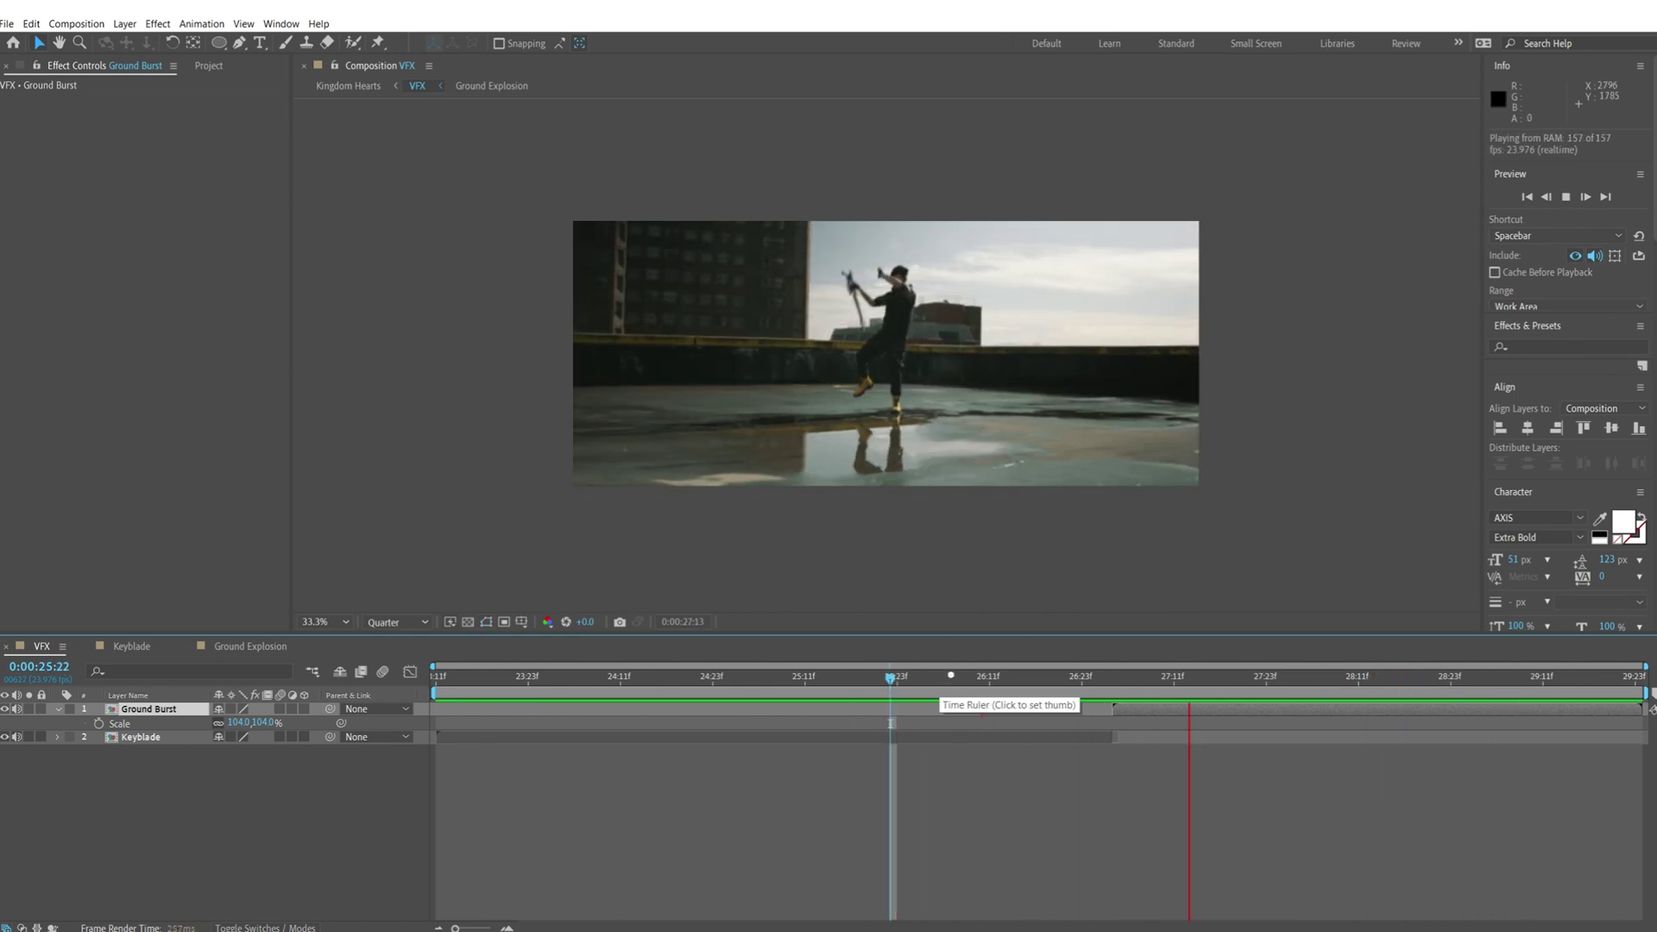